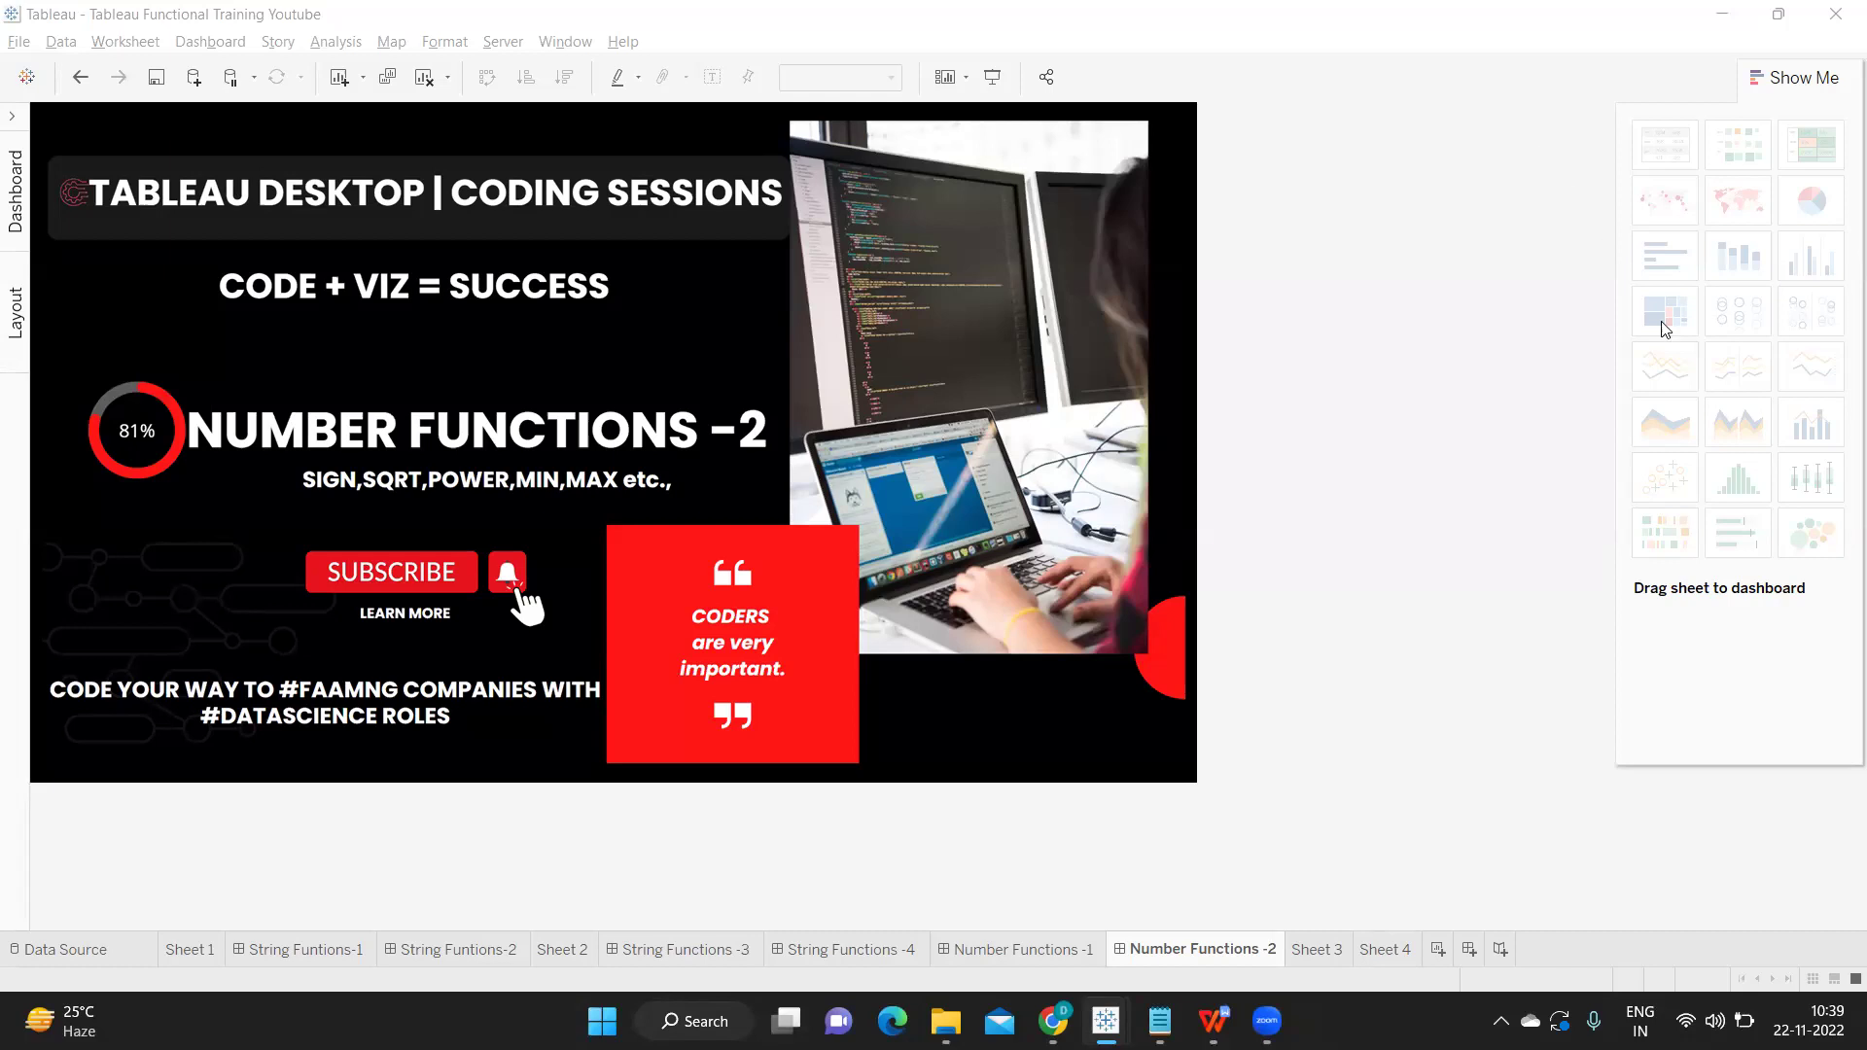
# On Sheet 3, create a new calculated field from the Data pane's menu.
pyautogui.moveTo(1811, 481)
pyautogui.click(1336, 951)
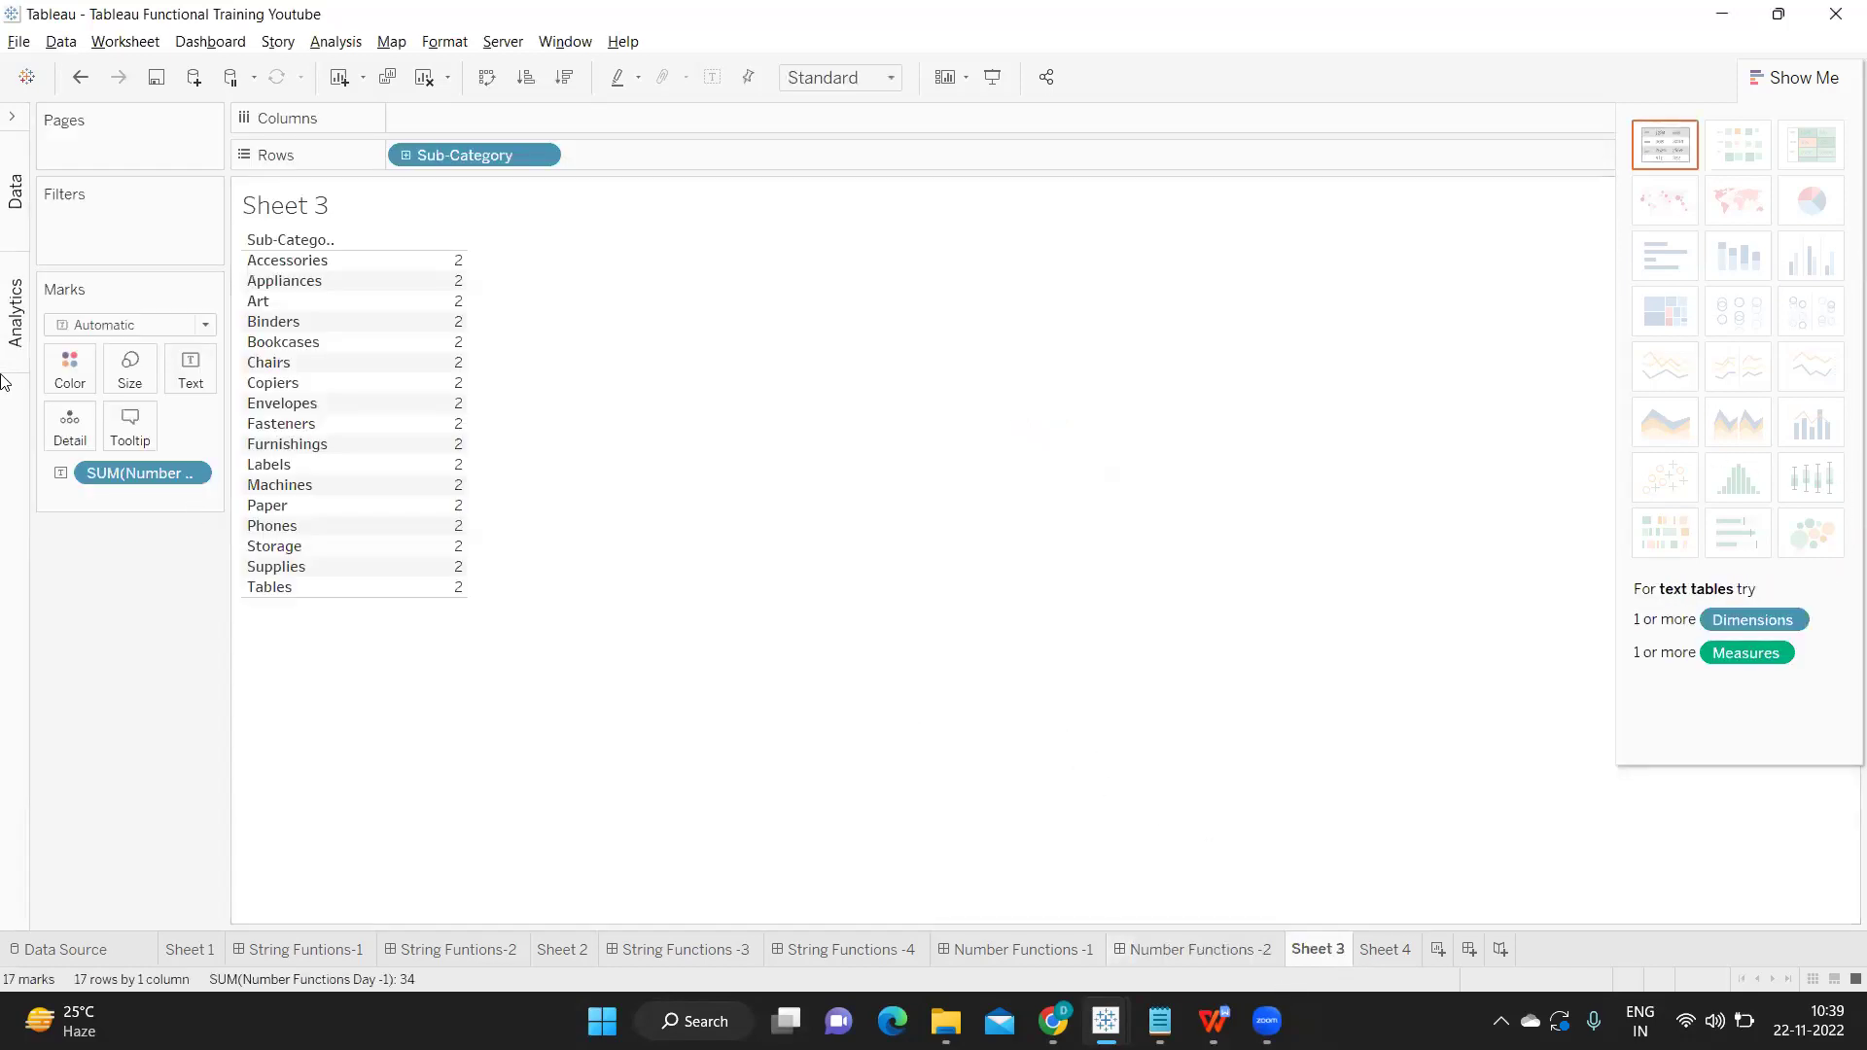
pyautogui.click(12, 117)
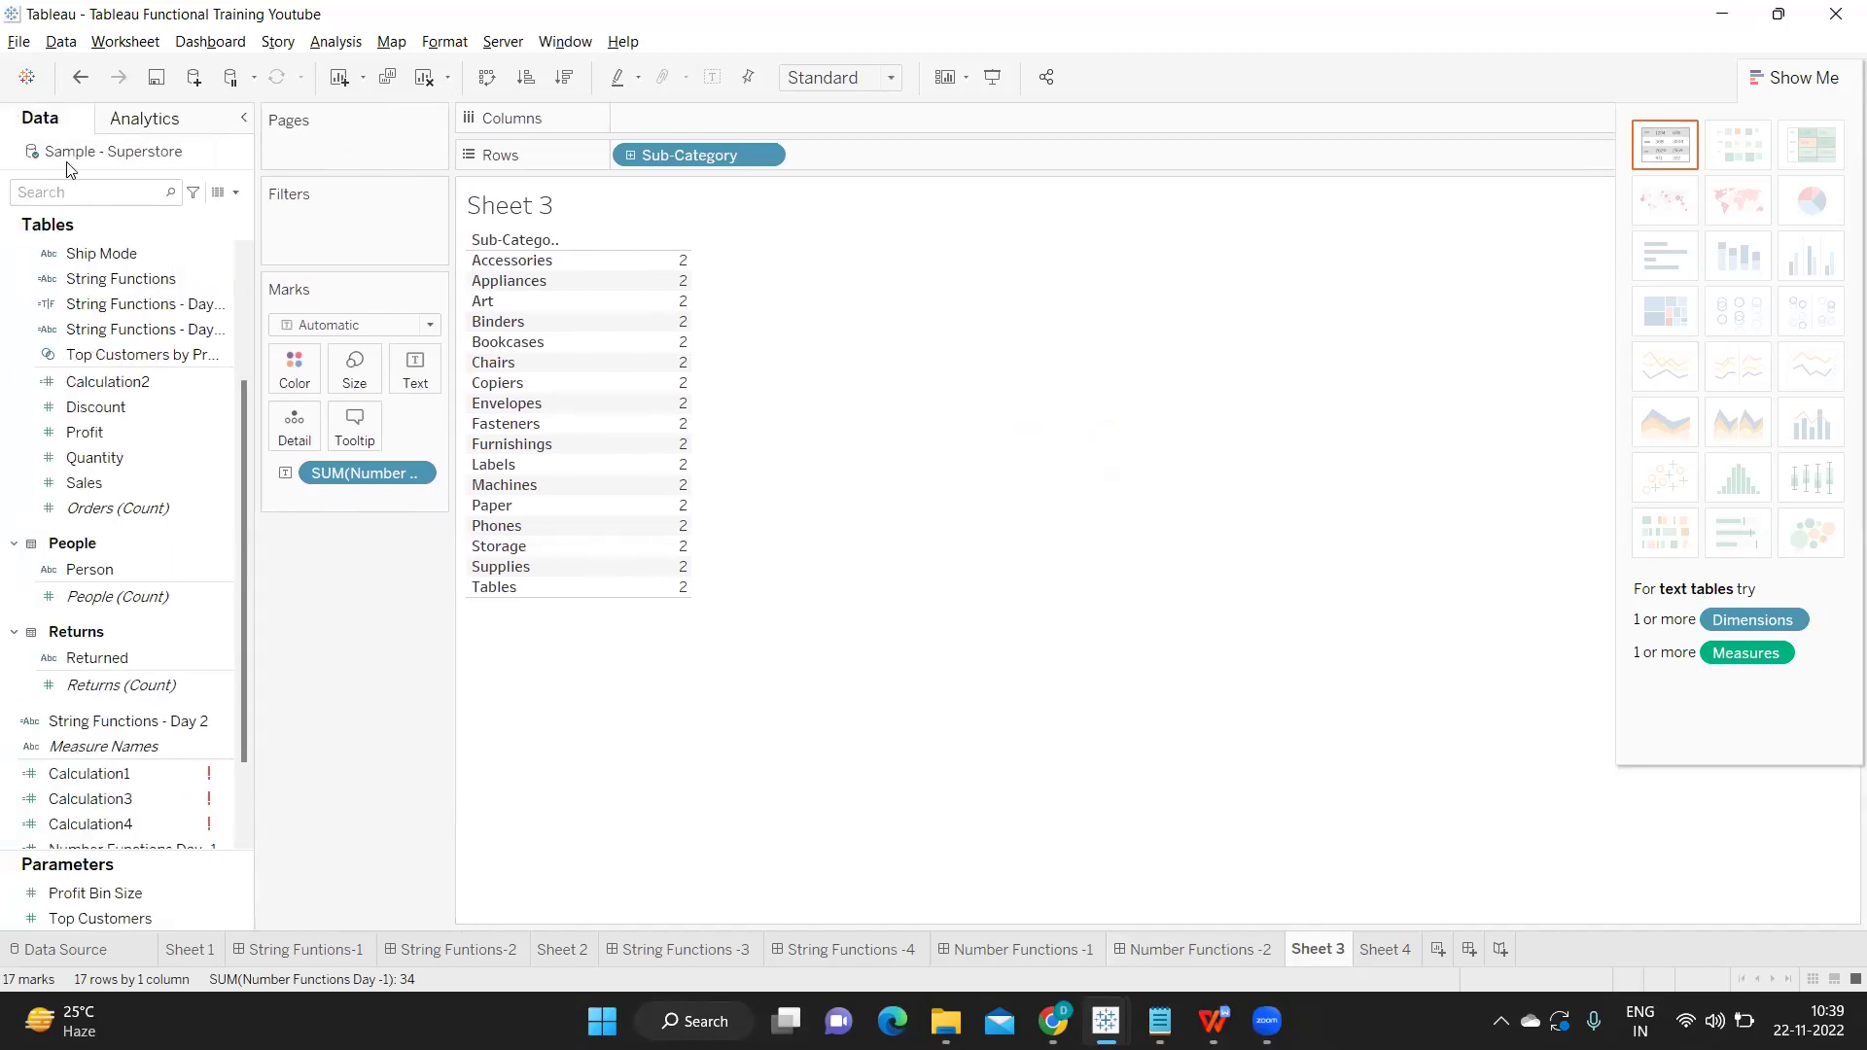
pyautogui.click(237, 194)
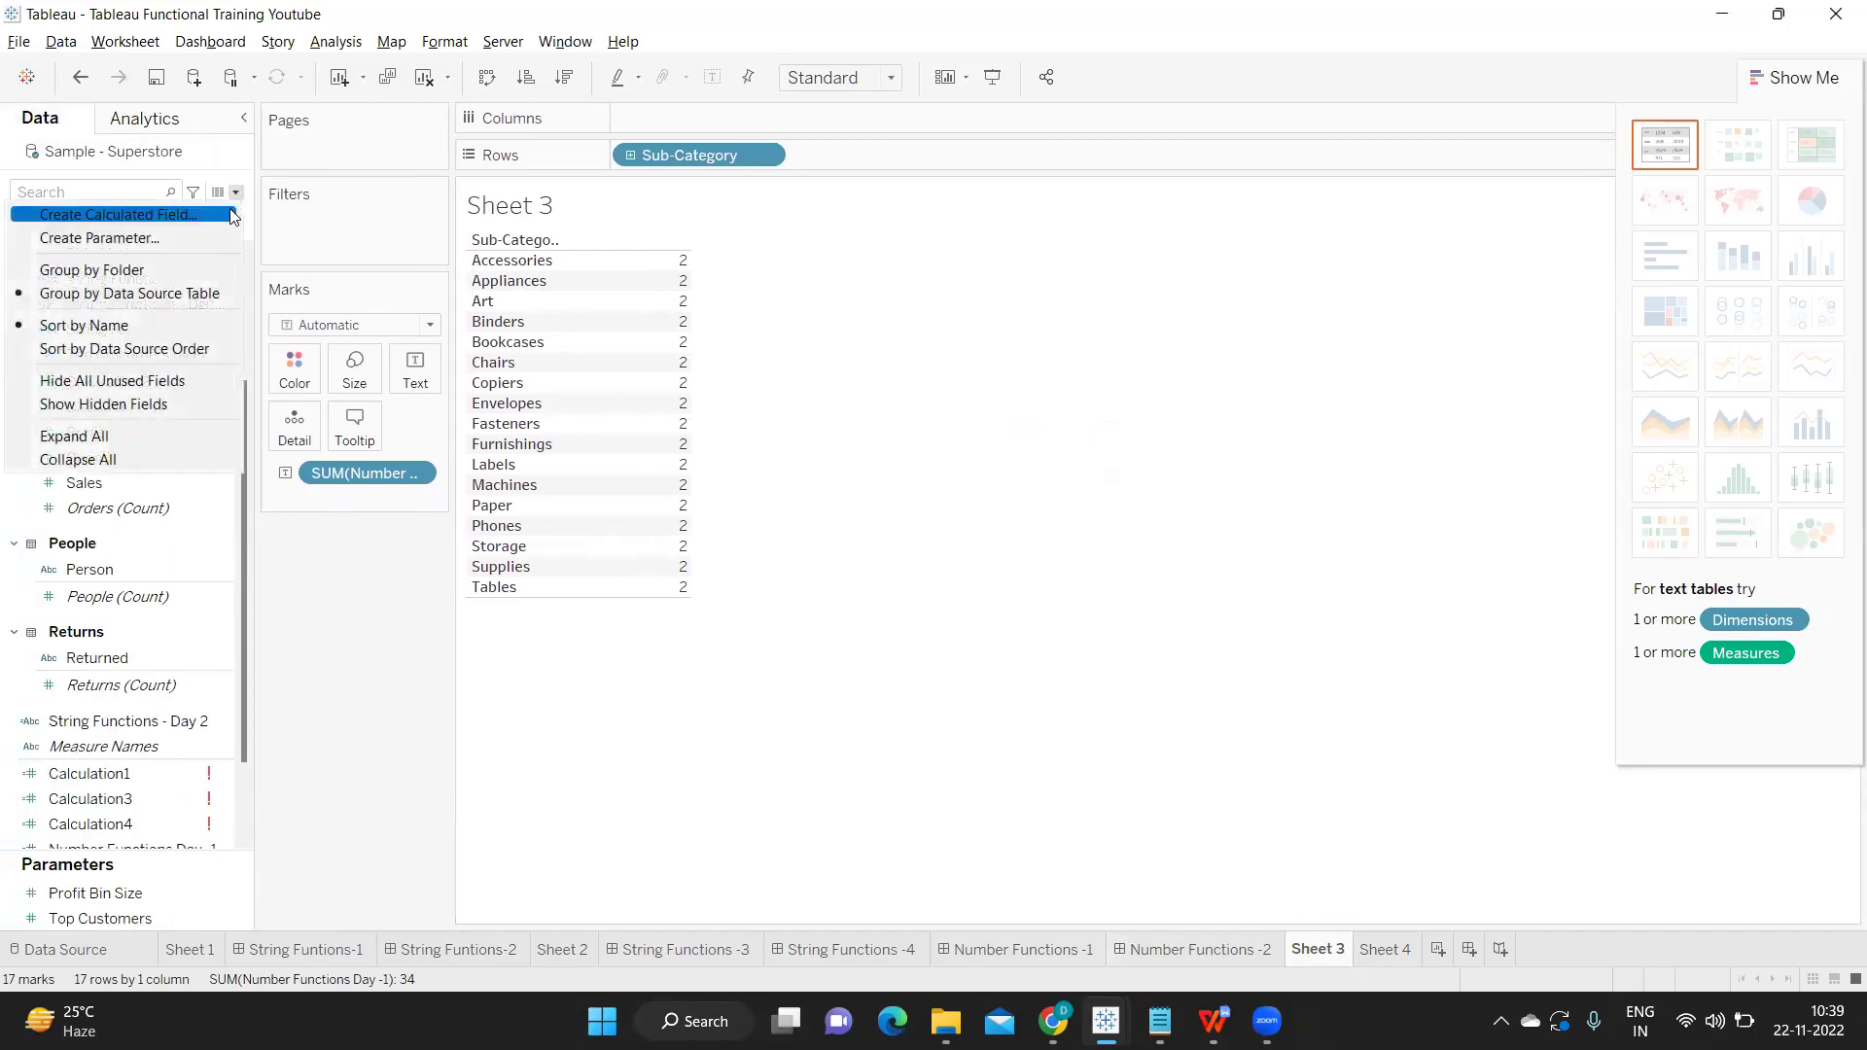
pyautogui.click(233, 214)
# Name the calculated field 'Number Function Day-2'.
pyautogui.write('Numeb')
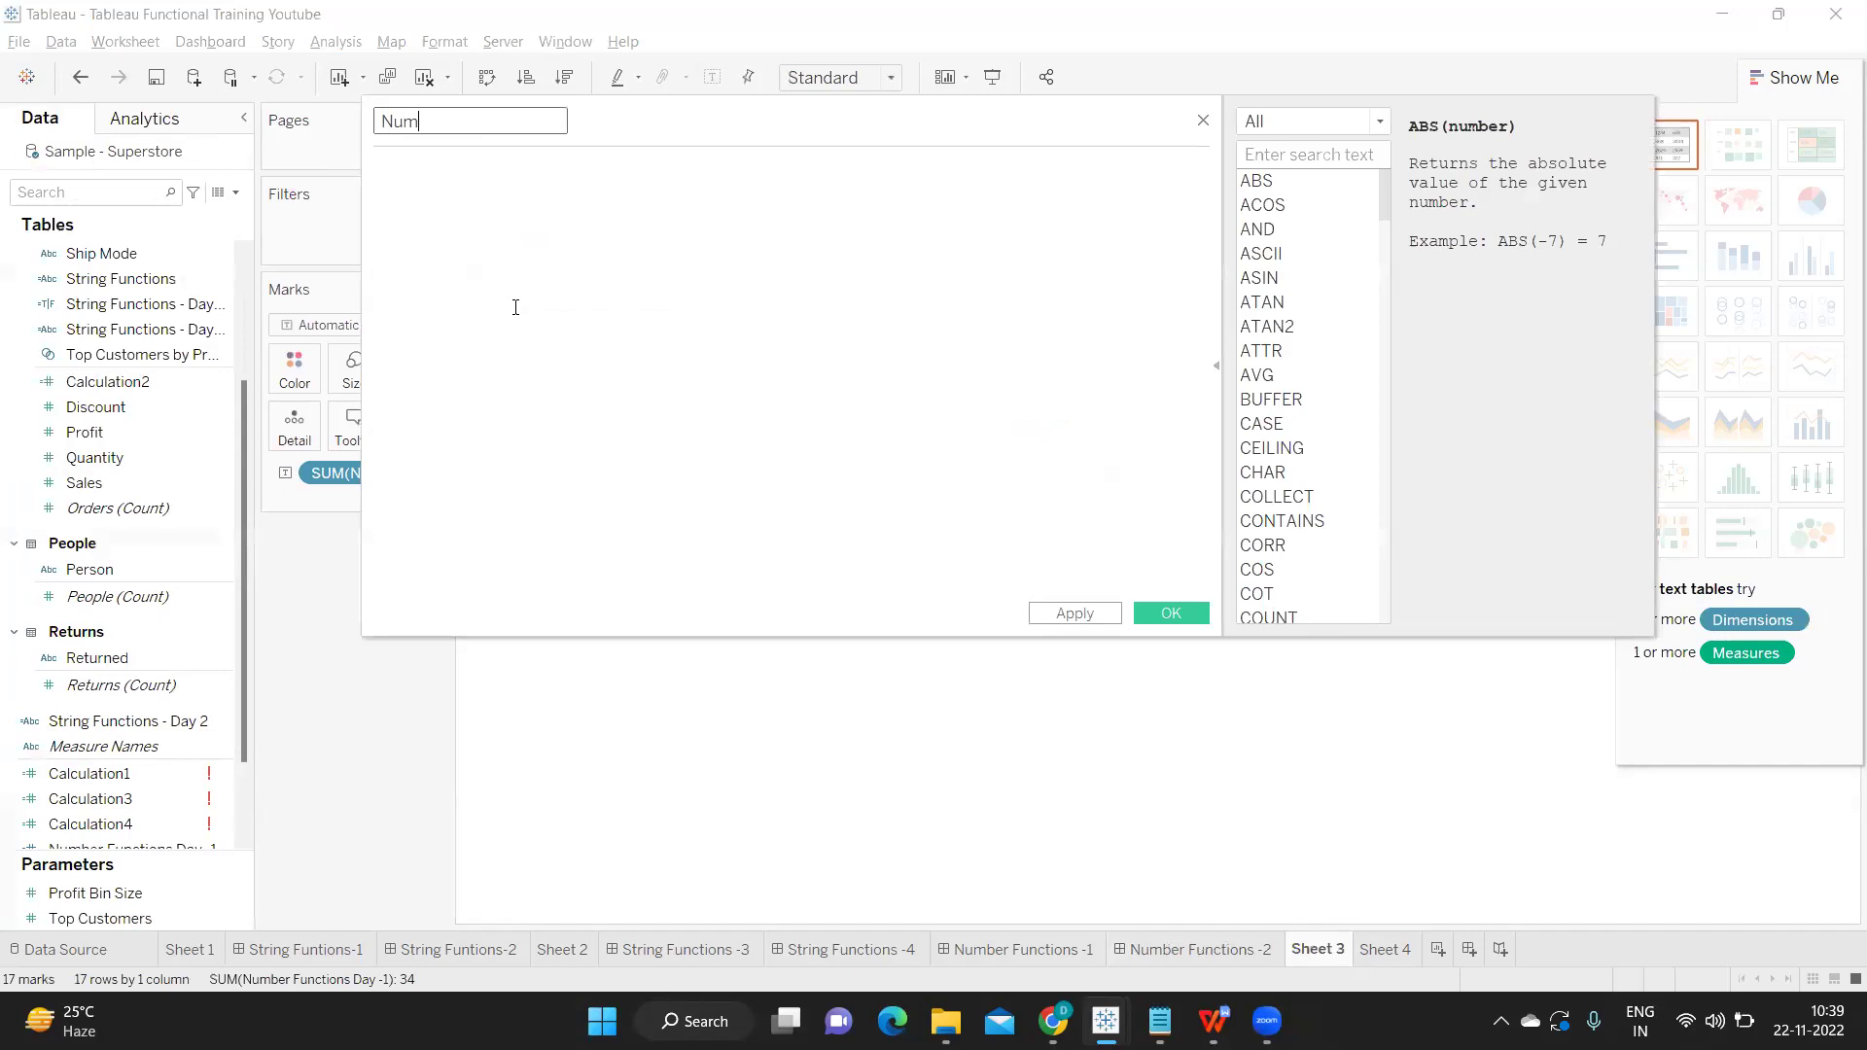
pyautogui.press('BackSpace')
pyautogui.press('BackSpace')
pyautogui.write('ber Fun')
pyautogui.press('BackSpace')
pyautogui.press('BackSpace')
pyautogui.press('BackSpace')
pyautogui.write('Function Day-2 fo')
pyautogui.press('BackSpace')
pyautogui.press('BackSpace')
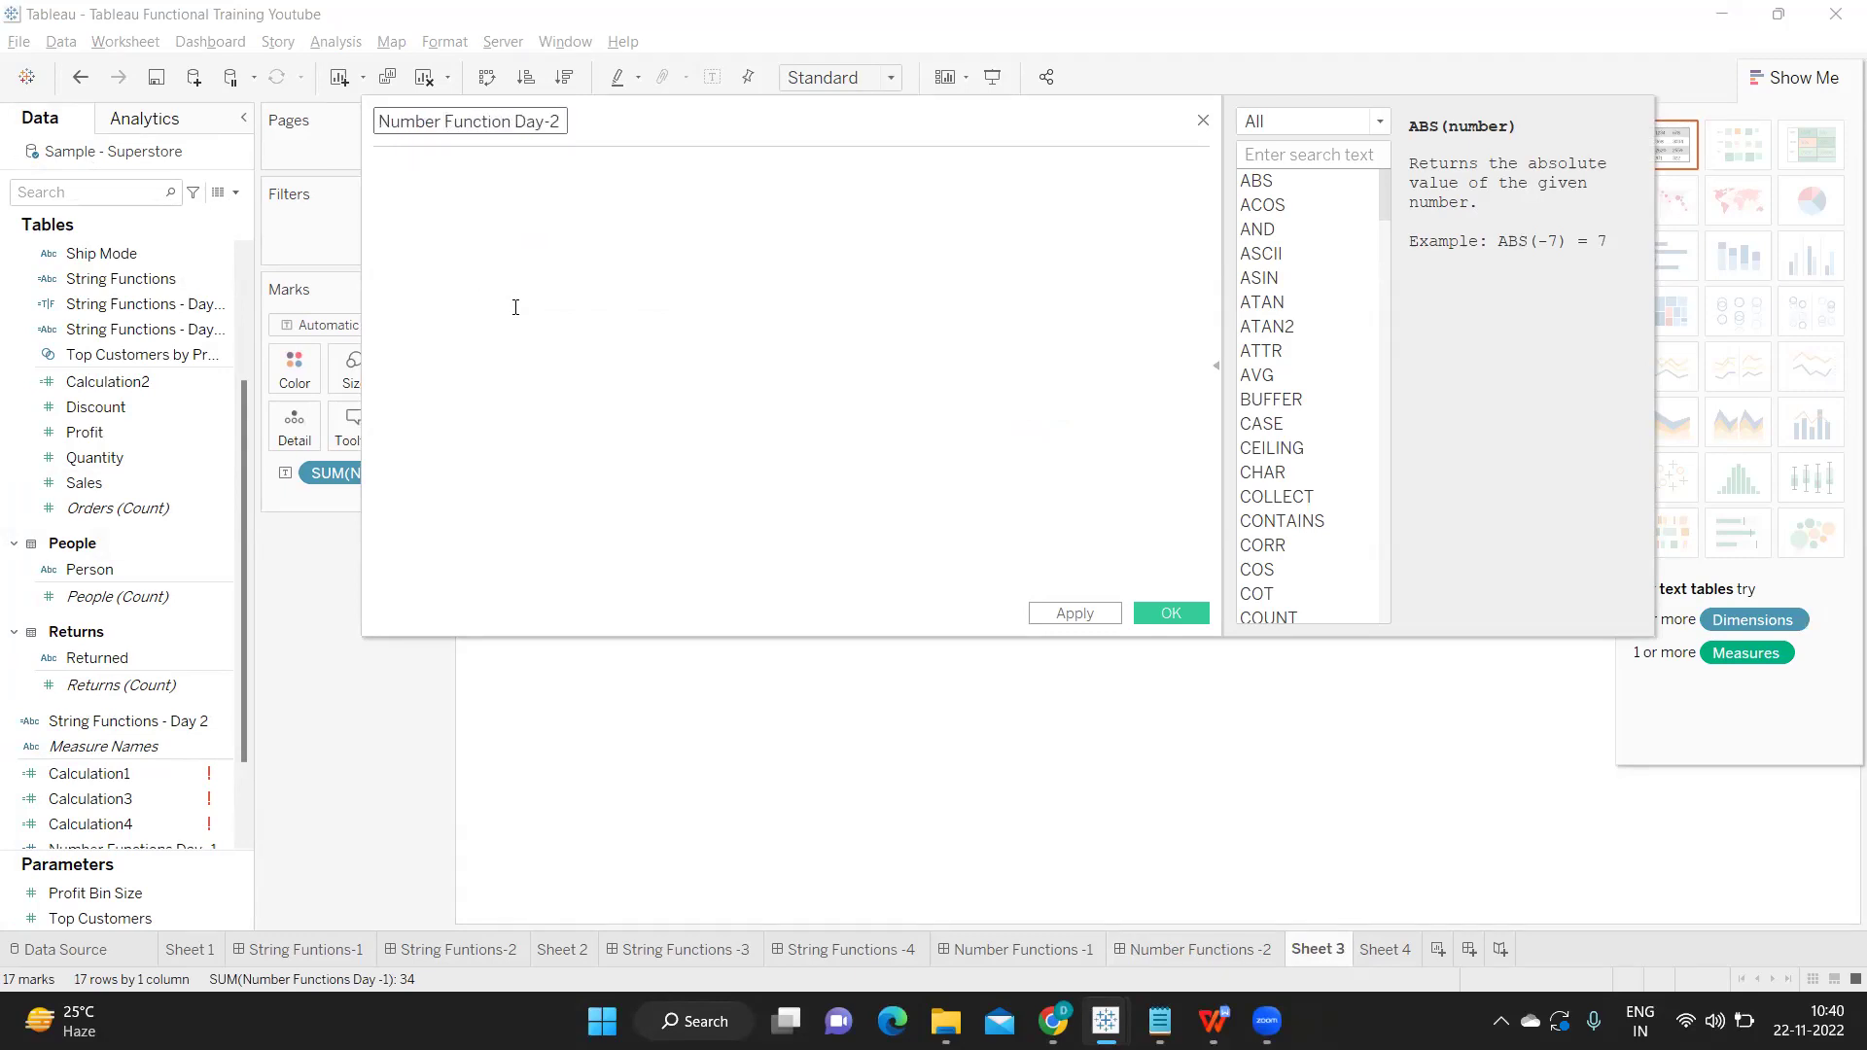
pyautogui.click(516, 308)
# Filter the function list to Number functions and insert SQRT() in the formula.
pyautogui.click(1340, 125)
pyautogui.click(1303, 162)
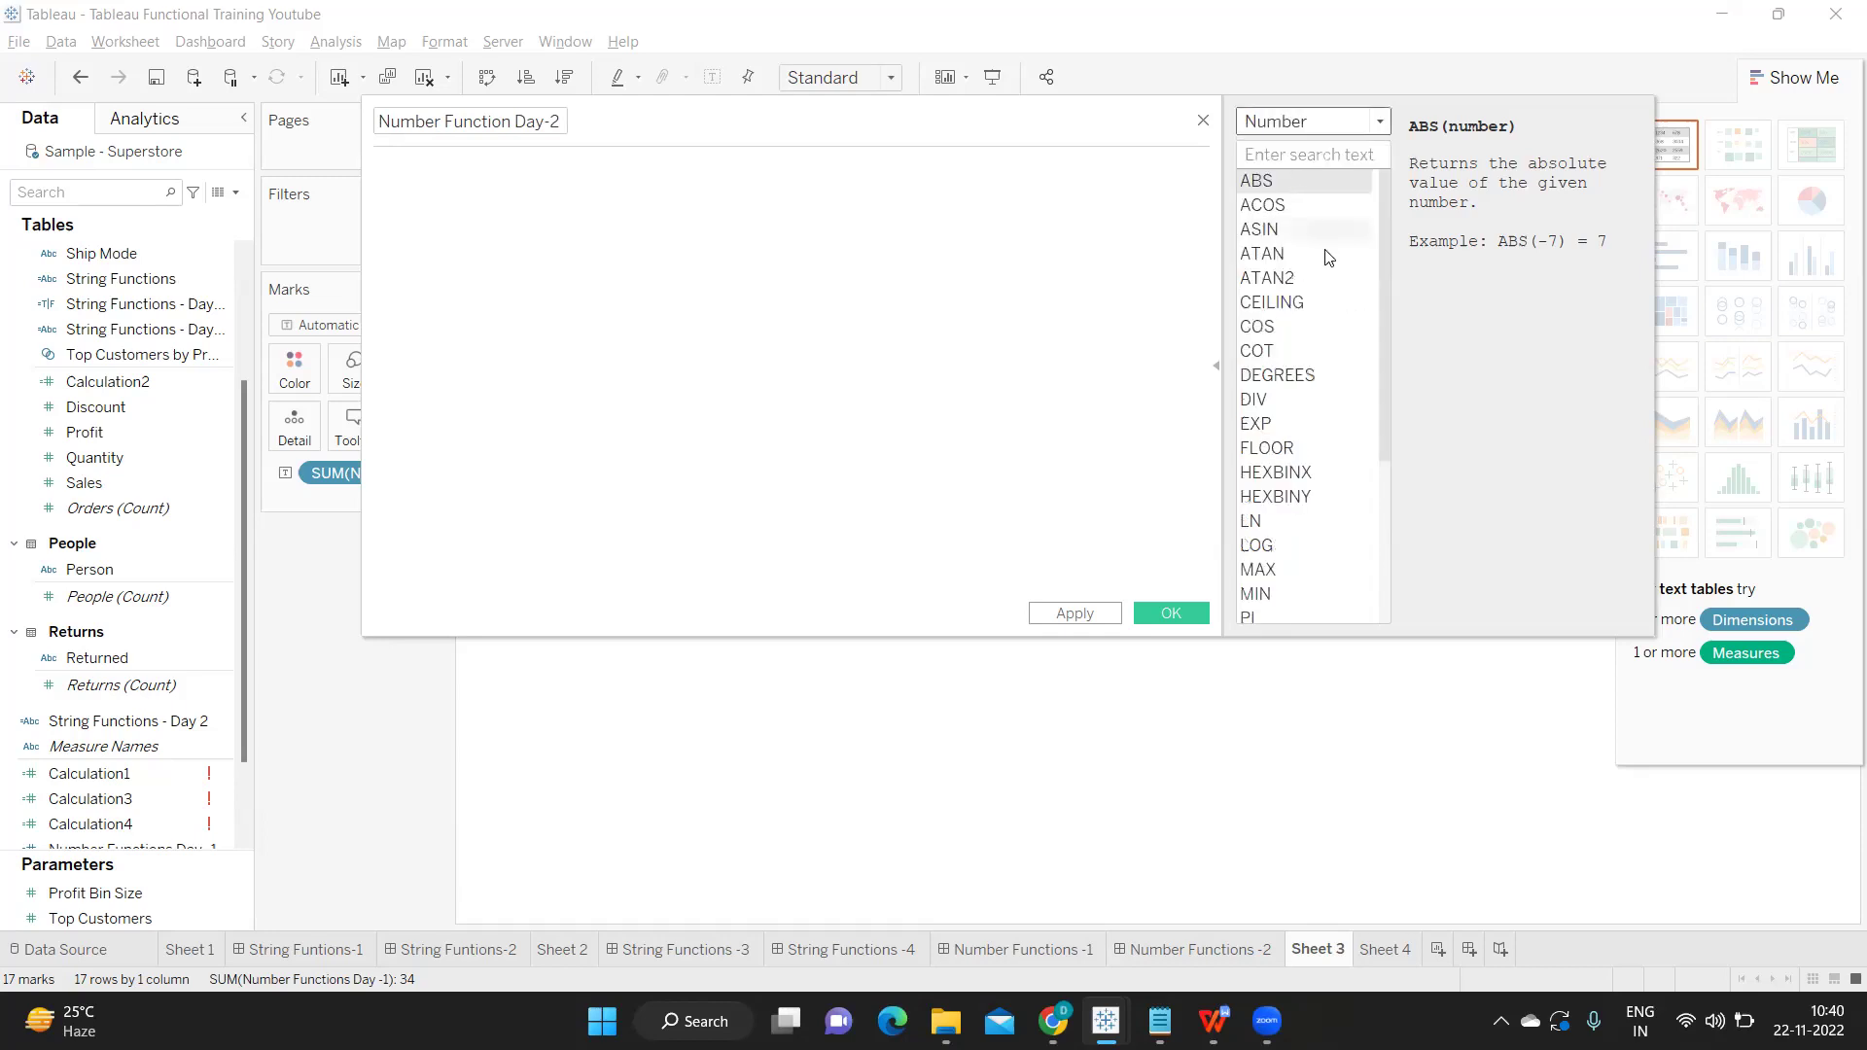
pyautogui.click(520, 222)
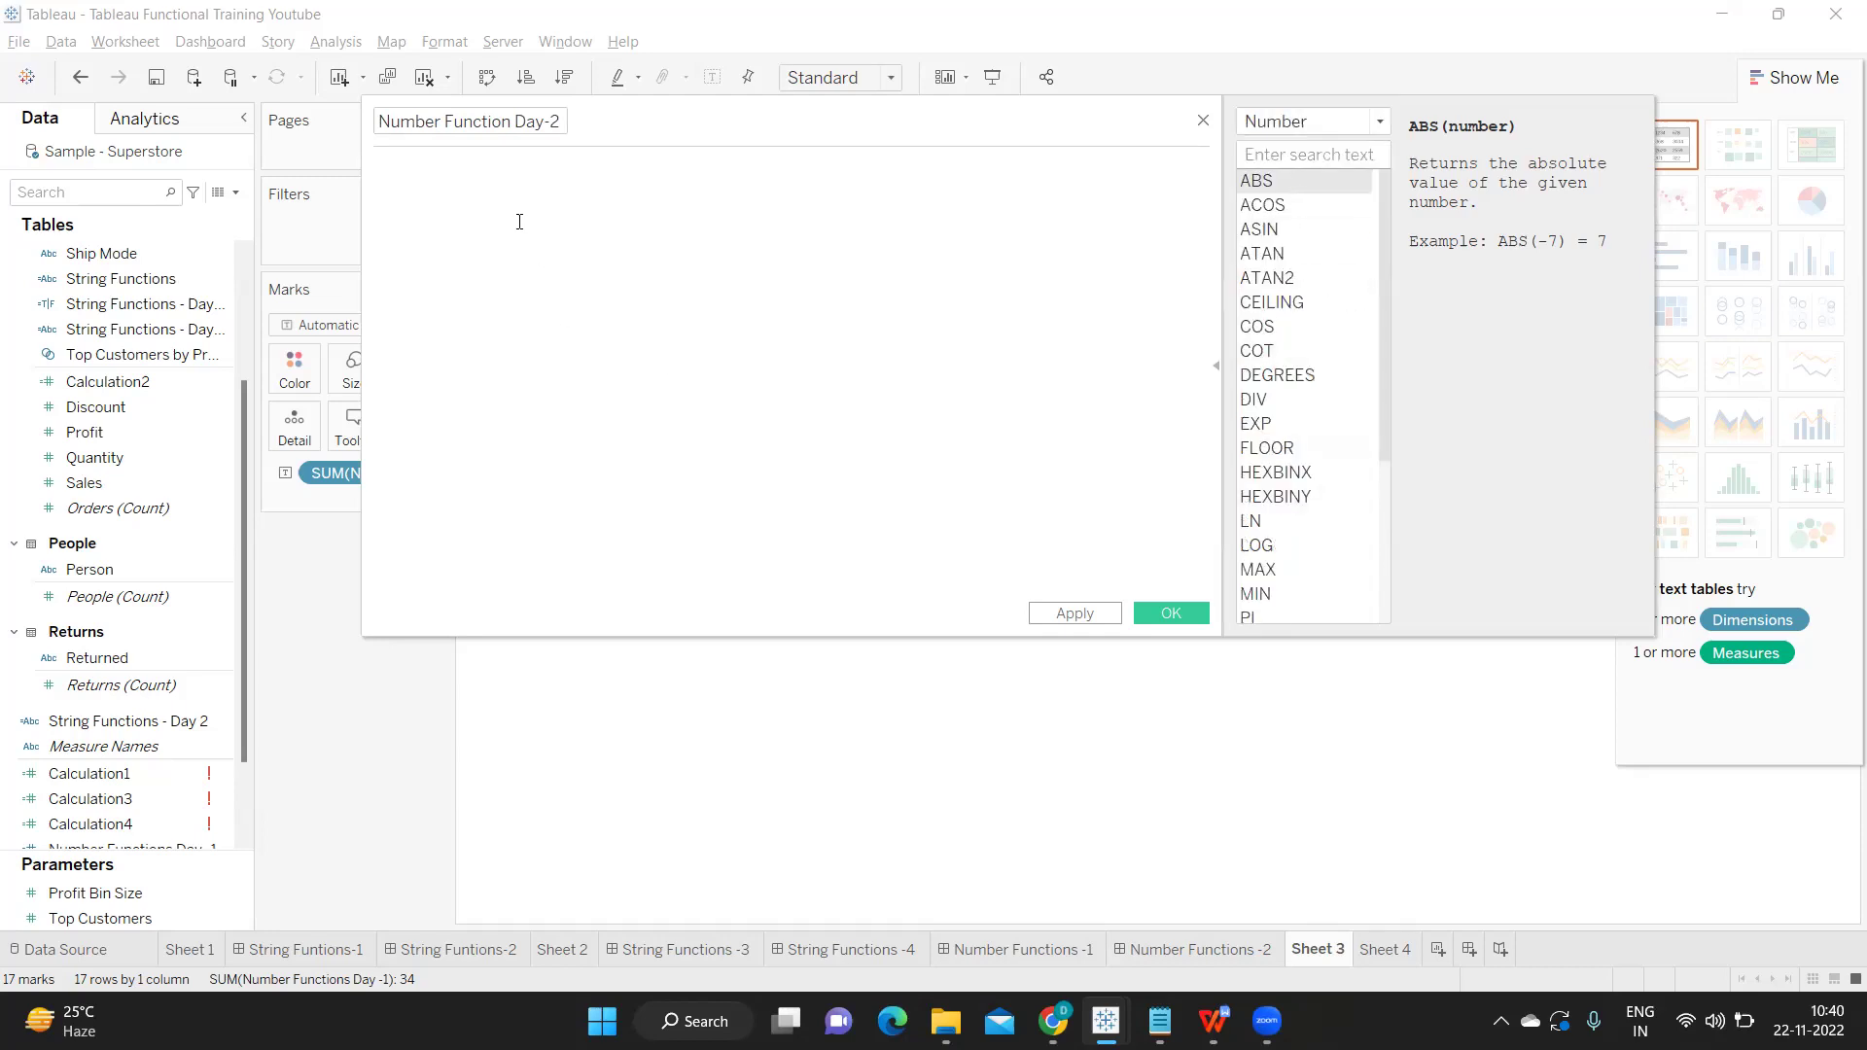
pyautogui.write('sq')
pyautogui.press('Return')
# Add a second formula line containing SQUARE().
pyautogui.click(519, 222)
pyautogui.press('Return')
pyautogui.write('sq')
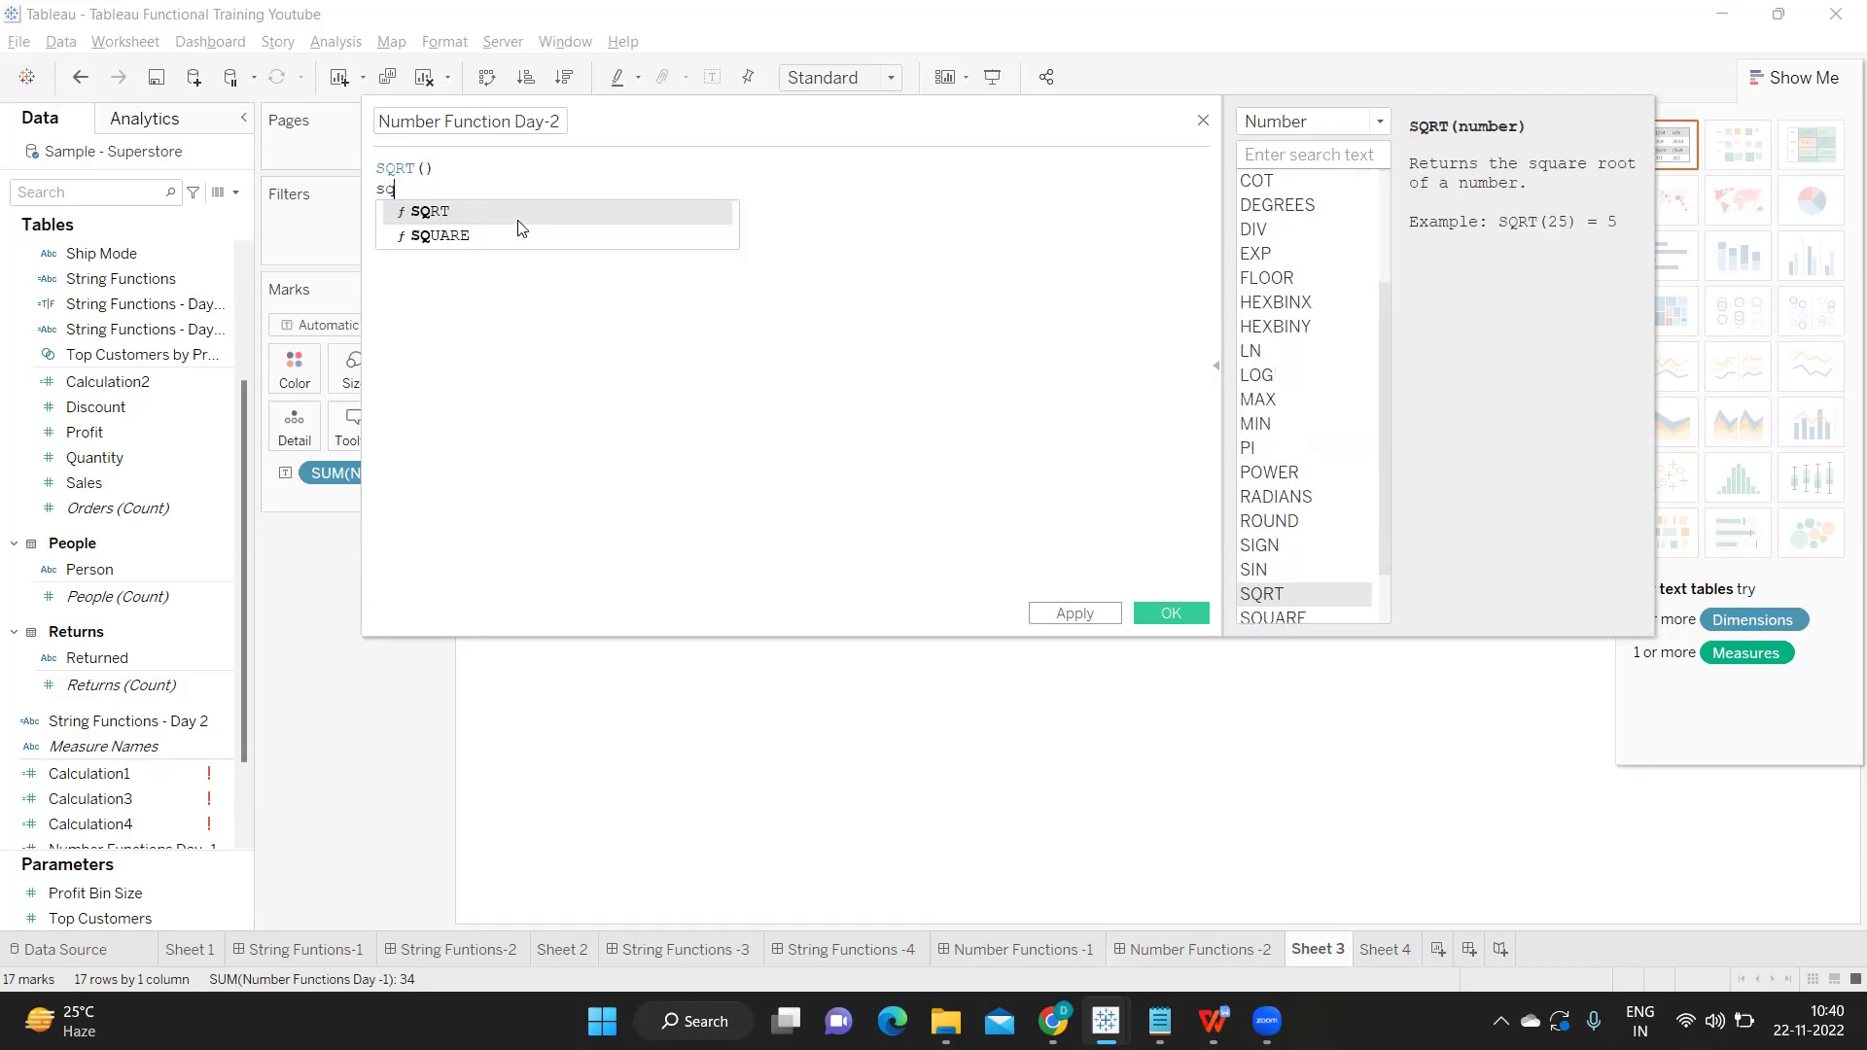
pyautogui.press('Down')
pyautogui.press('Return')
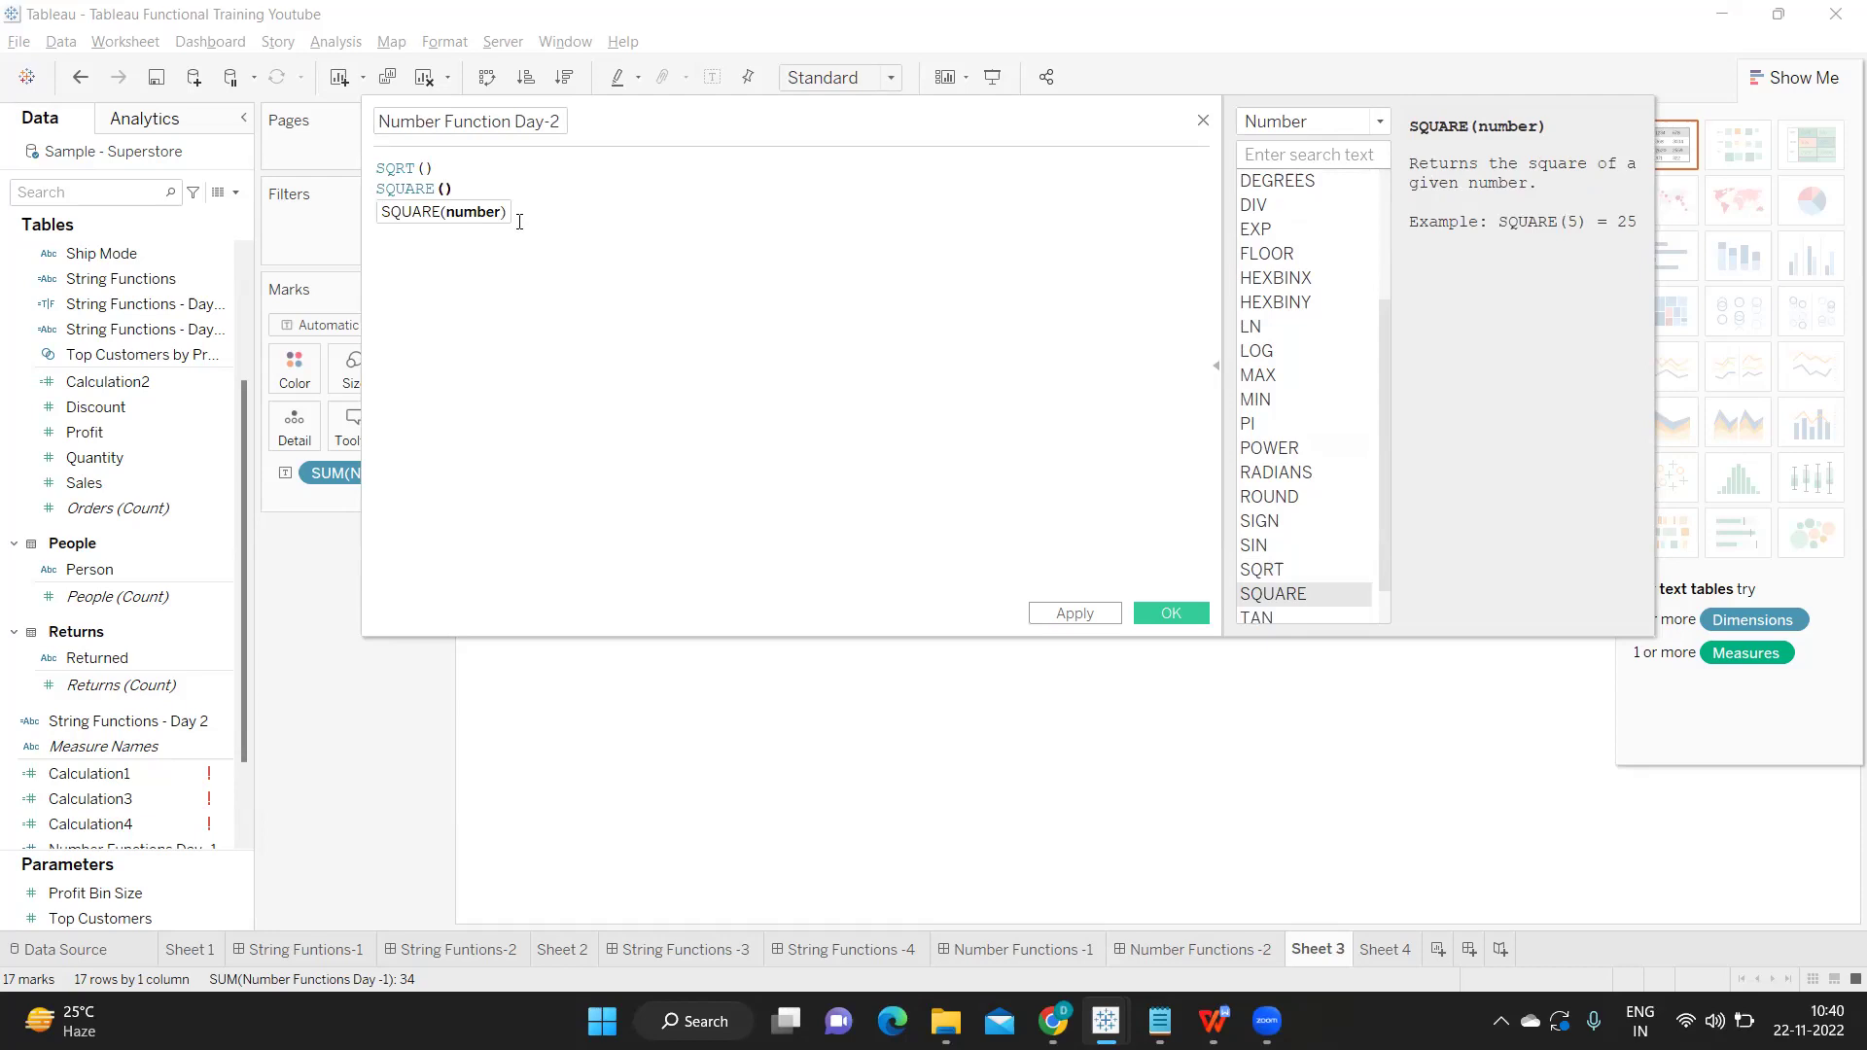
# Make the first line SQRT(4) and apply the calculated field.
pyautogui.click(378, 188)
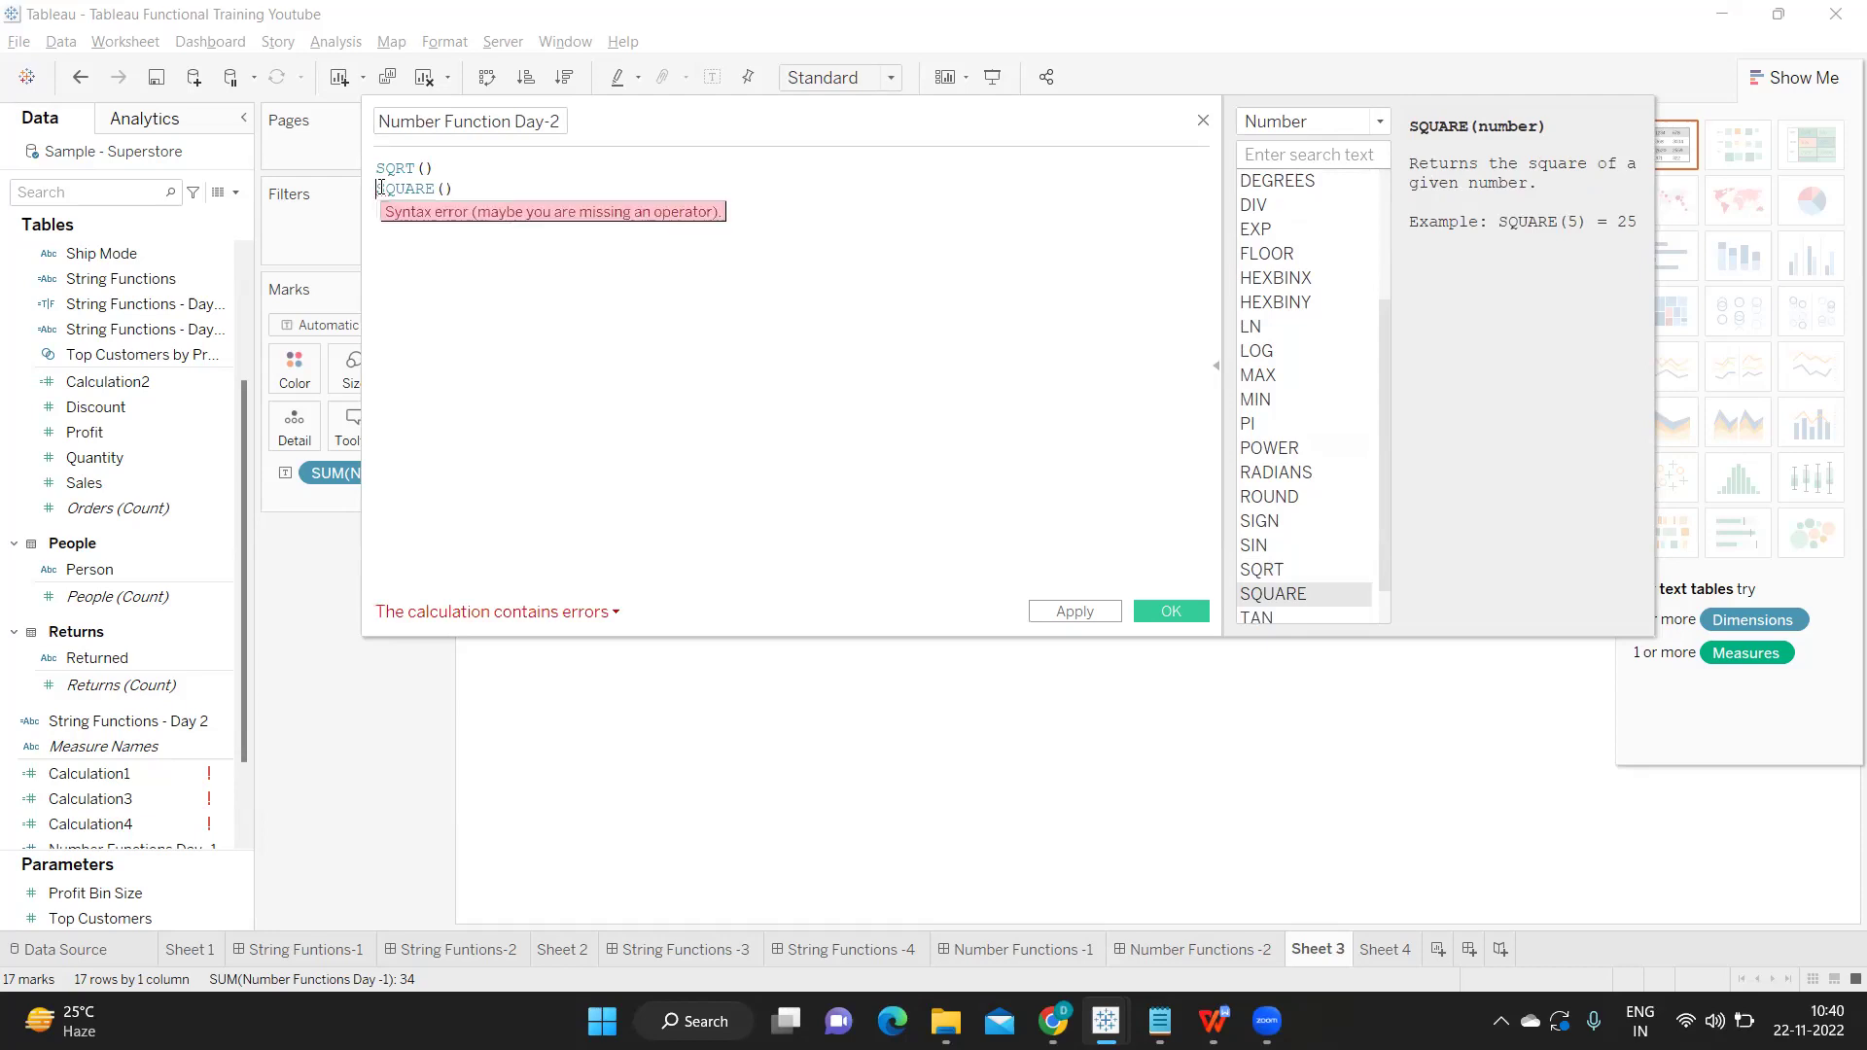
pyautogui.write('+')
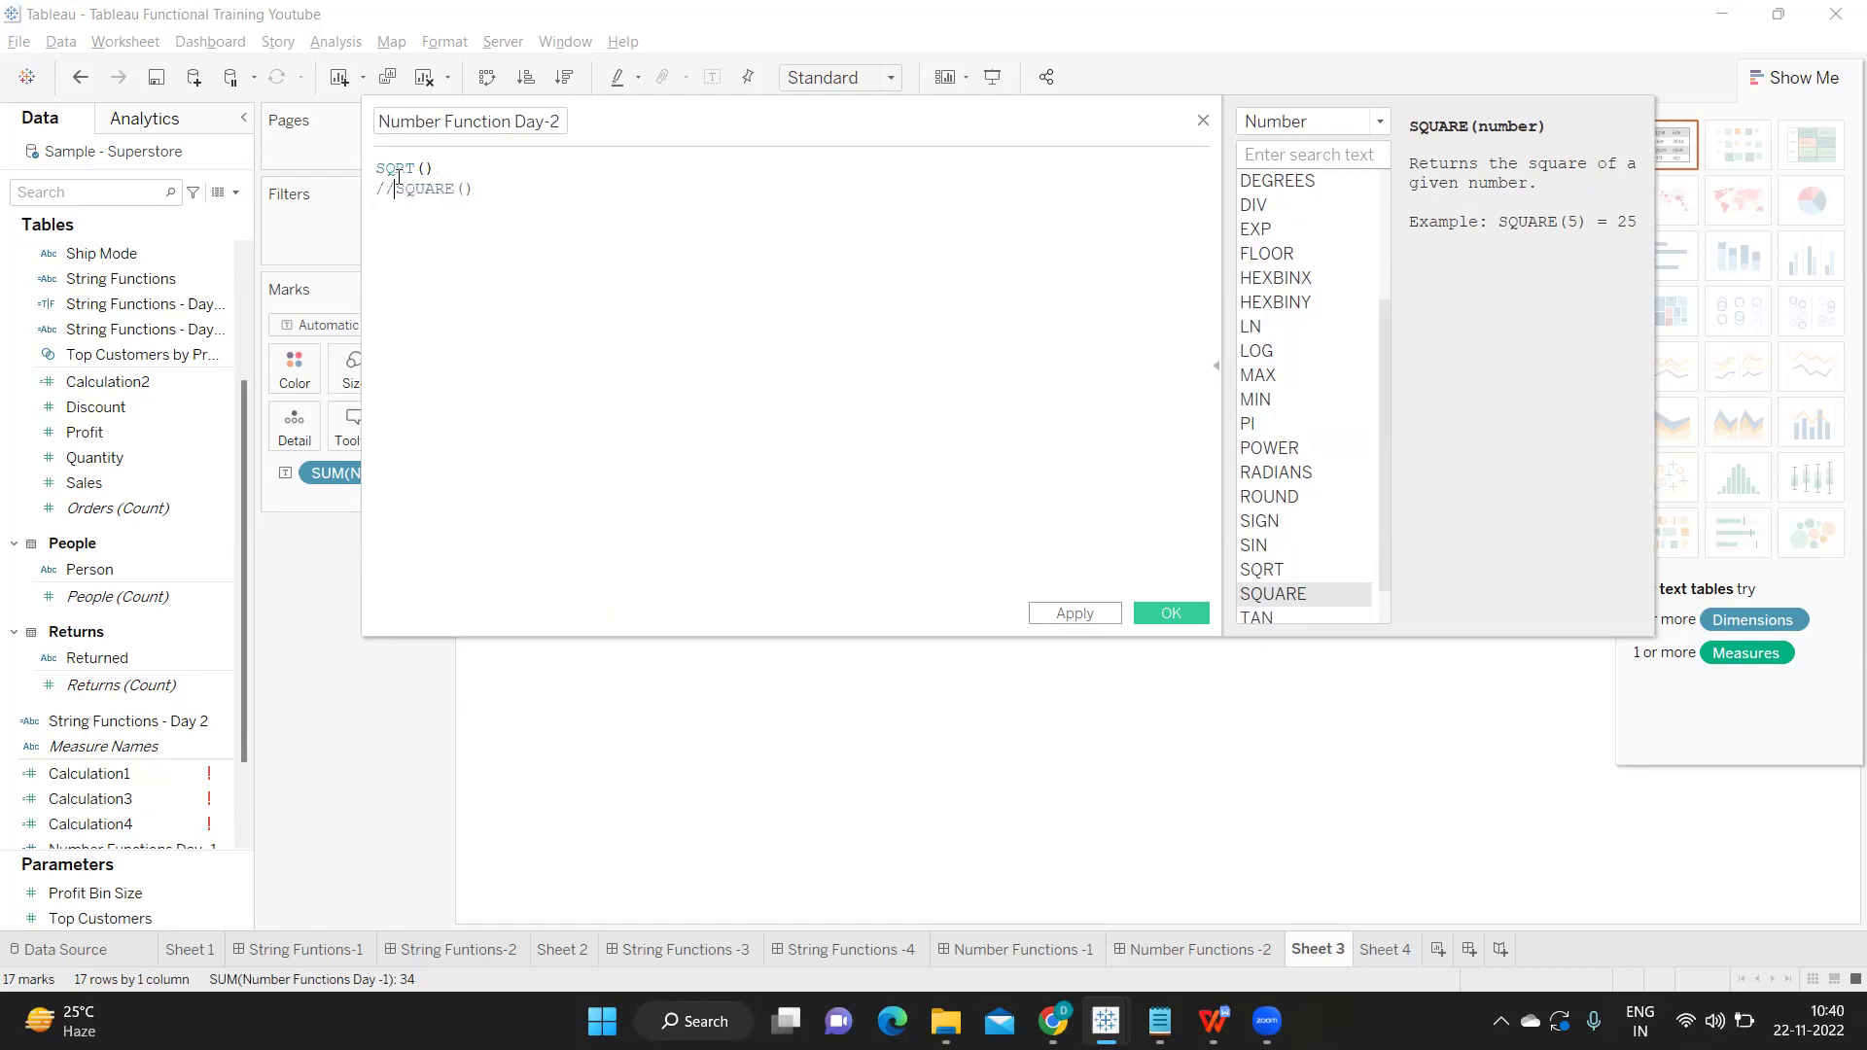
pyautogui.hotkey('ctrl', 'z')
pyautogui.hotkey('ctrl', 'z')
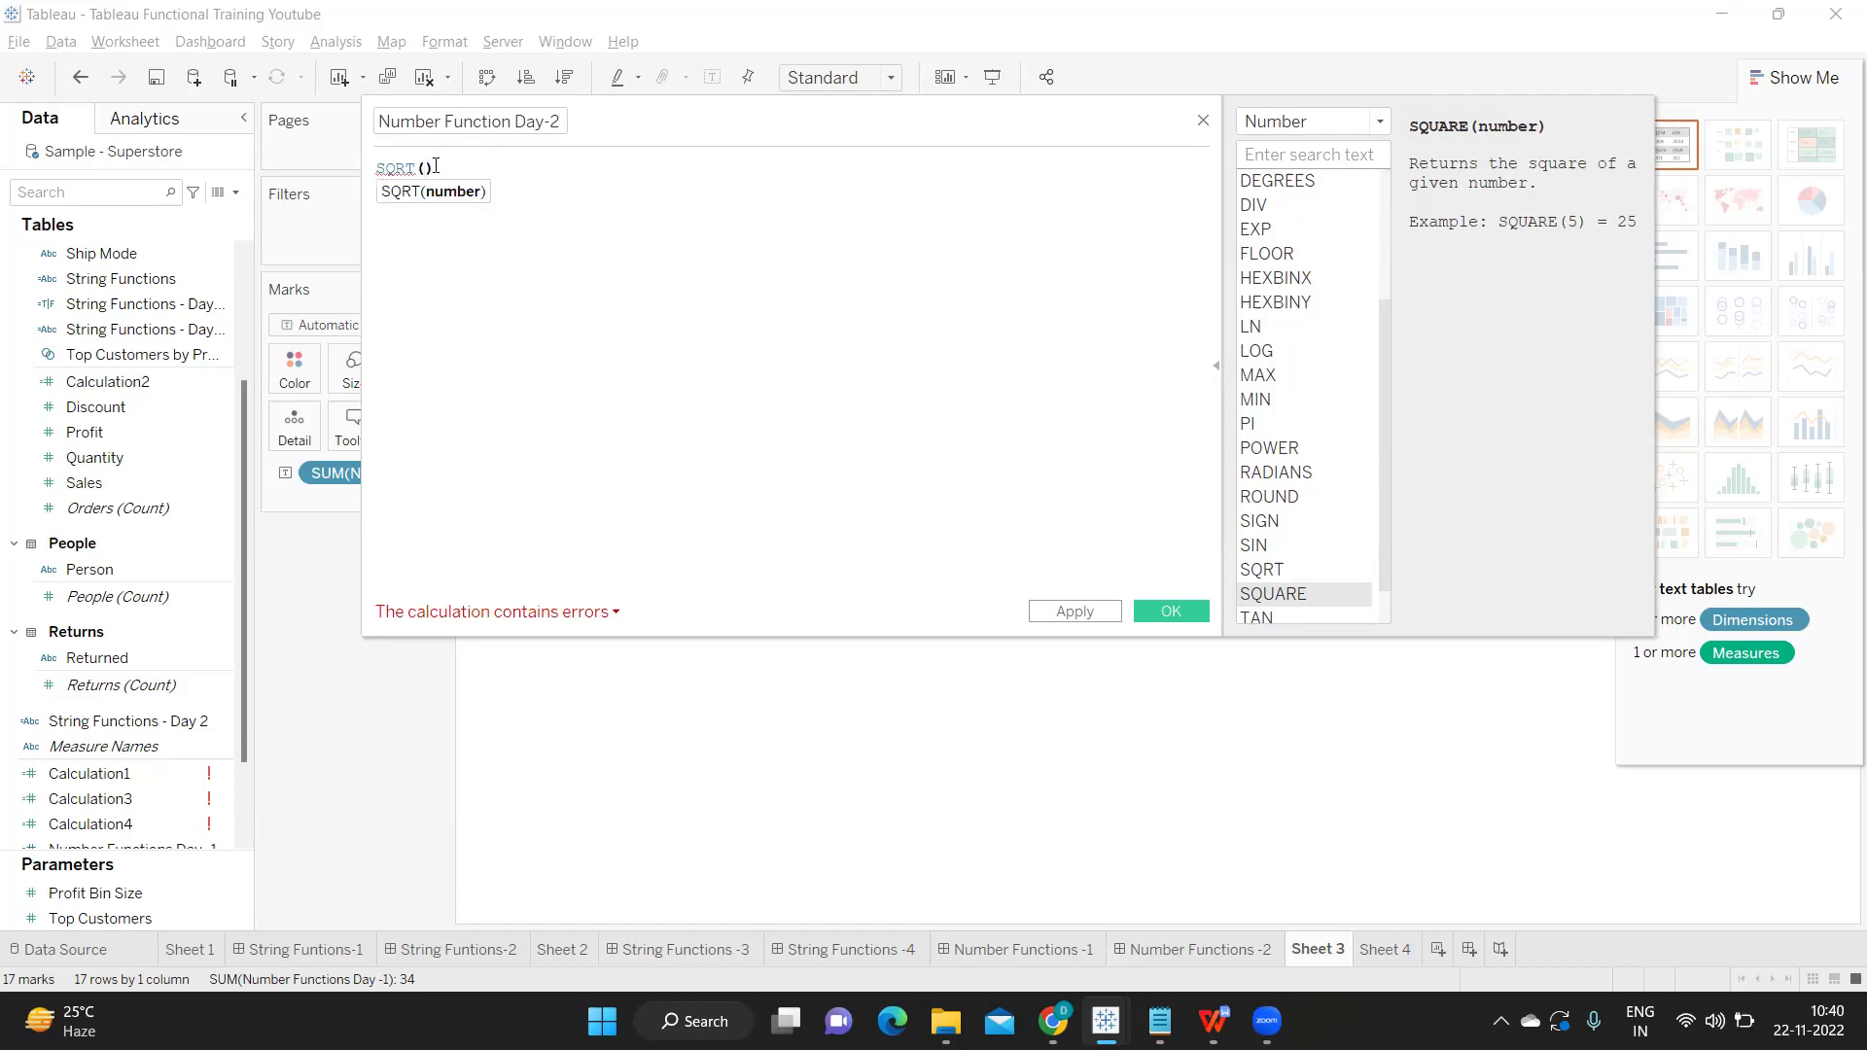
pyautogui.write('4')
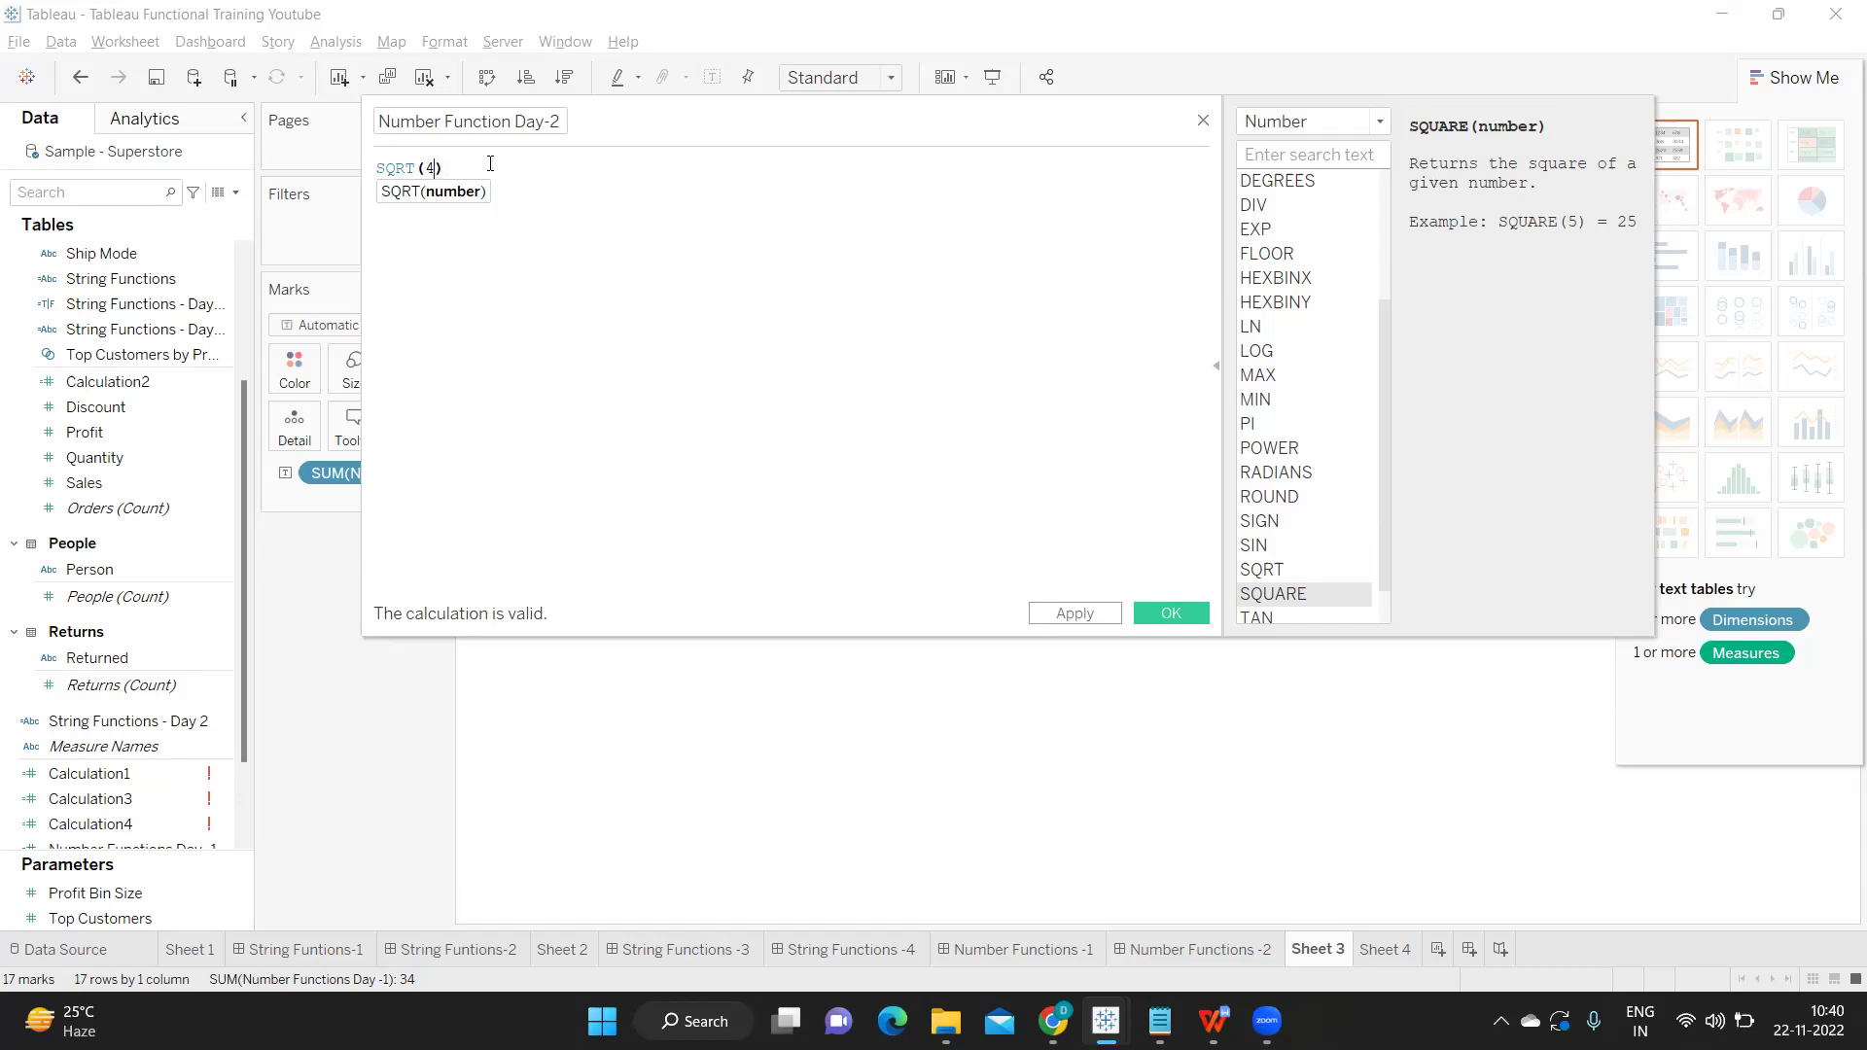
pyautogui.click(1077, 615)
# Convert Number Function Day-2 to a dimension and show it alone as Sheet 3's mark text.
pyautogui.moveTo(717, 167); pyautogui.dragTo(901, 342)
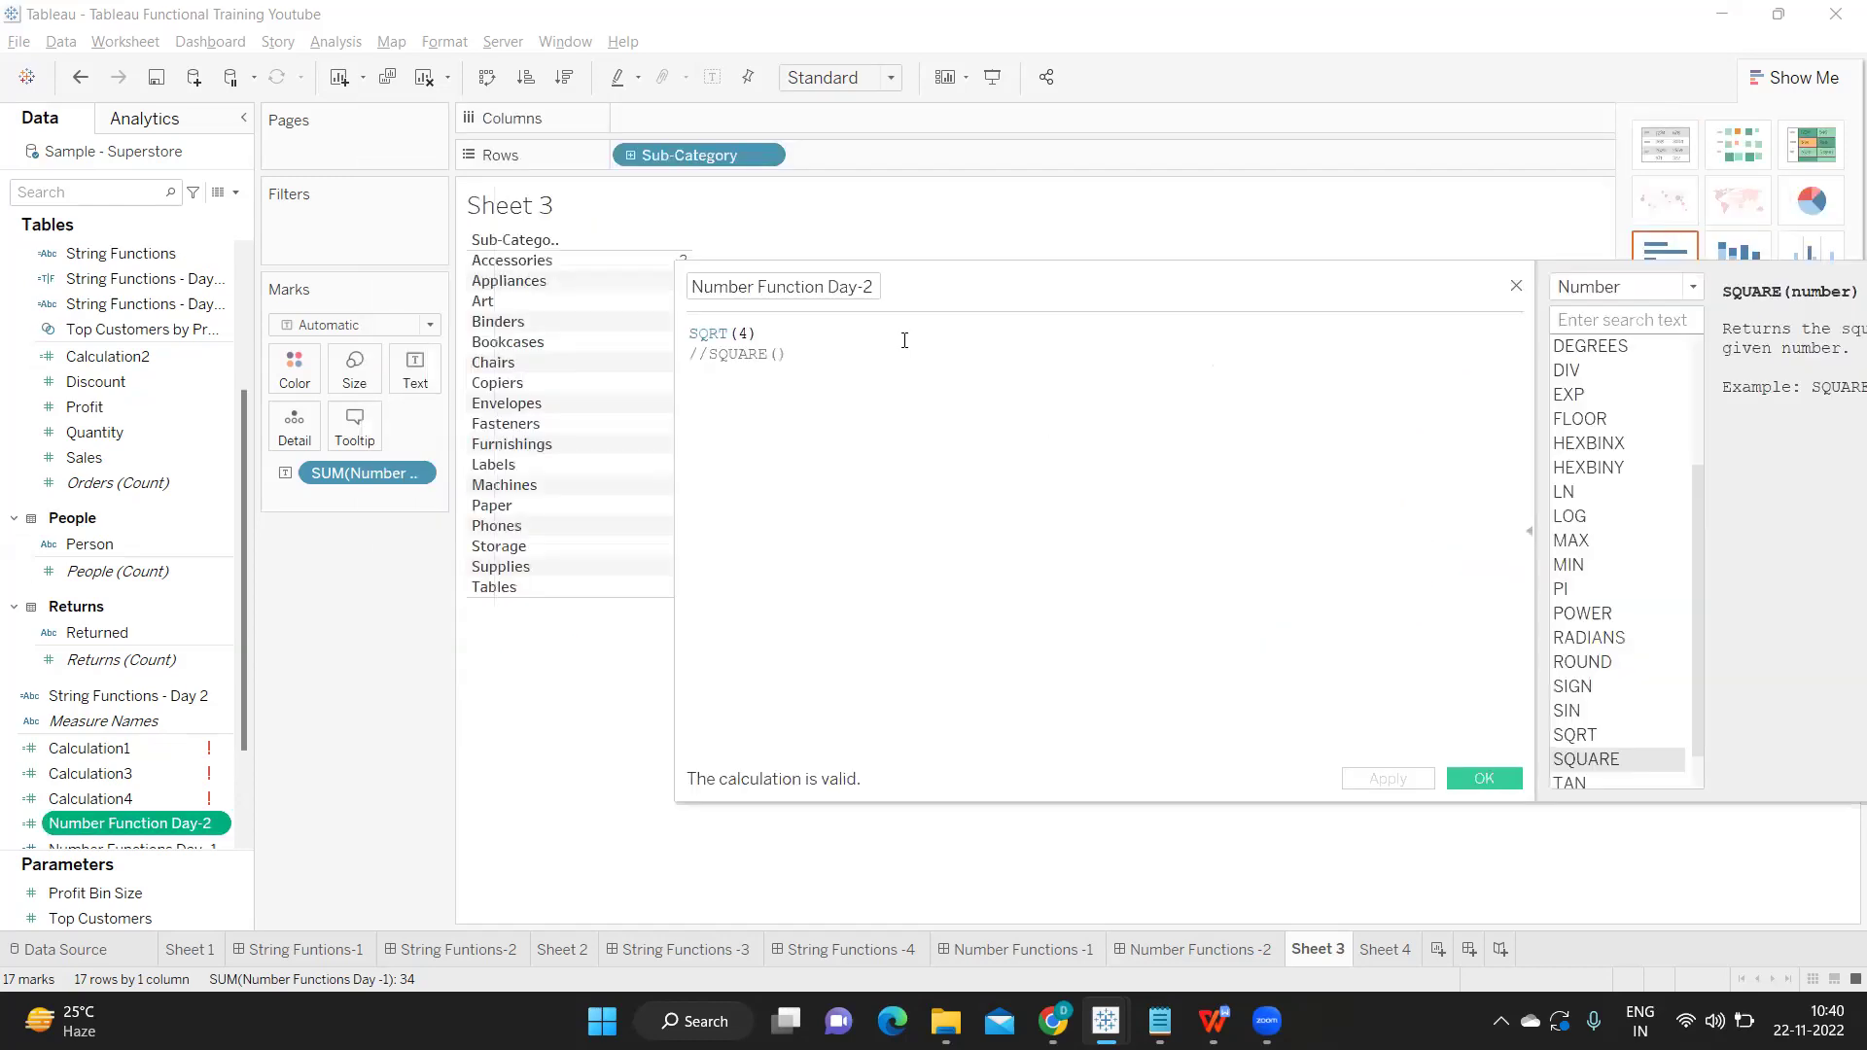
pyautogui.rightClick(224, 823)
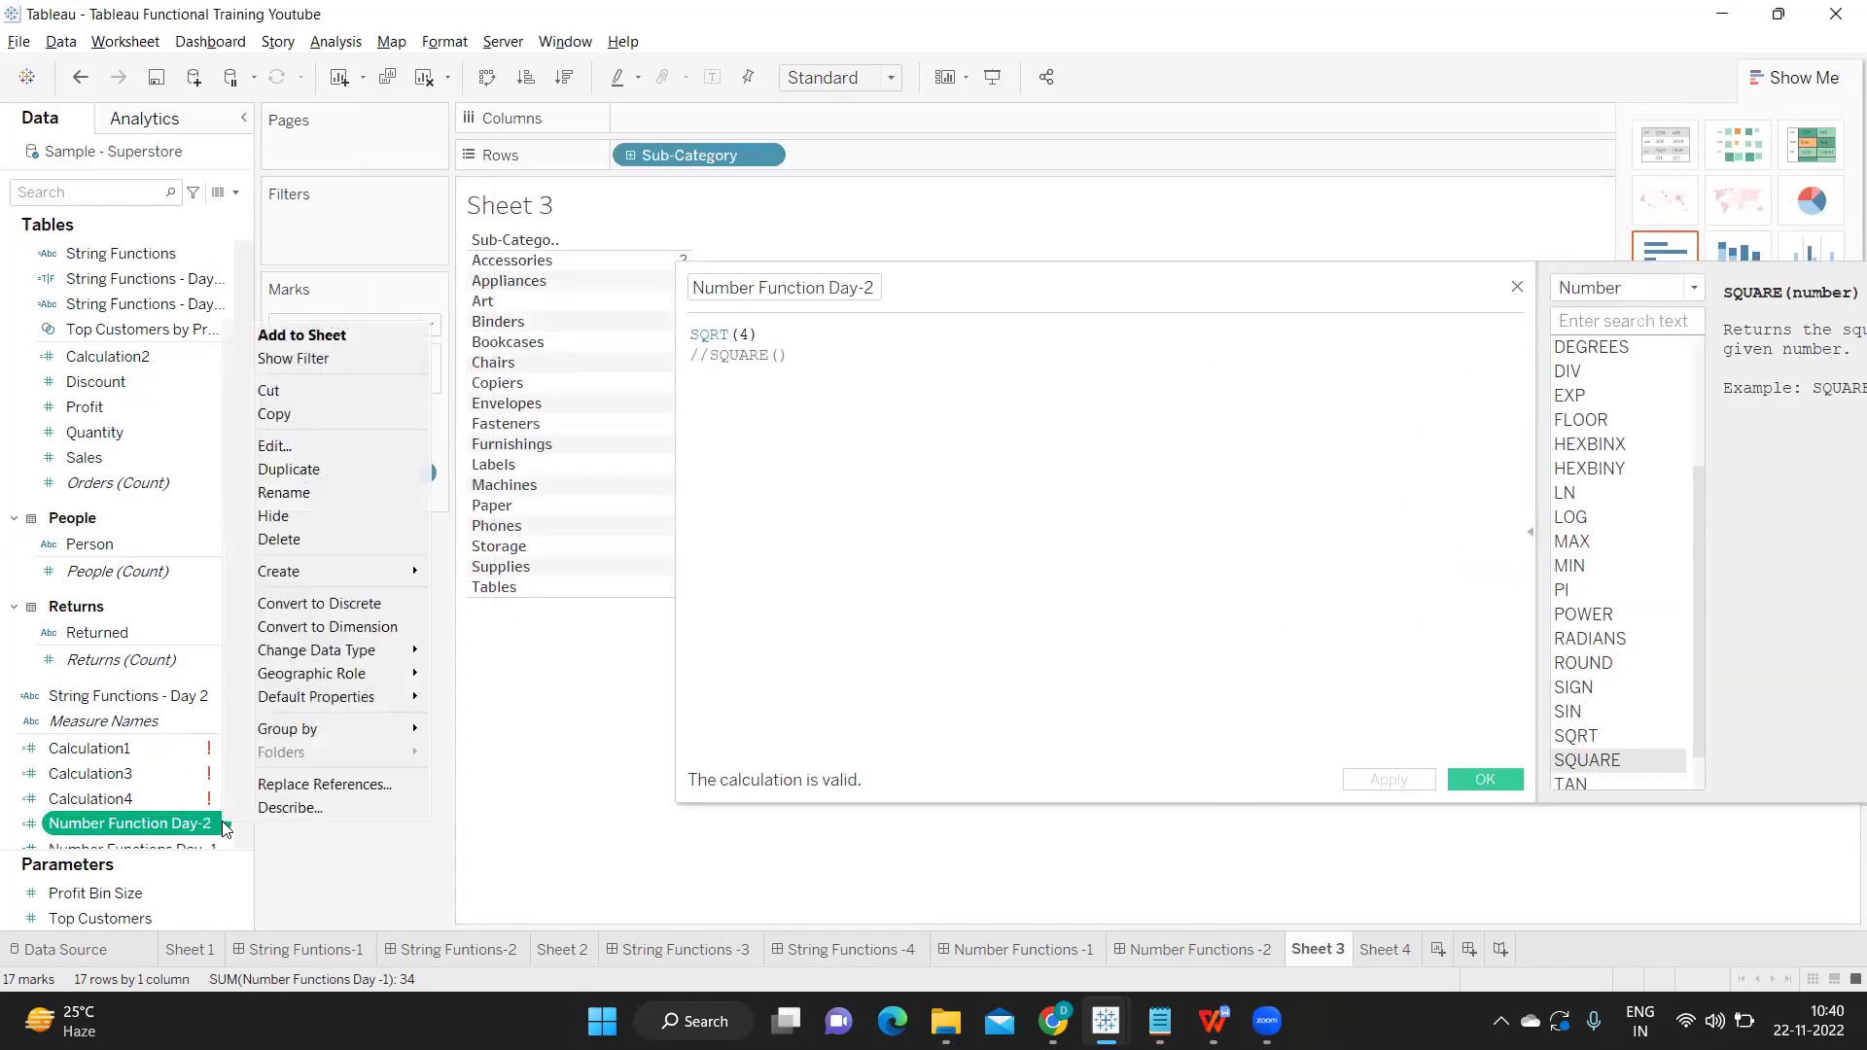
pyautogui.click(326, 626)
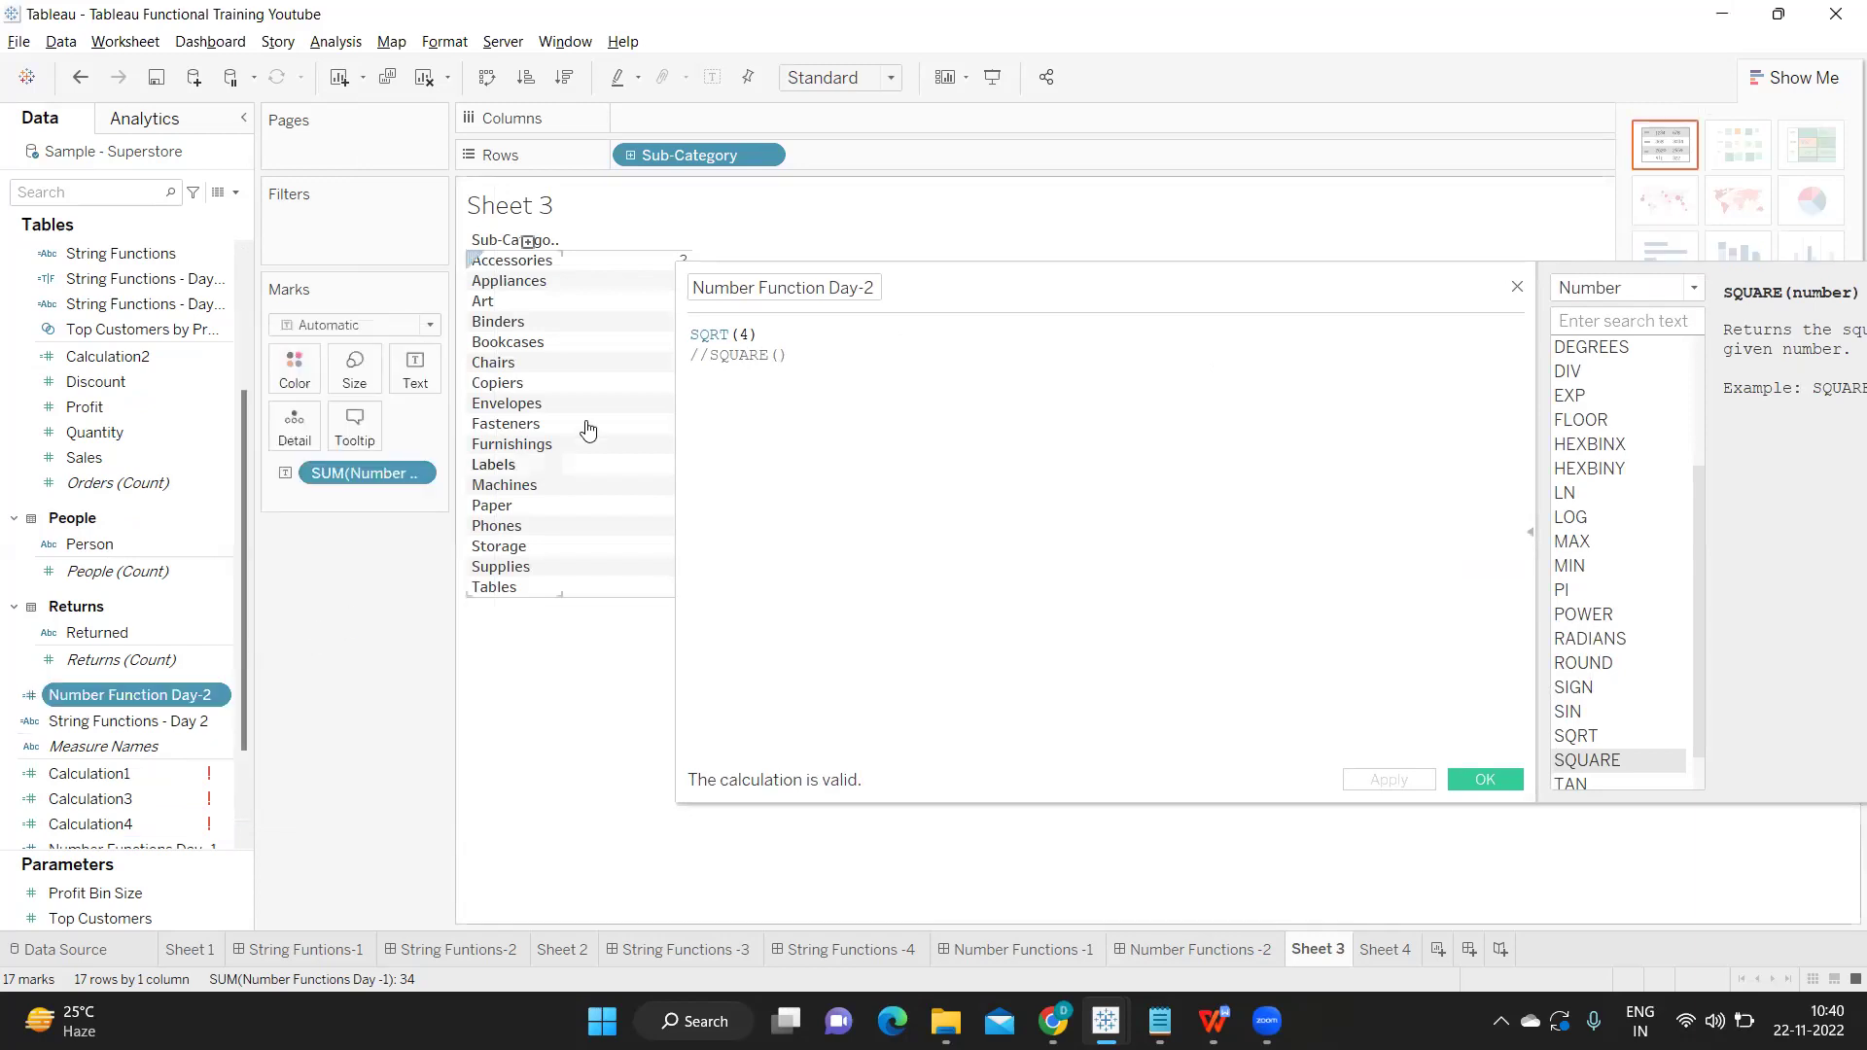
pyautogui.moveTo(638, 153); pyautogui.dragTo(379, 575)
pyautogui.moveTo(373, 464); pyautogui.dragTo(346, 646)
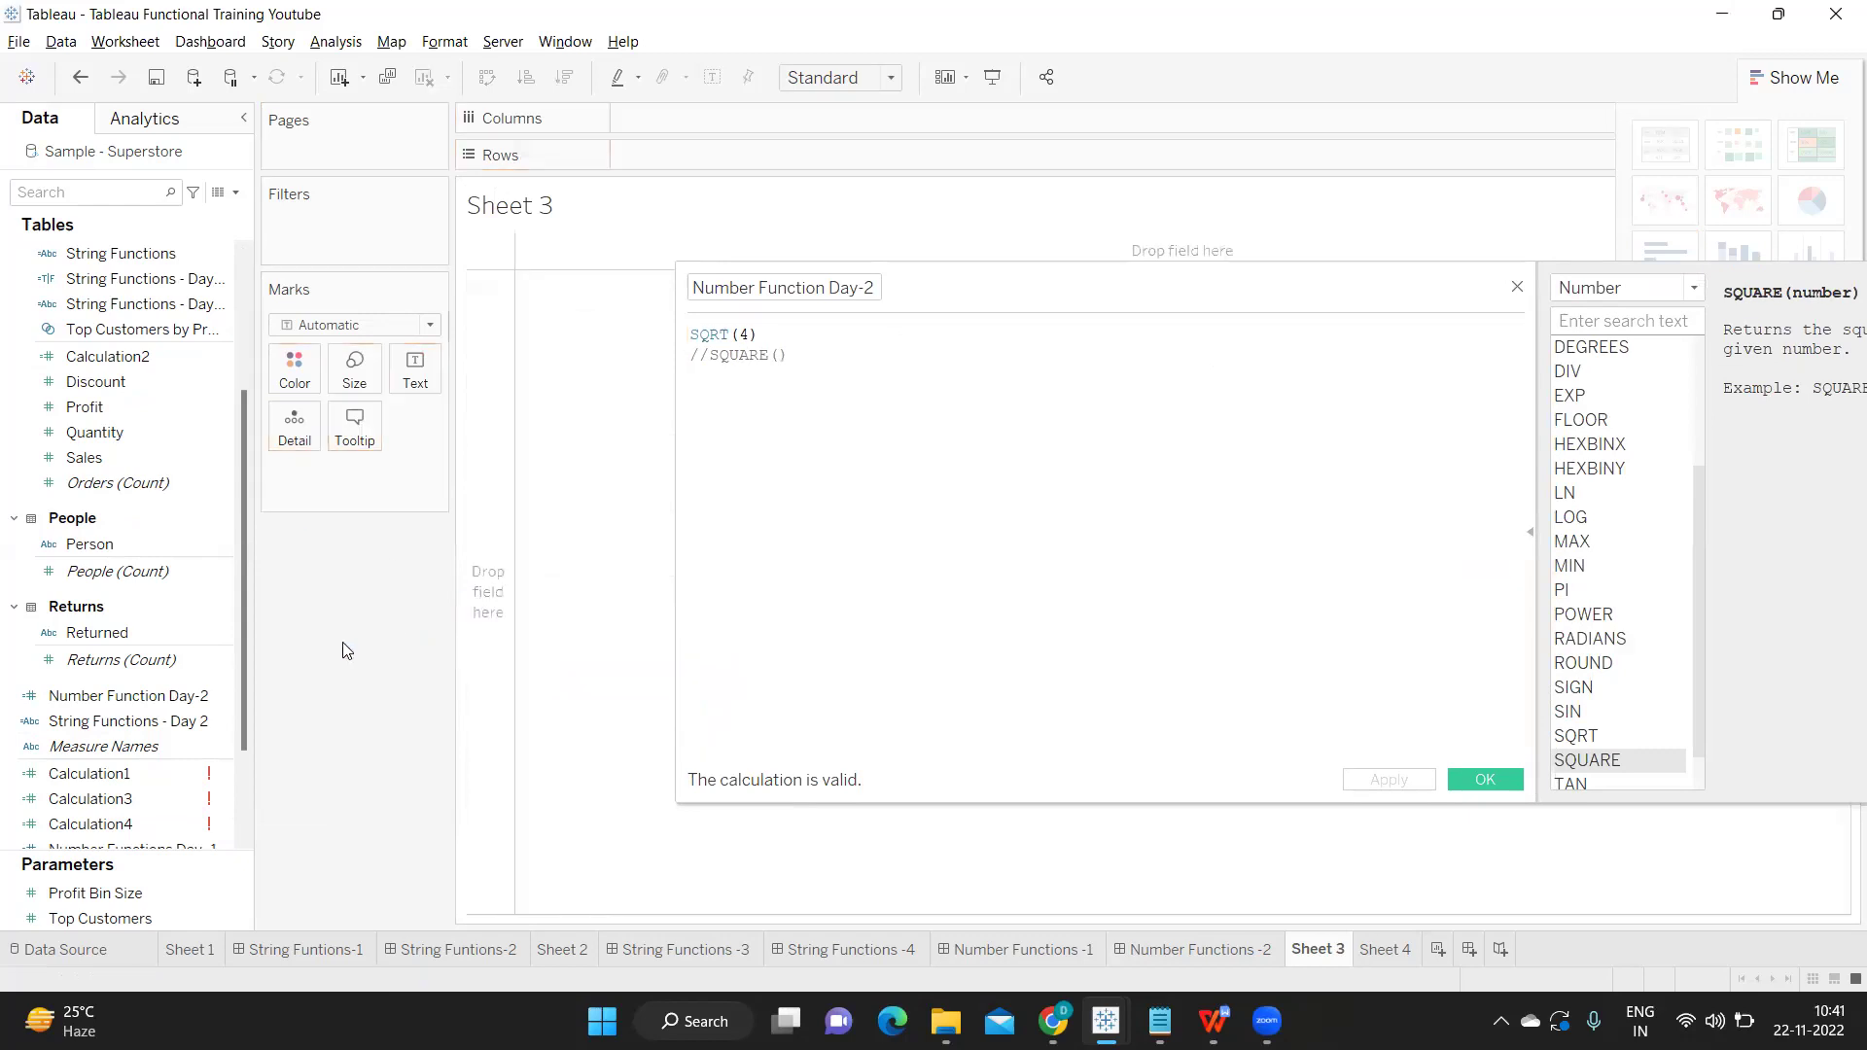
pyautogui.click(180, 731)
pyautogui.moveTo(148, 700); pyautogui.dragTo(430, 370)
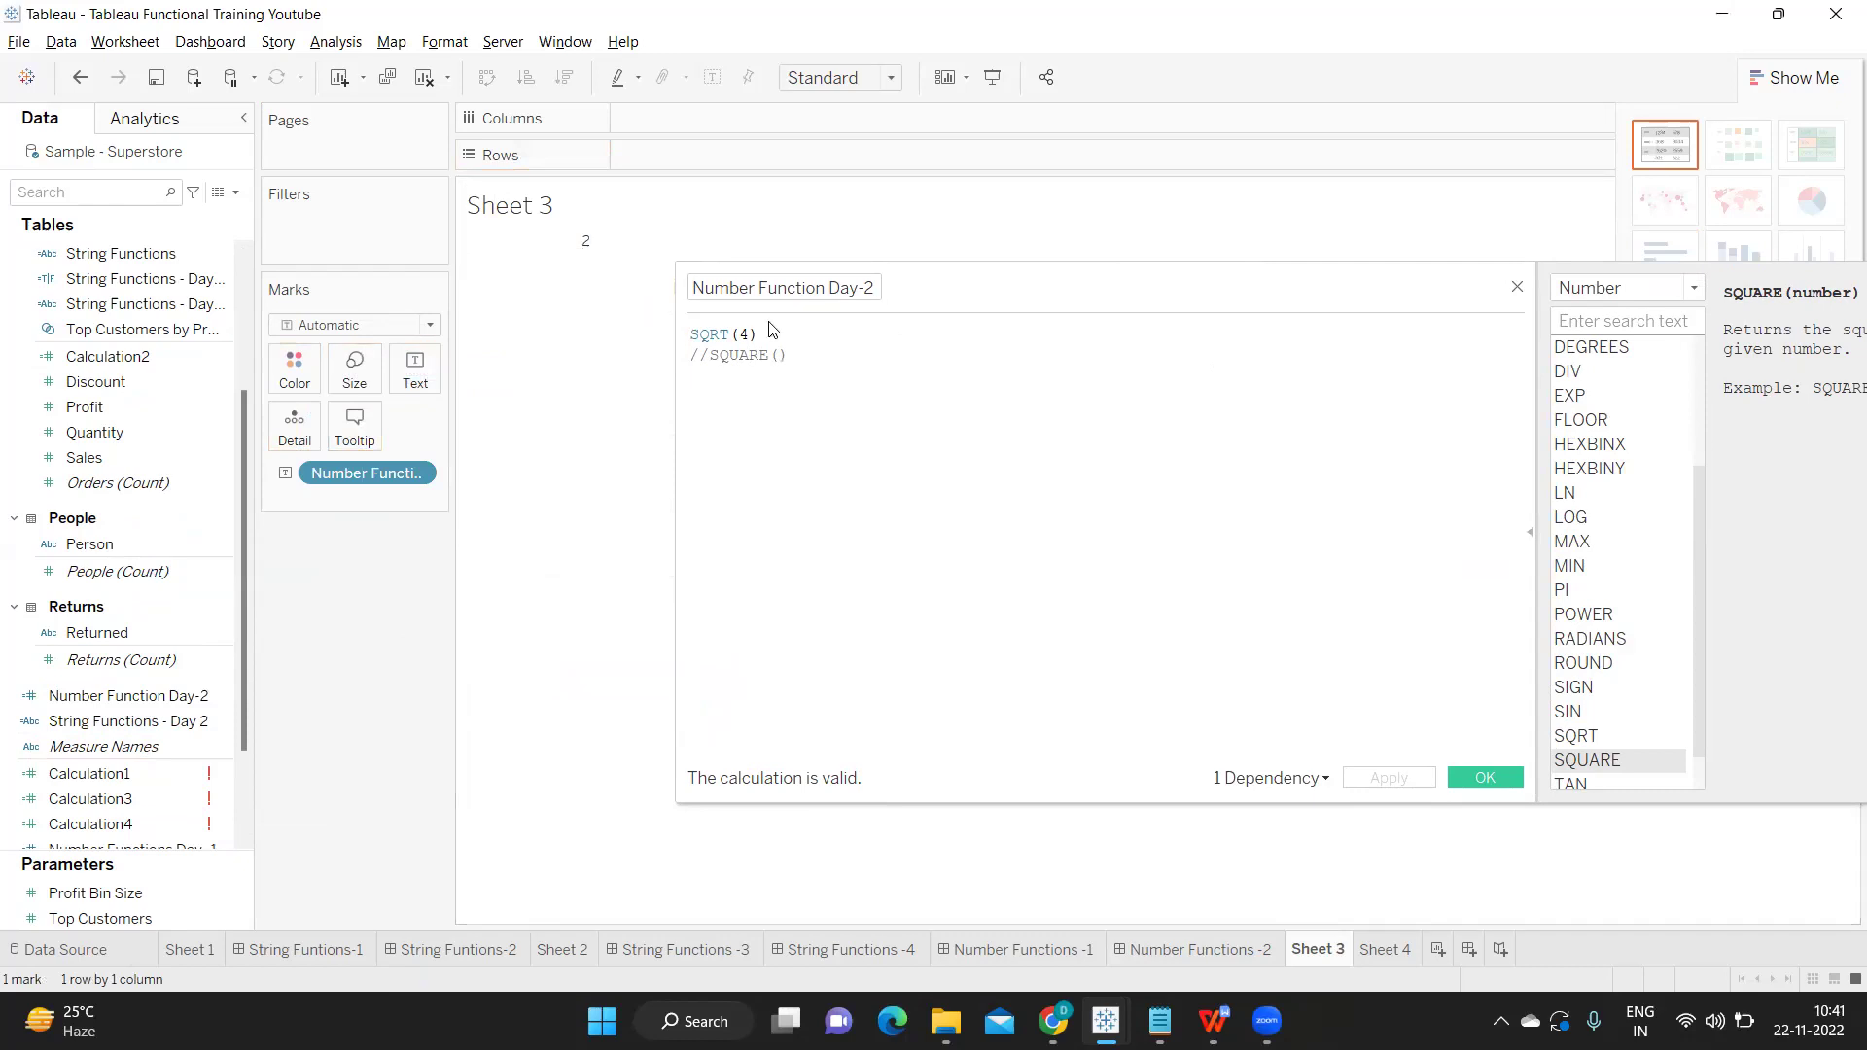
# Change the formula to SQRT(16) and apply it, so the sheet shows 4.
pyautogui.click(745, 333)
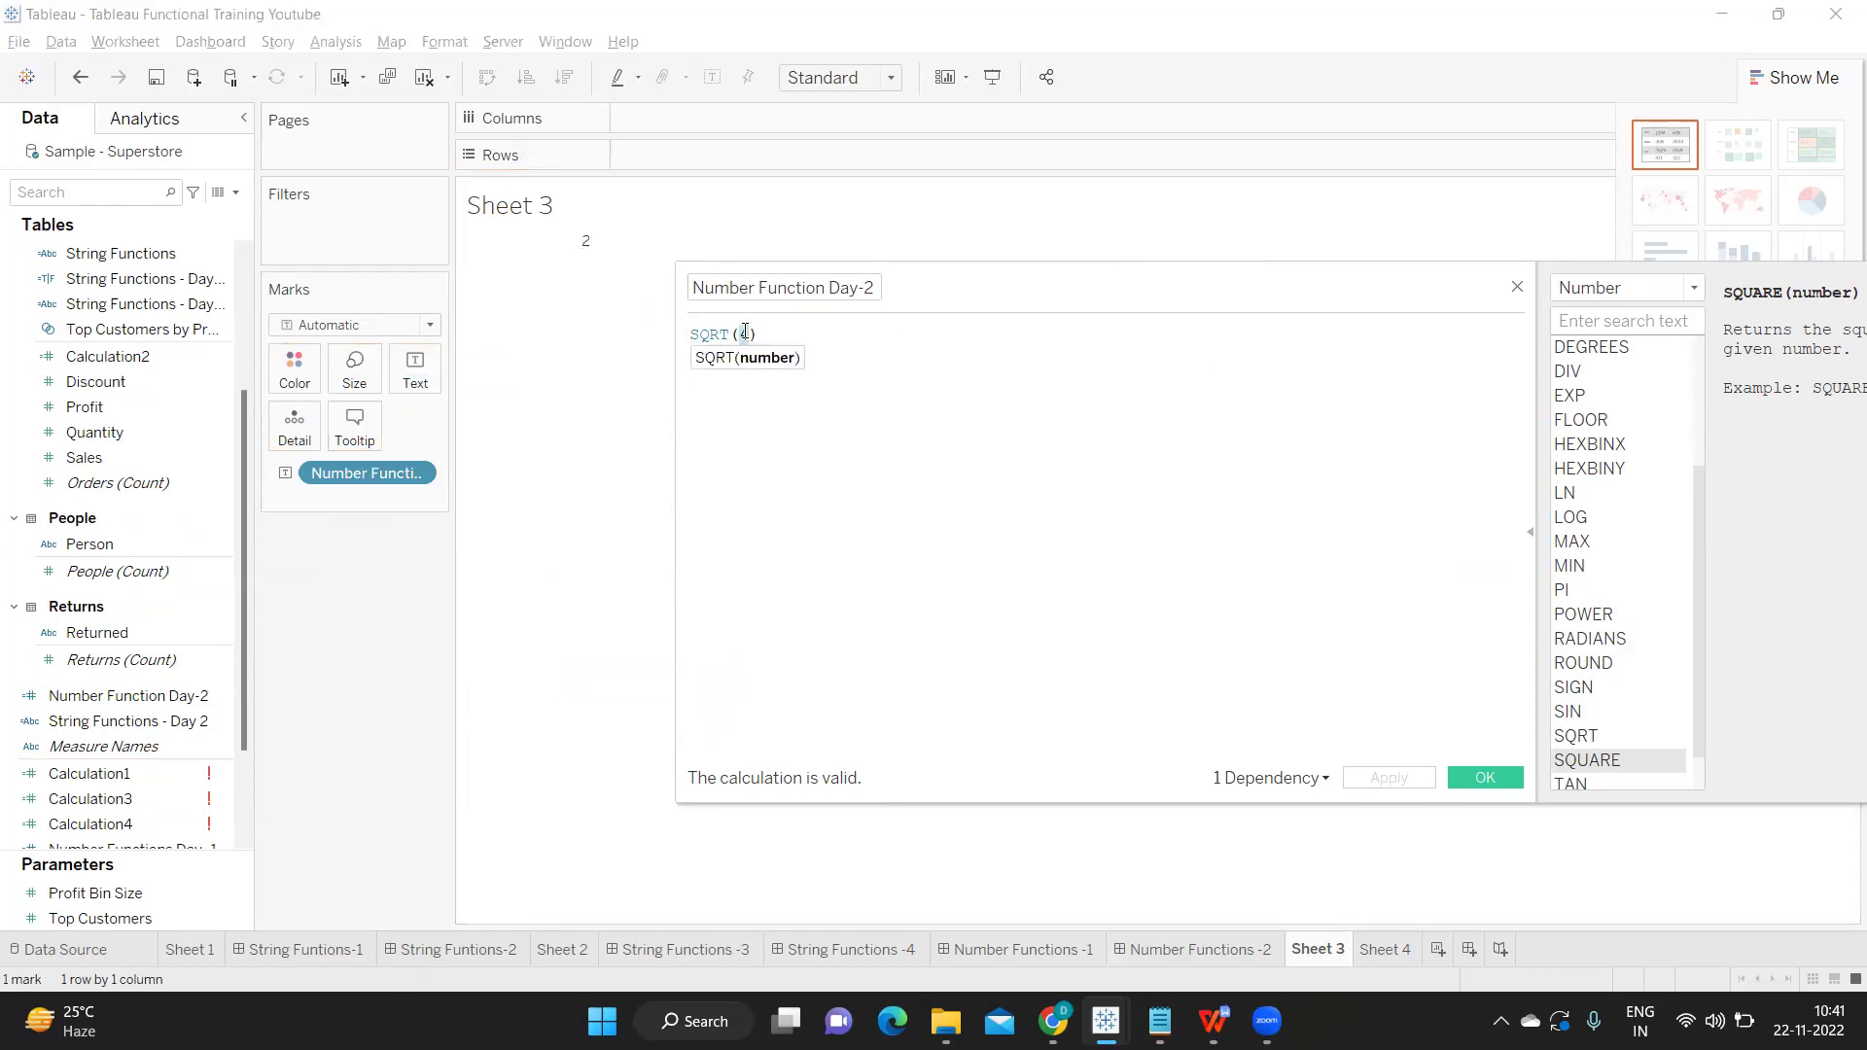
pyautogui.press('BackSpace')
pyautogui.write('16')
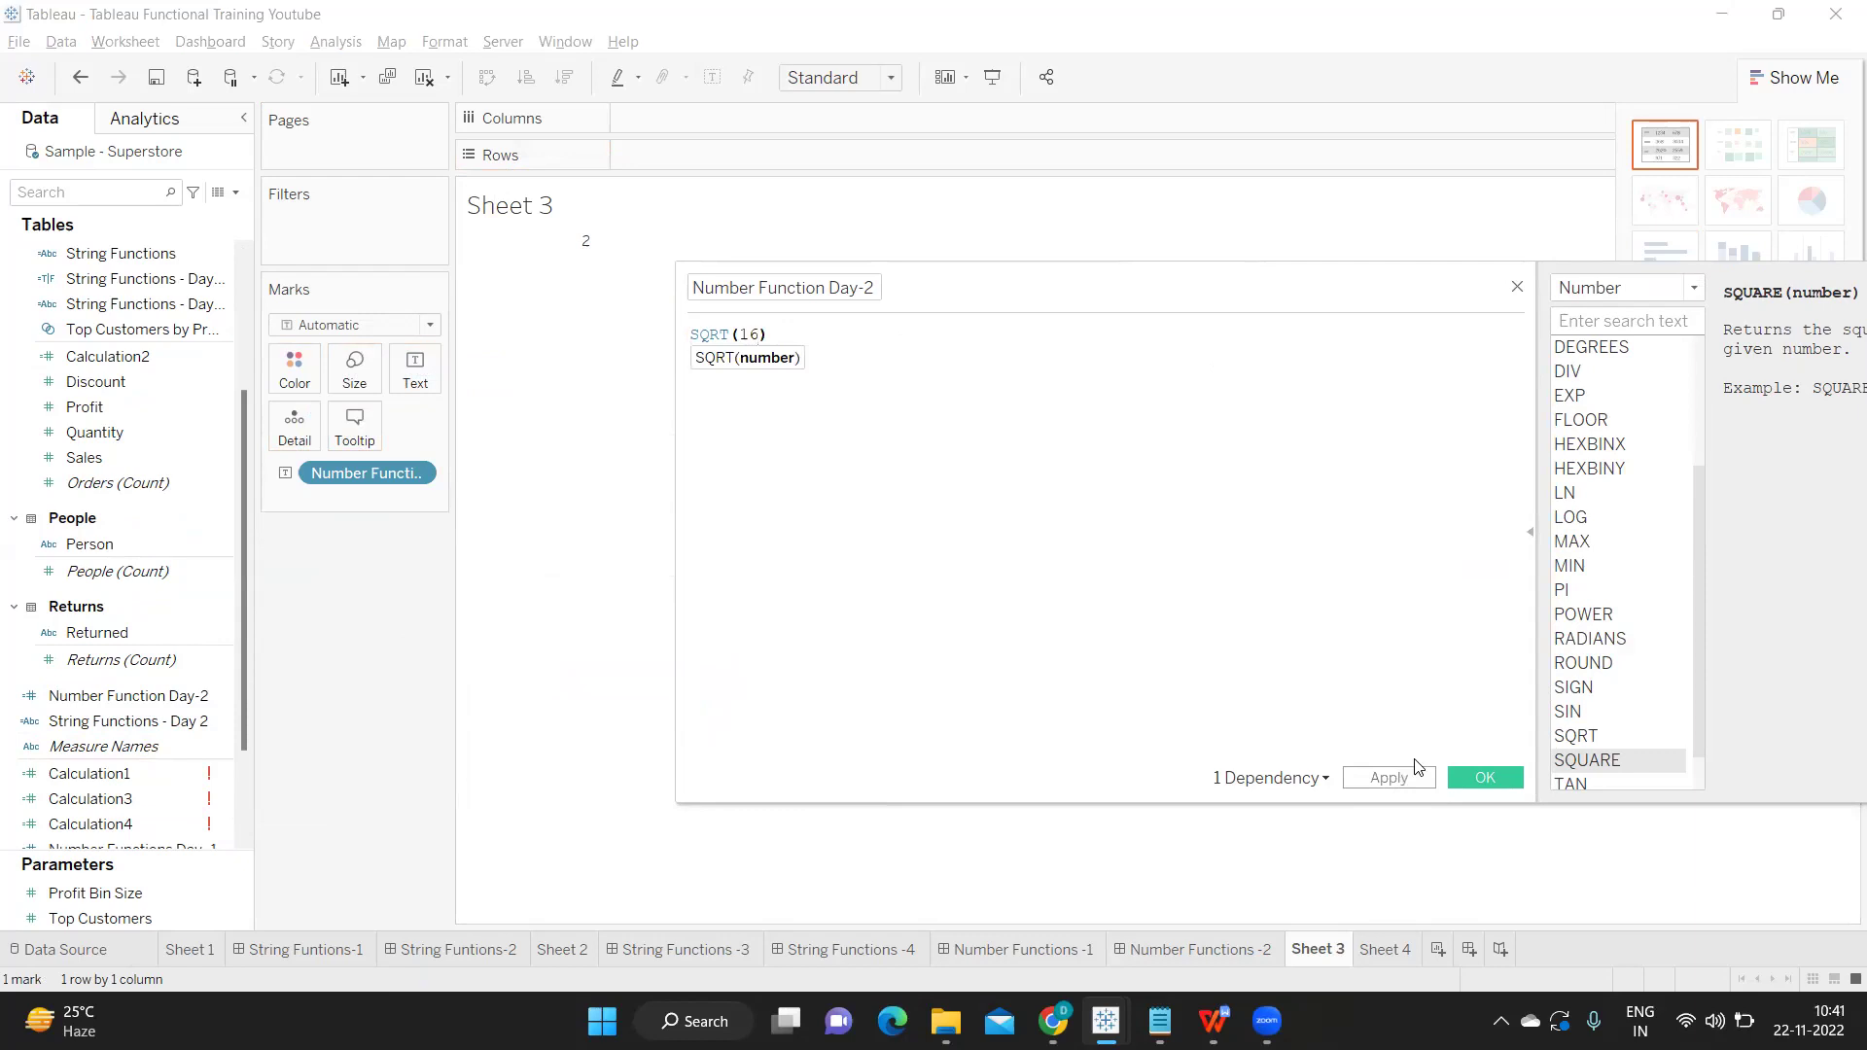
pyautogui.click(1405, 780)
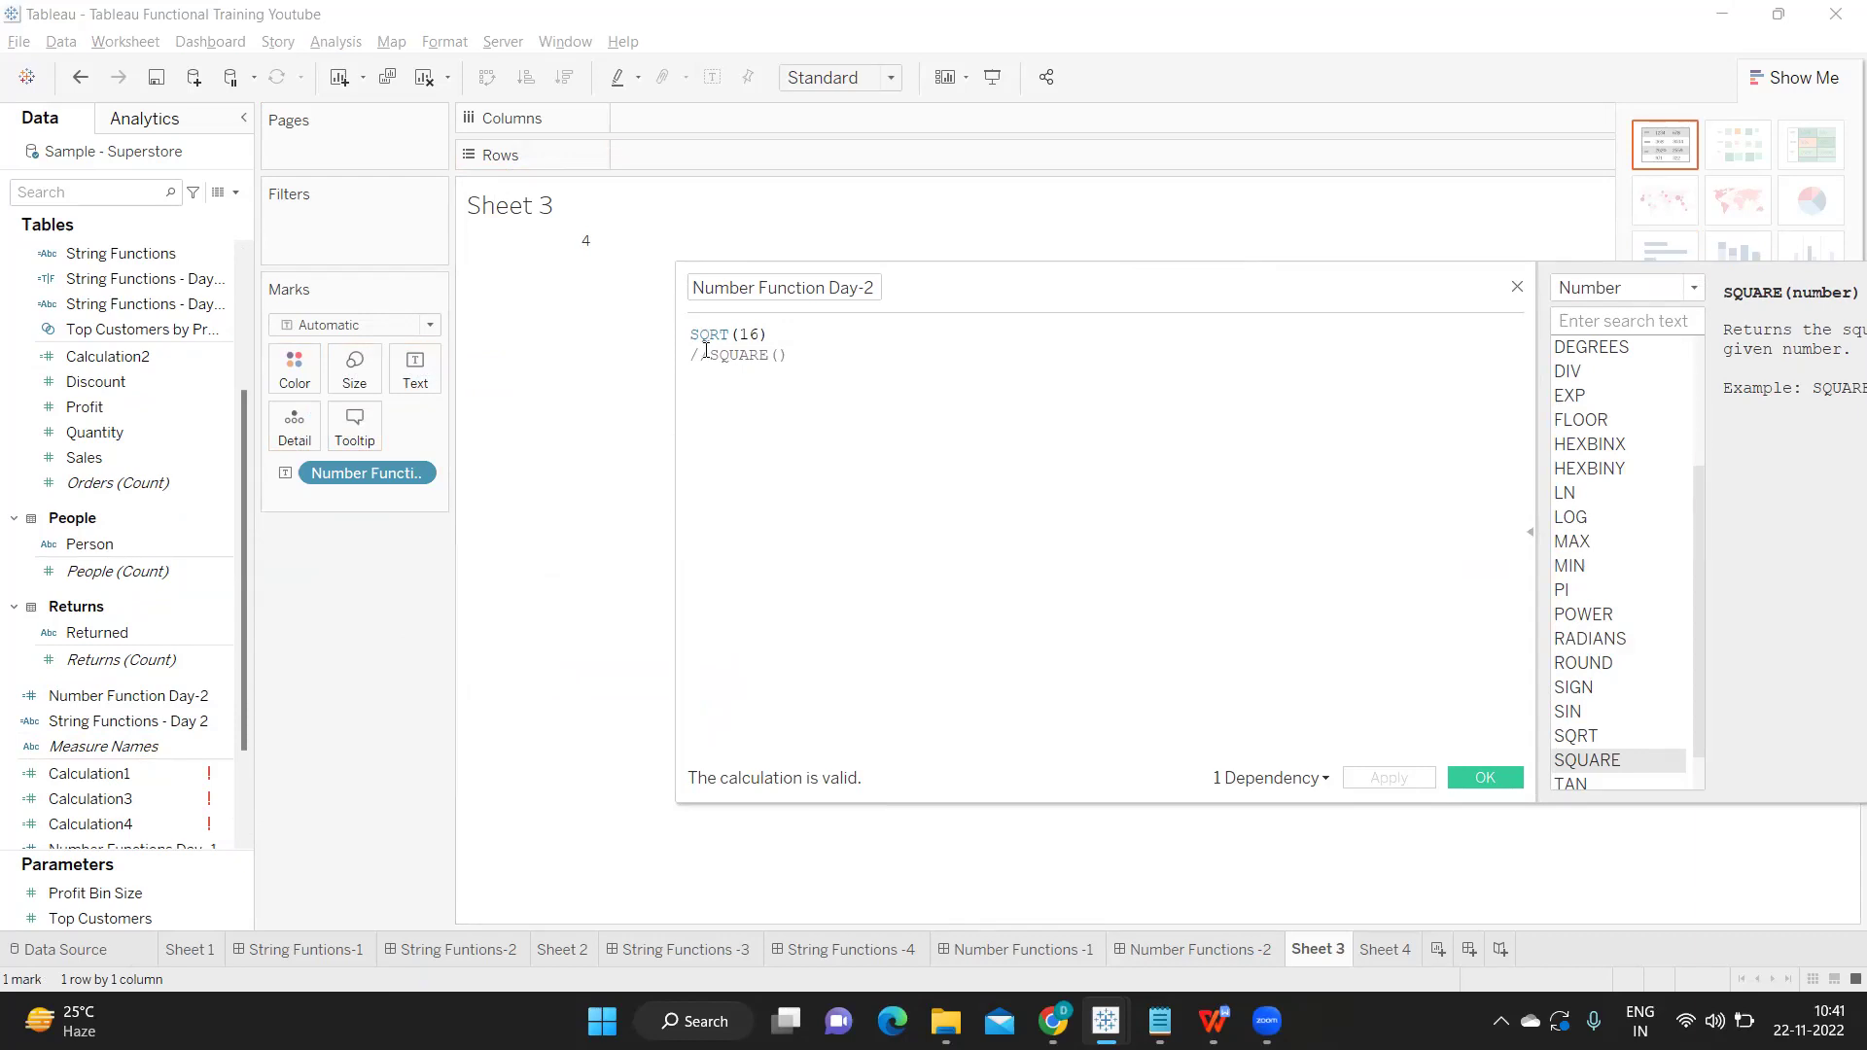
pyautogui.moveTo(684, 356); pyautogui.dragTo(692, 356)
# Comment out SQRT(16), uncomment SQUARE, and apply SQUARE(4) then SQUARE(5), showing 25.
pyautogui.press('BackSpace')
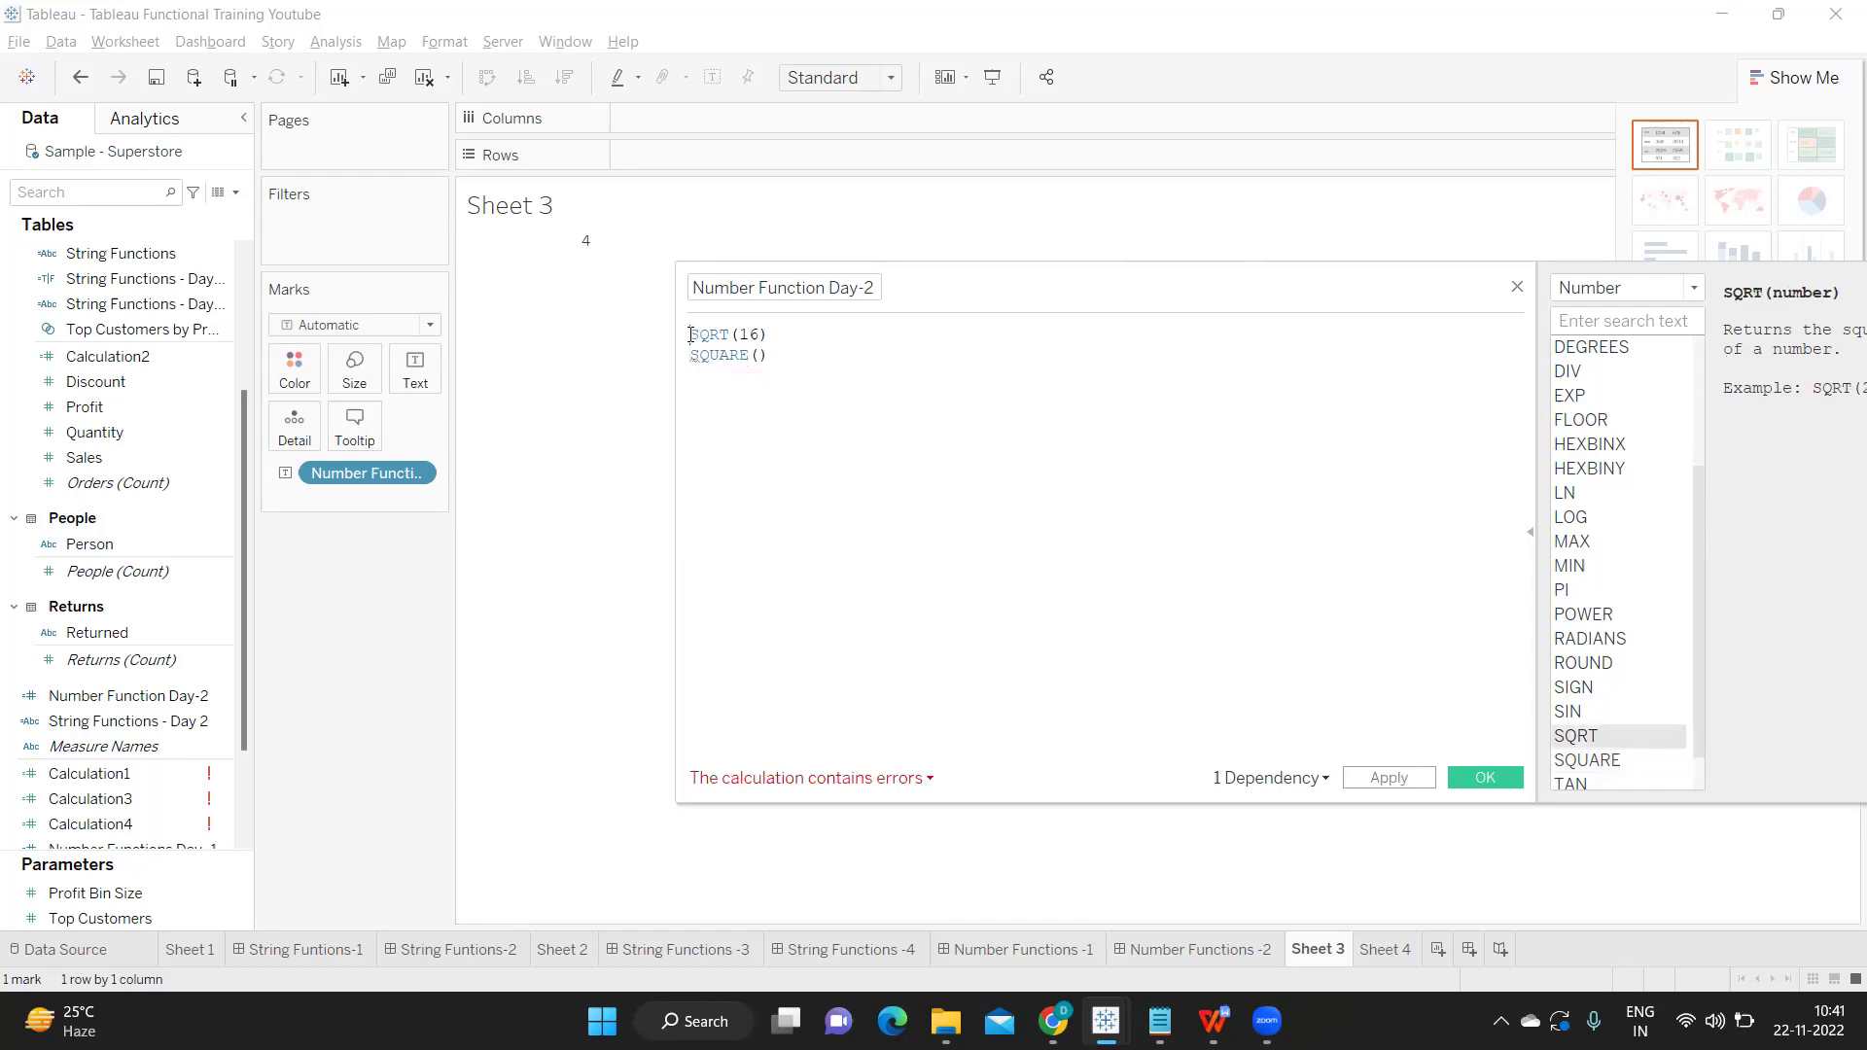
pyautogui.click(690, 334)
pyautogui.write('//')
pyautogui.click(757, 356)
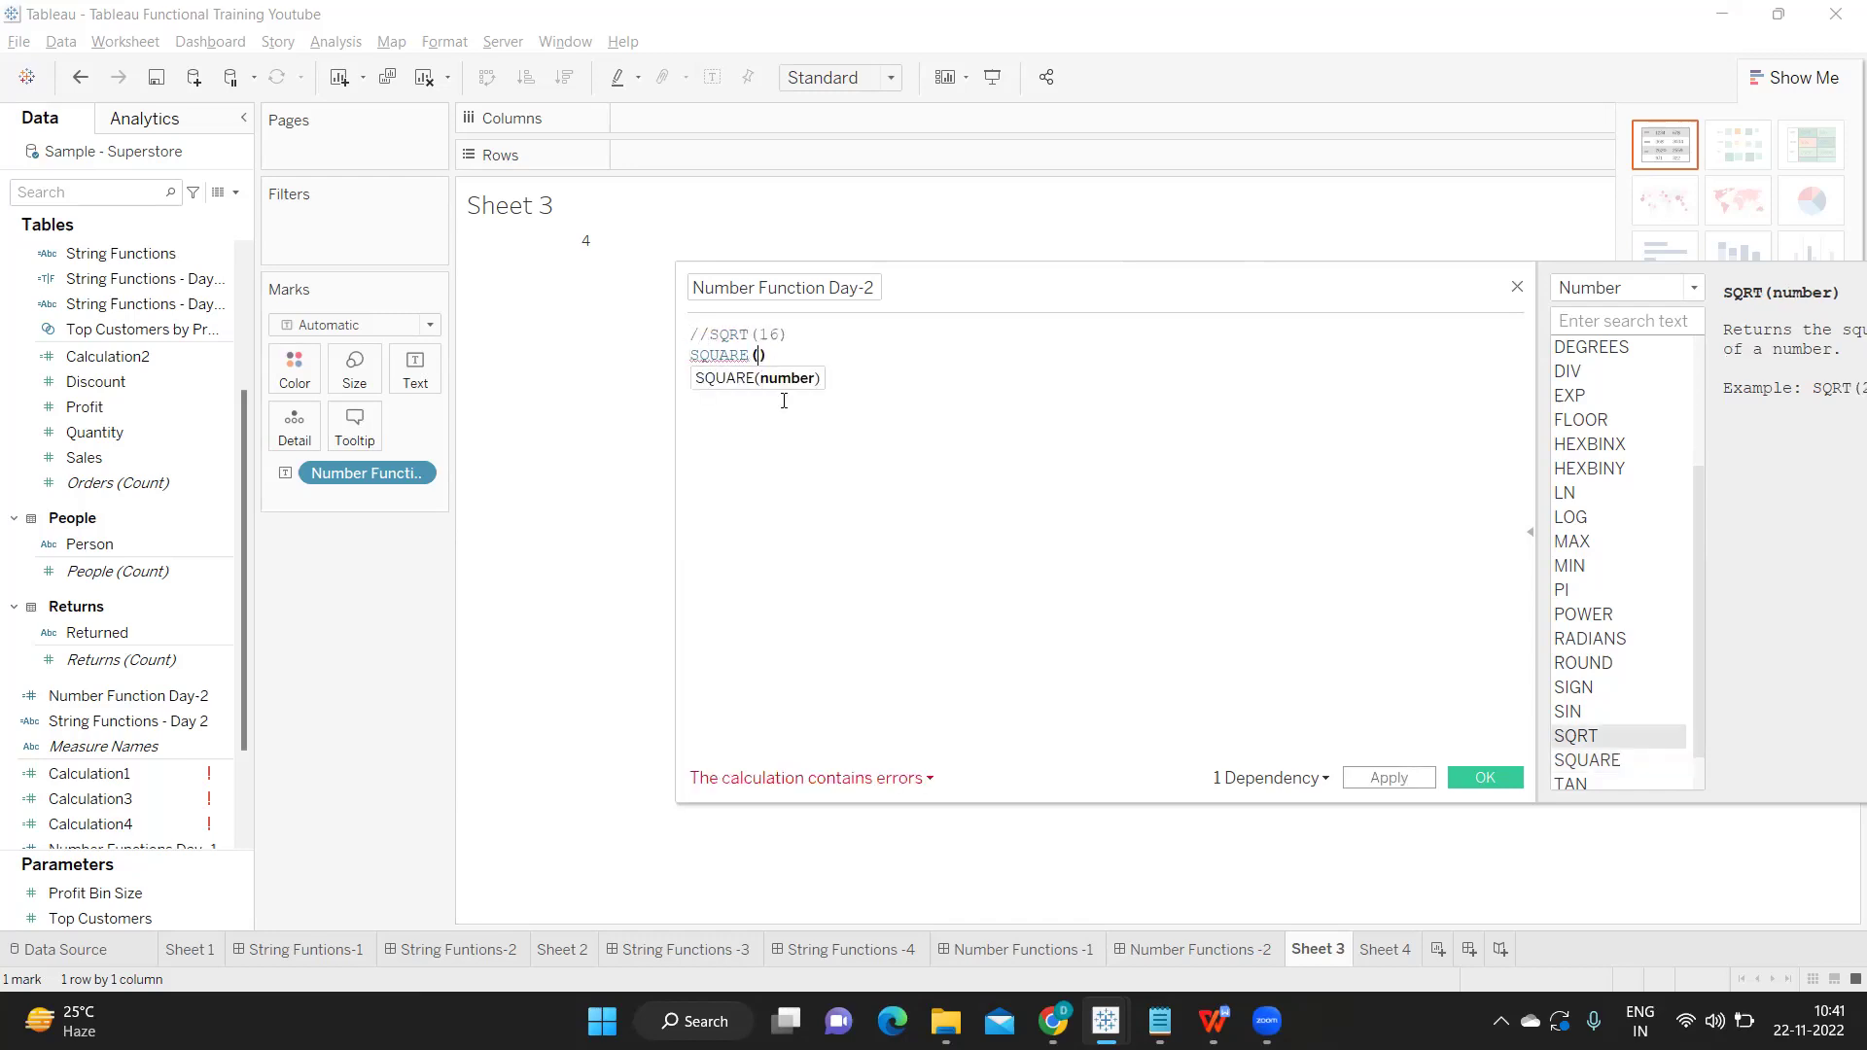
pyautogui.write('4')
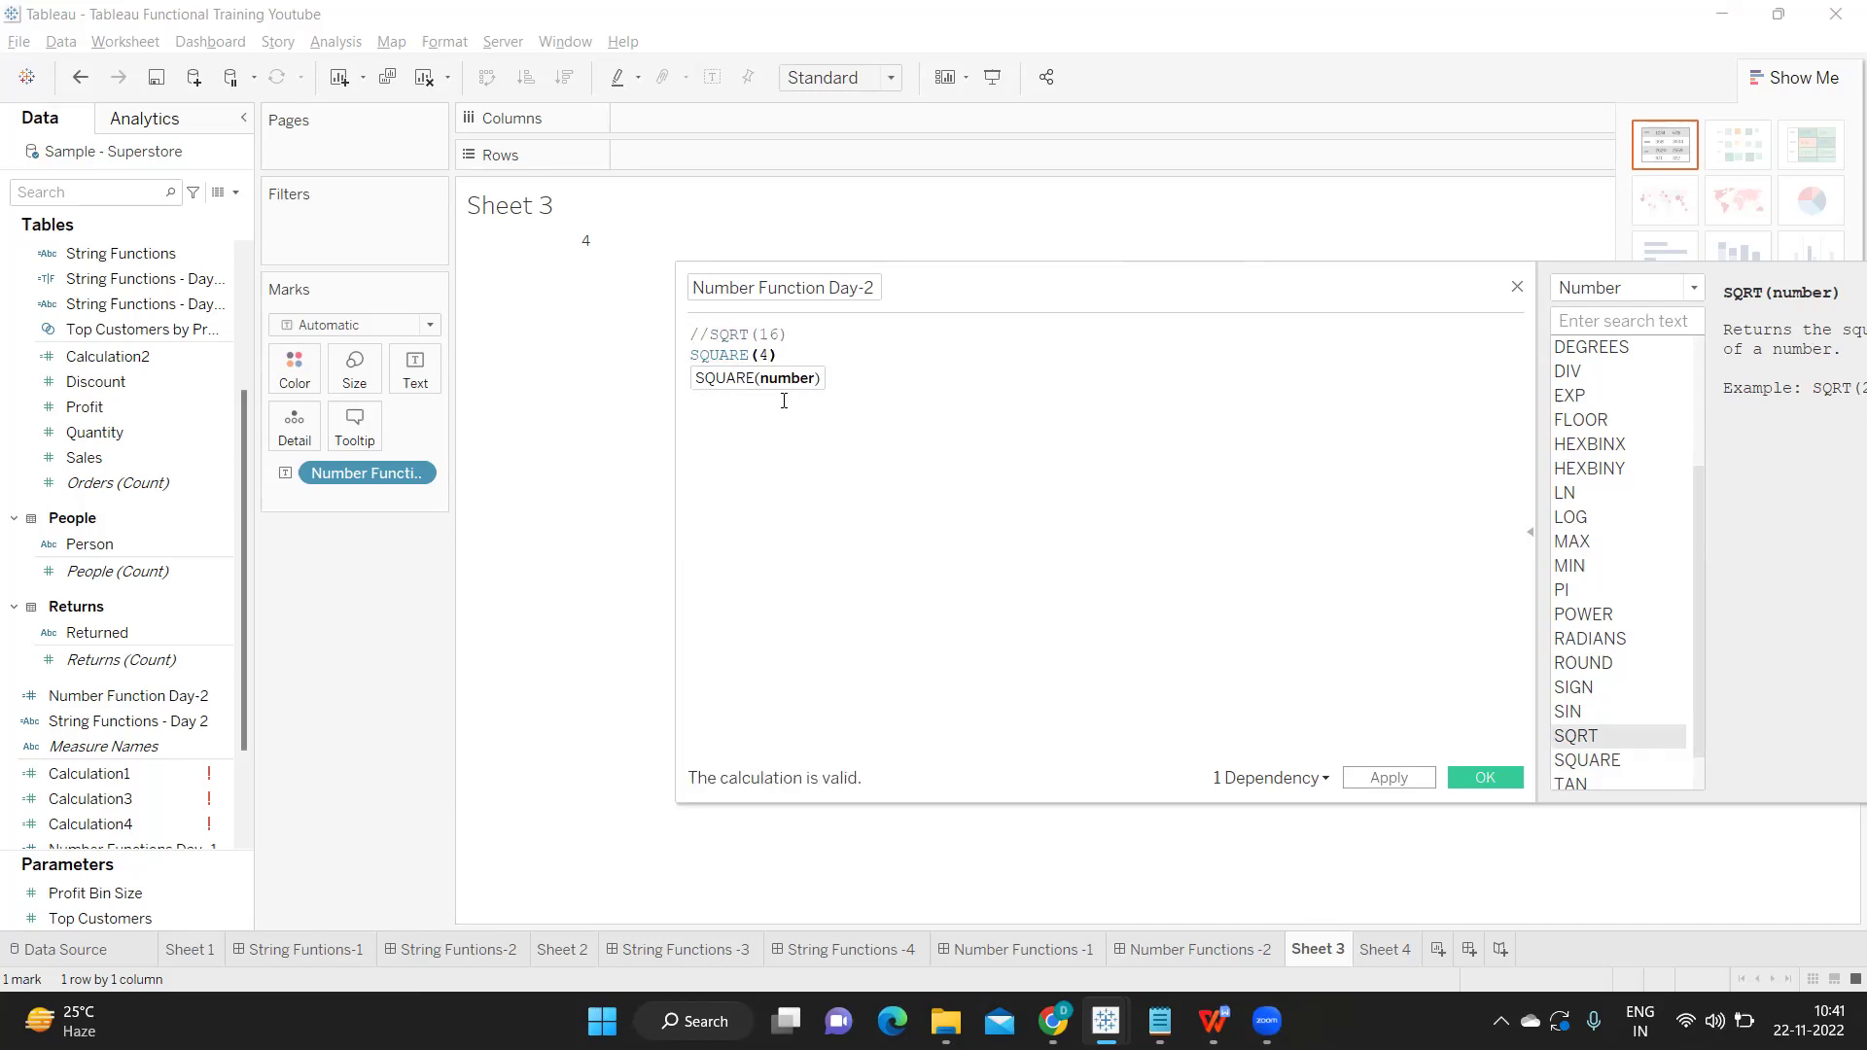
pyautogui.click(1361, 781)
pyautogui.doubleClick(761, 355)
pyautogui.write('5')
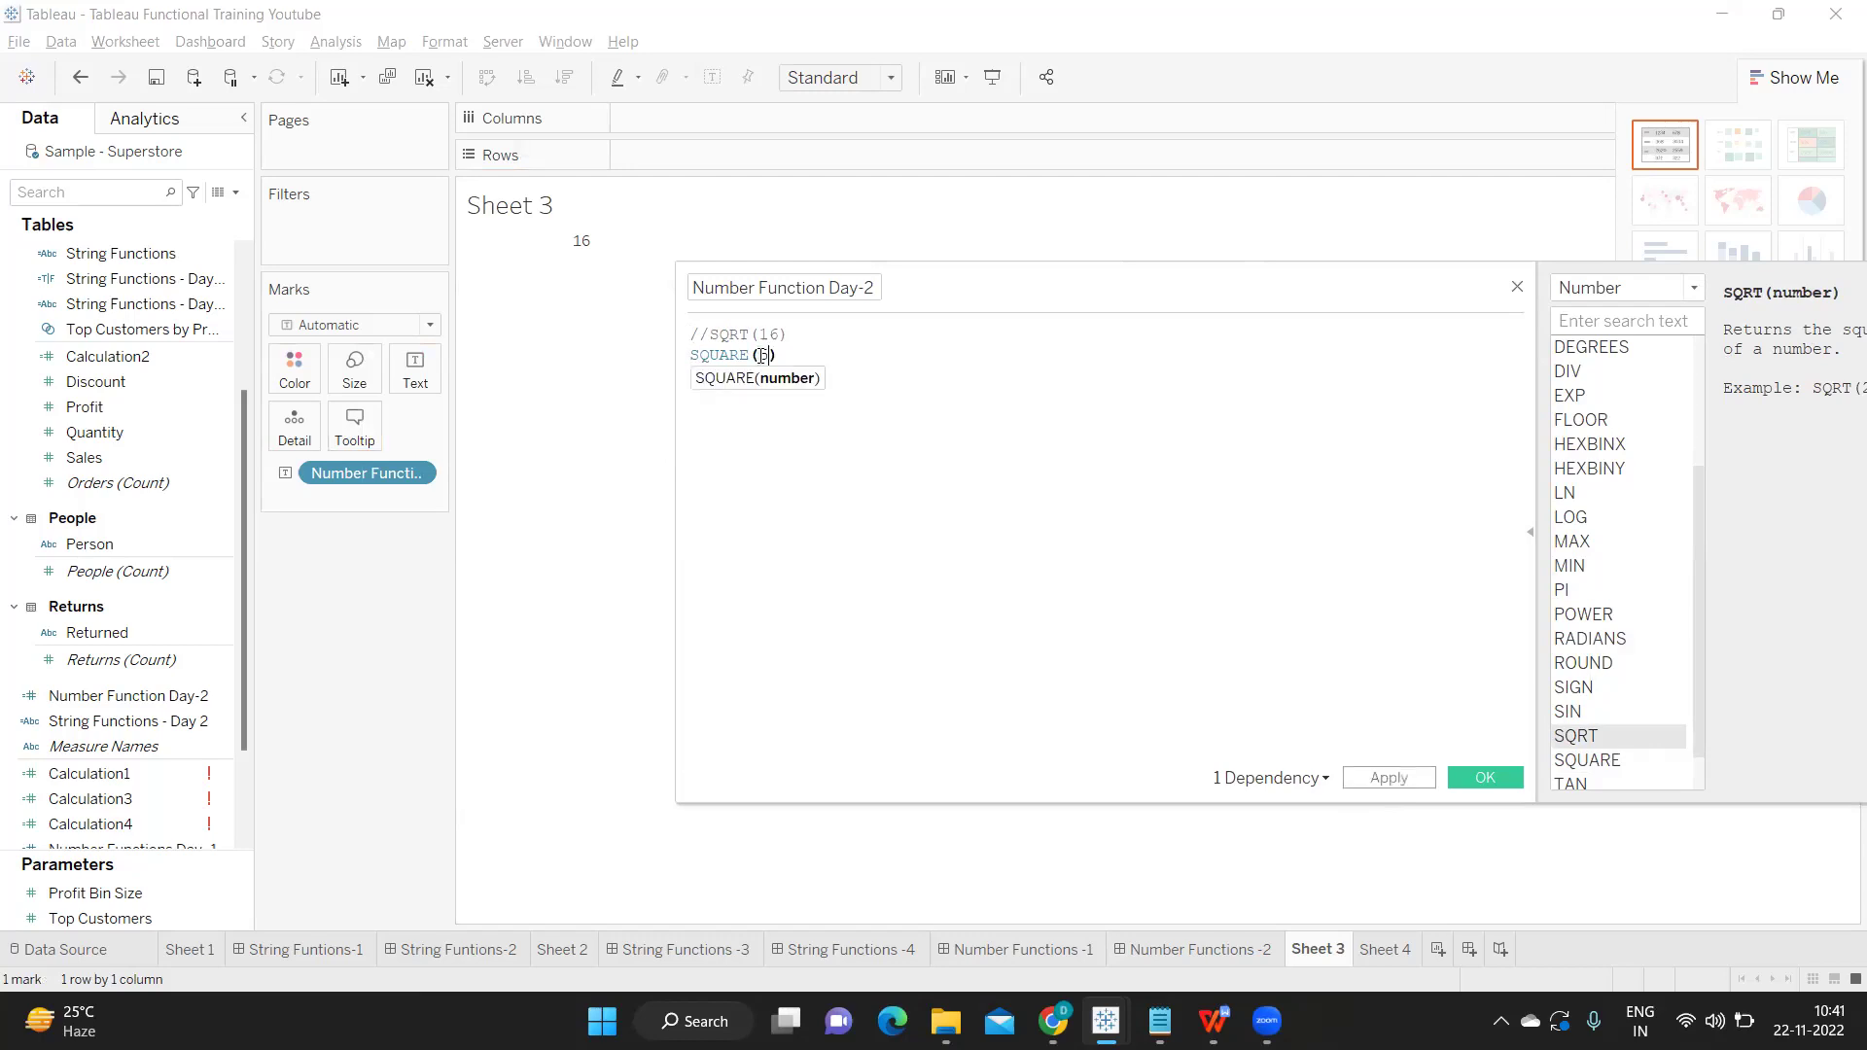
pyautogui.click(1422, 777)
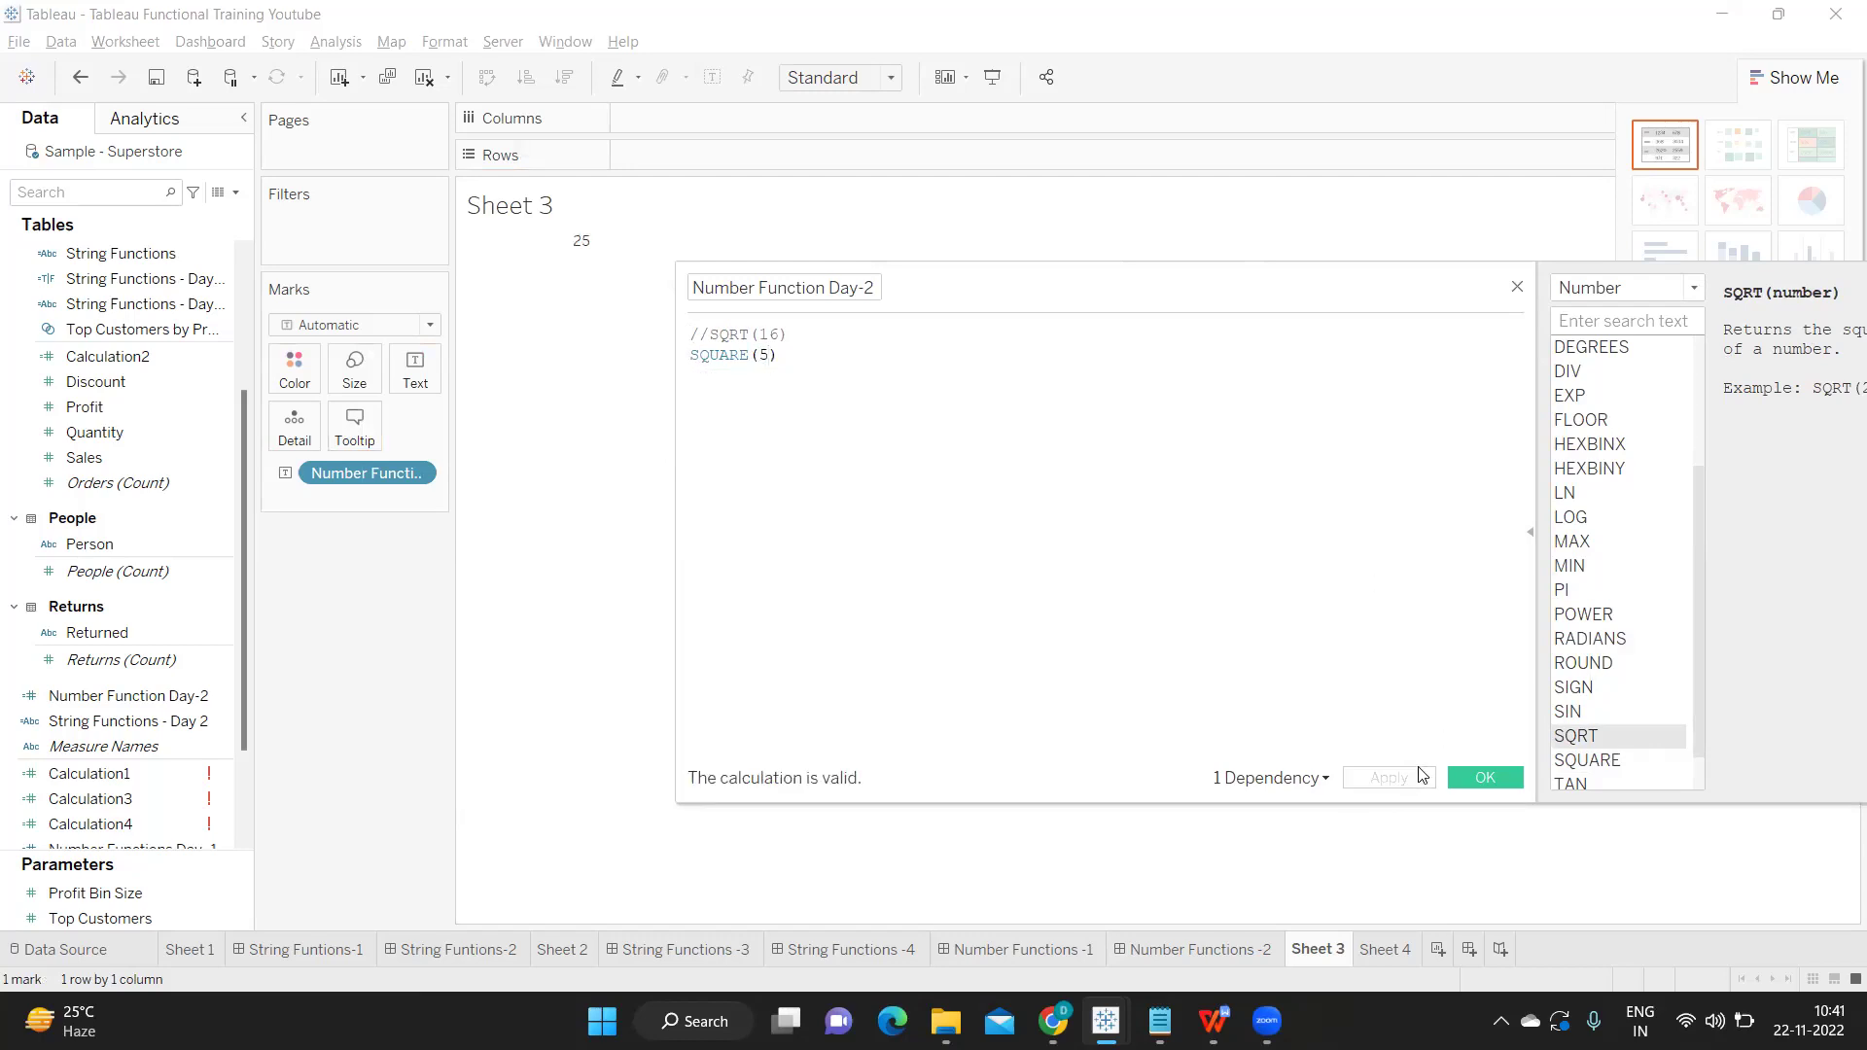
# Comment out the SQUARE(5) line and start a new empty line below it.
pyautogui.doubleClick(704, 358)
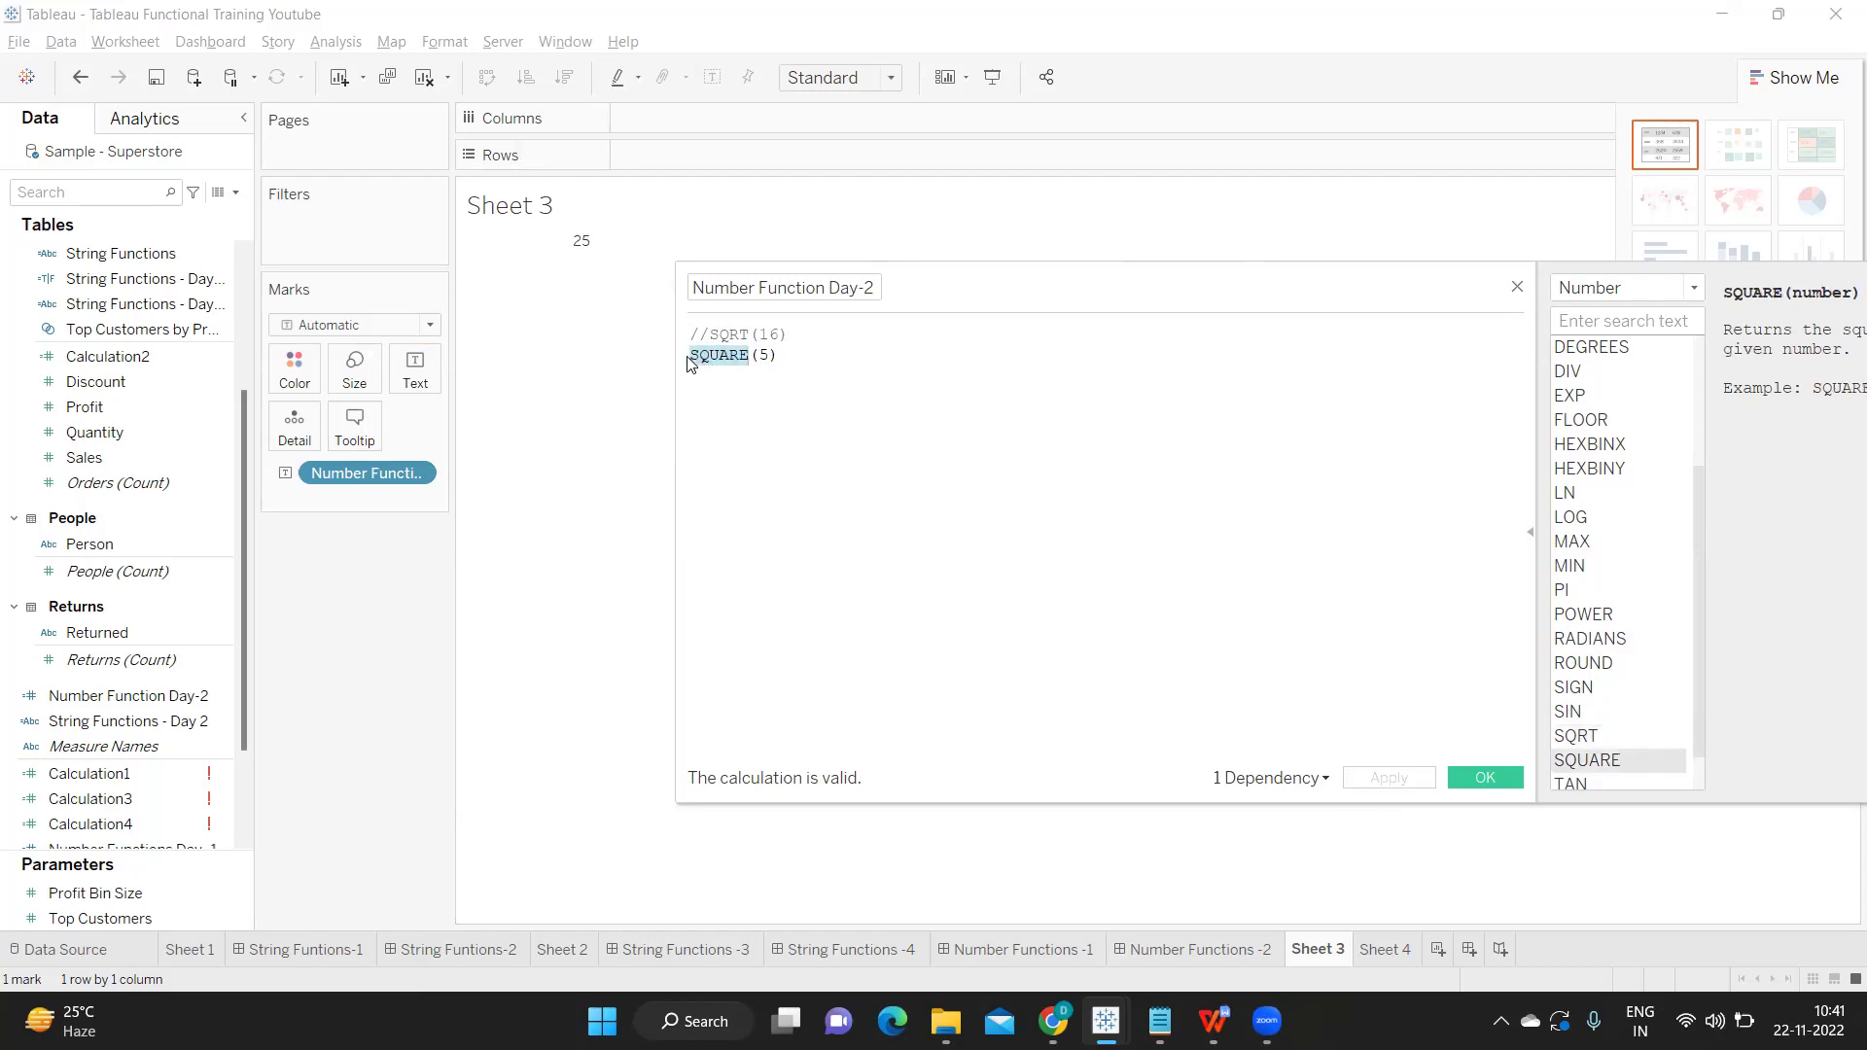
pyautogui.click(691, 362)
pyautogui.moveTo(692, 358); pyautogui.dragTo(744, 353)
pyautogui.moveTo(743, 353); pyautogui.dragTo(693, 355)
pyautogui.tripleClick(690, 355)
pyautogui.write('//')
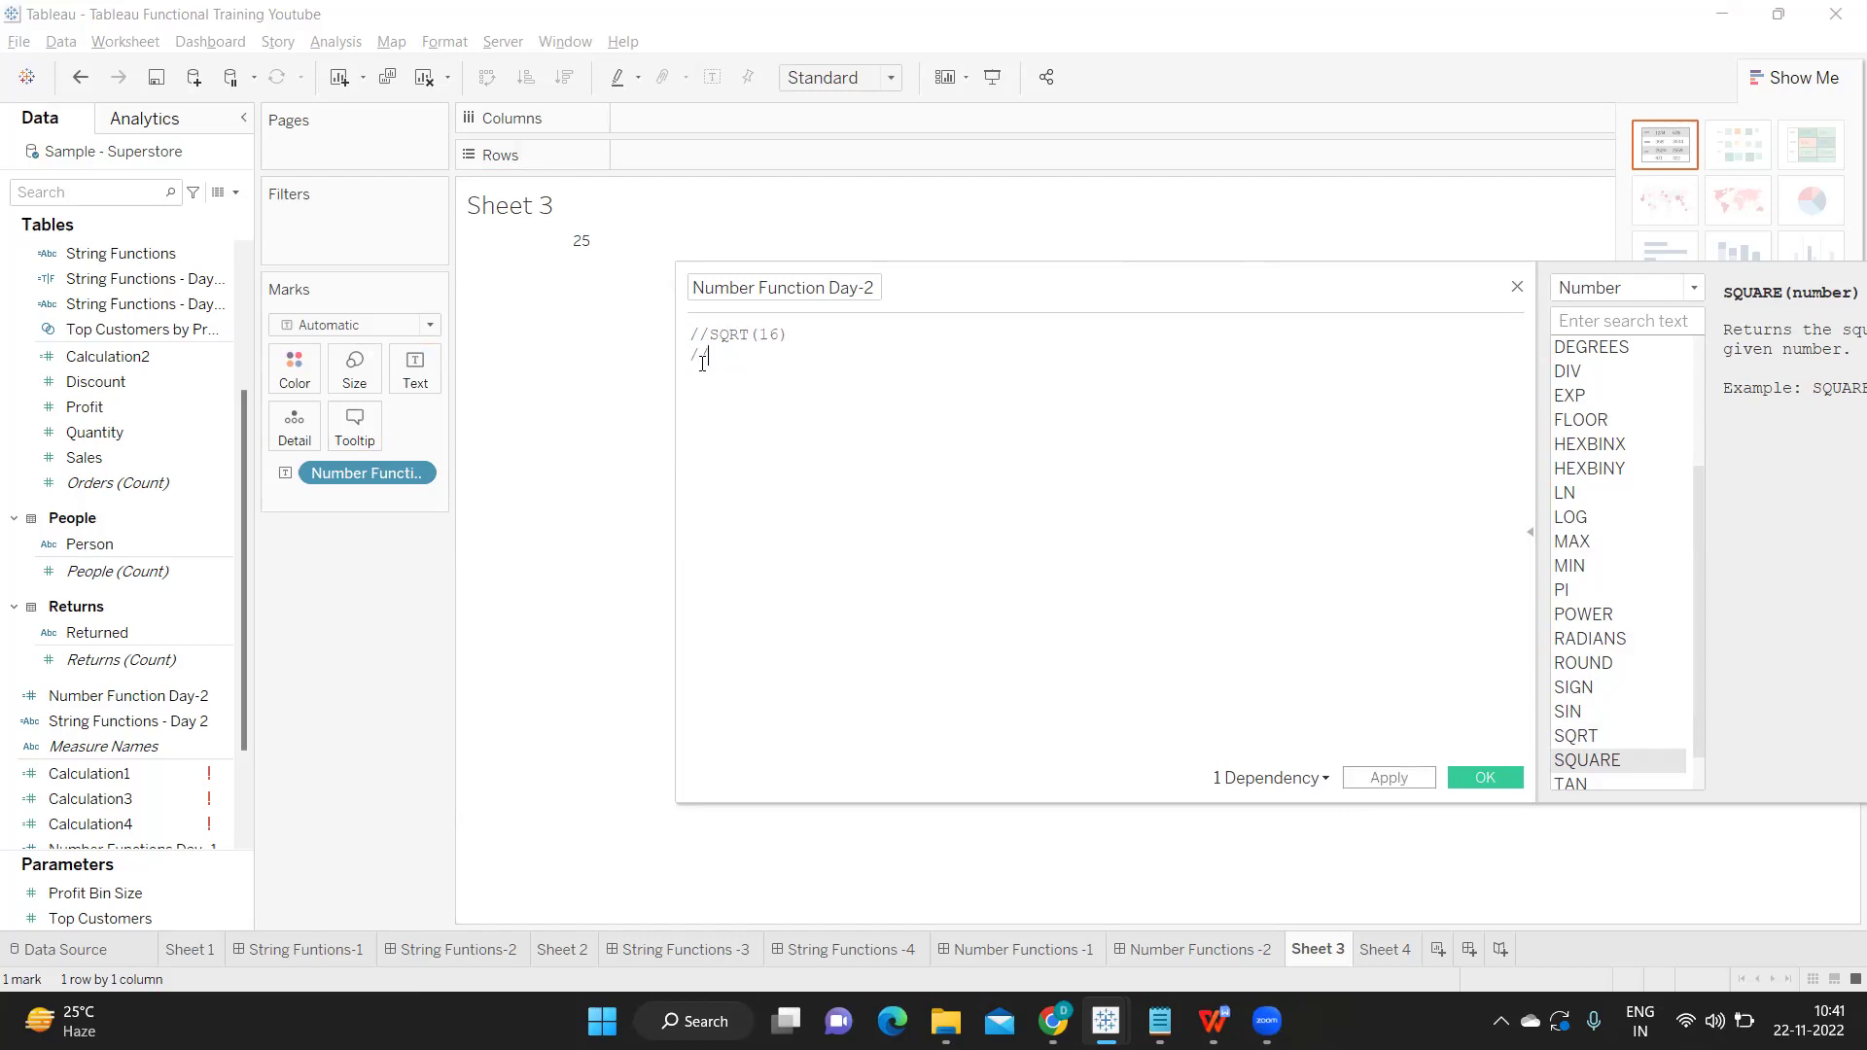
pyautogui.hotkey('ctrl', 'z')
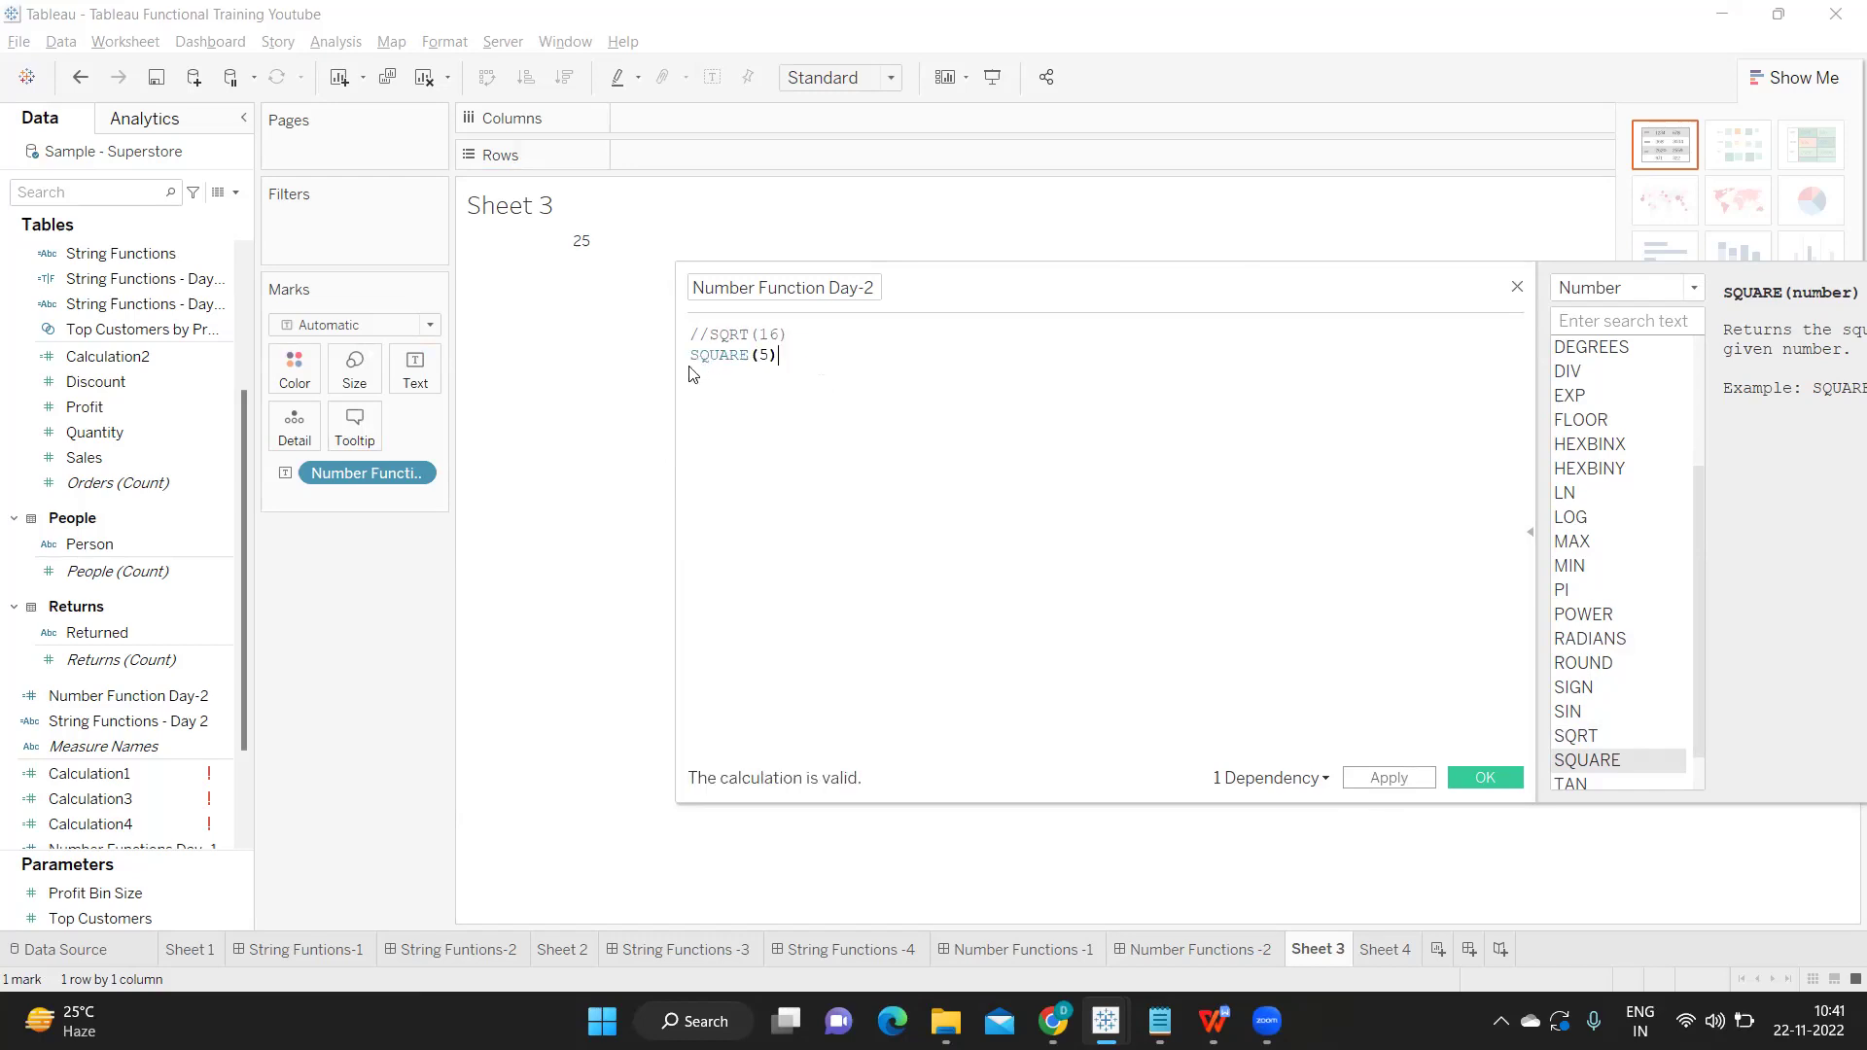
pyautogui.click(693, 355)
pyautogui.write('//')
pyautogui.click(815, 356)
pyautogui.press('Return')
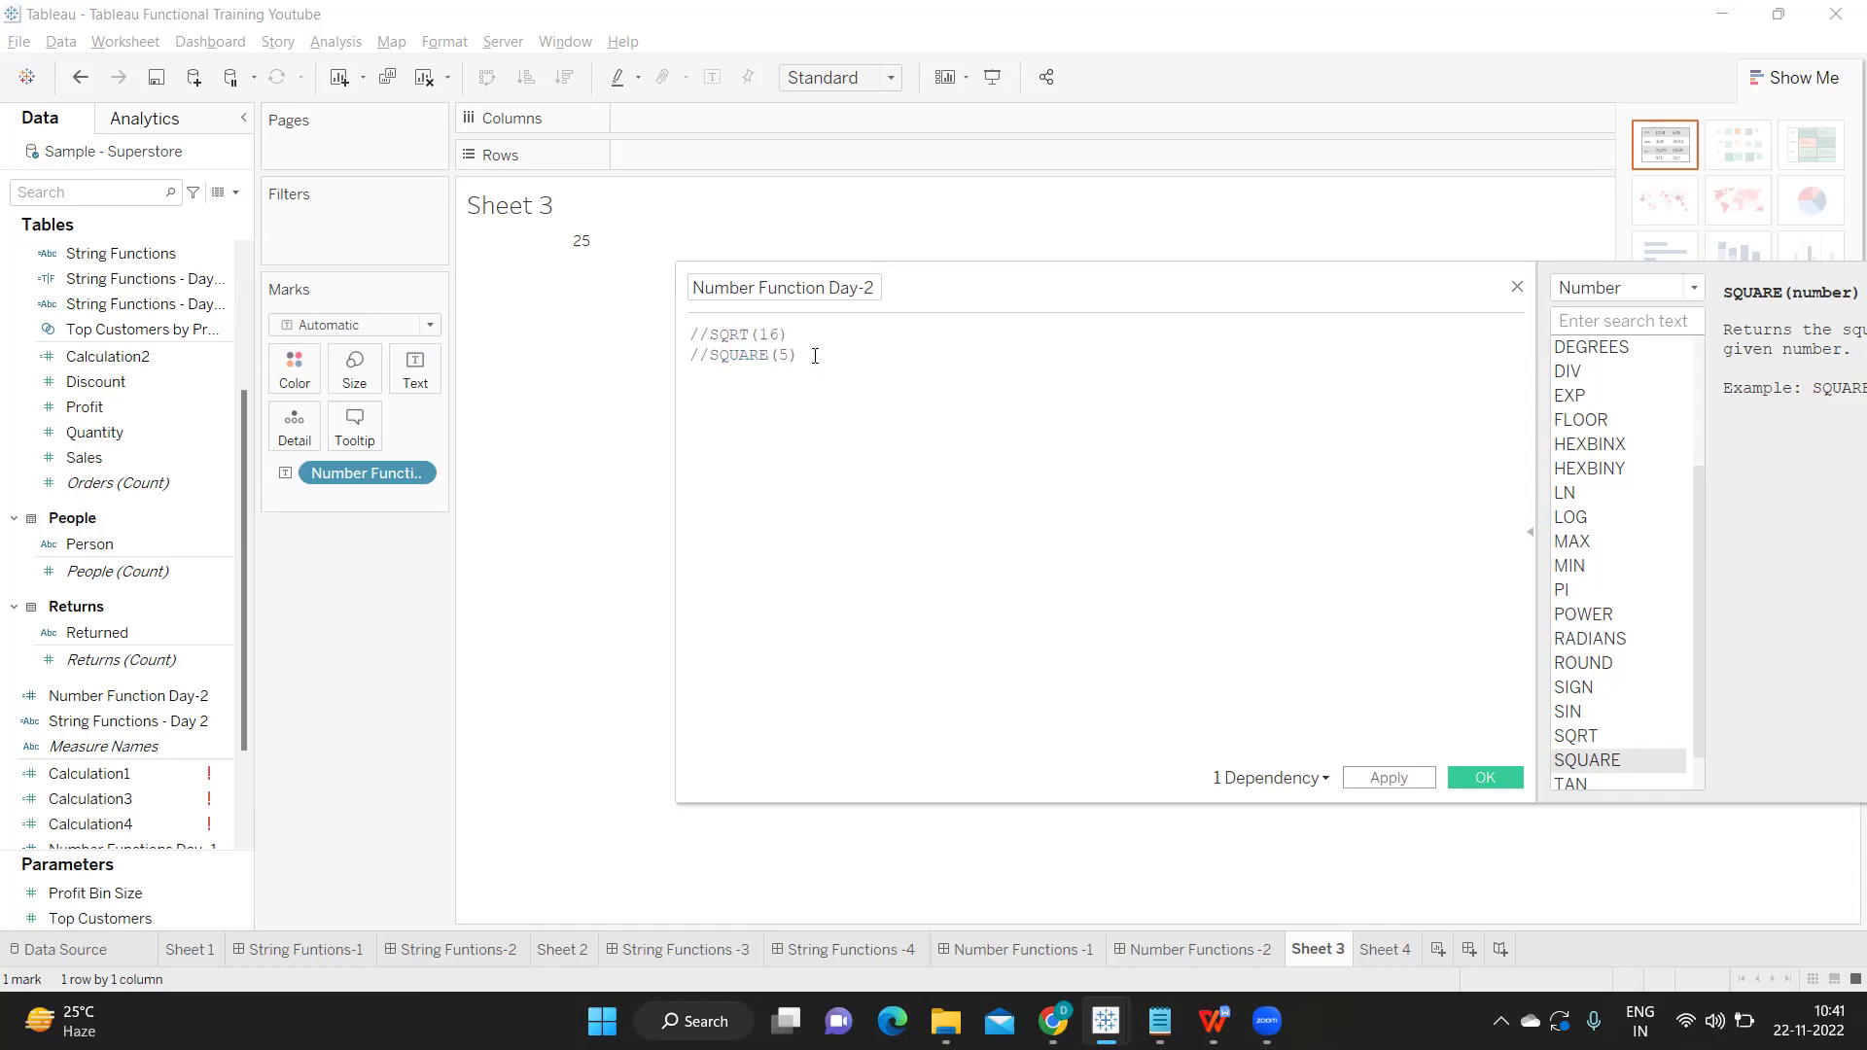
# Insert POWER and apply POWER(5,2), then POWER(5,3) so the sheet shows 125.
pyautogui.write('po')
pyautogui.press('Down')
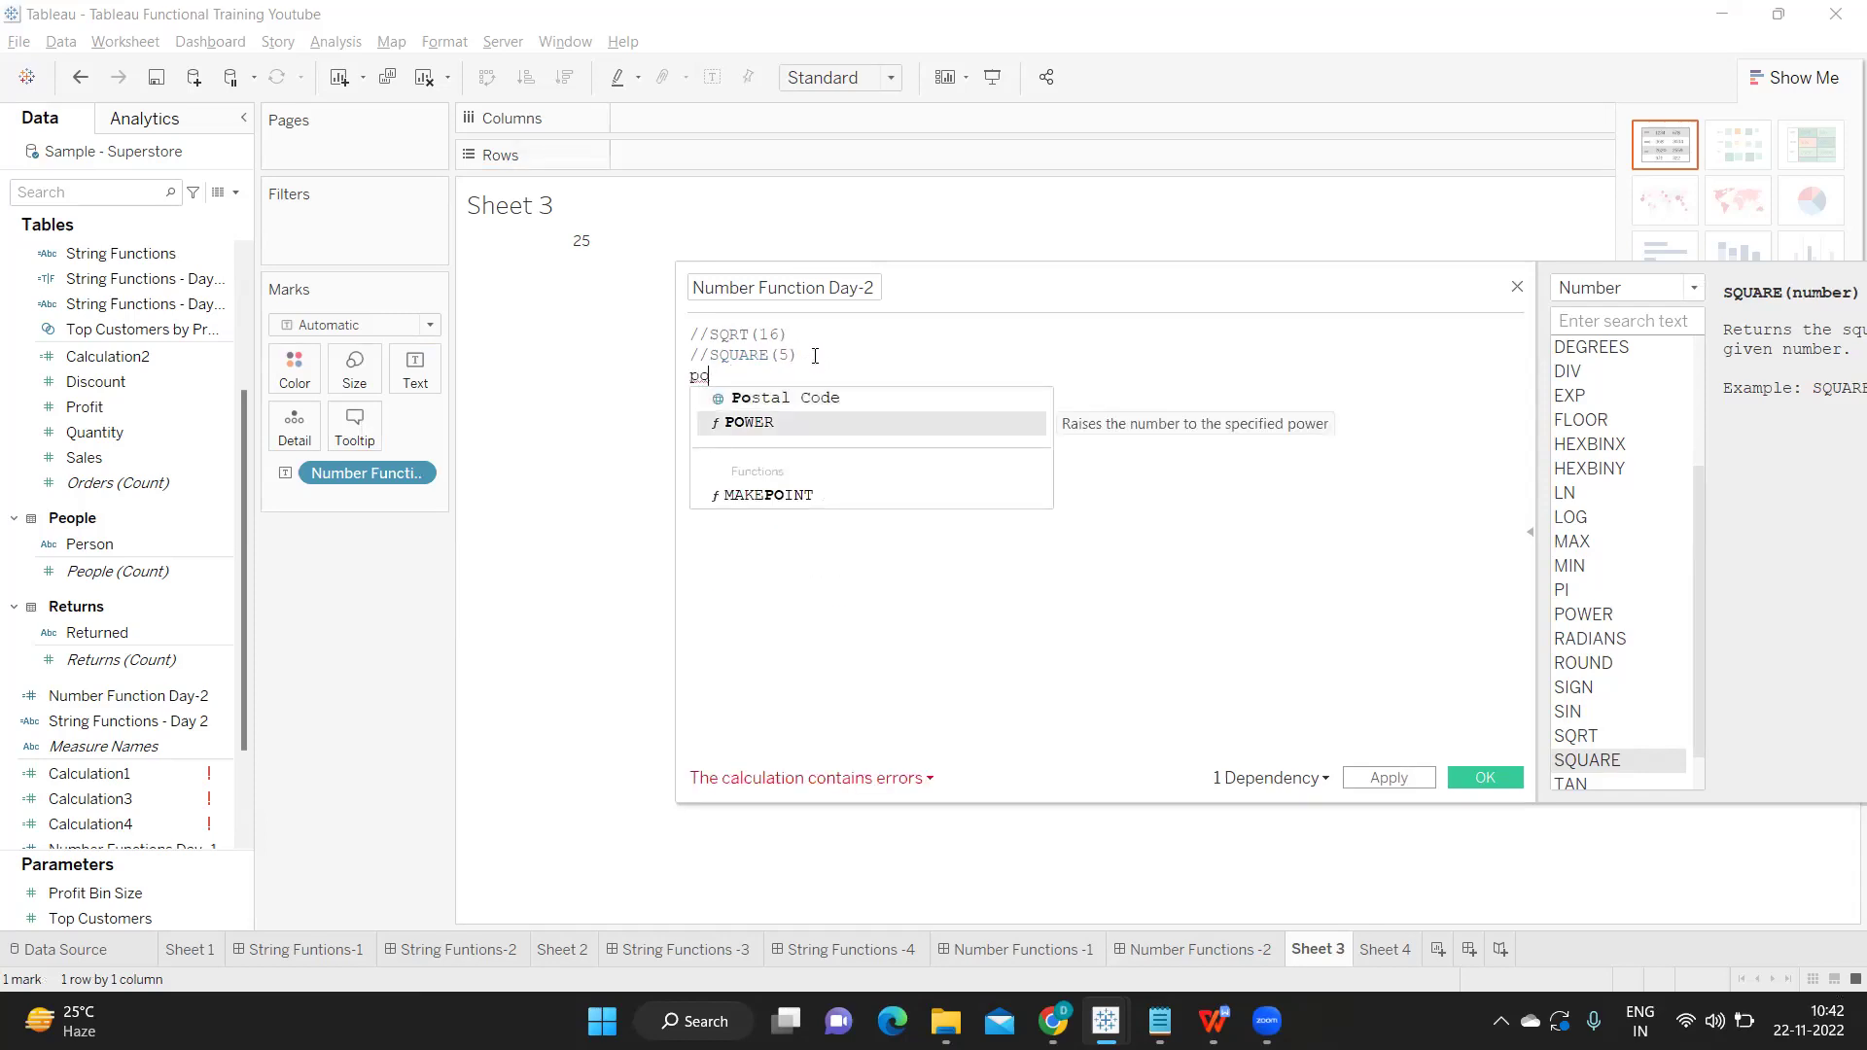
pyautogui.press('Return')
pyautogui.press('Right')
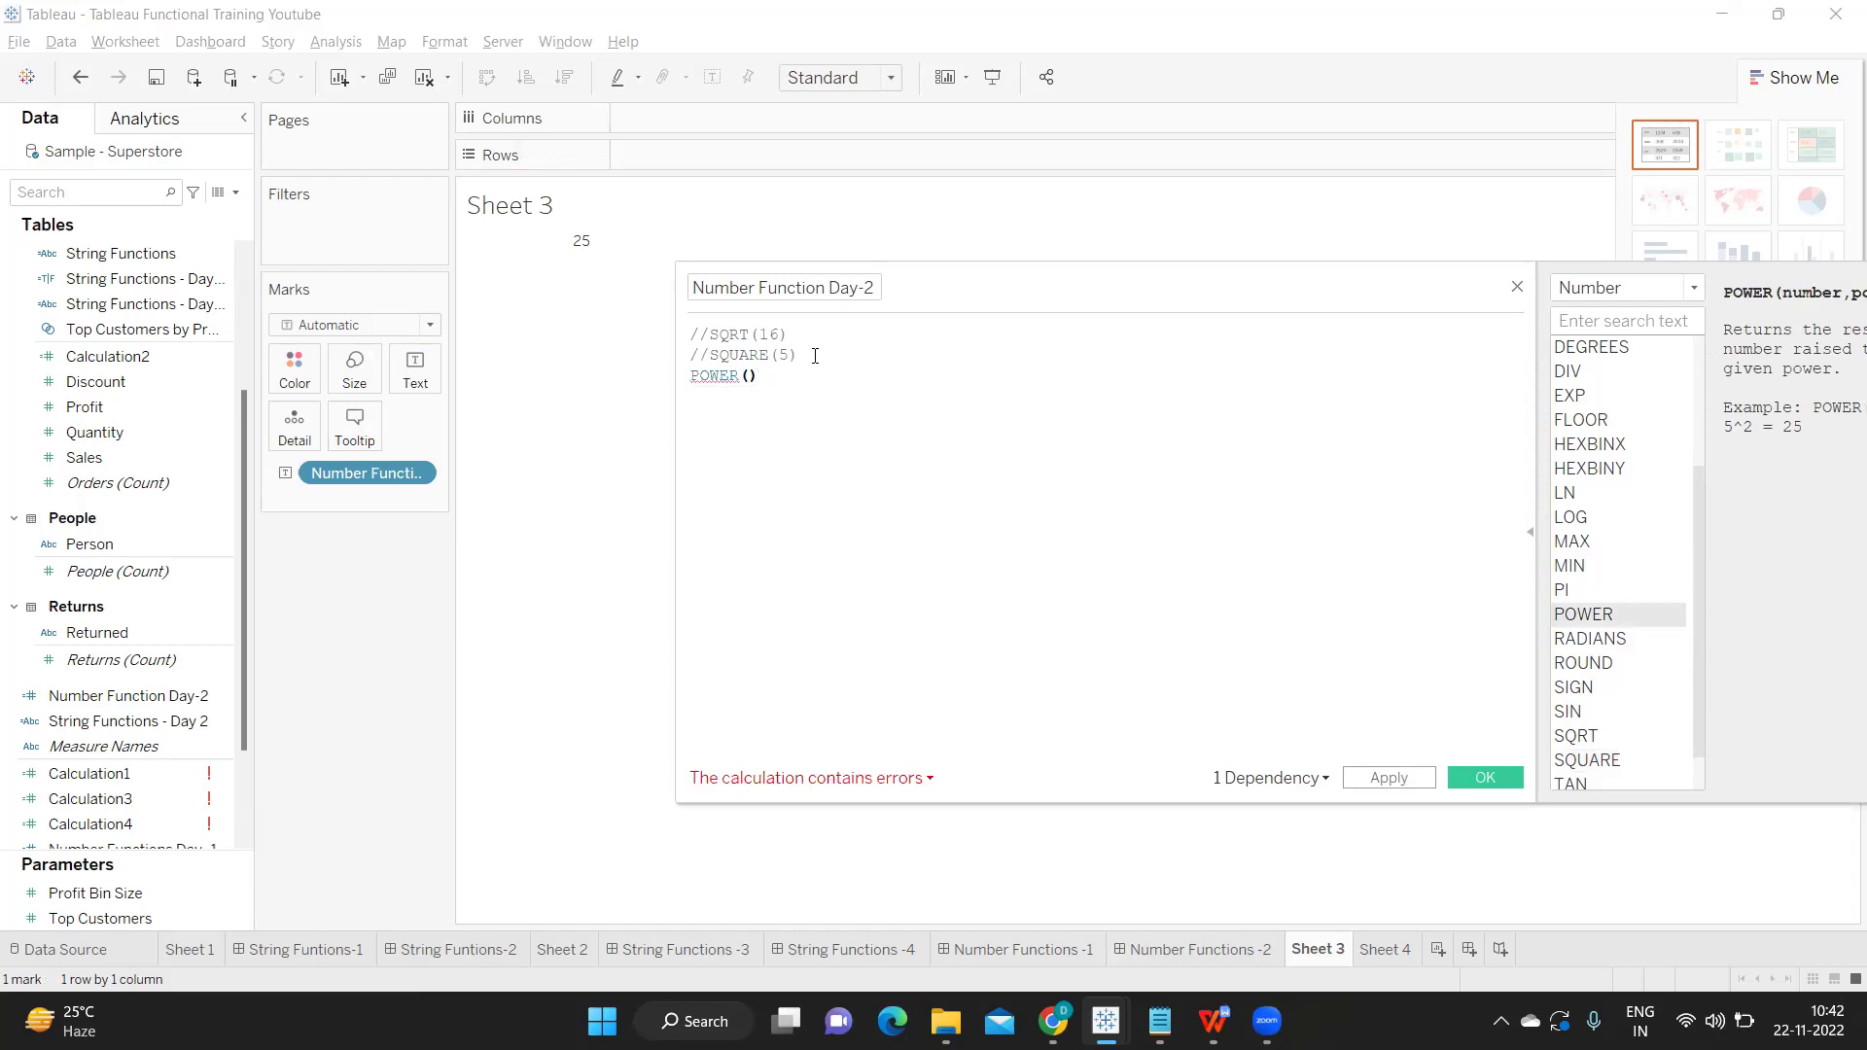
pyautogui.click(747, 376)
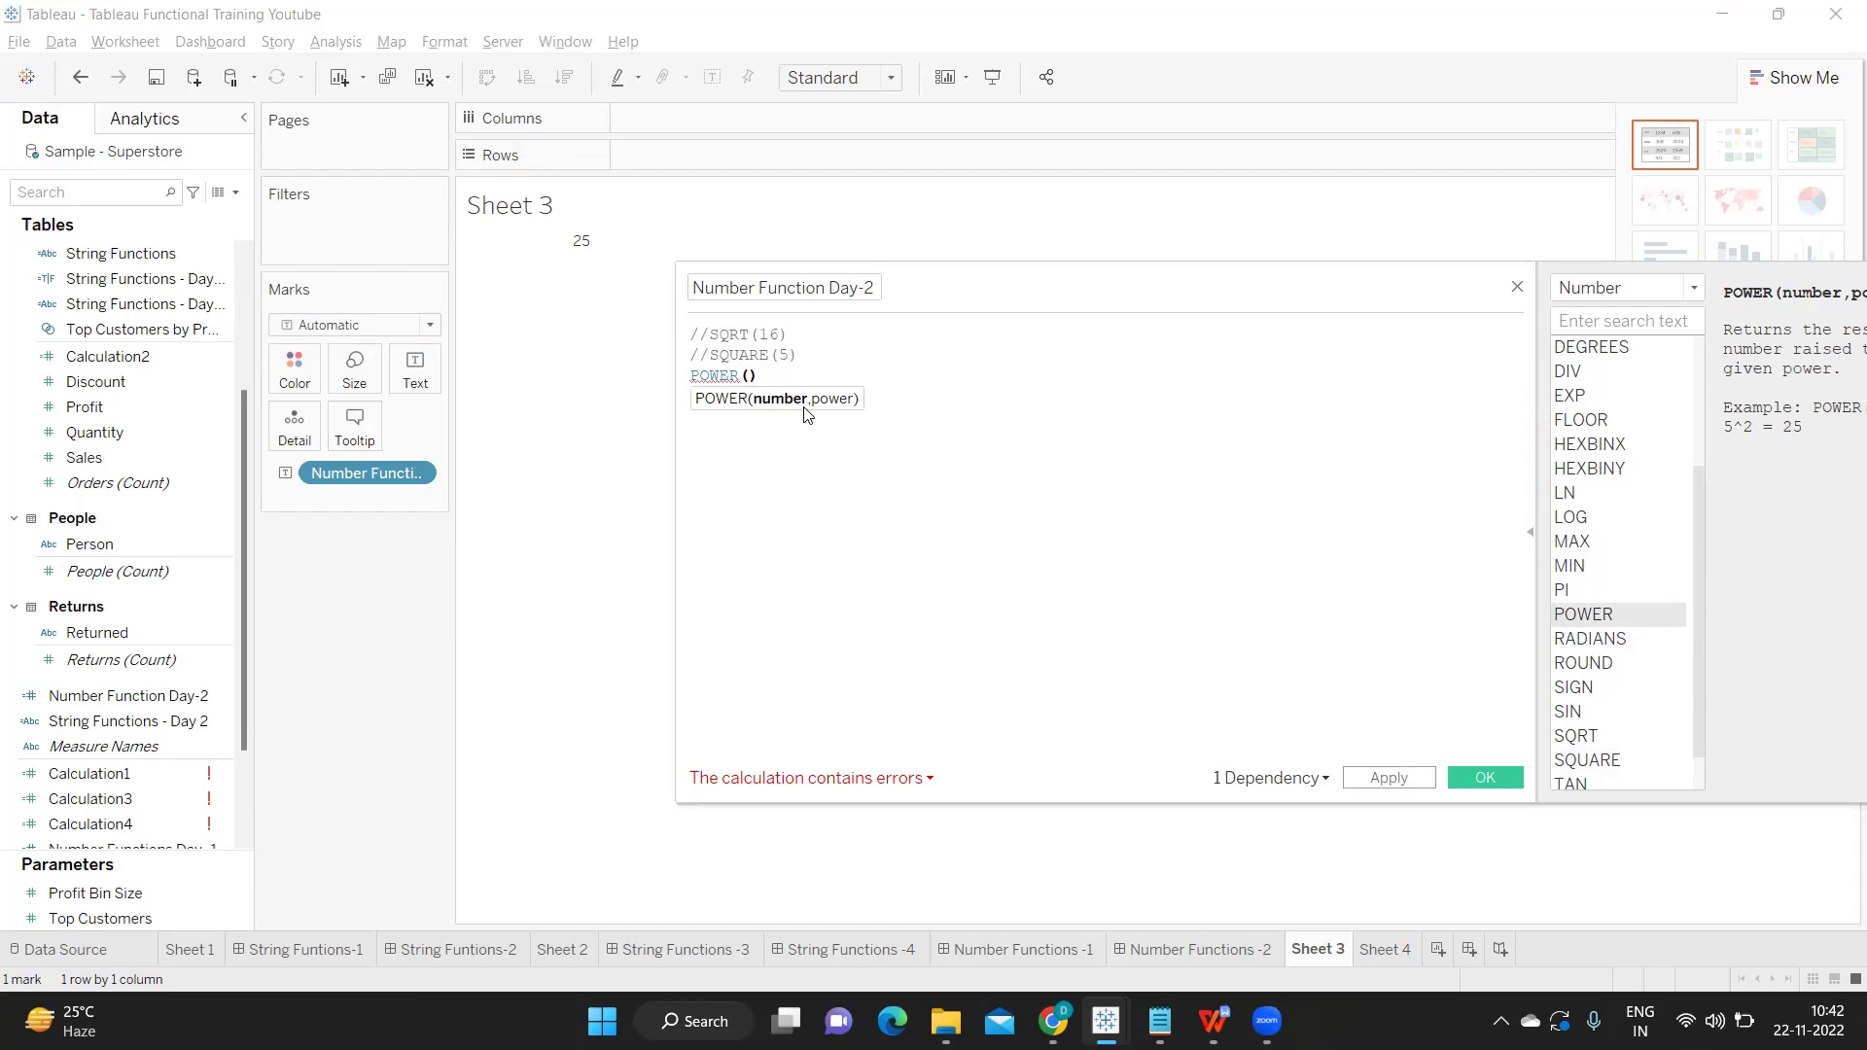
pyautogui.write('5')
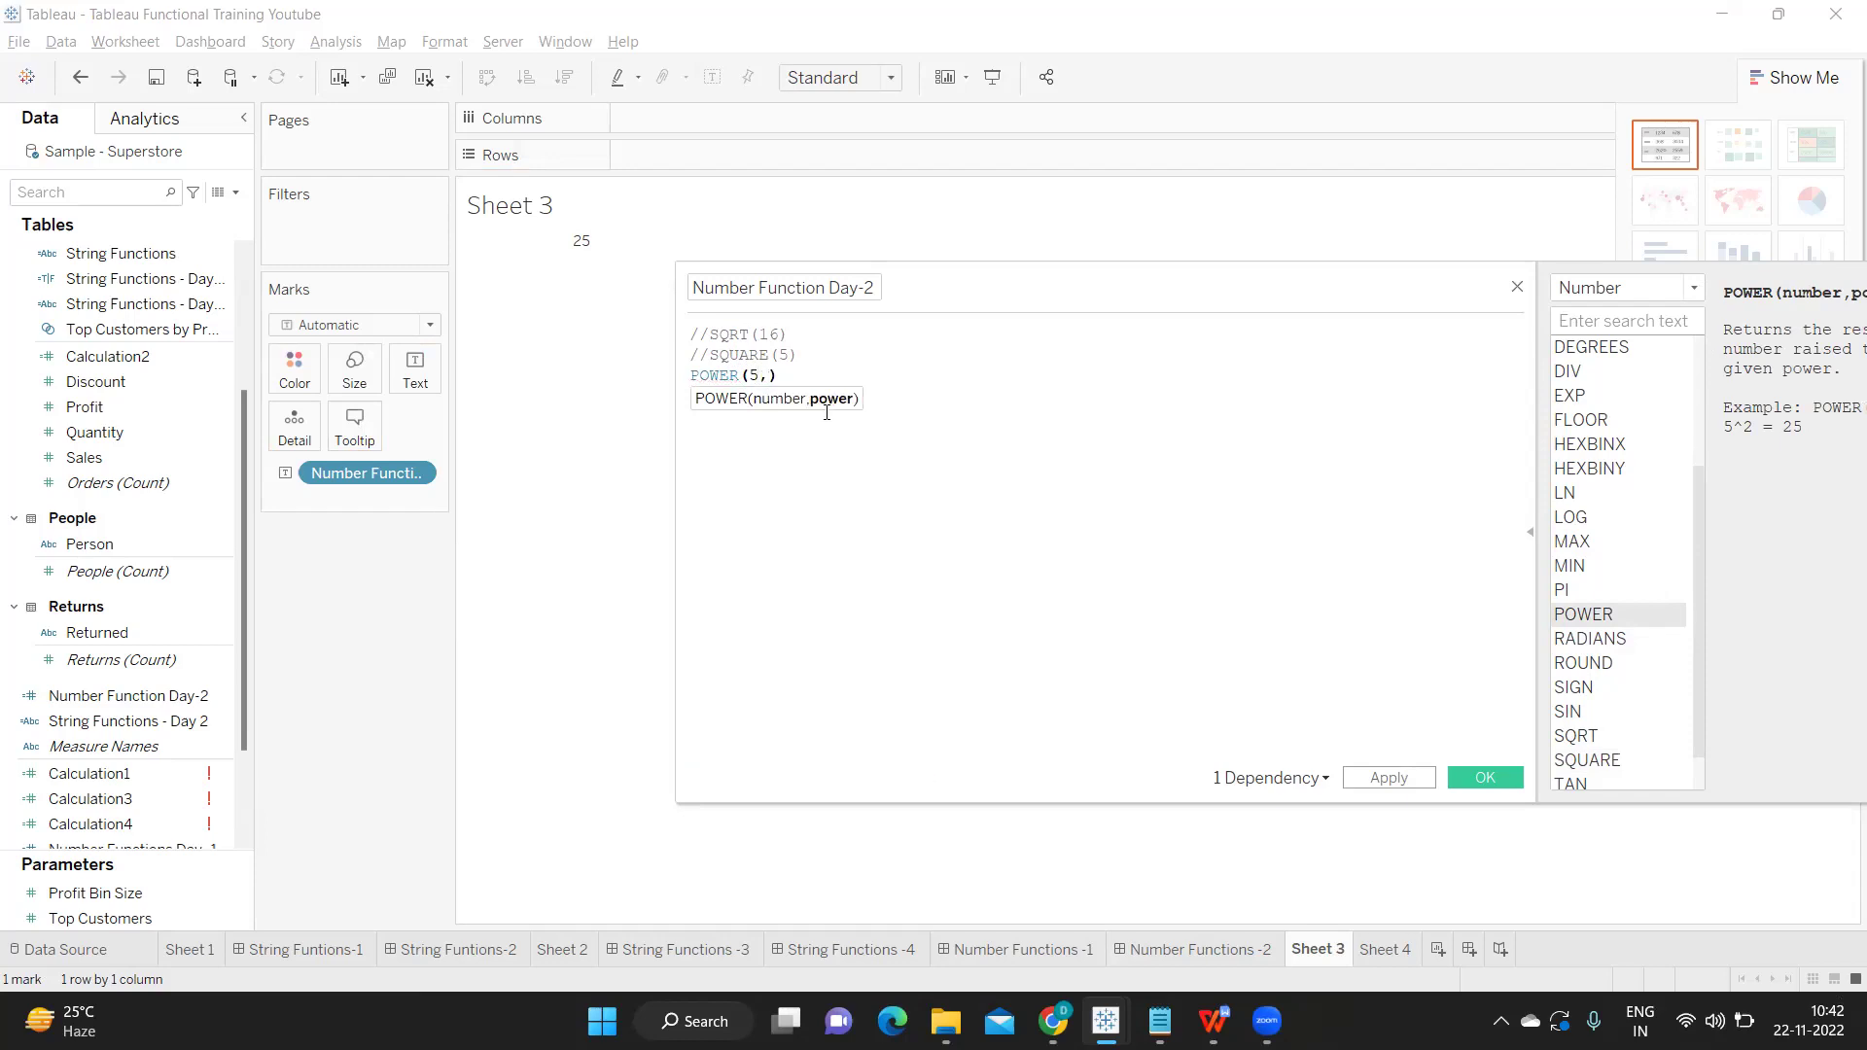
pyautogui.write(',')
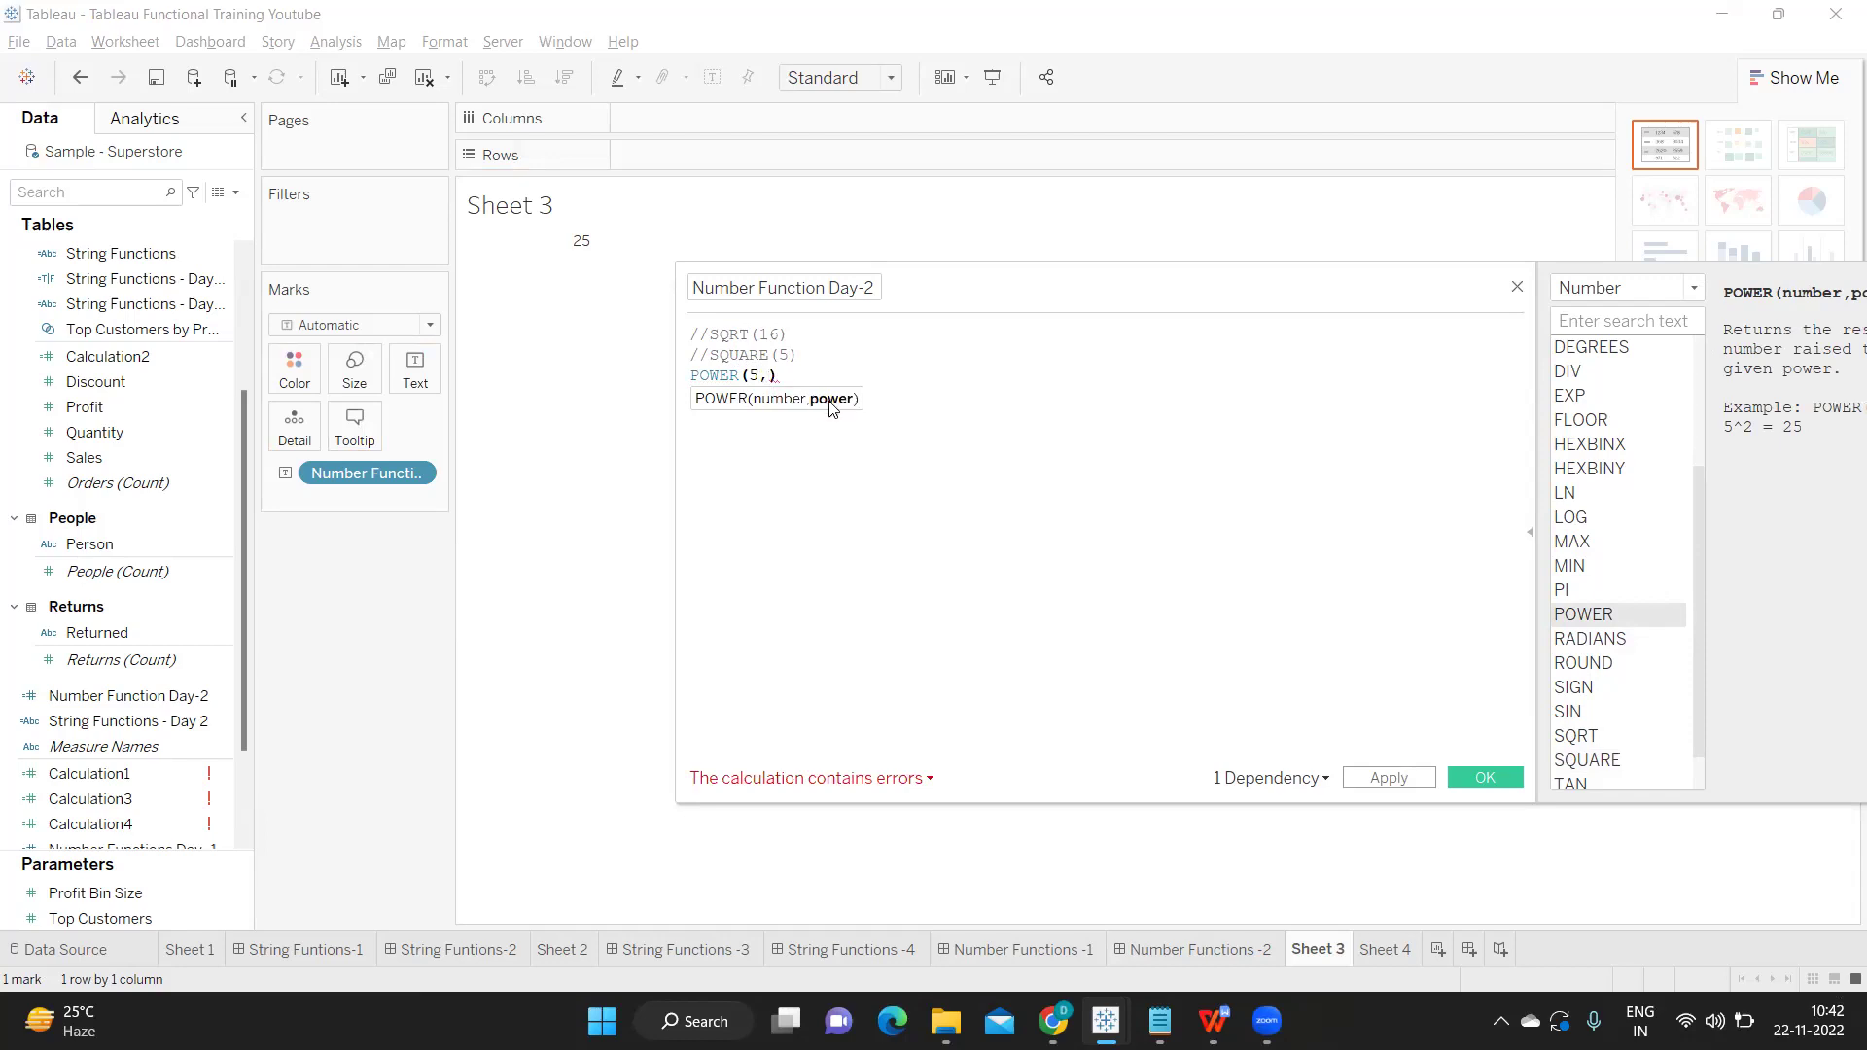
pyautogui.write('2')
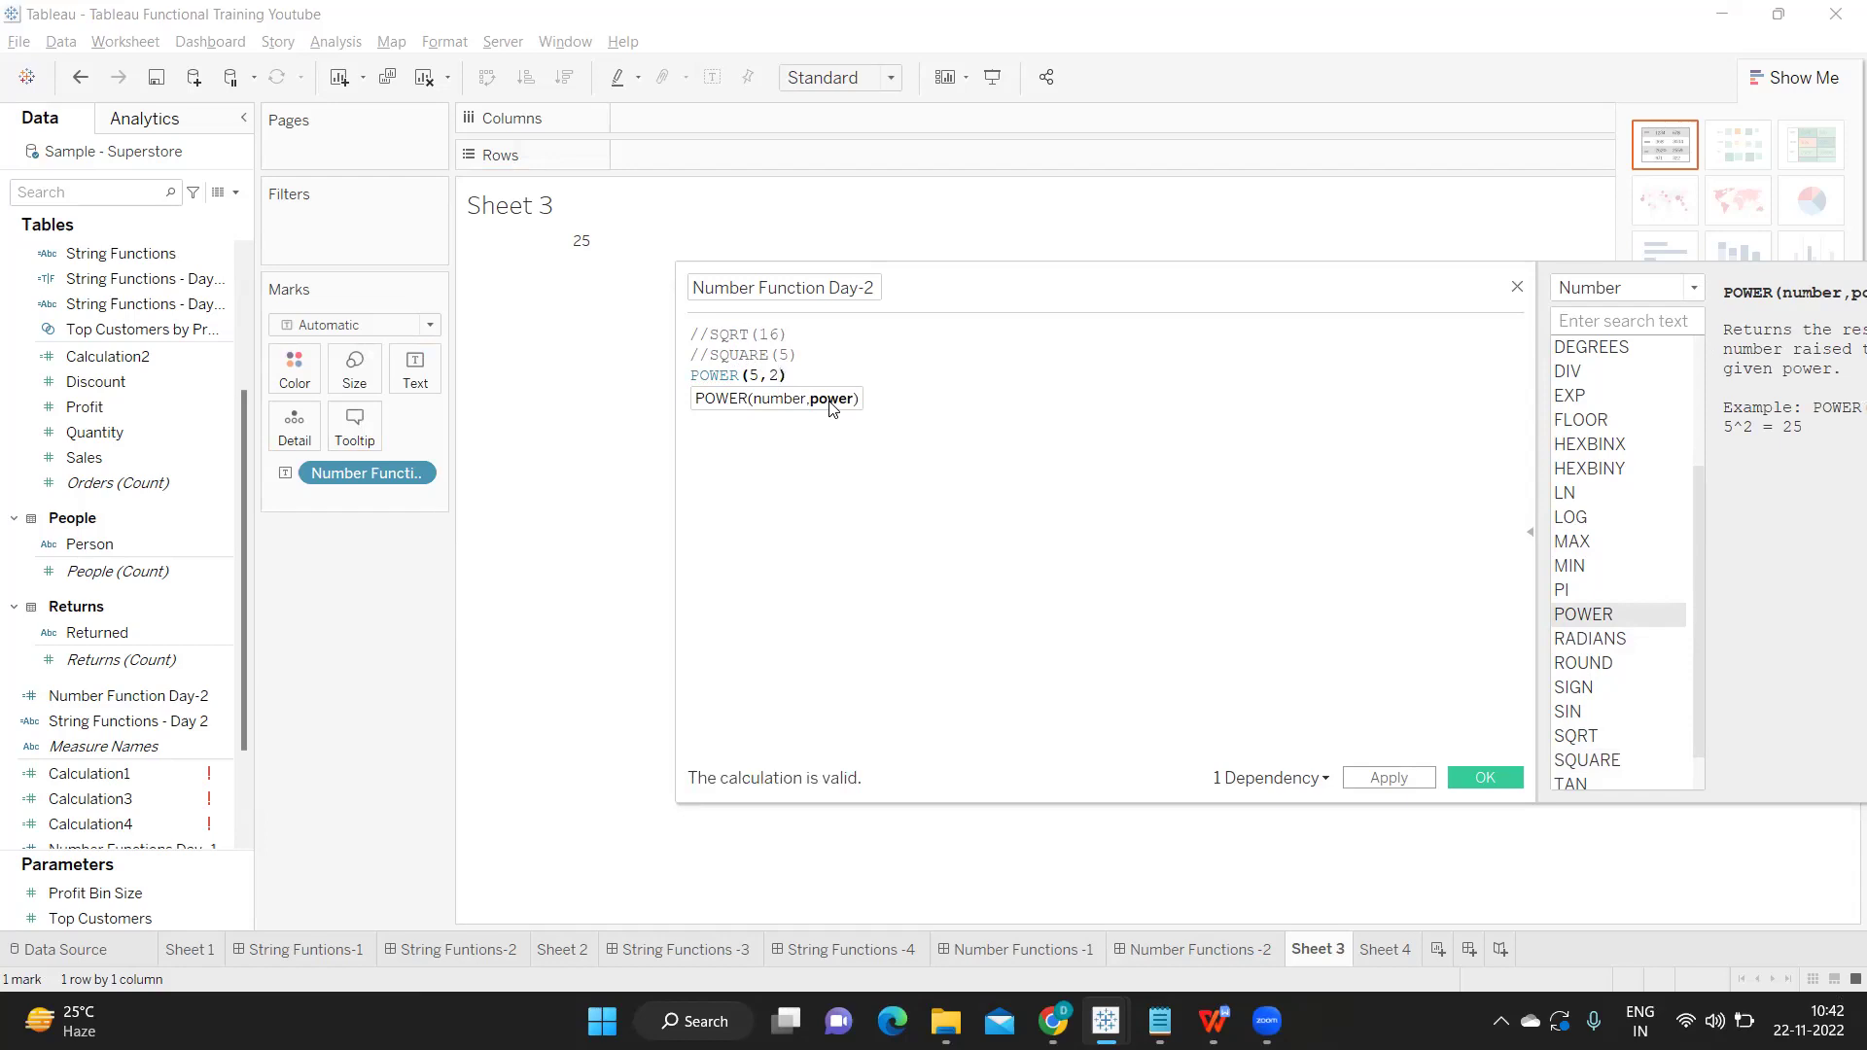
pyautogui.click(1362, 780)
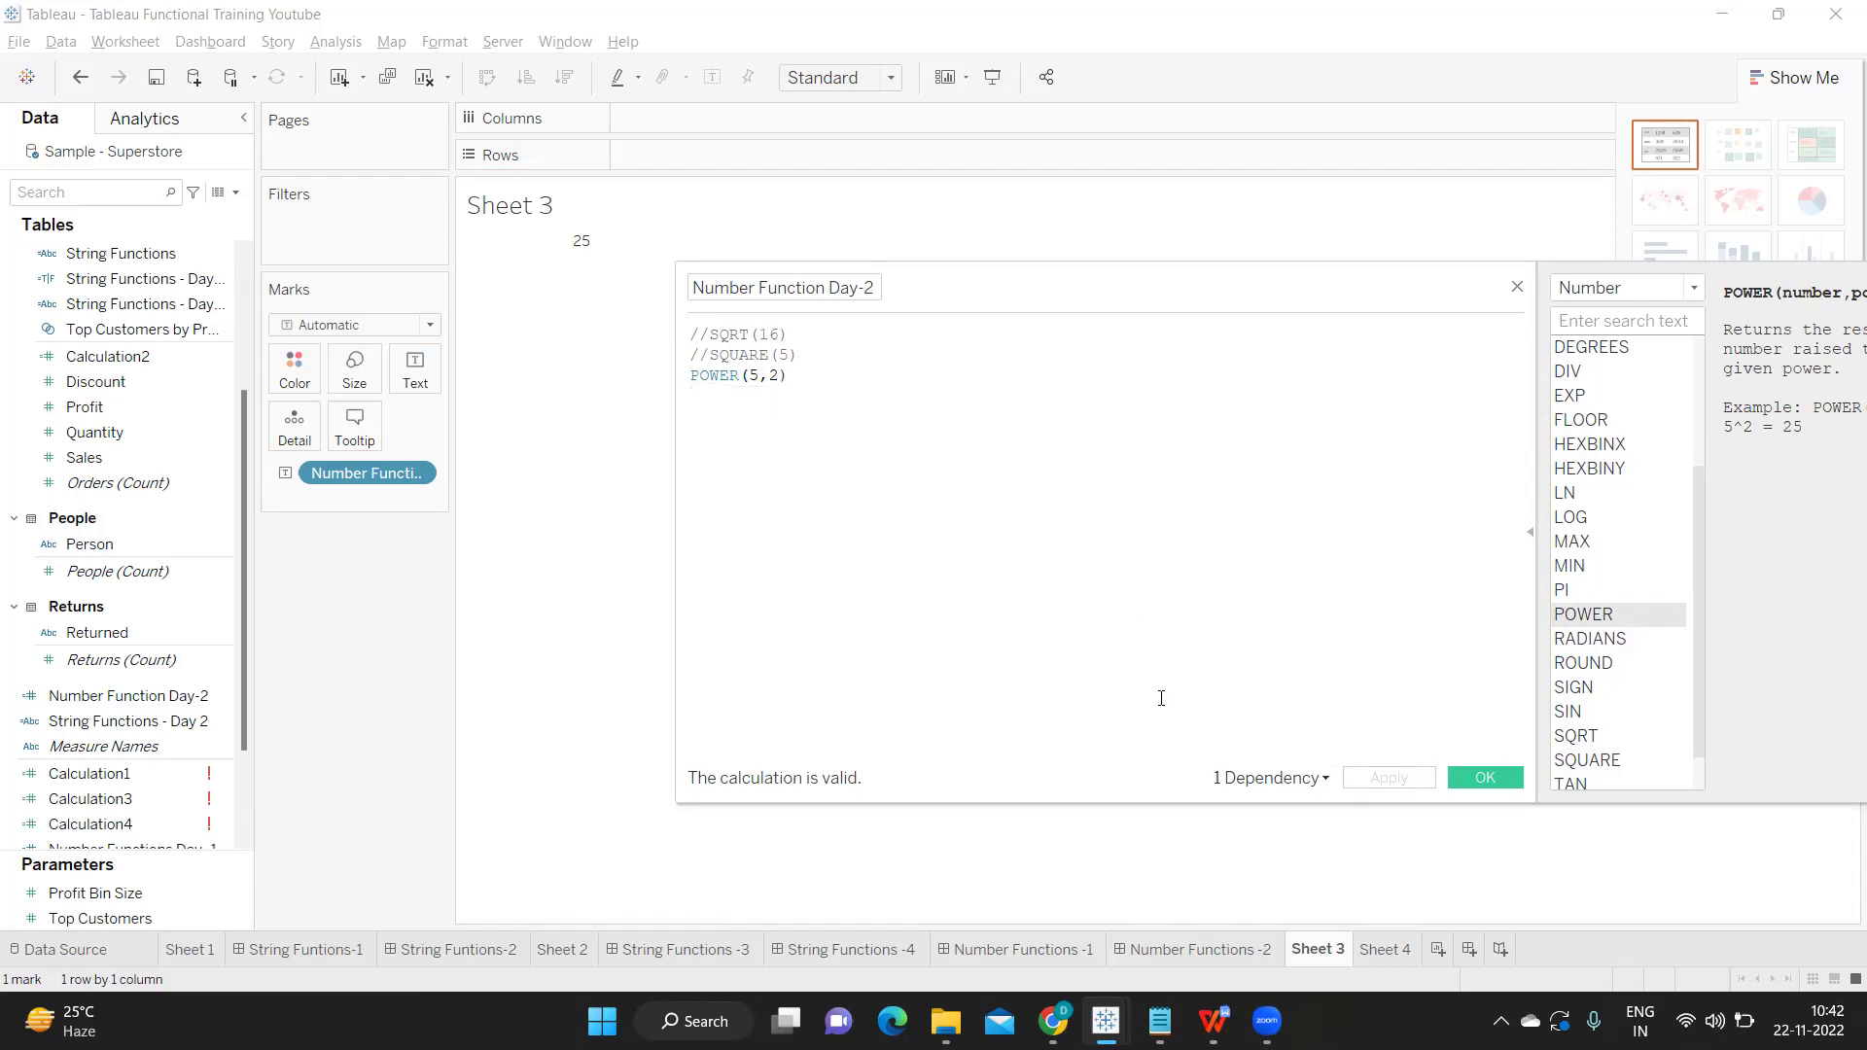
pyautogui.click(767, 378)
pyautogui.click(777, 375)
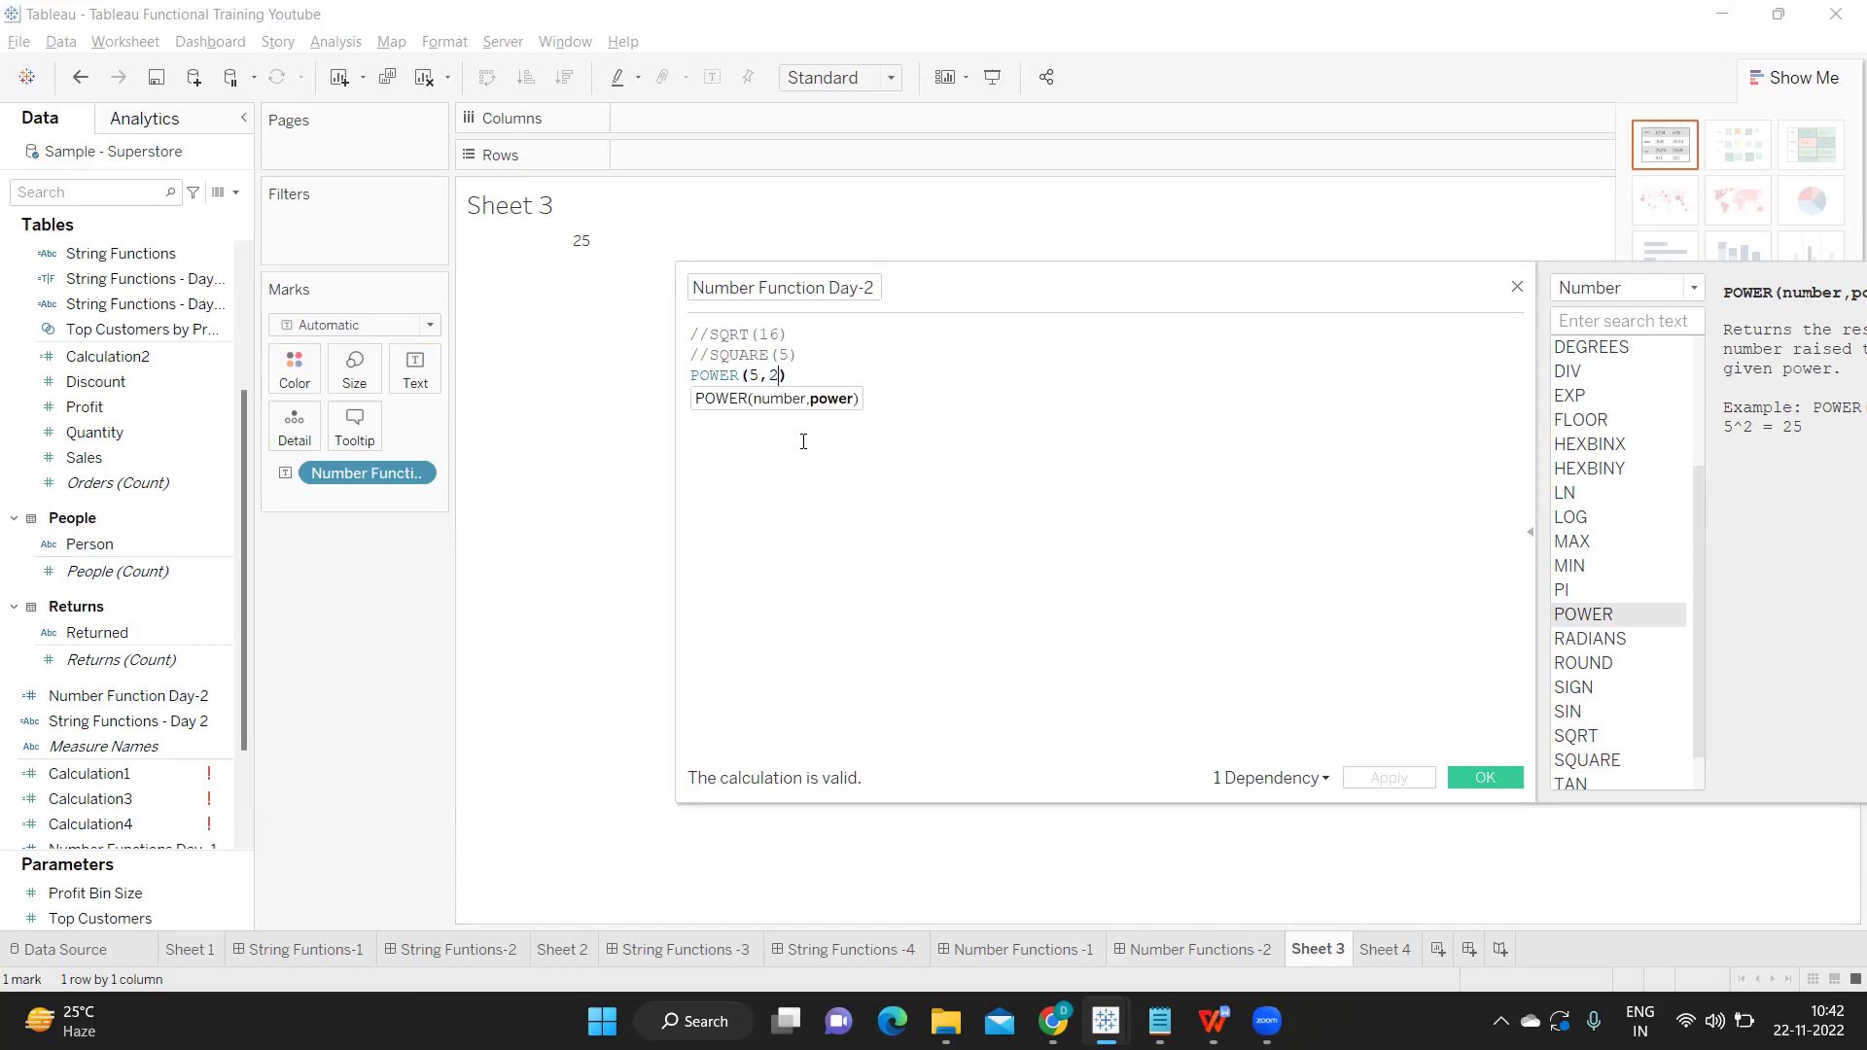
pyautogui.press('BackSpace')
pyautogui.write('3')
pyautogui.click(1410, 778)
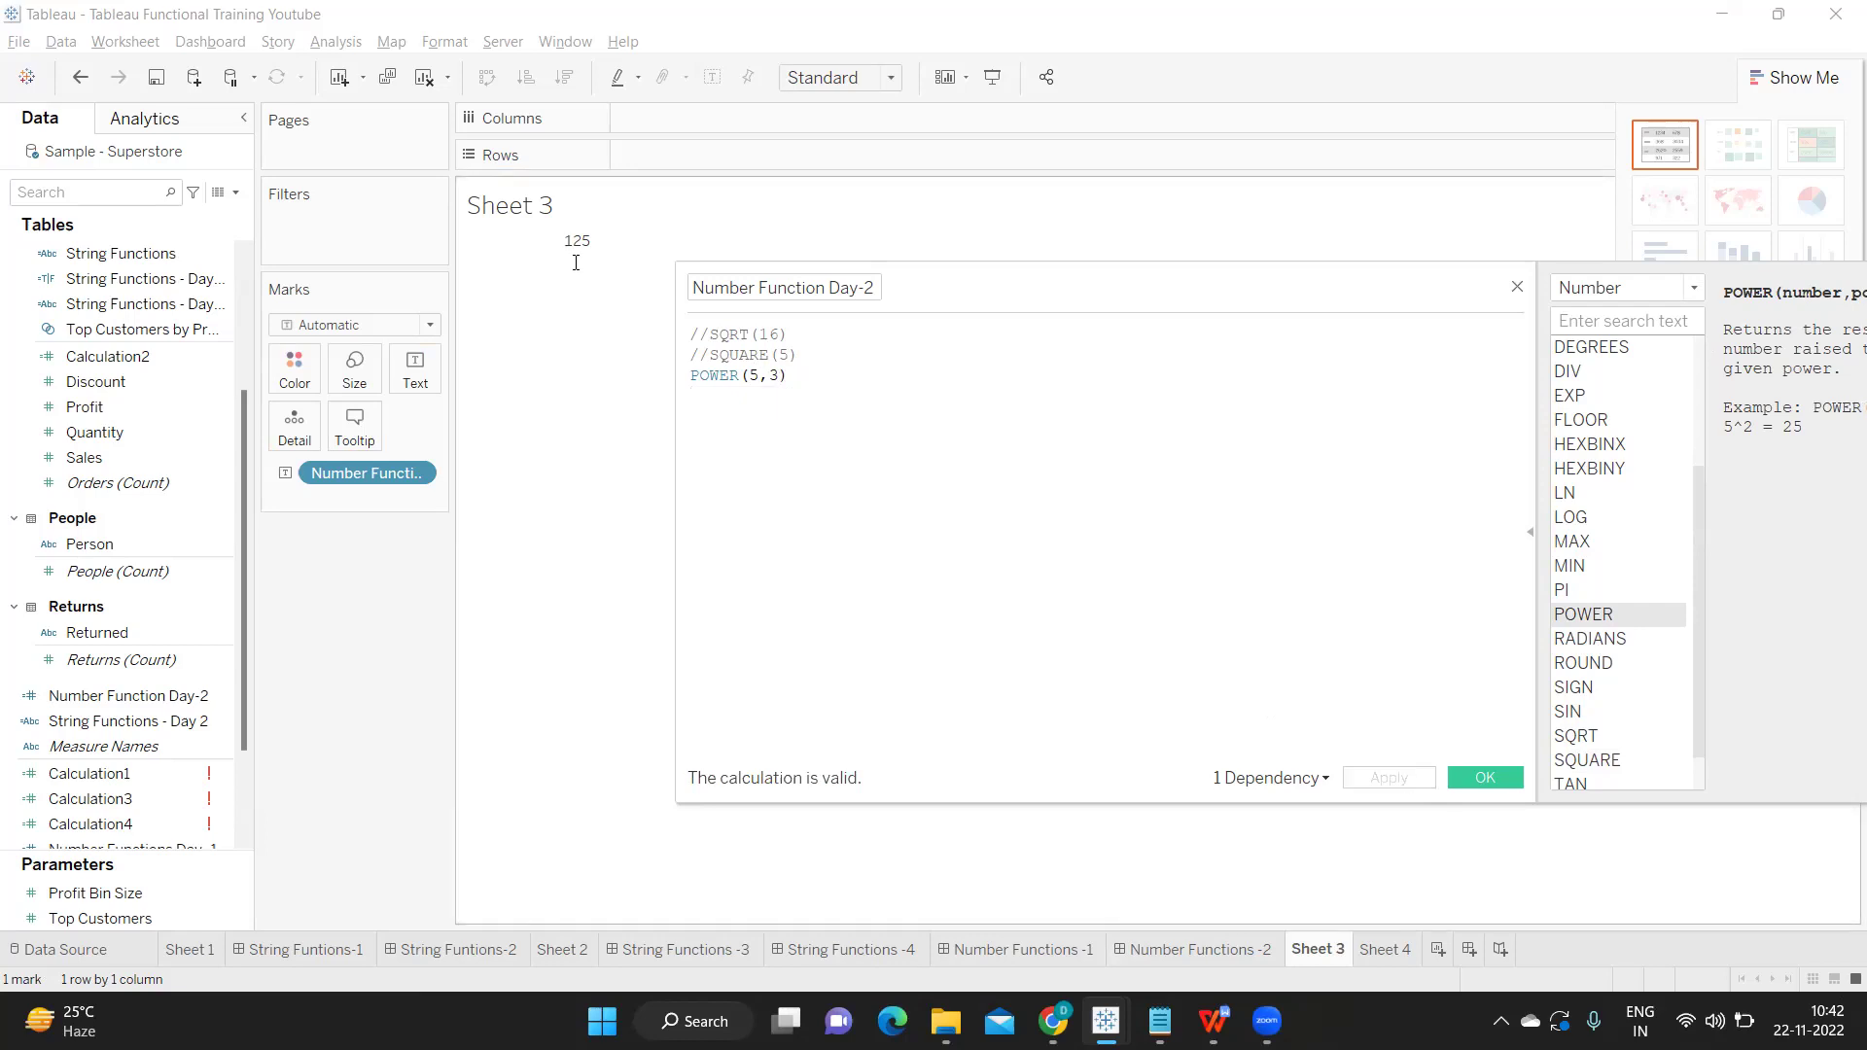
# Apply POWER(6,3), then POWER(6,4) showing 1296, and comment that line out.
pyautogui.click(759, 377)
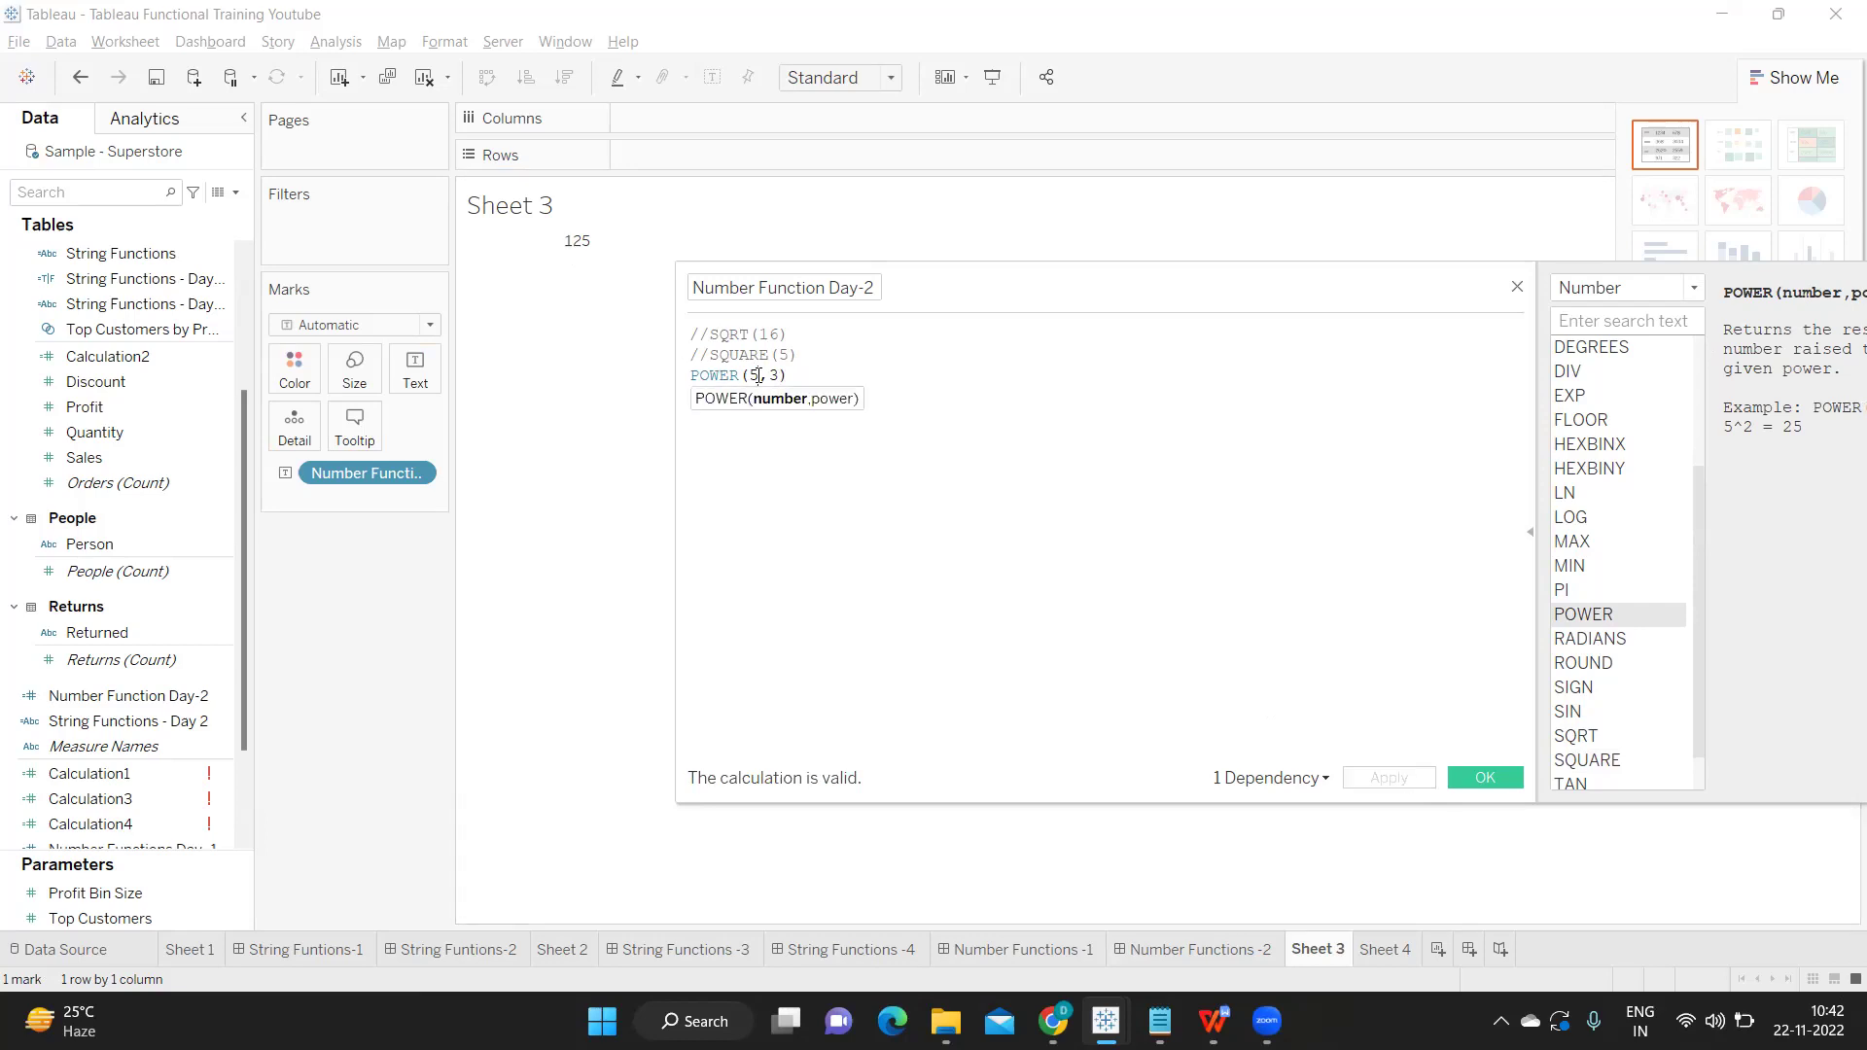
pyautogui.press('BackSpace')
pyautogui.write('6')
pyautogui.click(1388, 777)
pyautogui.moveTo(584, 250)
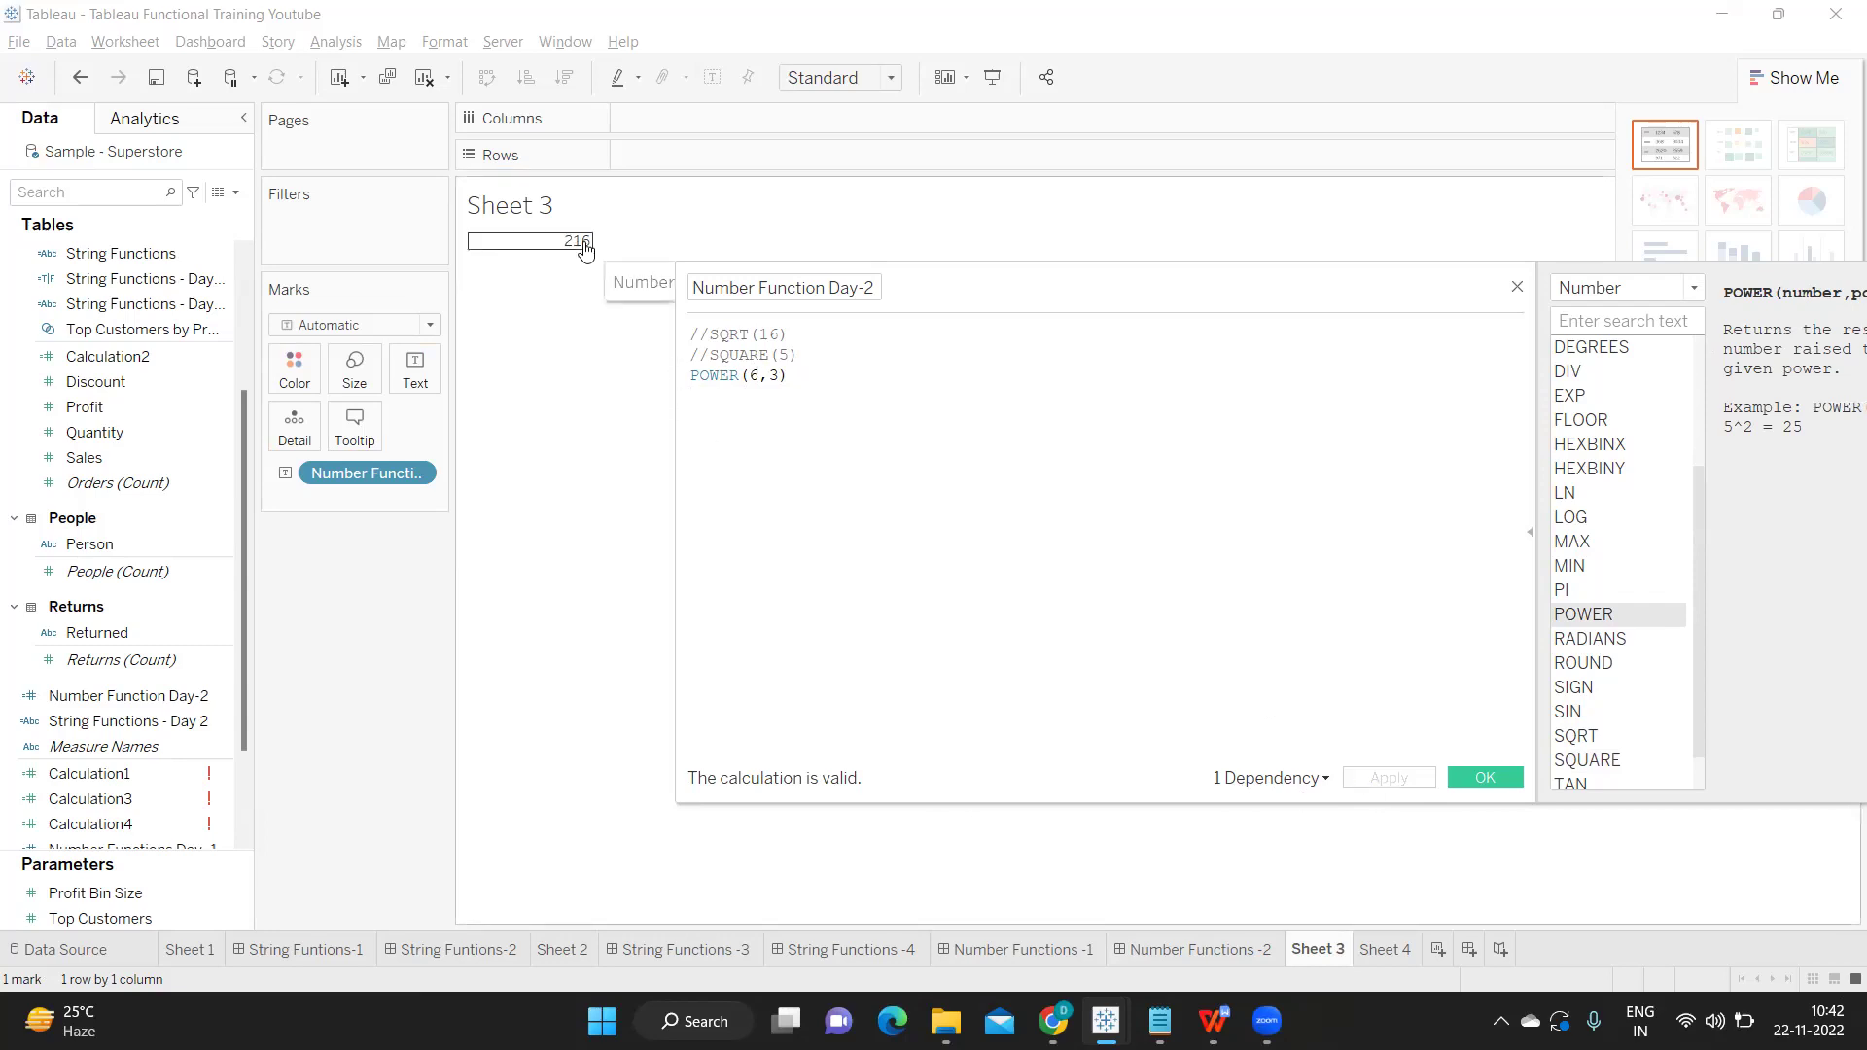
pyautogui.doubleClick(778, 375)
pyautogui.write('4')
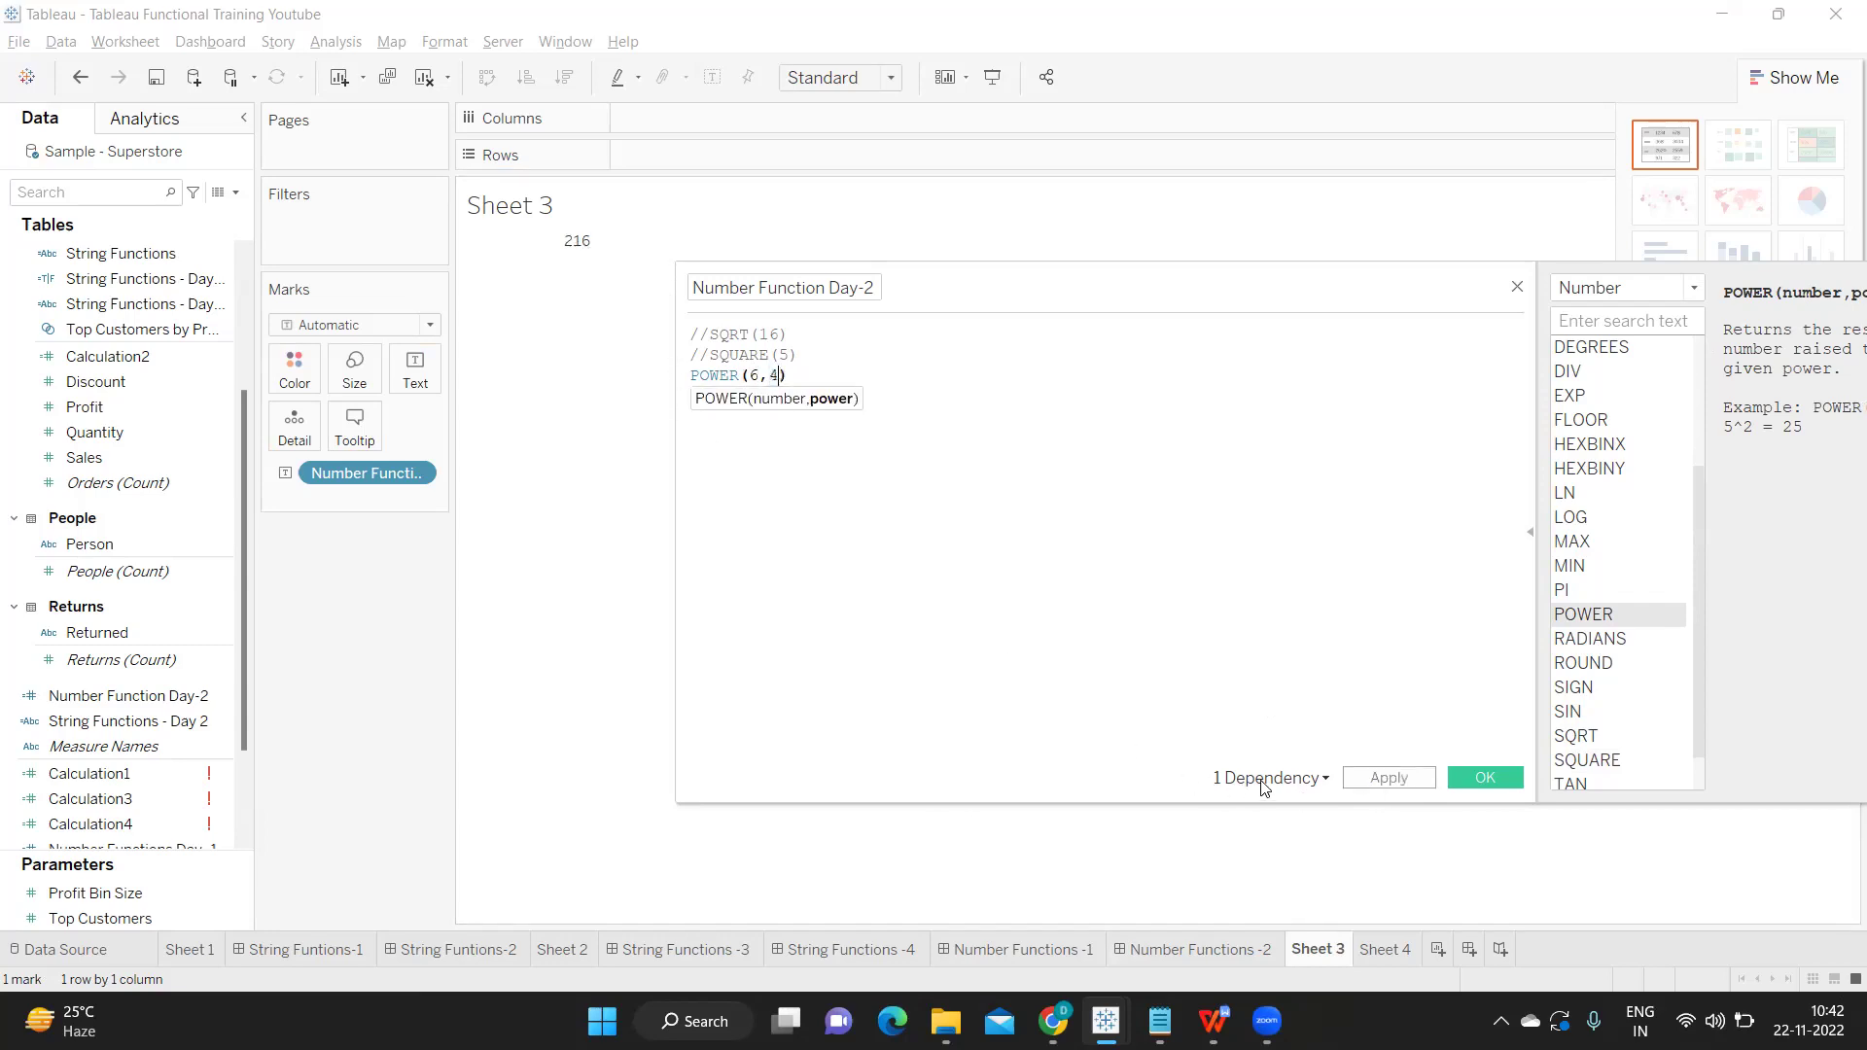
pyautogui.click(1388, 777)
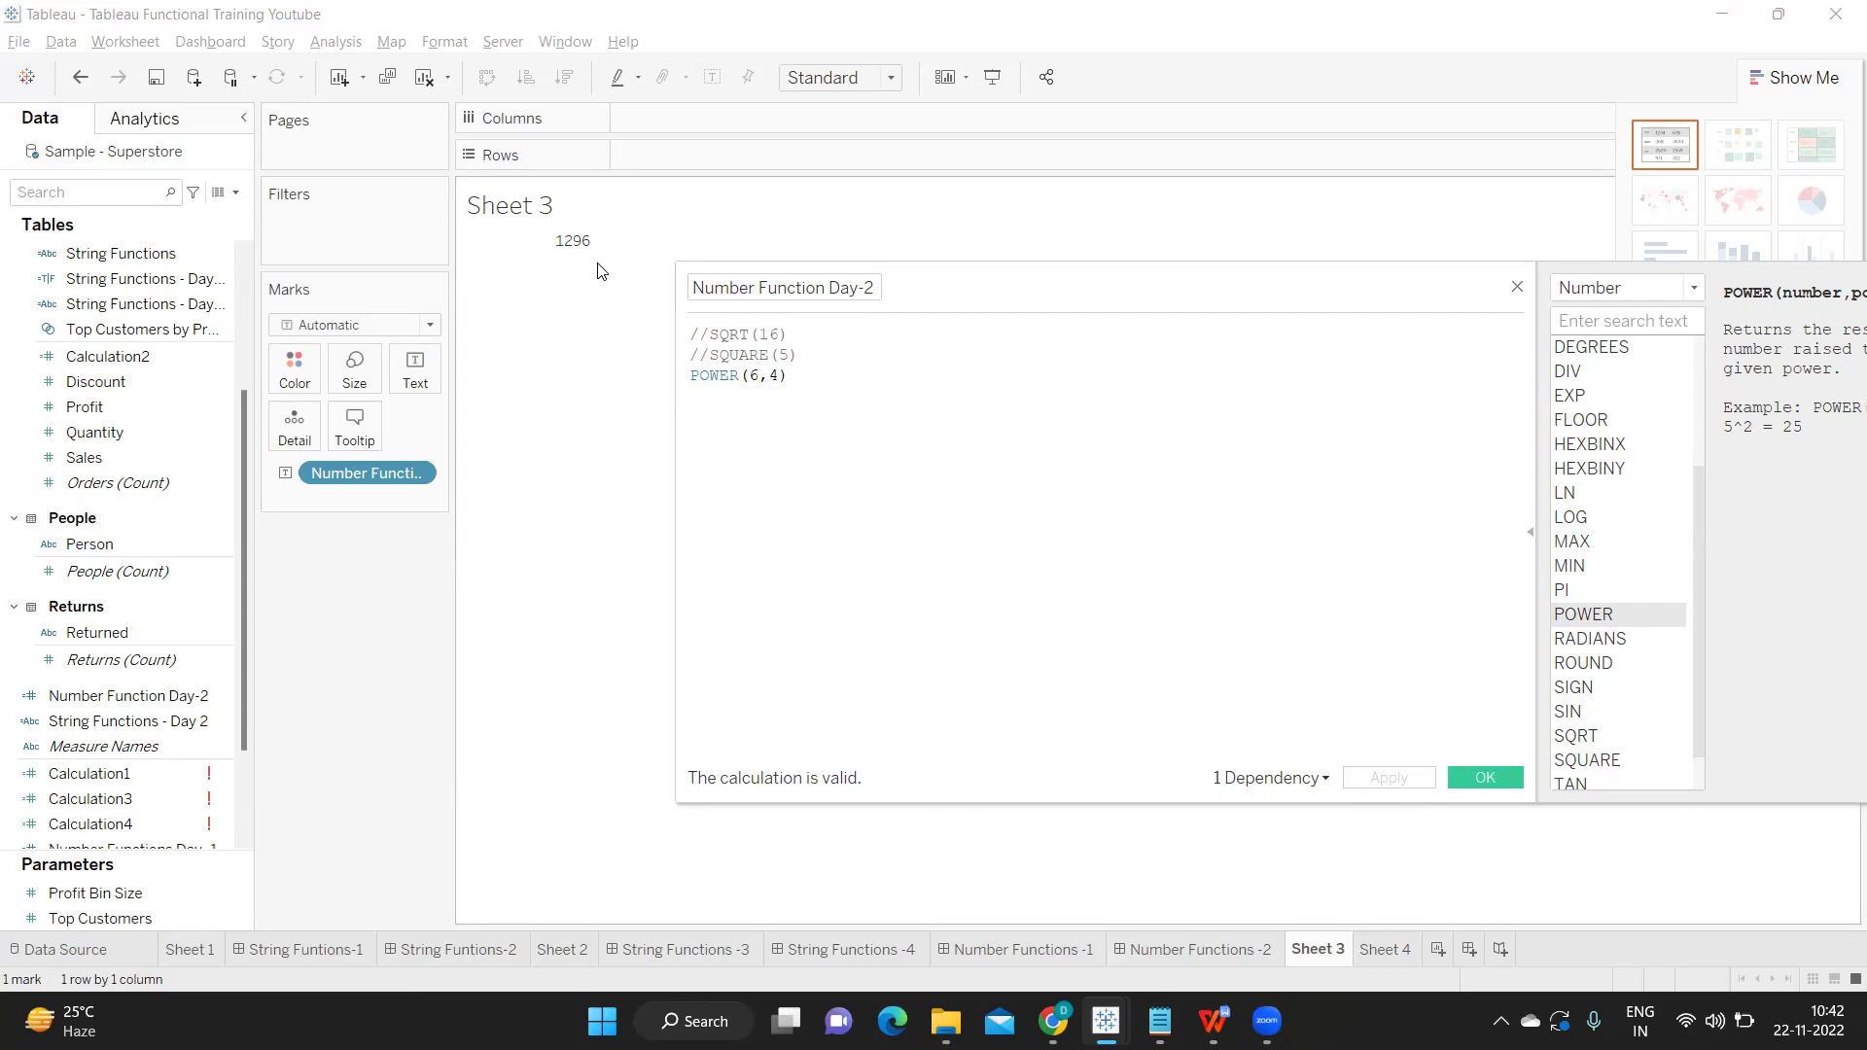
pyautogui.click(691, 374)
pyautogui.write('//')
pyautogui.click(840, 382)
pyautogui.press('Return')
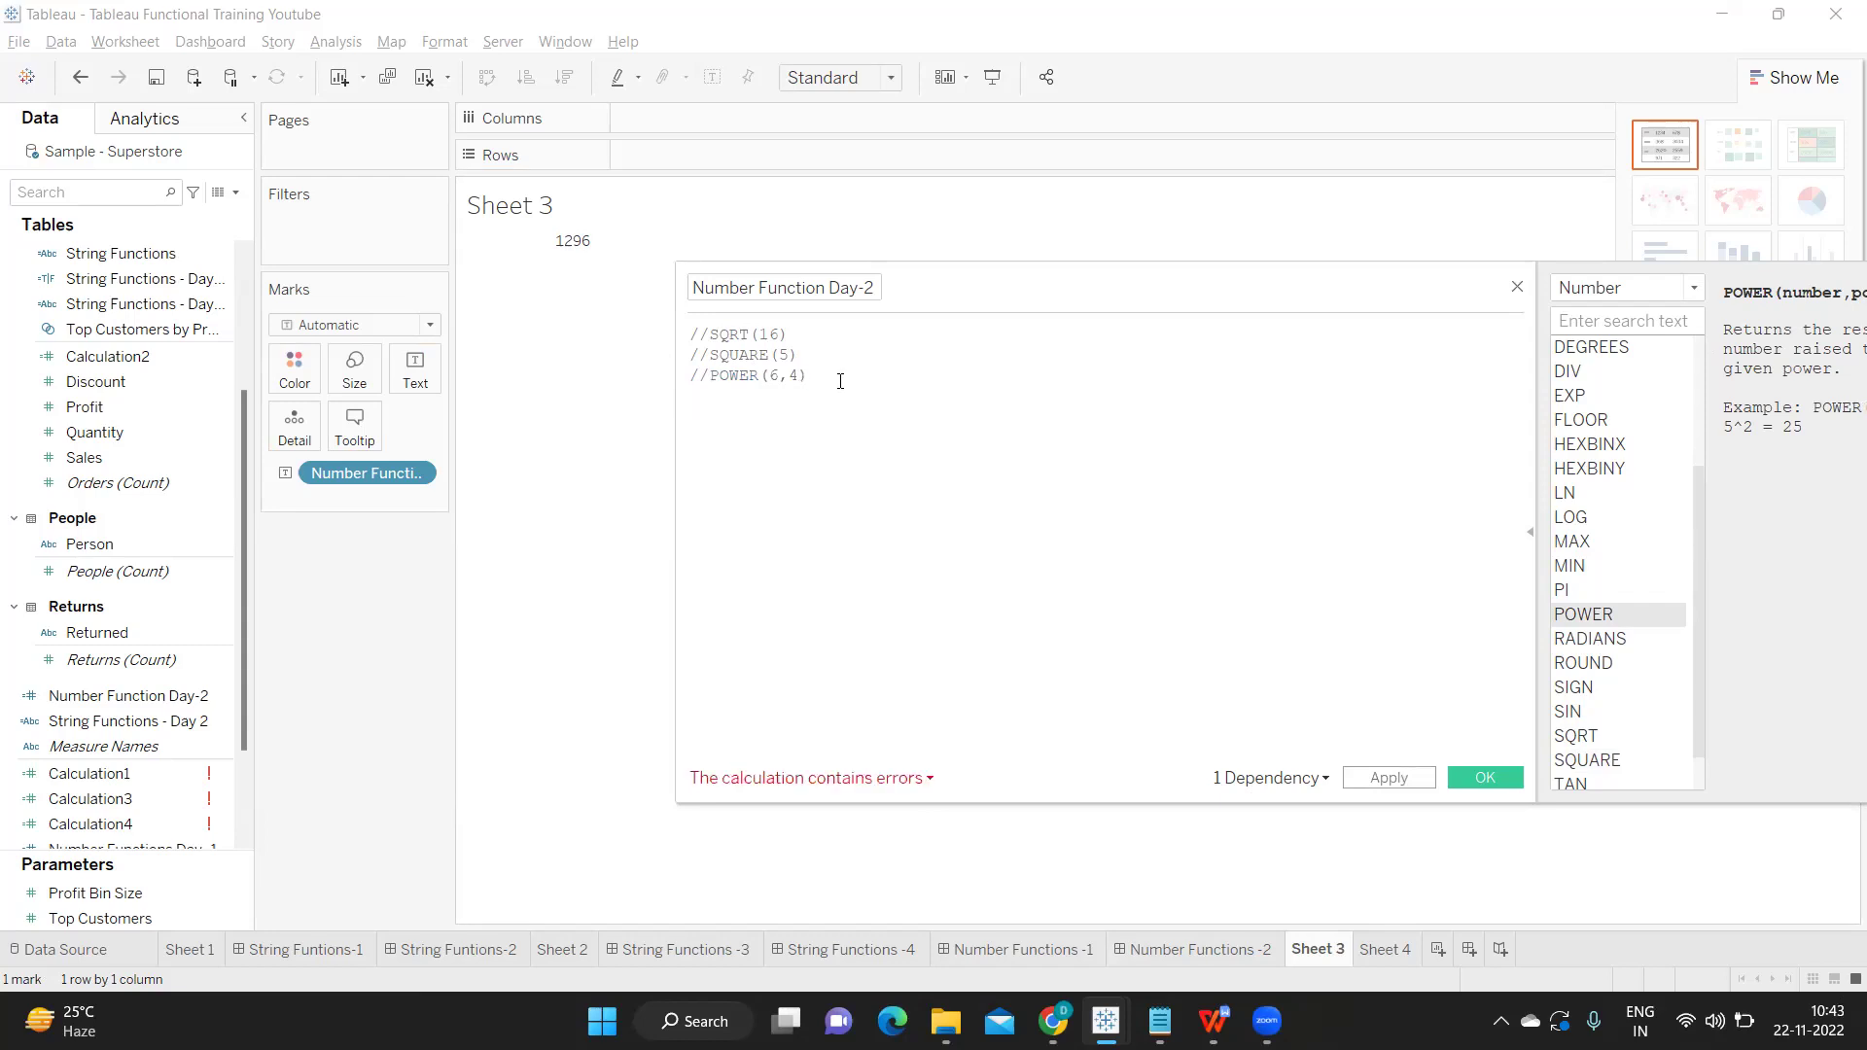
# Insert SIGN and apply SIGN(2) so the sheet shows 1.
pyautogui.write('sig')
pyautogui.press('Return')
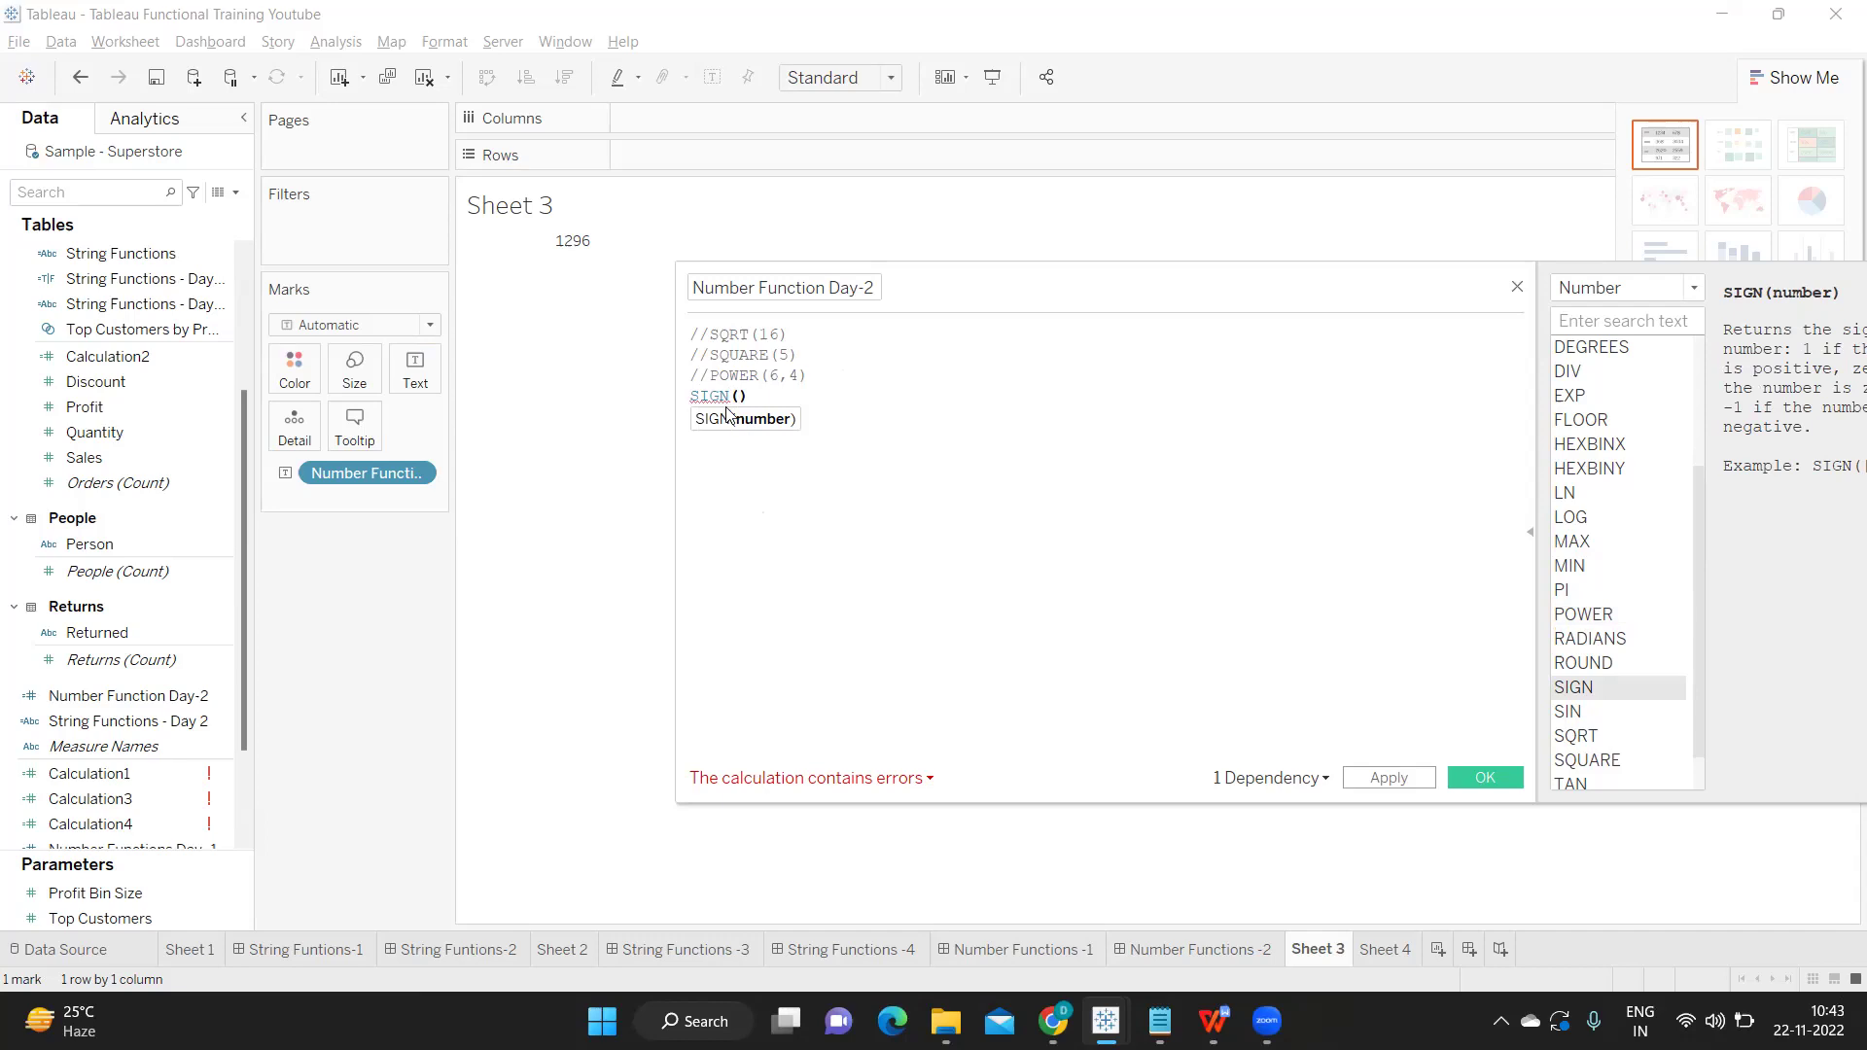
pyautogui.moveTo(705, 396)
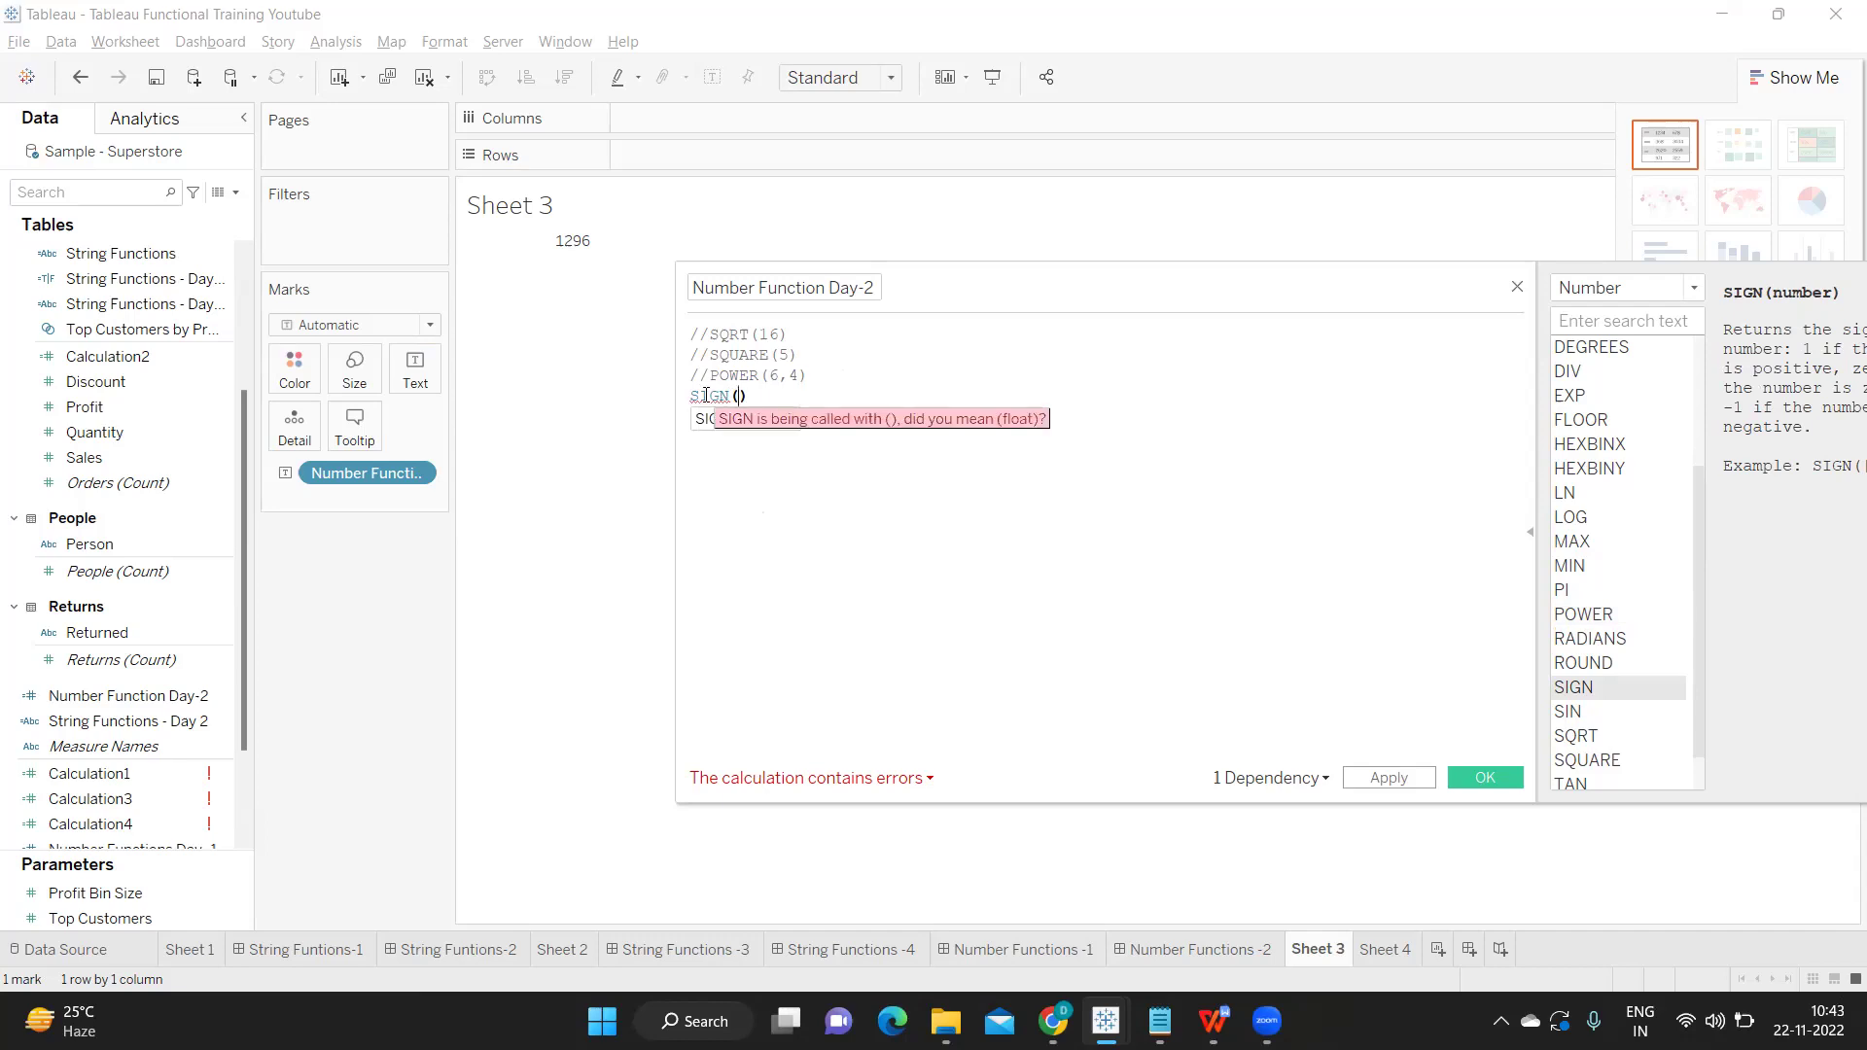
pyautogui.click(759, 404)
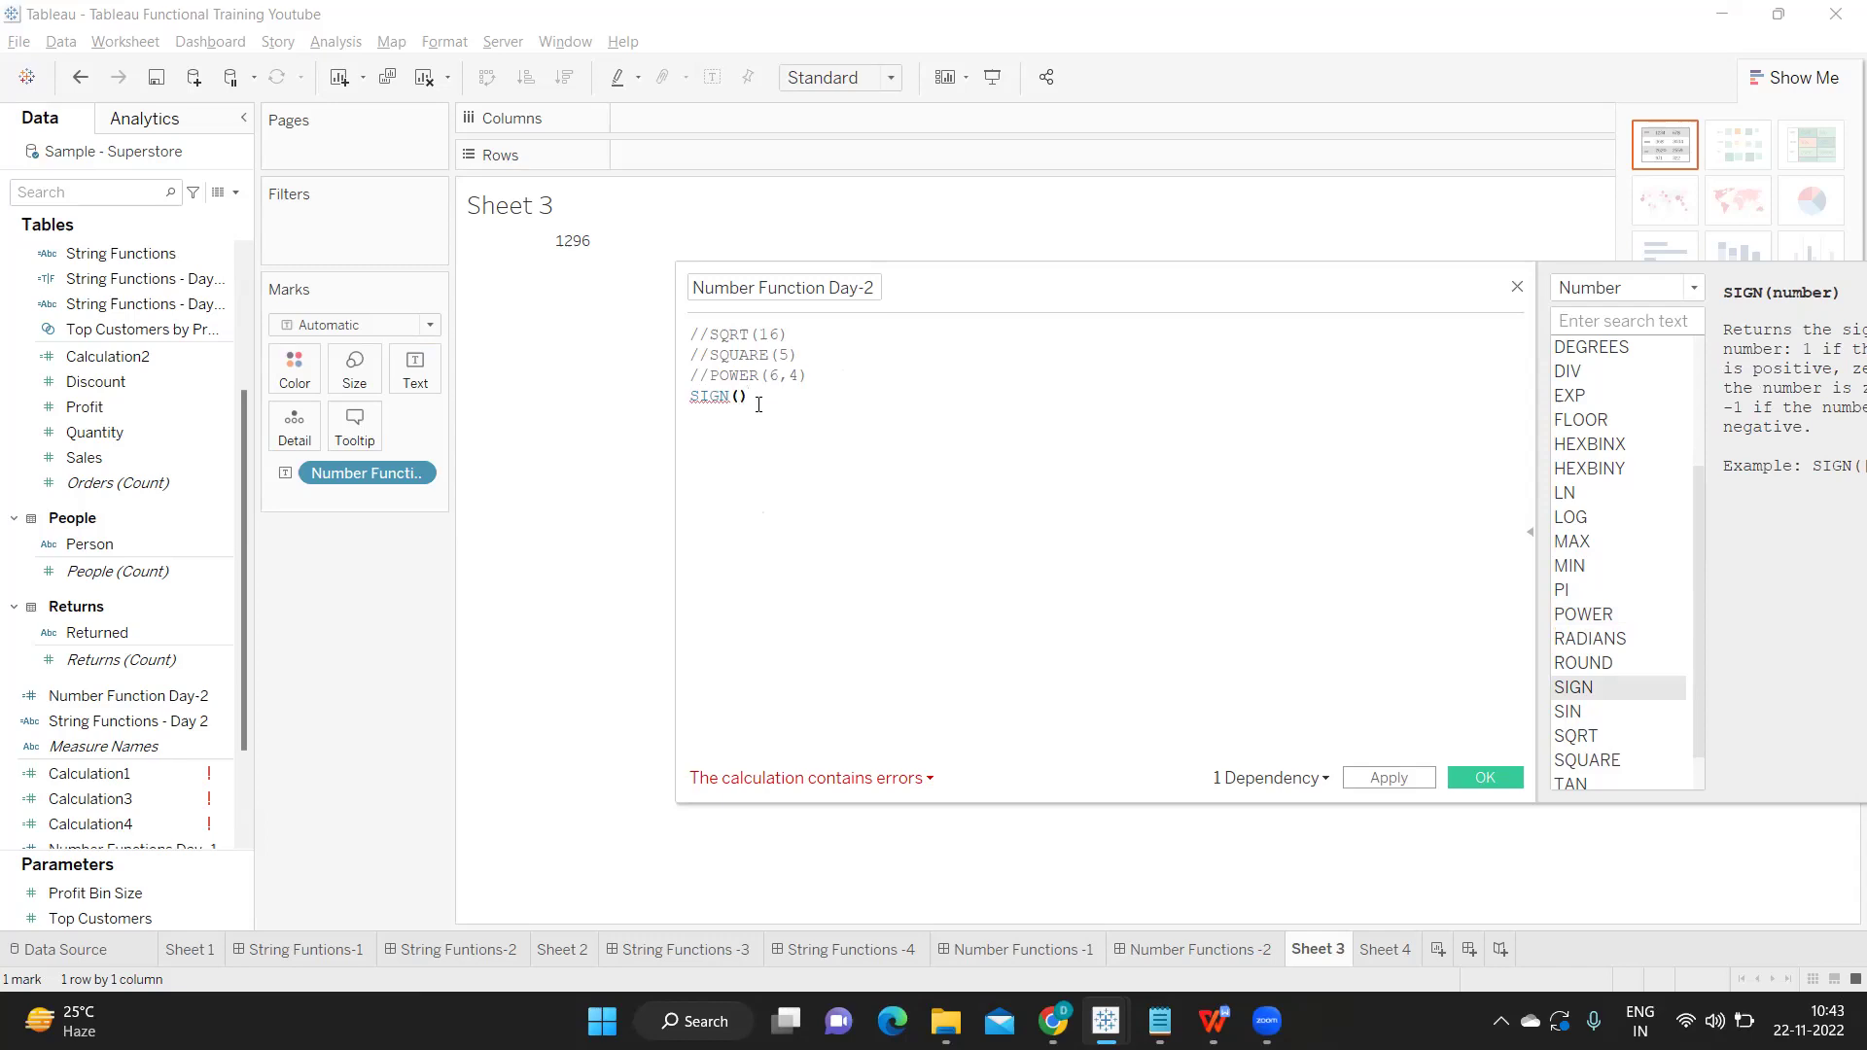
pyautogui.press('Return')
pyautogui.write('sin')
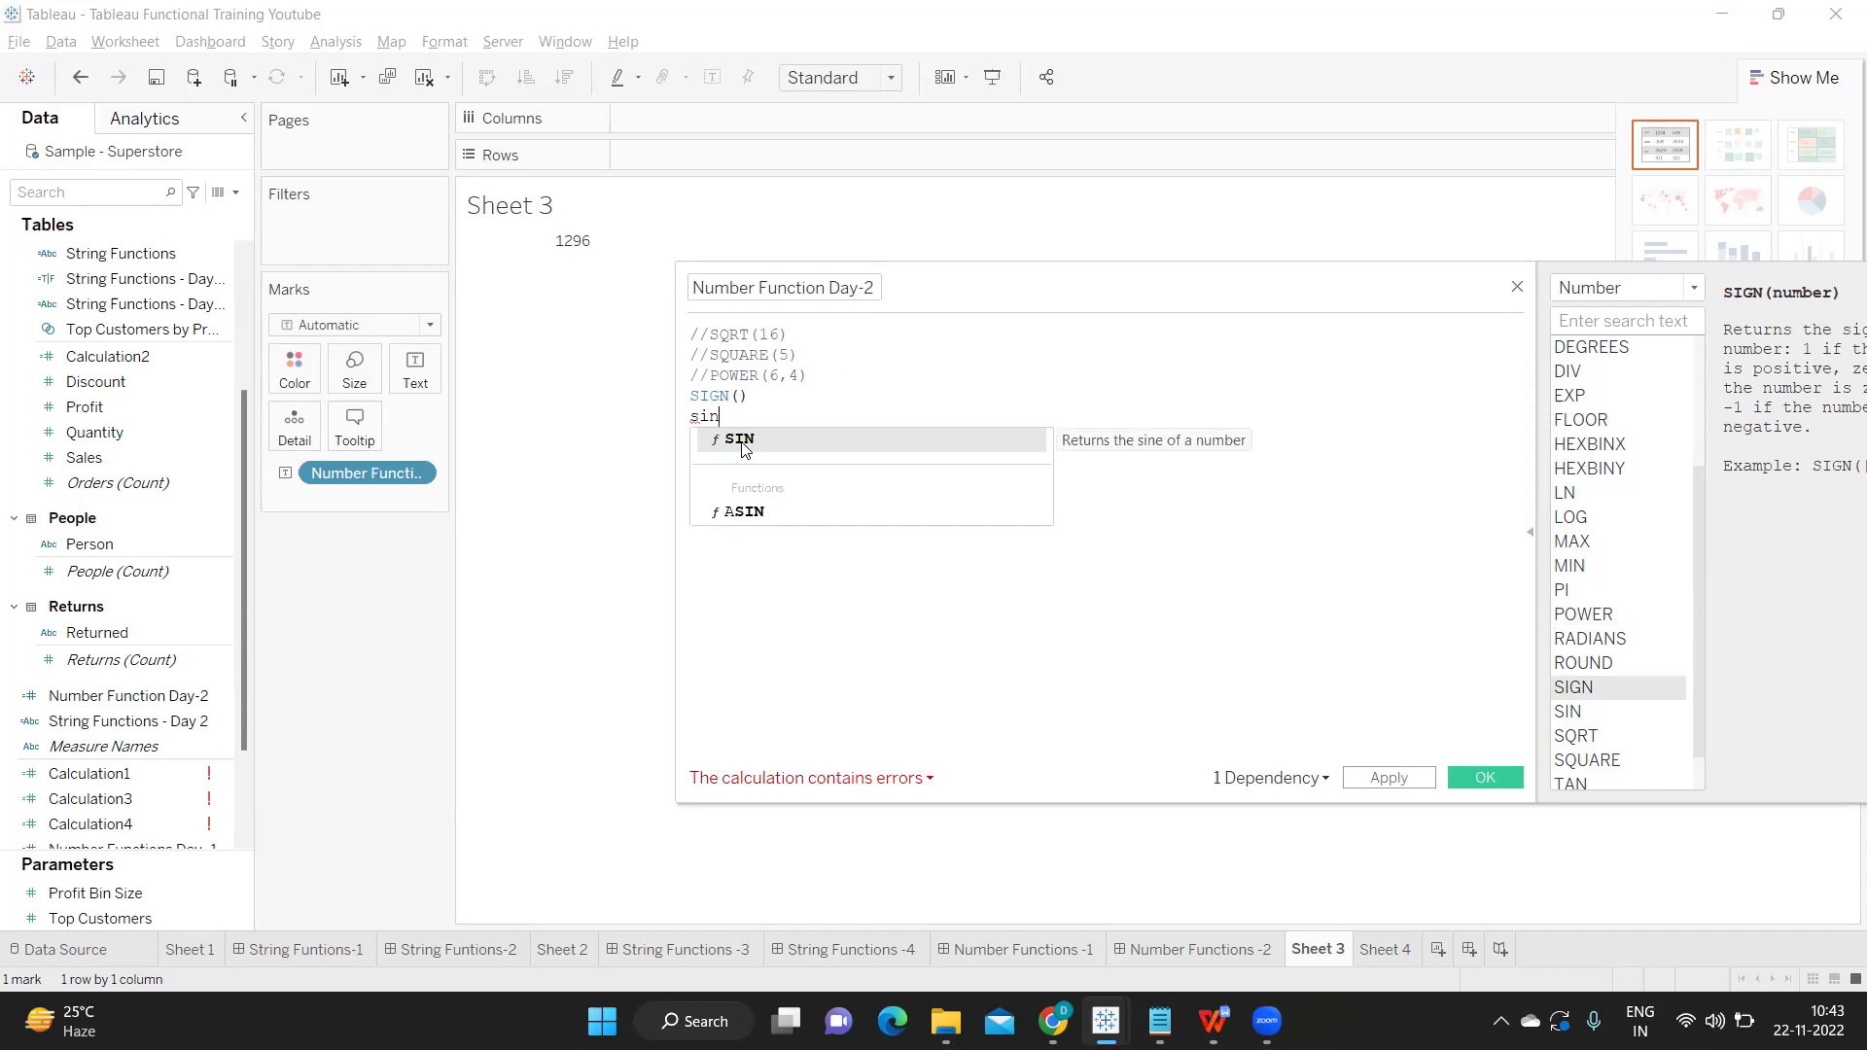
pyautogui.press('BackSpace')
pyautogui.press('BackSpace')
pyautogui.press('BackSpace')
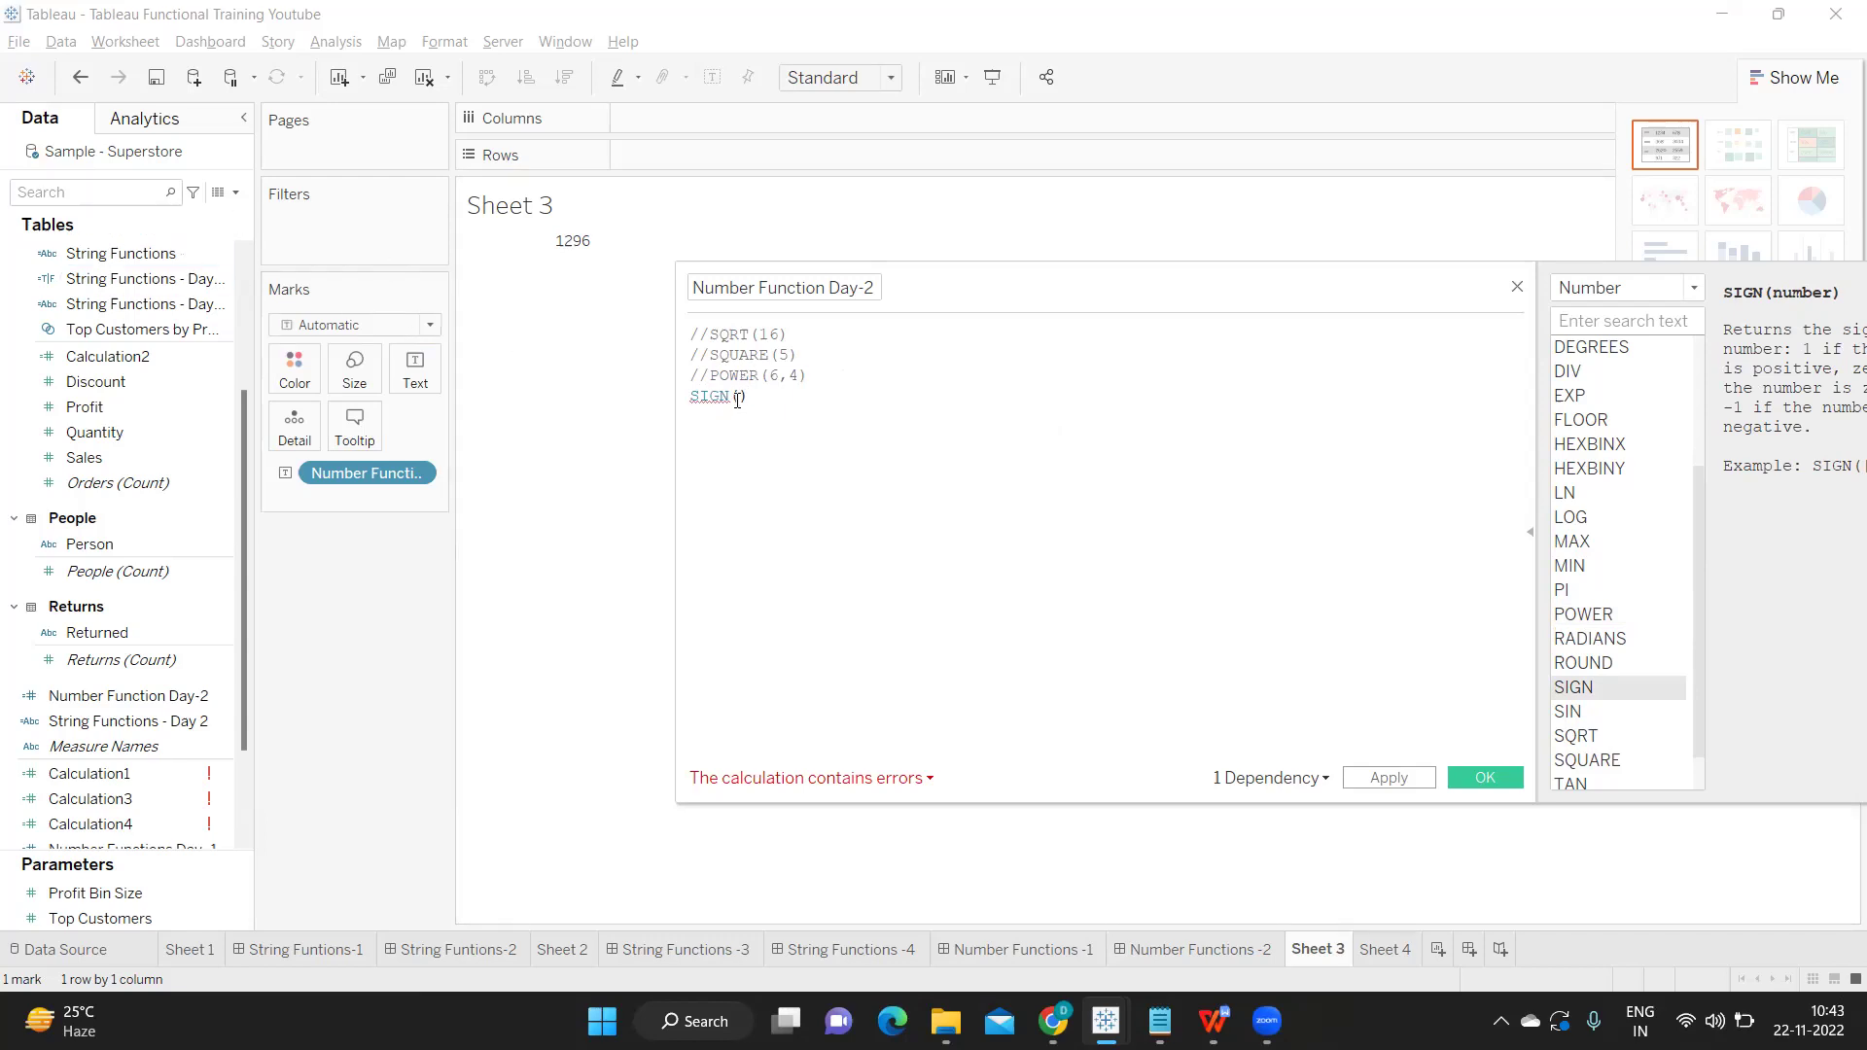
pyautogui.moveTo(958, 280)
pyautogui.mouseDown()
pyautogui.moveTo(796, 287)
pyautogui.moveTo(888, 308)
pyautogui.moveTo(922, 282)
pyautogui.mouseUp()
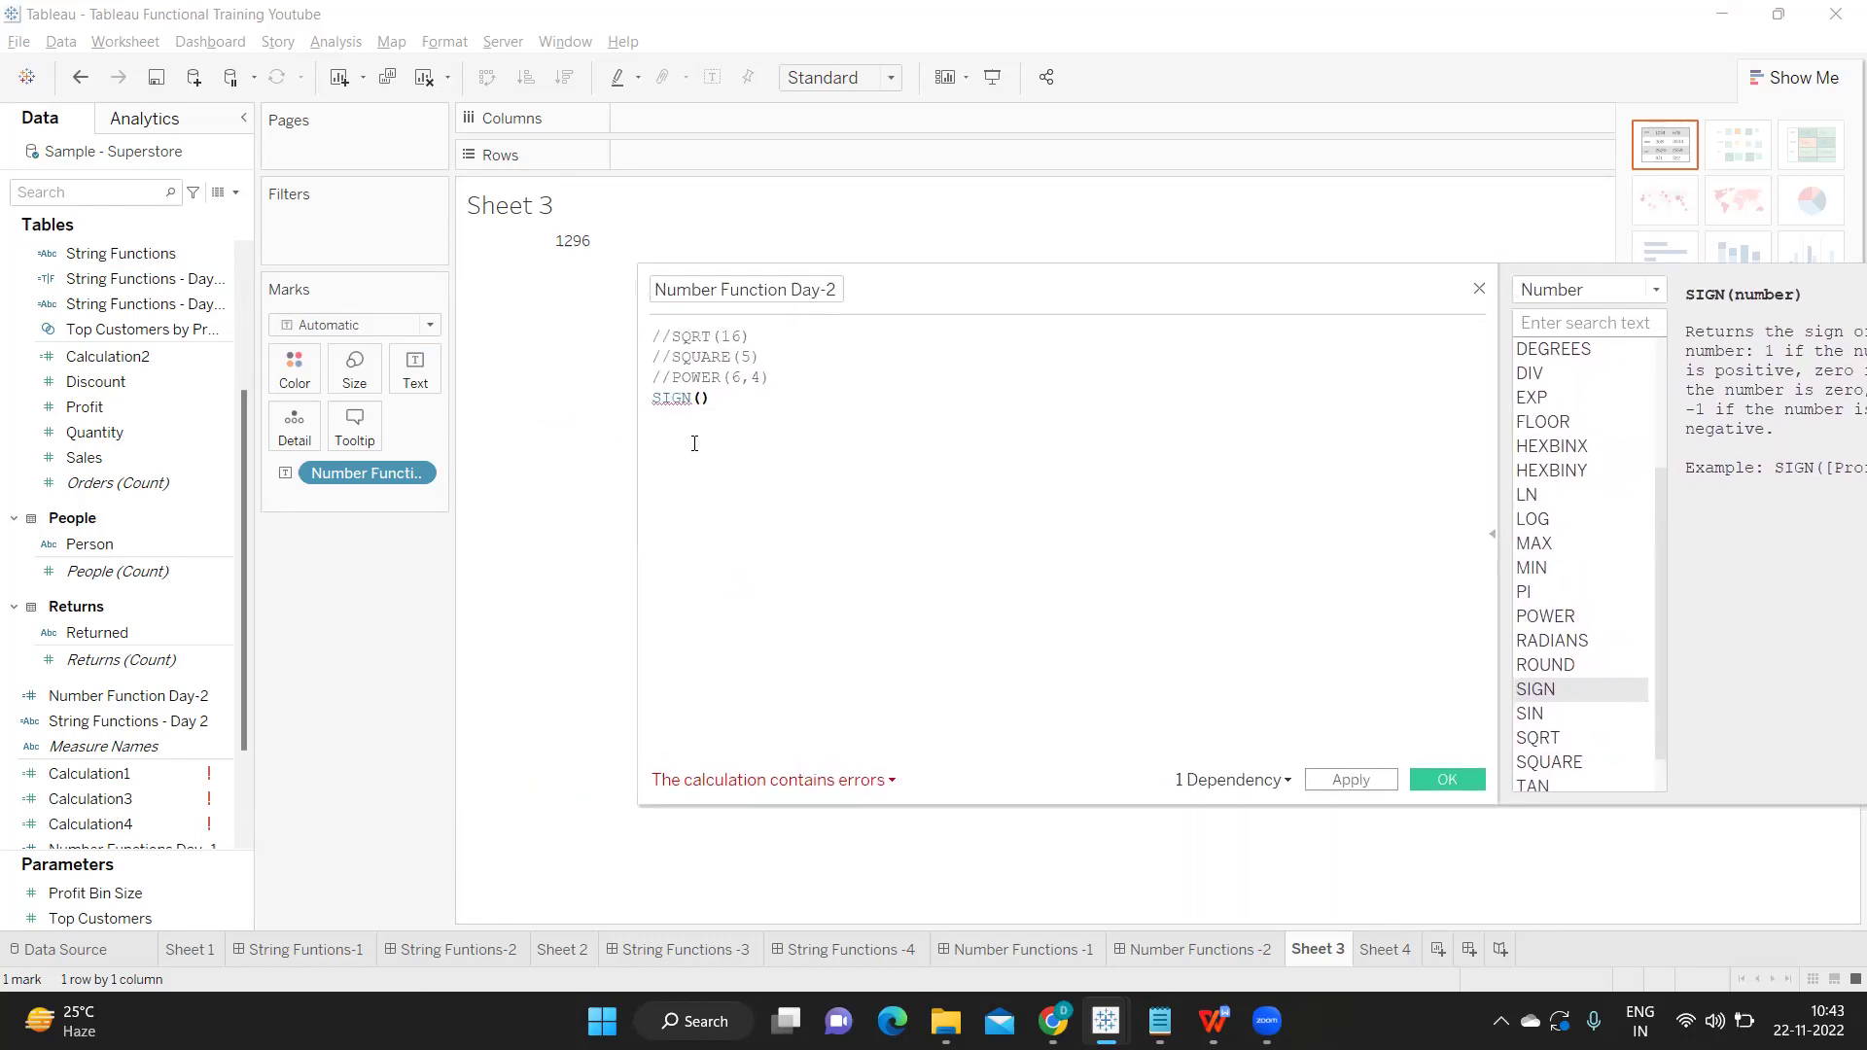
pyautogui.write('2')
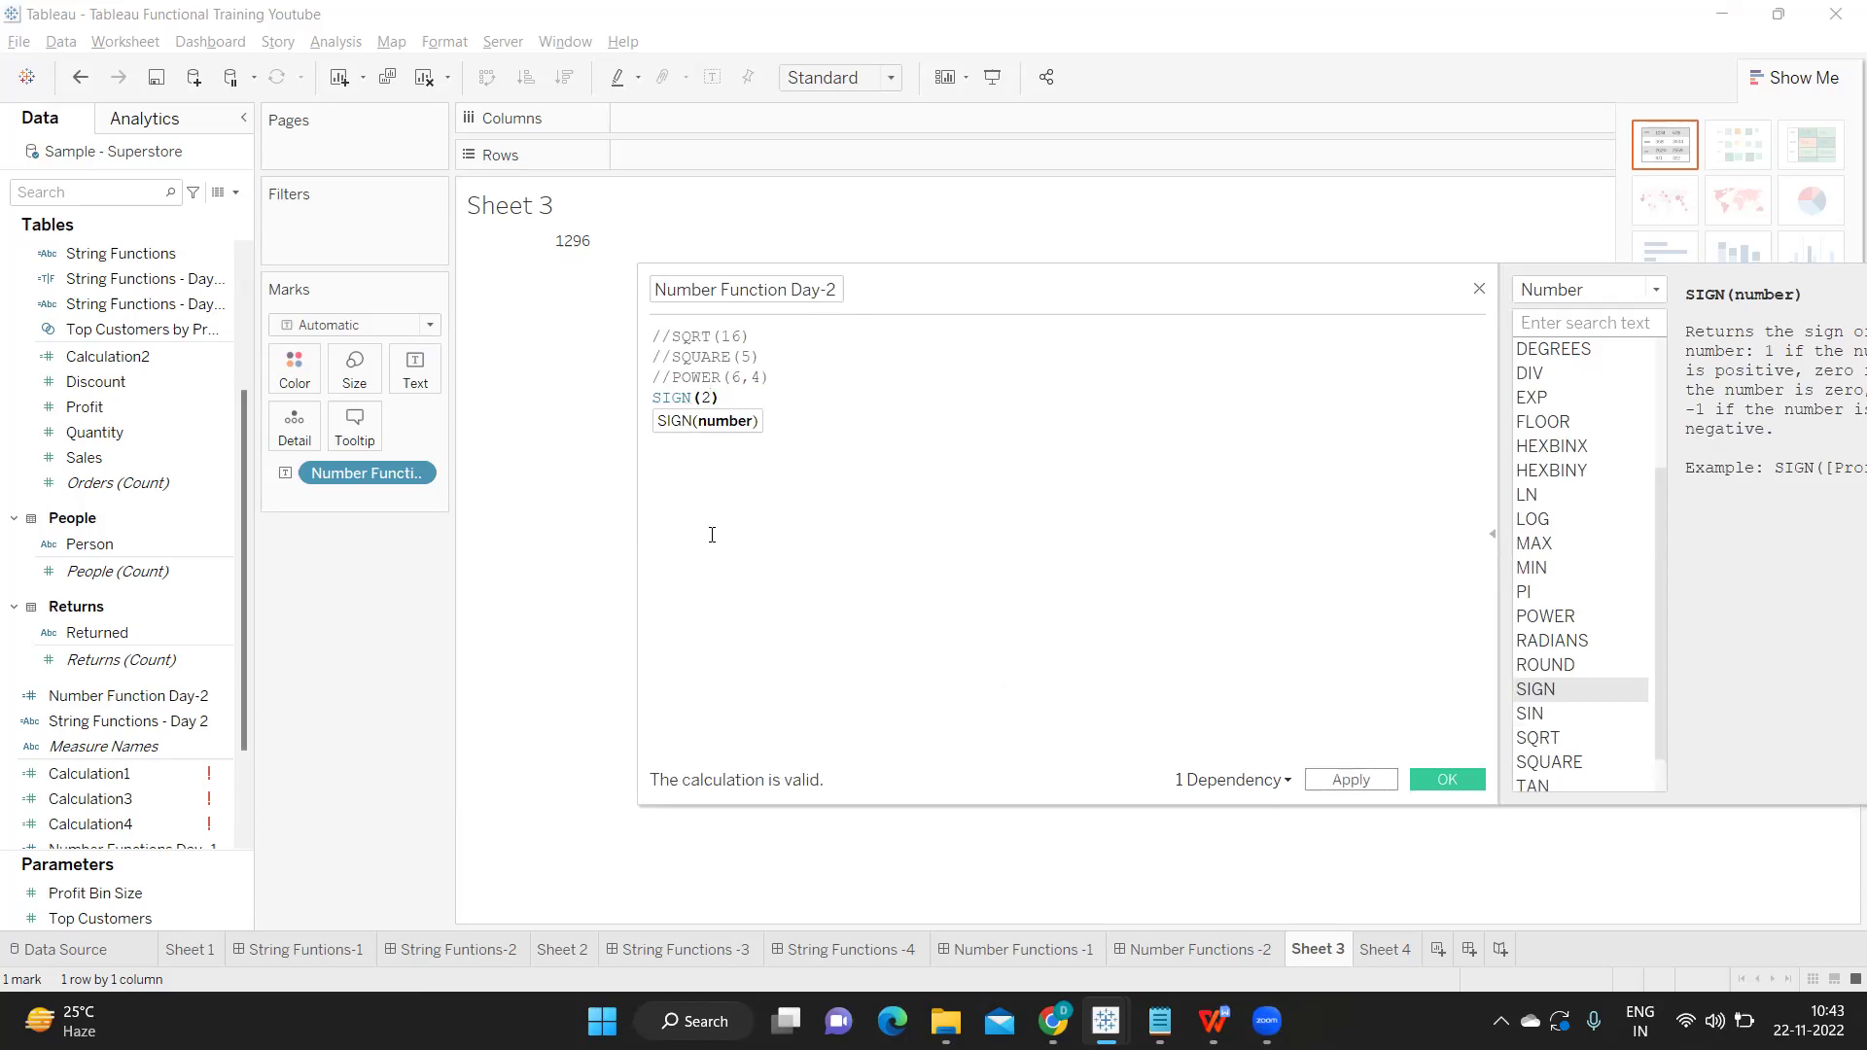
pyautogui.click(1355, 779)
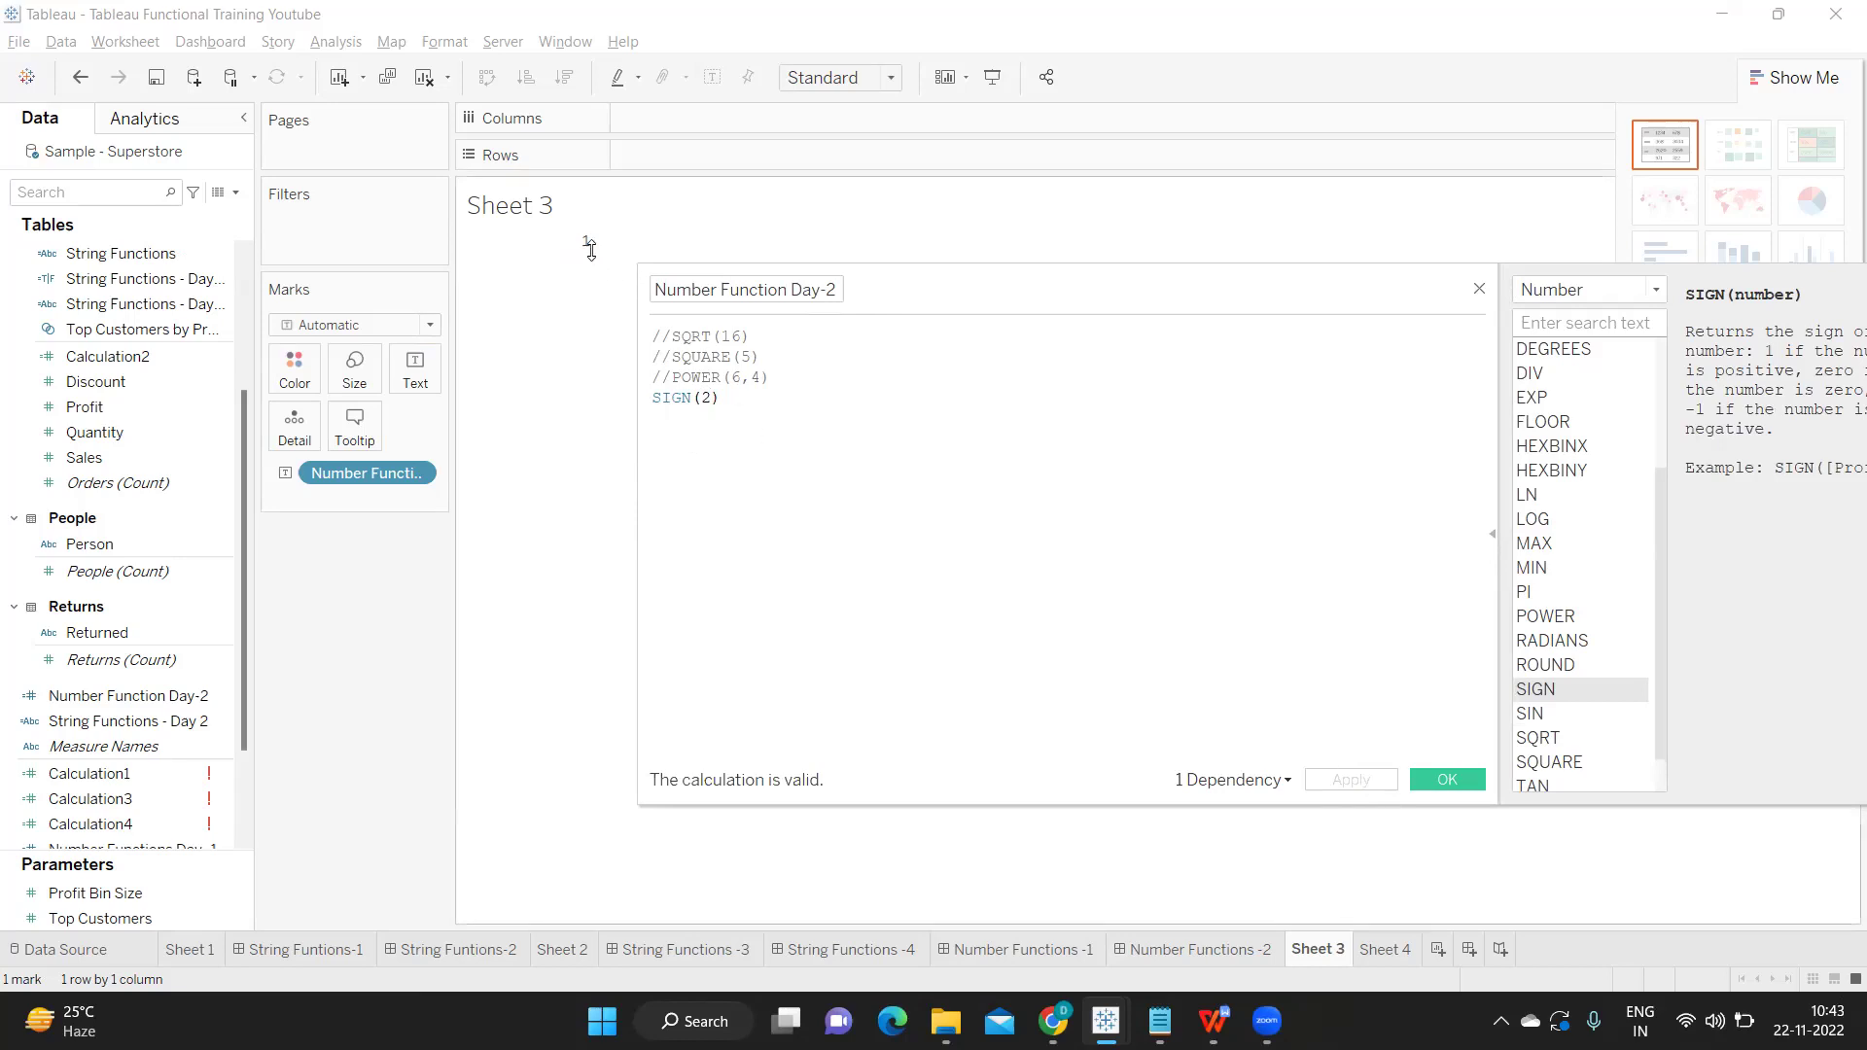
# Apply SIGN(-2) showing -1, then SIGN(0) showing 0.
pyautogui.click(705, 397)
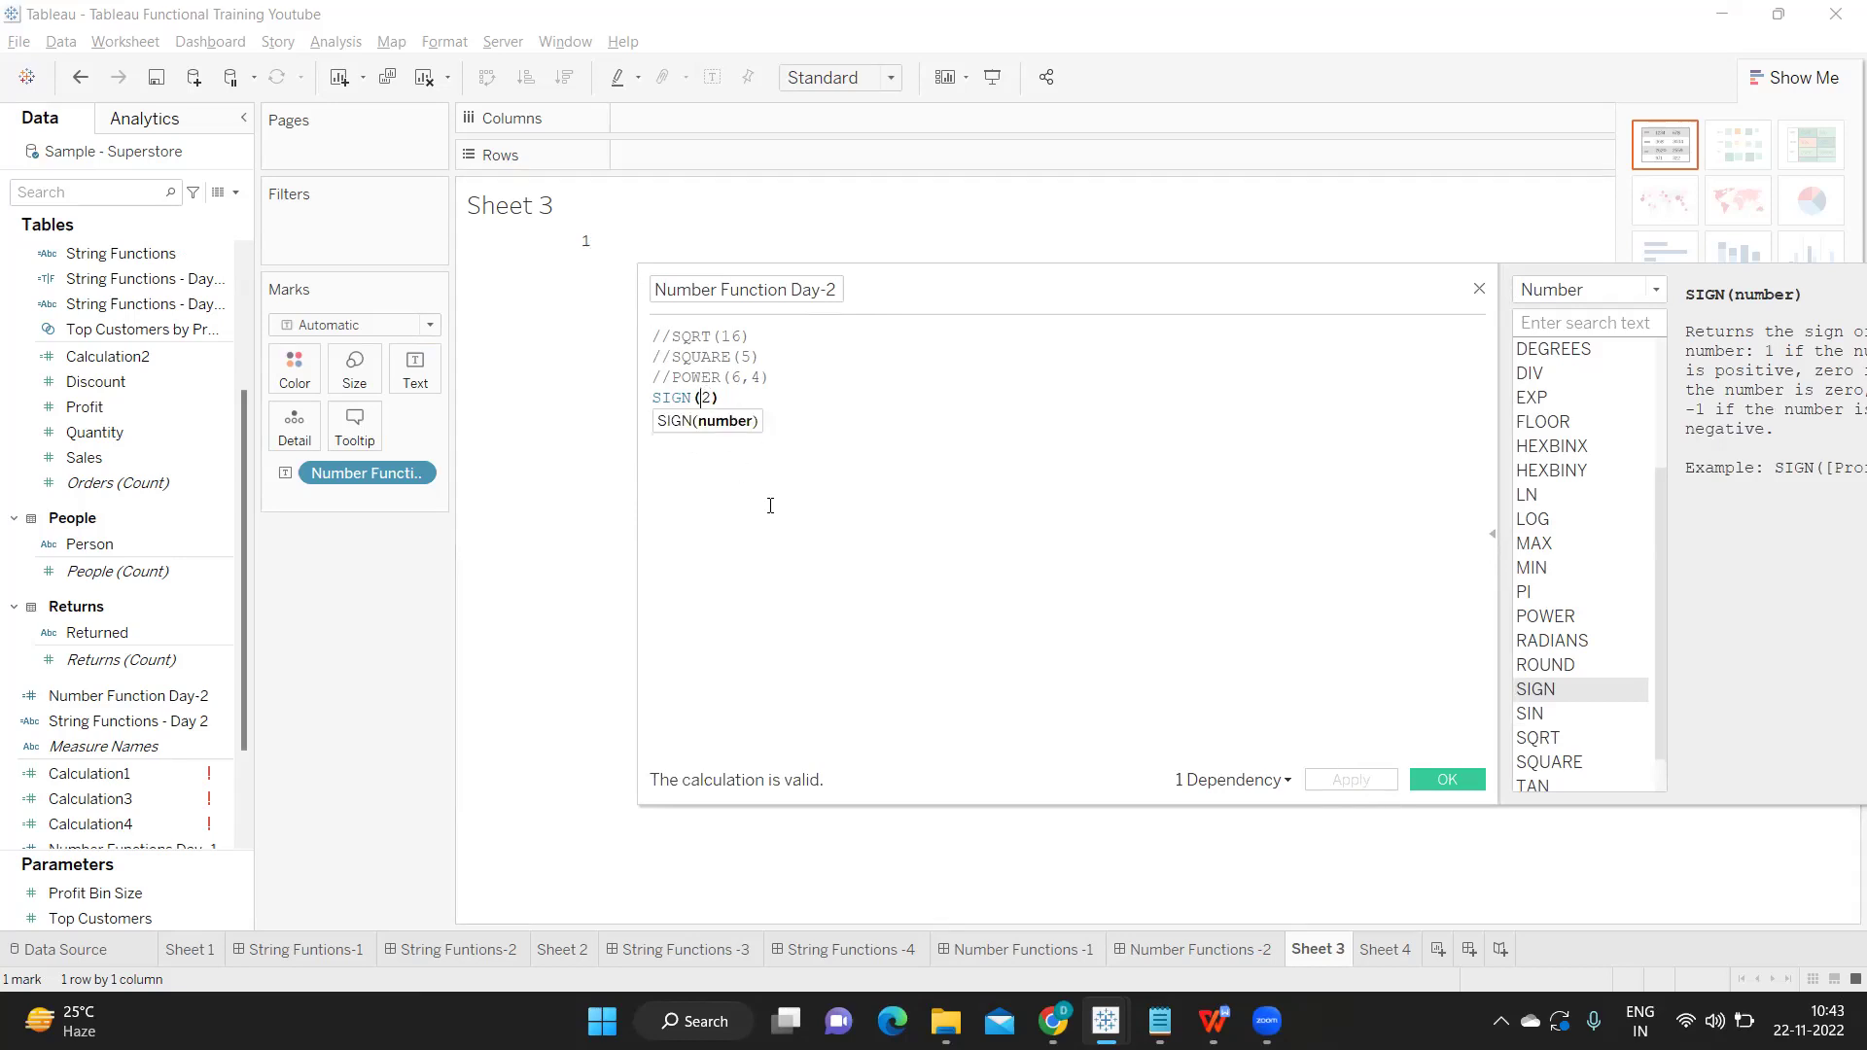
pyautogui.write('-')
pyautogui.click(1347, 779)
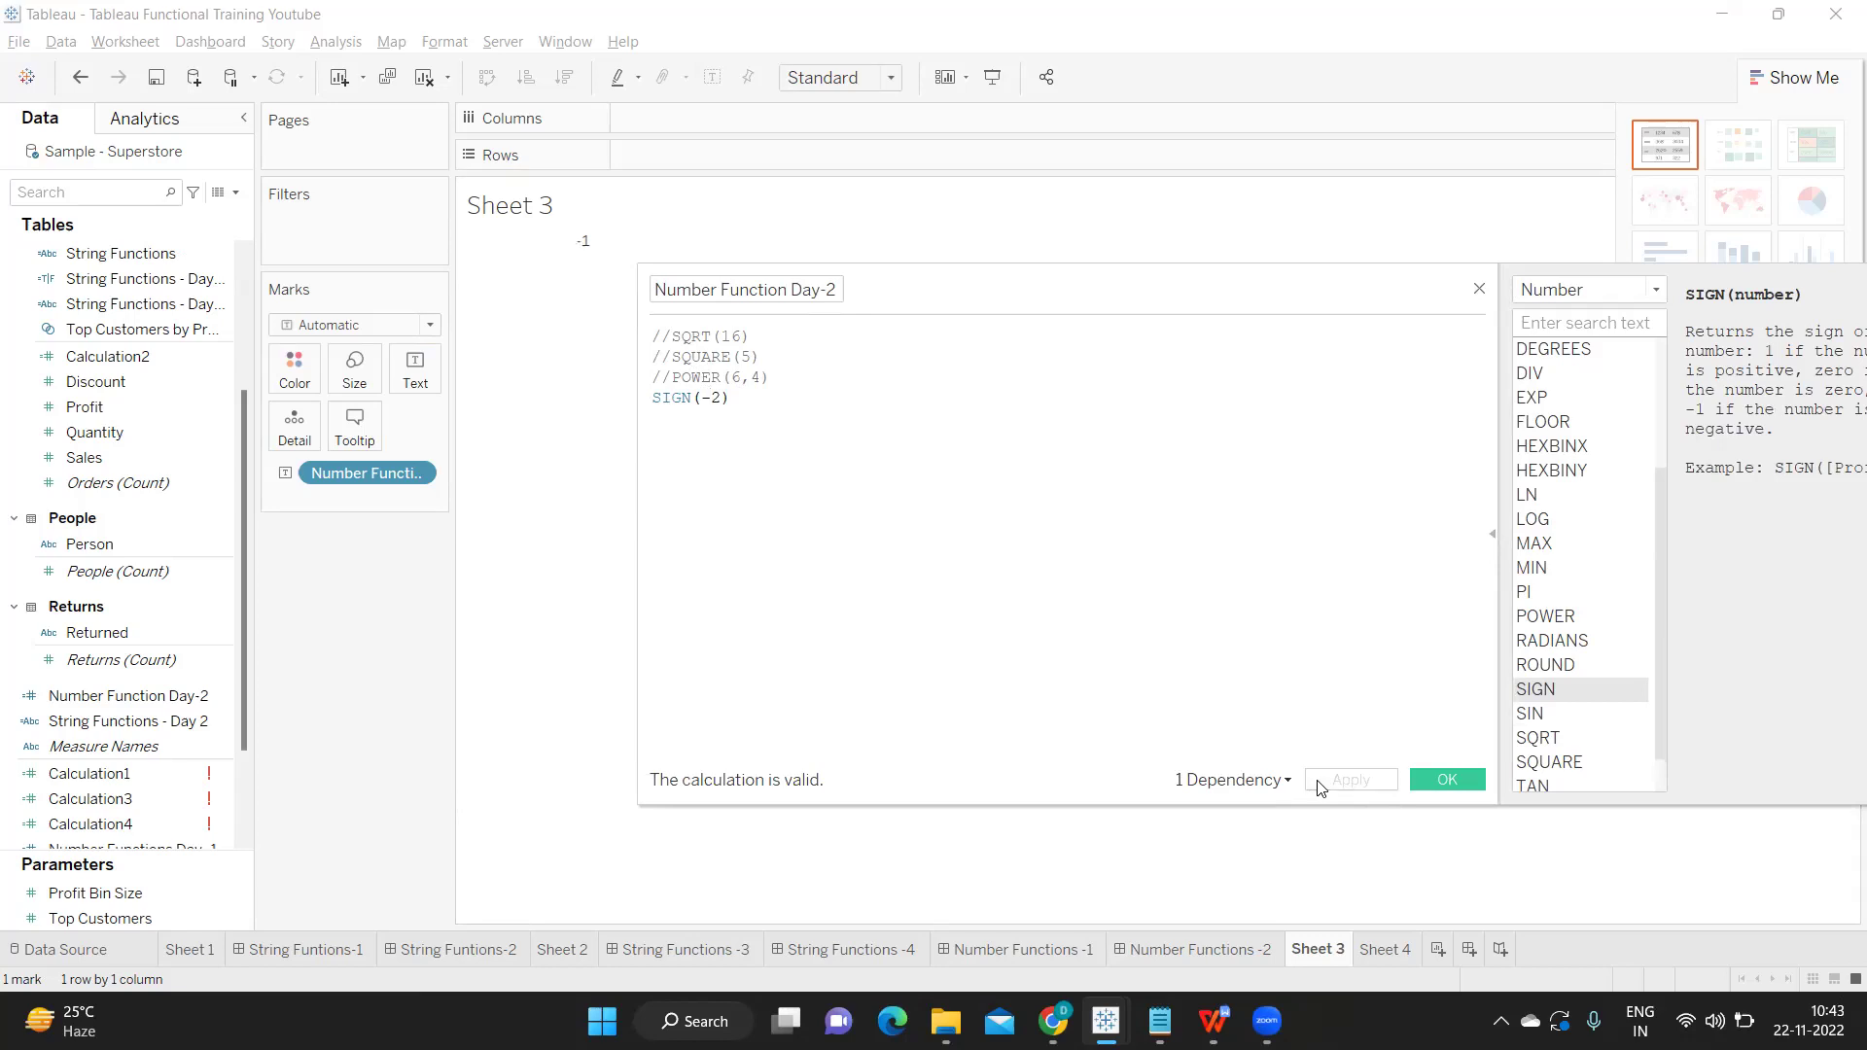
pyautogui.moveTo(533, 255)
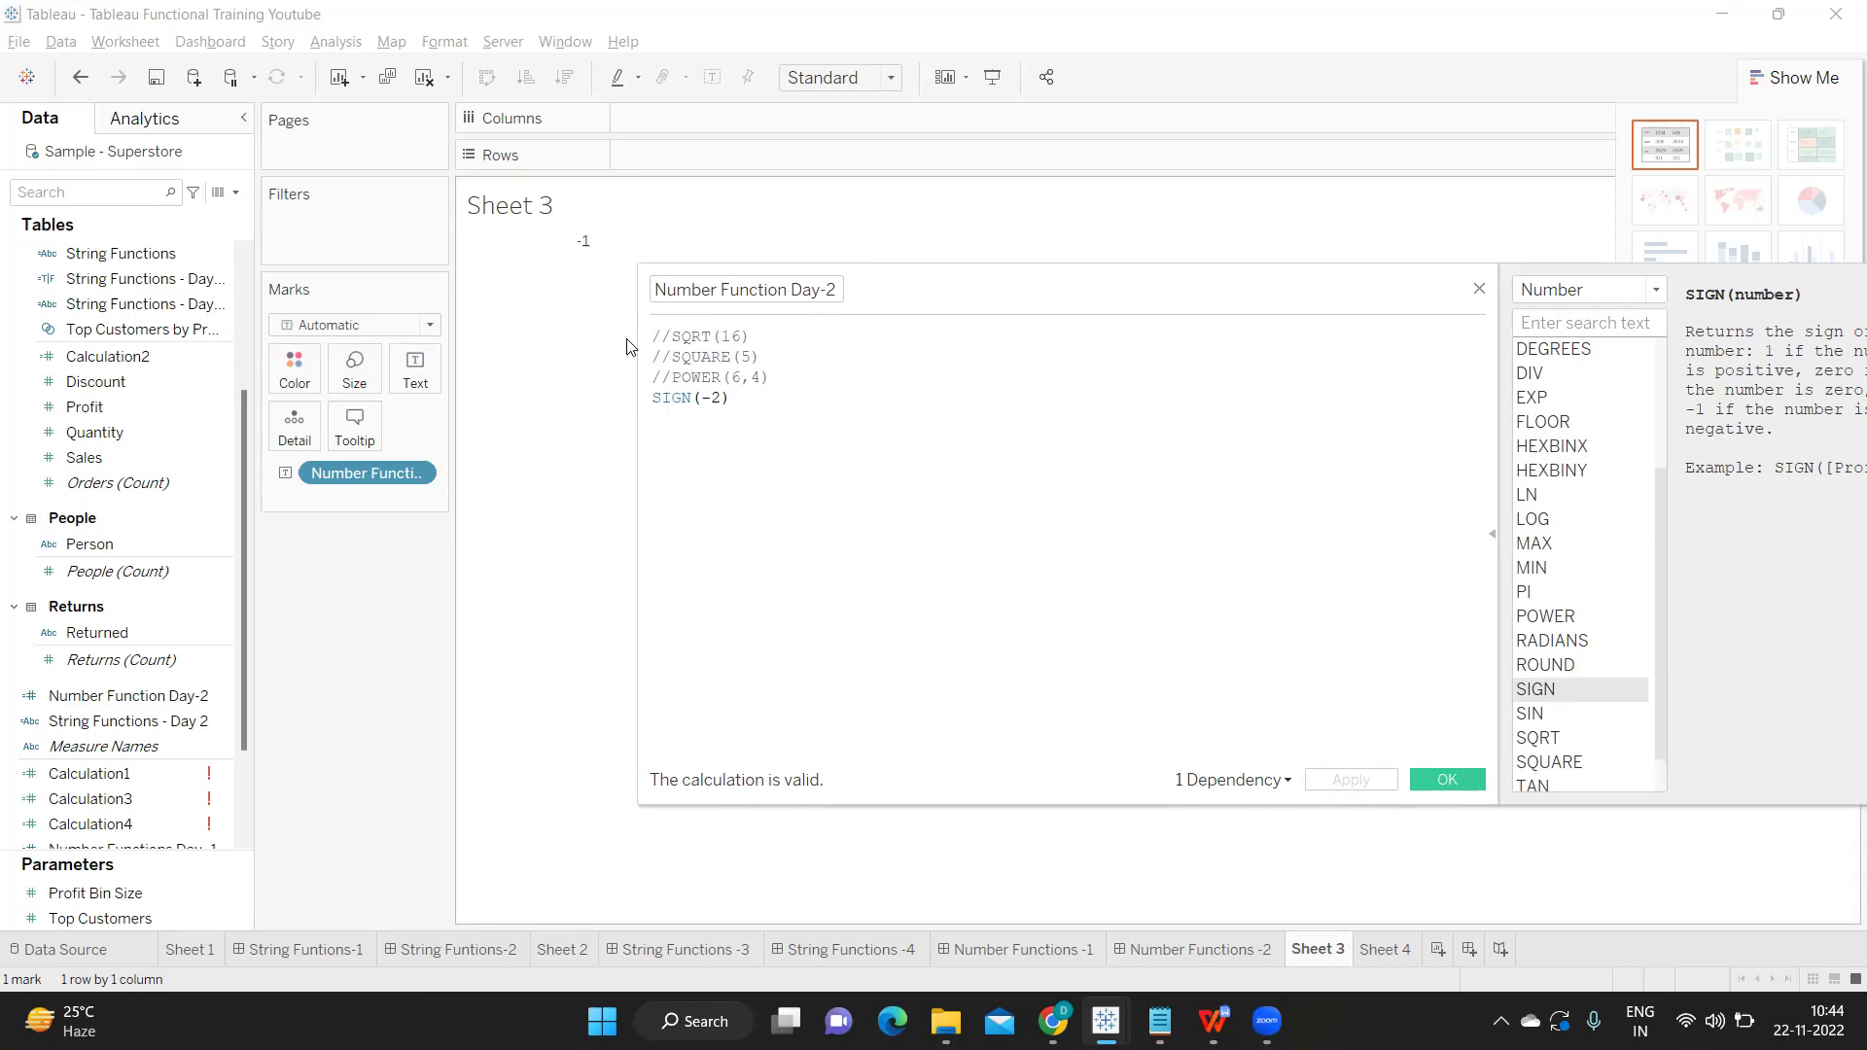
pyautogui.click(711, 398)
pyautogui.moveTo(710, 400); pyautogui.dragTo(705, 402)
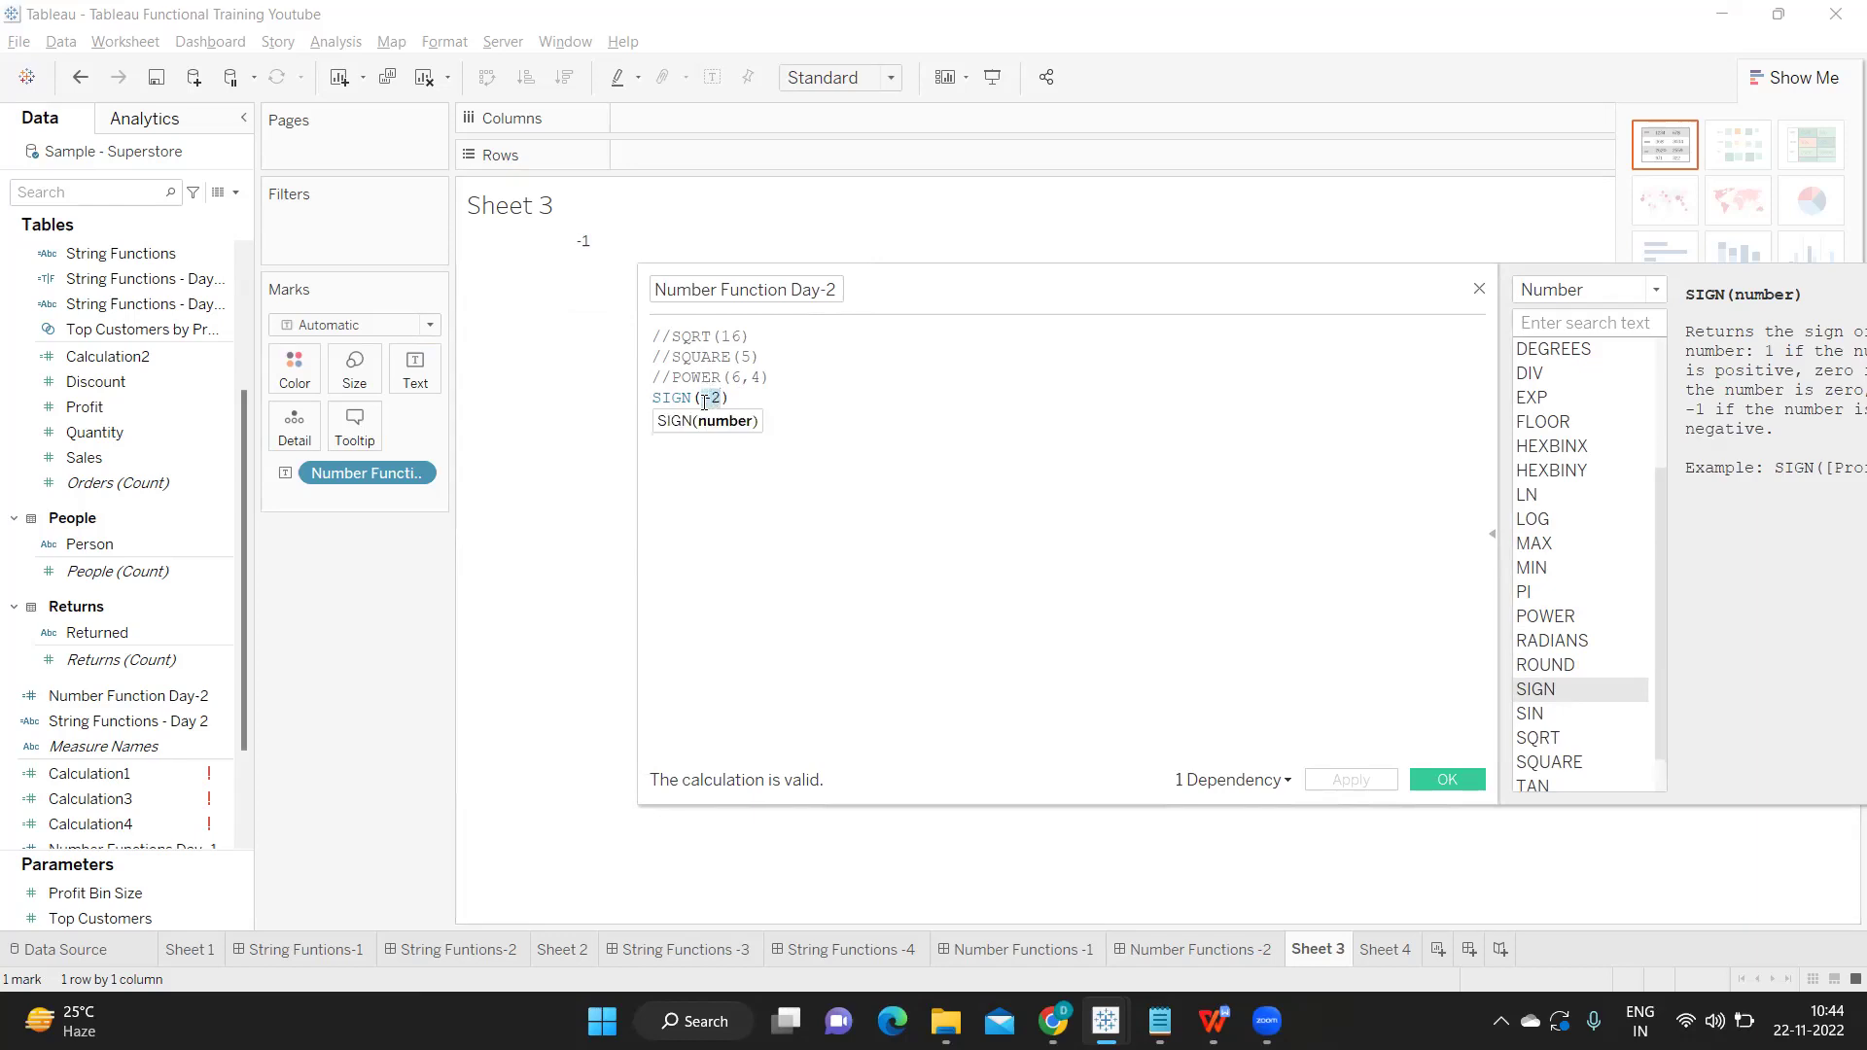
pyautogui.write('0')
pyautogui.click(1356, 782)
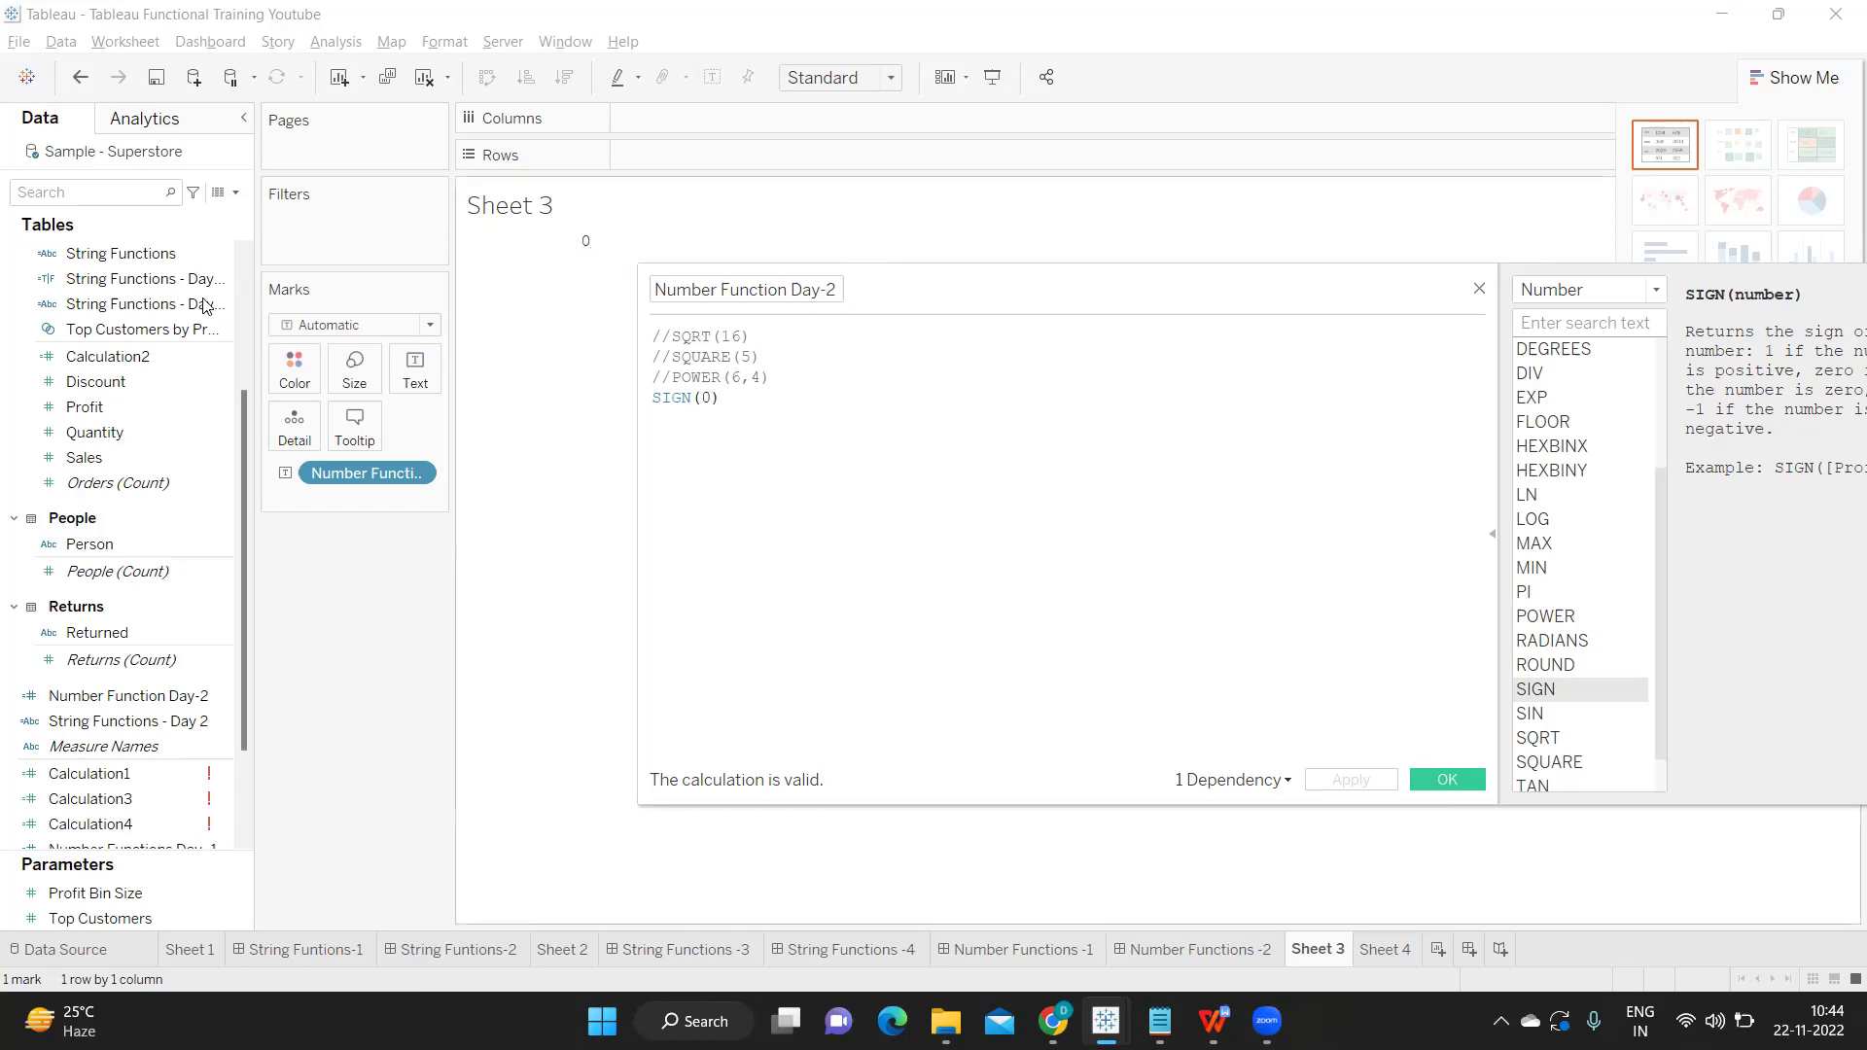
# Put Sub-Category on Rows and Profit as the text labels on Sheet 3.
pyautogui.click(111, 193)
pyautogui.write('su')
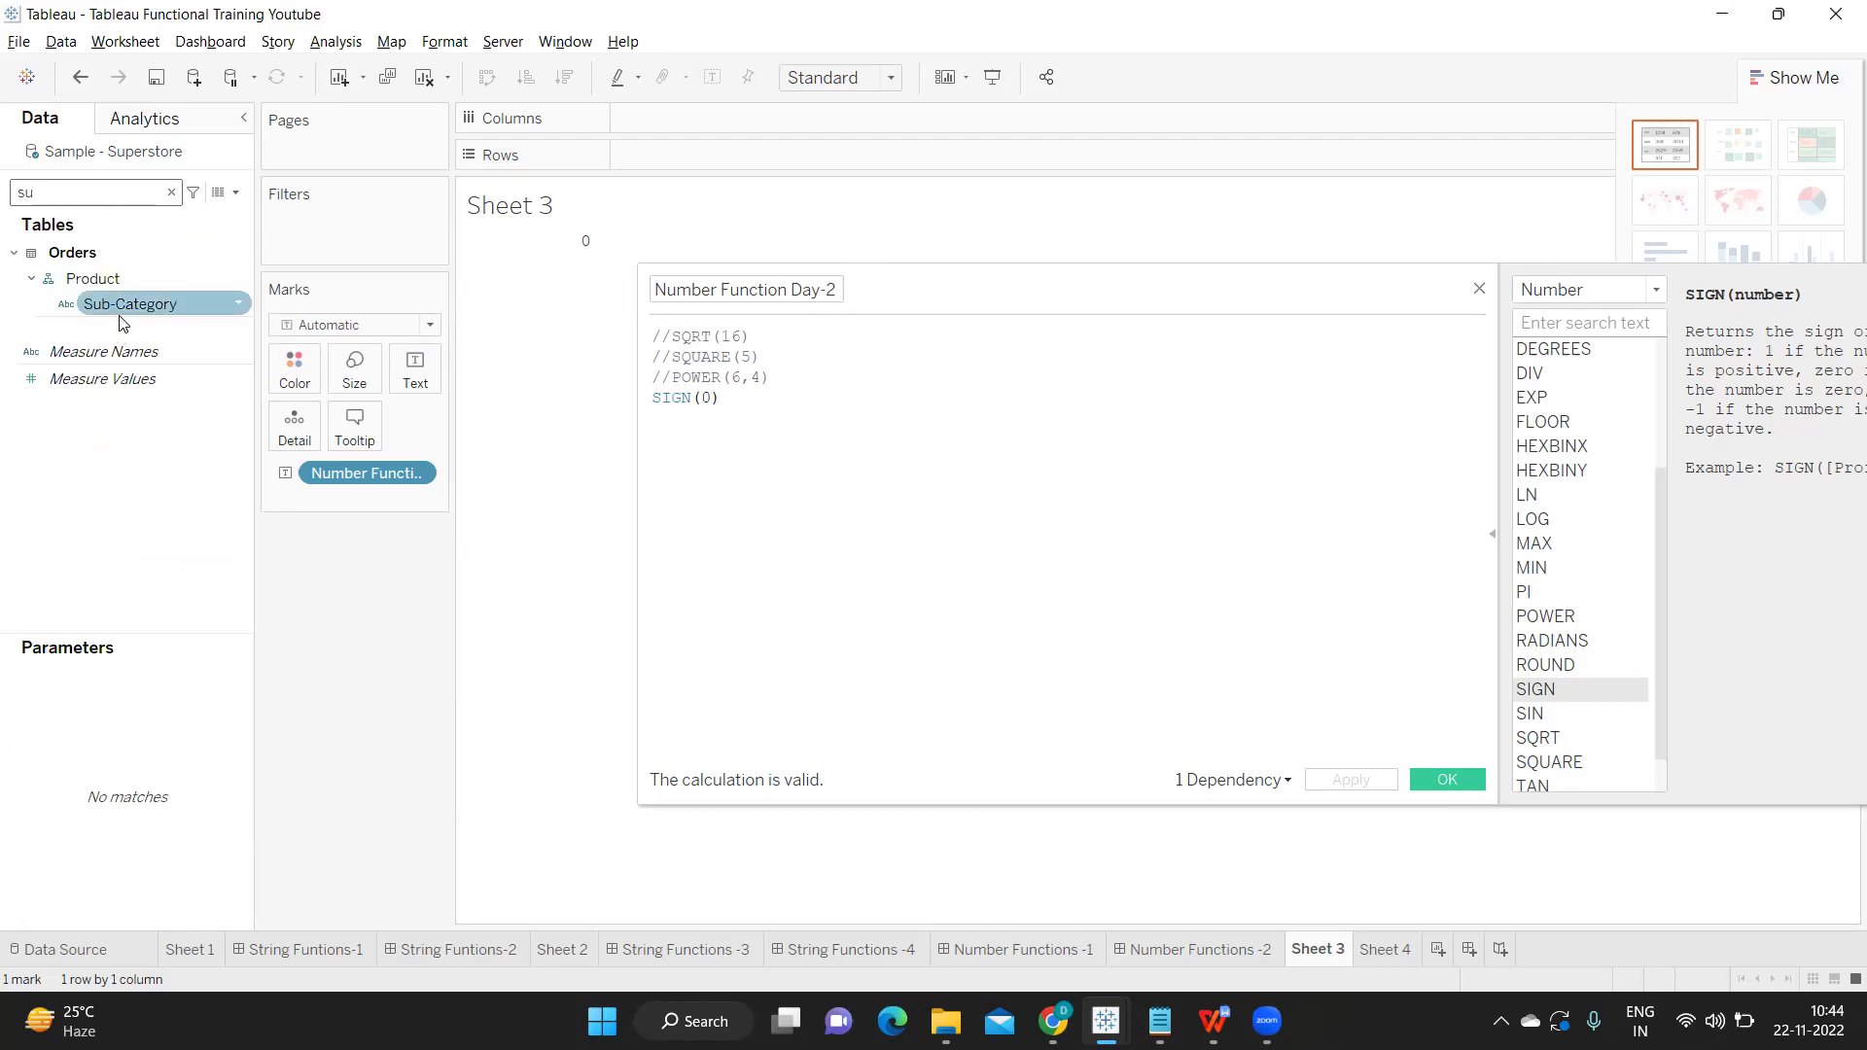
pyautogui.moveTo(119, 304); pyautogui.dragTo(744, 153)
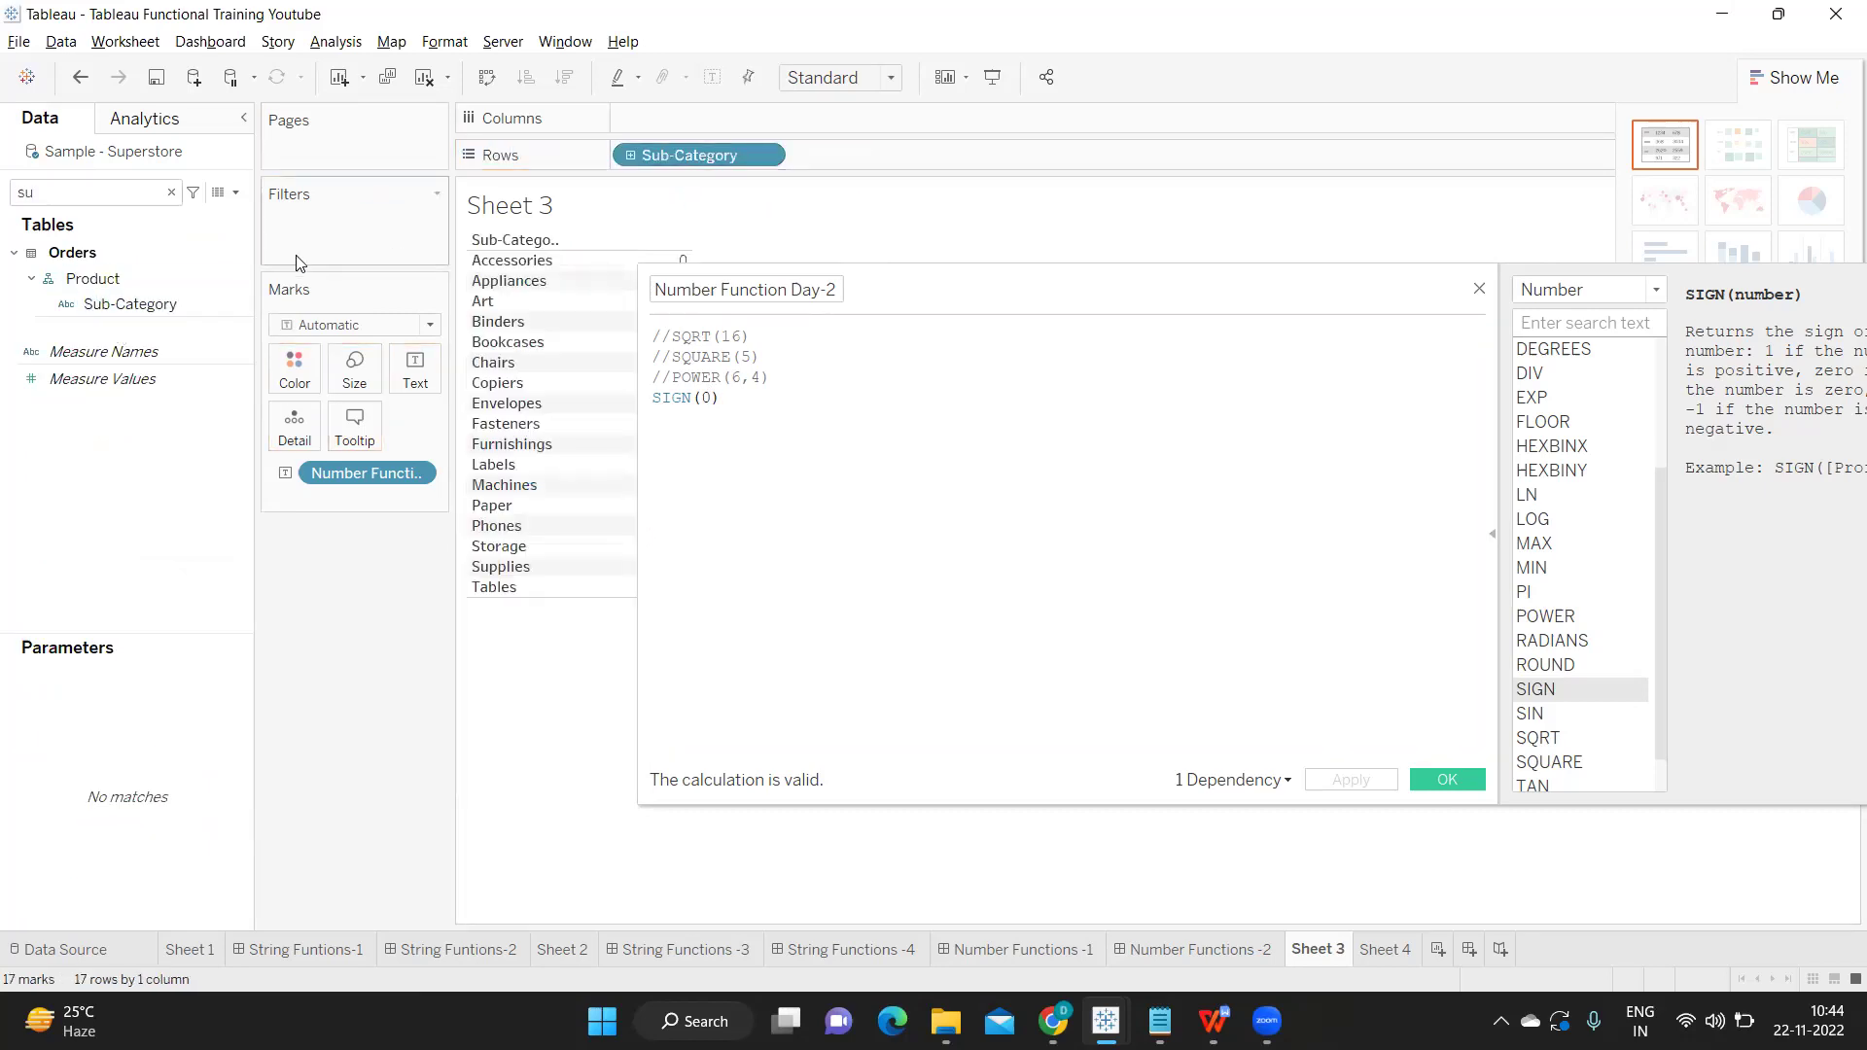
pyautogui.click(132, 202)
pyautogui.write('pr')
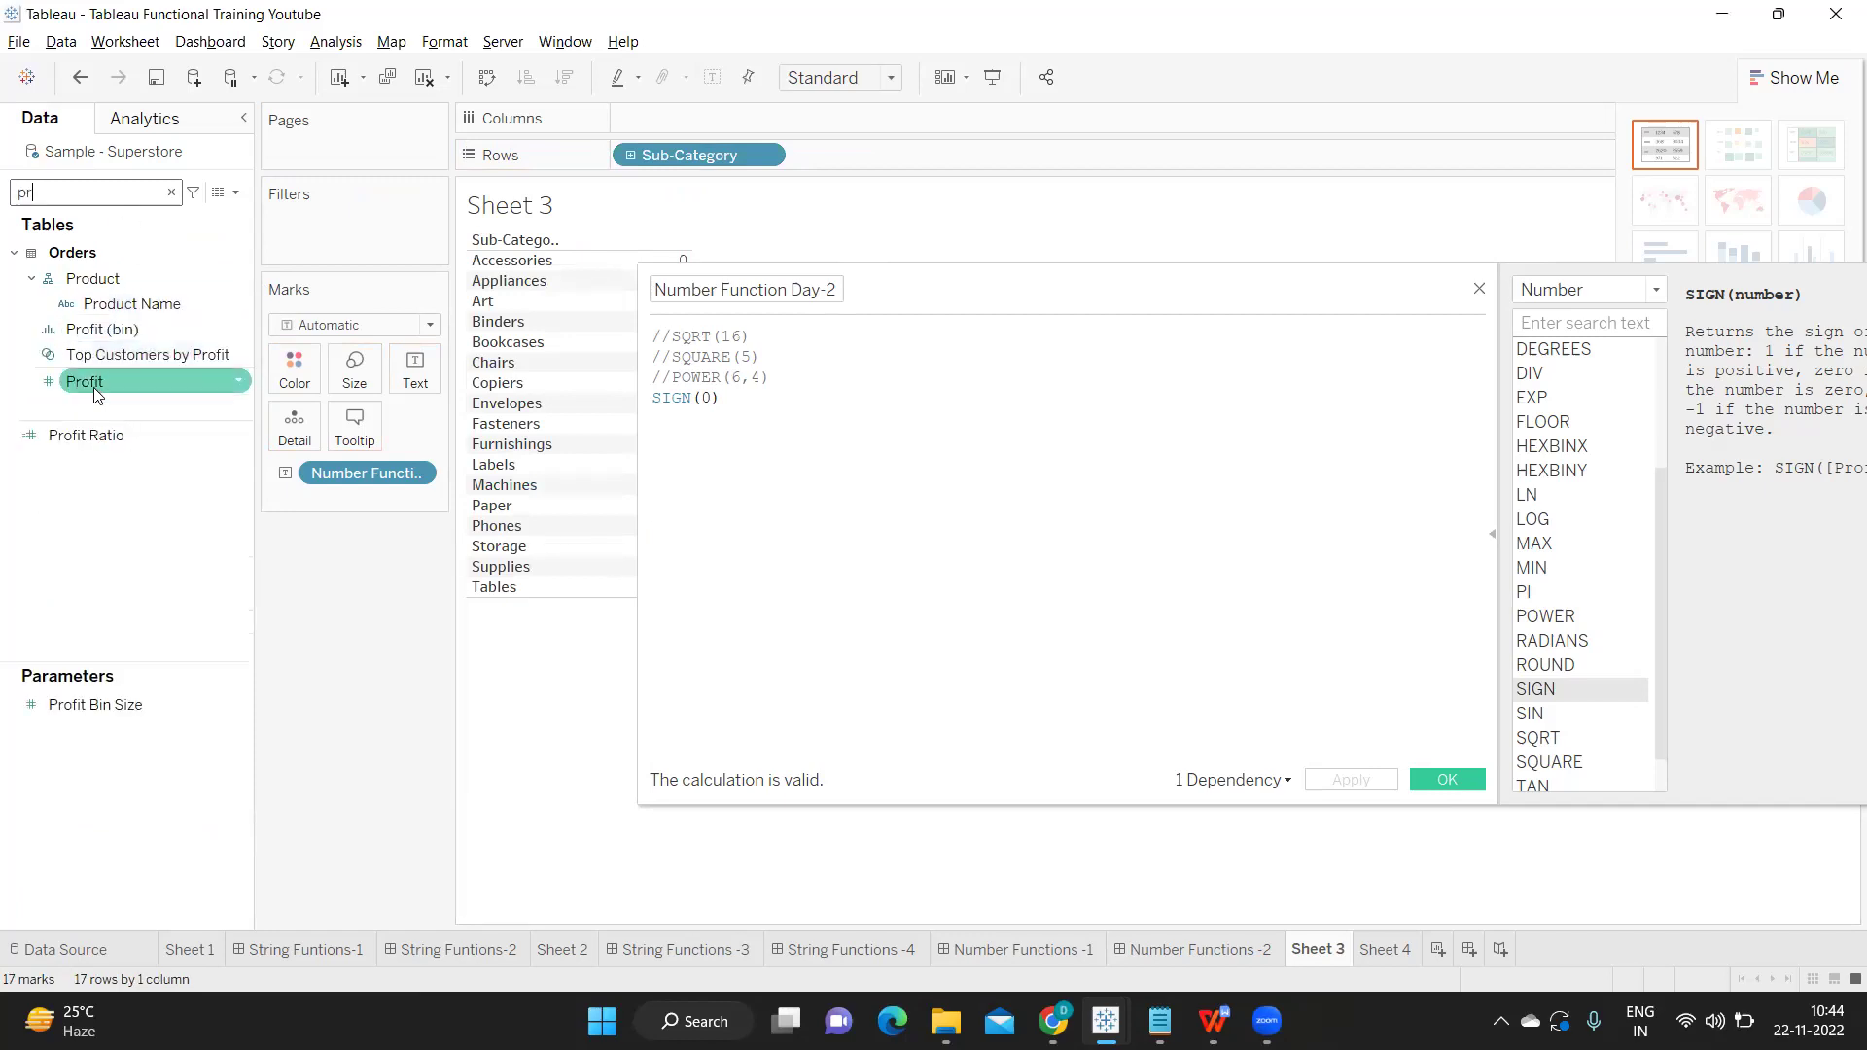
pyautogui.moveTo(97, 394); pyautogui.dragTo(418, 387)
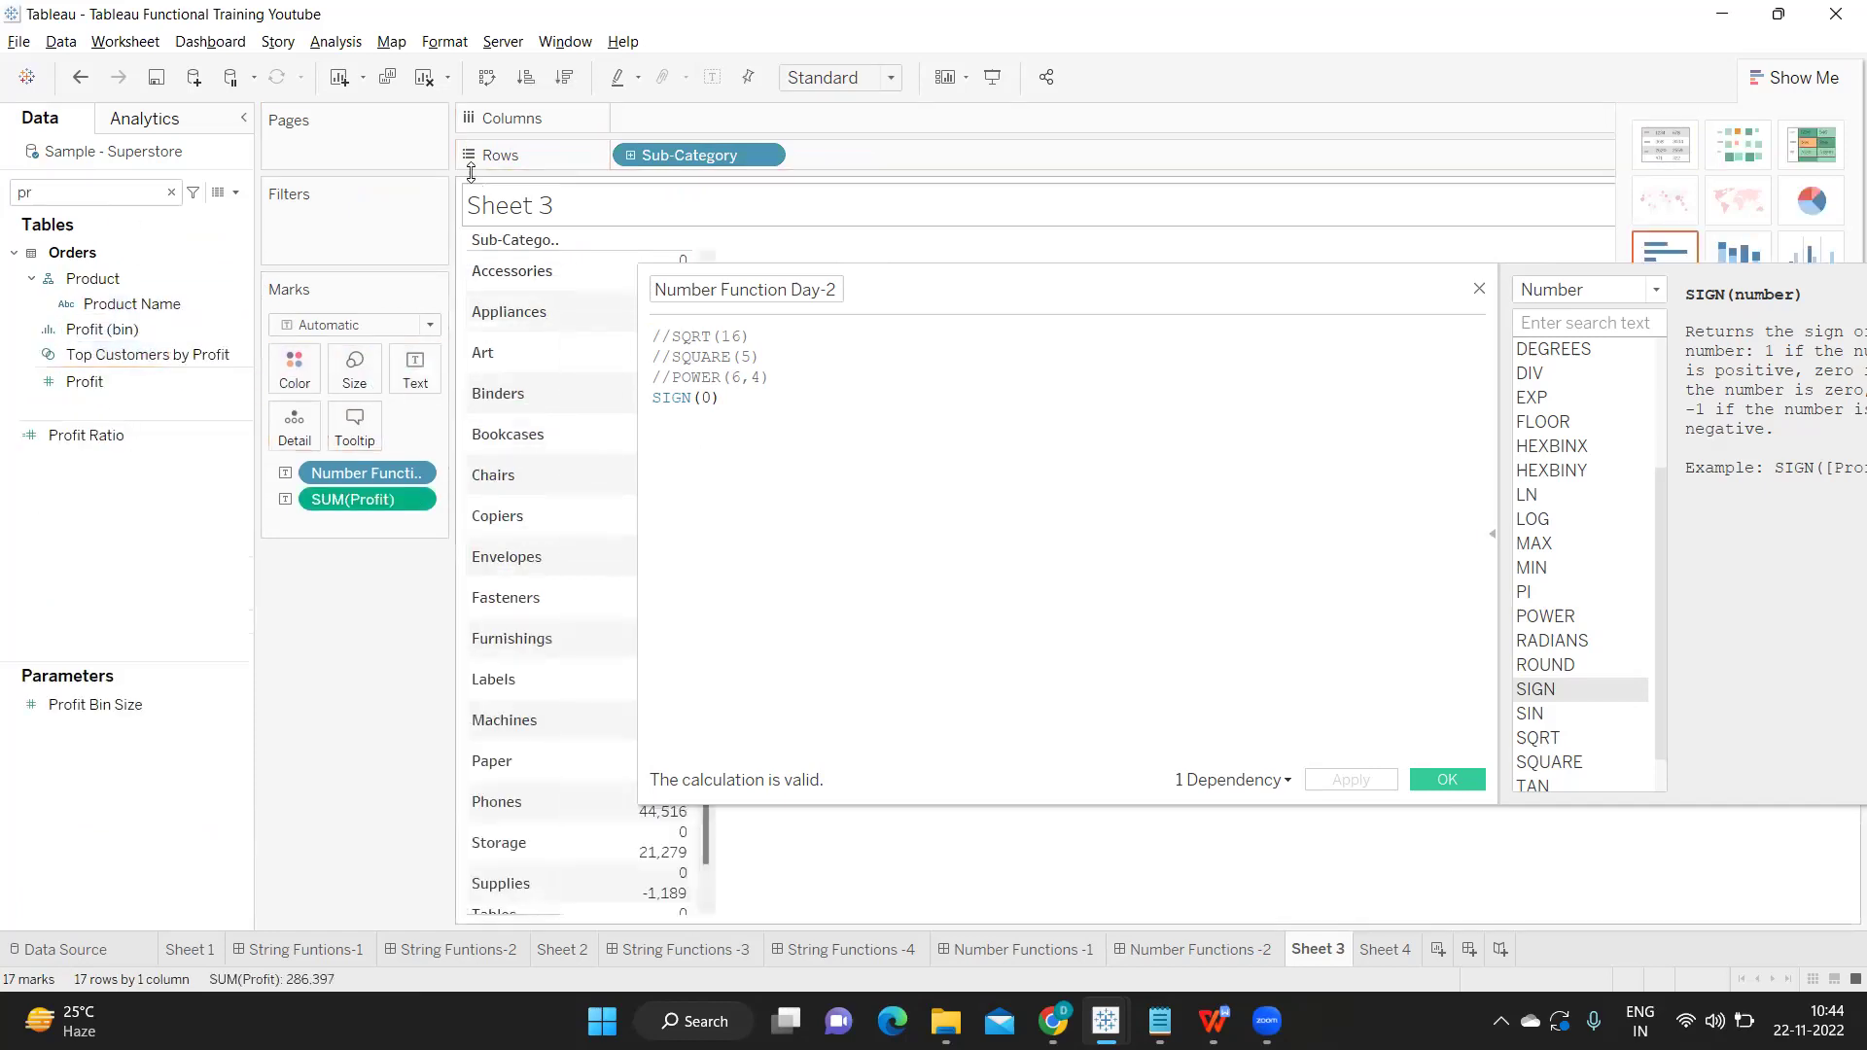
# Sort sub-categories by profit descending and remove Number Function Day-2 from the Marks card.
pyautogui.click(564, 76)
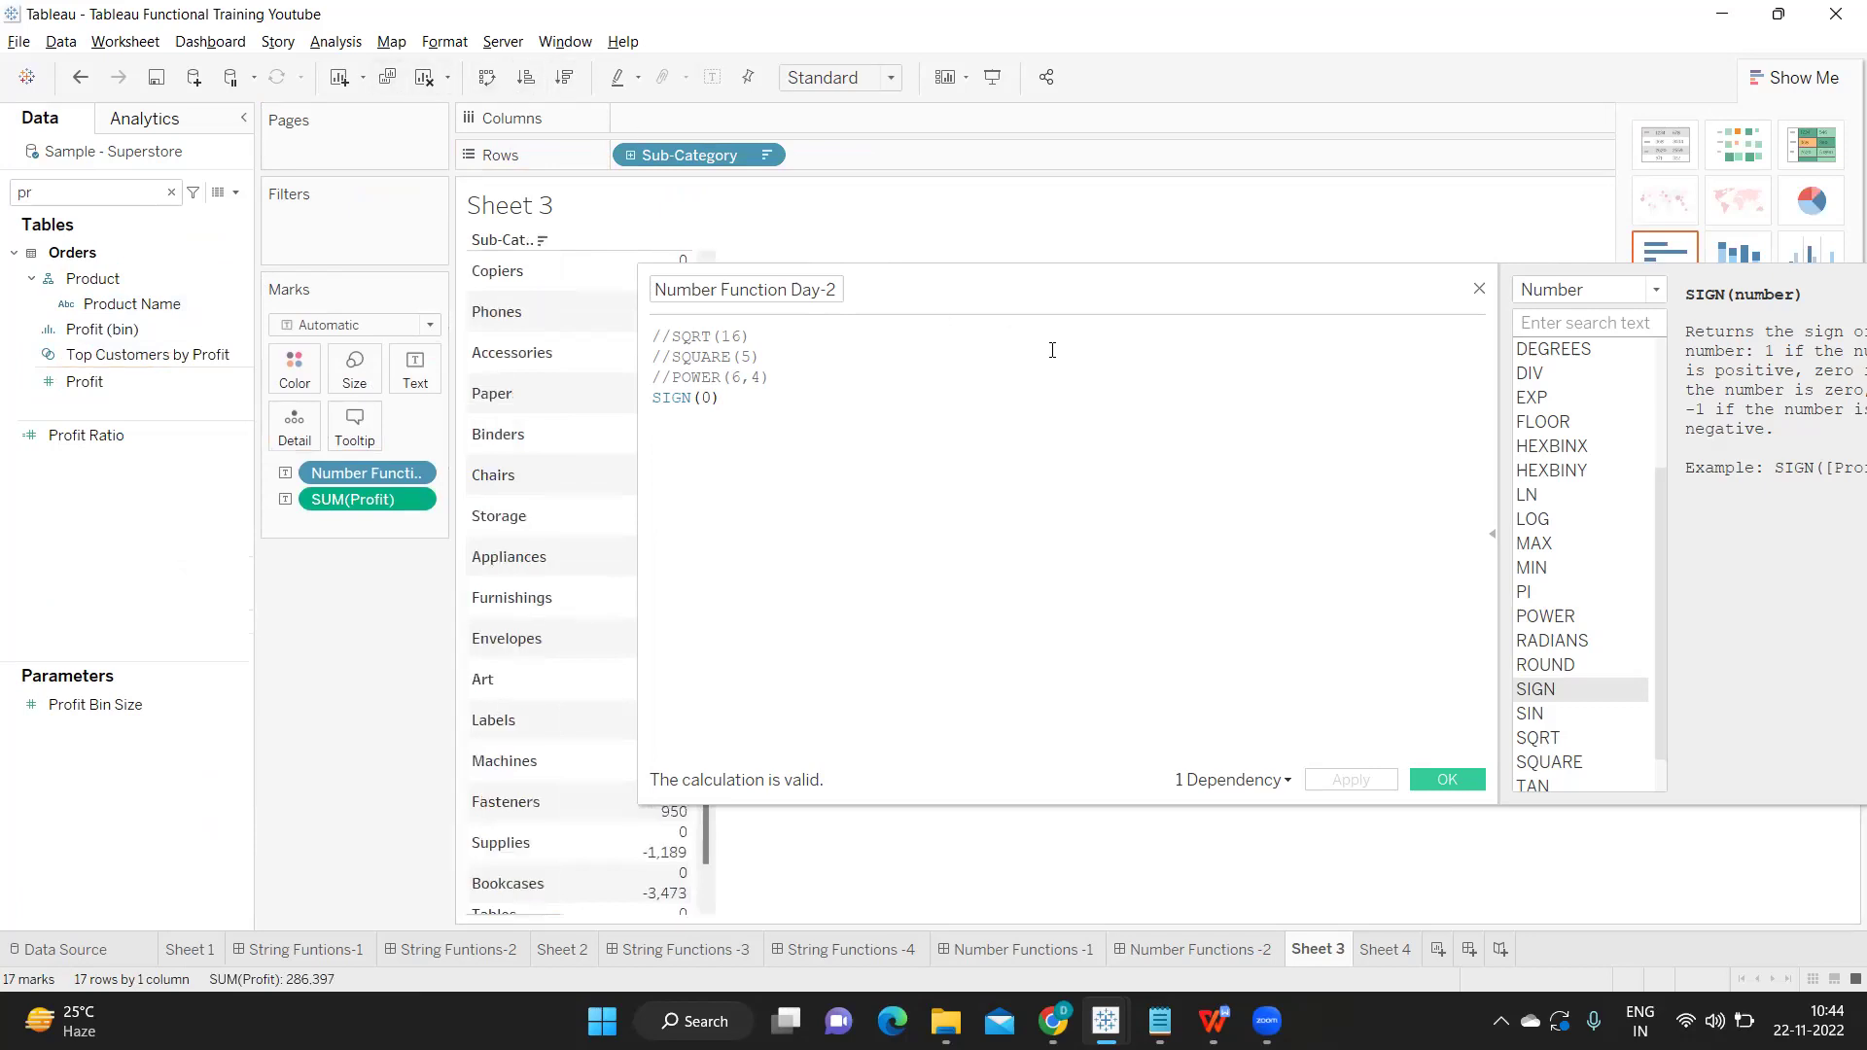
pyautogui.moveTo(1145, 275); pyautogui.dragTo(1267, 216)
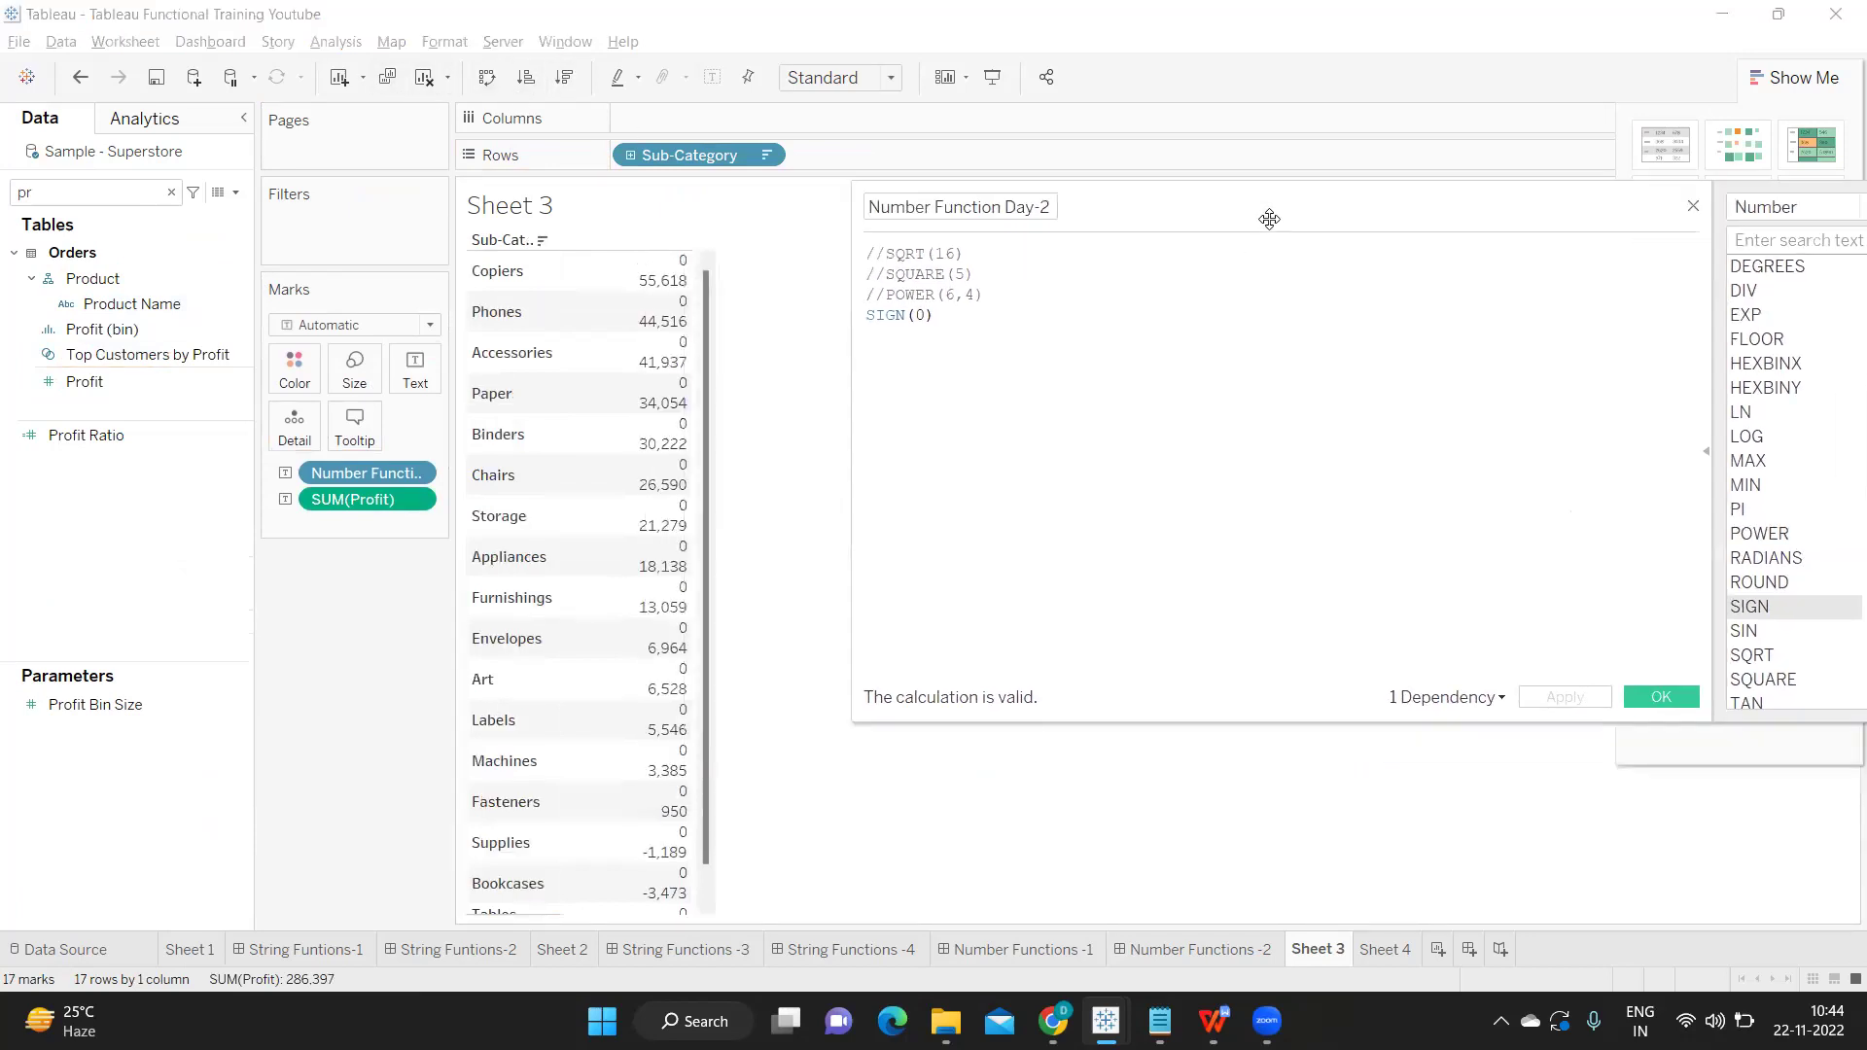
pyautogui.moveTo(324, 473); pyautogui.dragTo(326, 603)
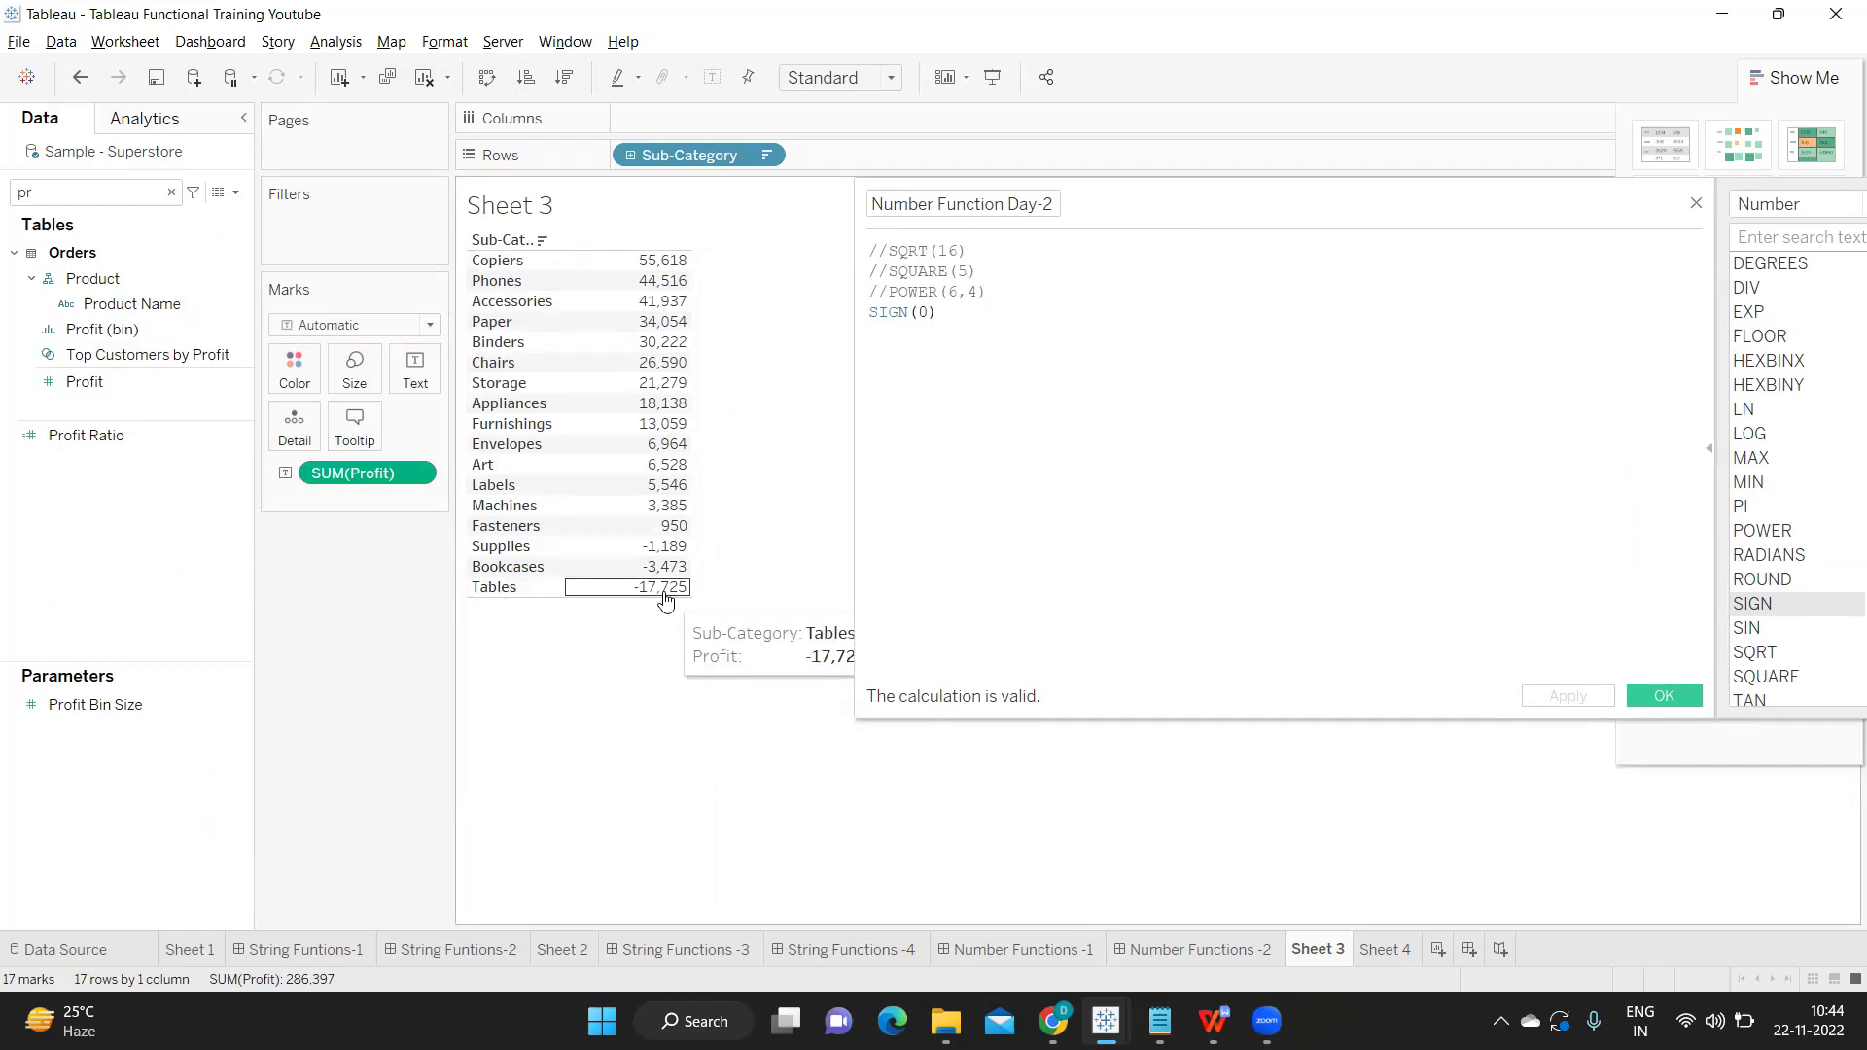
# Change the formula to SIGN(sum([Profit])) and apply it.
pyautogui.click(926, 313)
pyautogui.press('BackSpace')
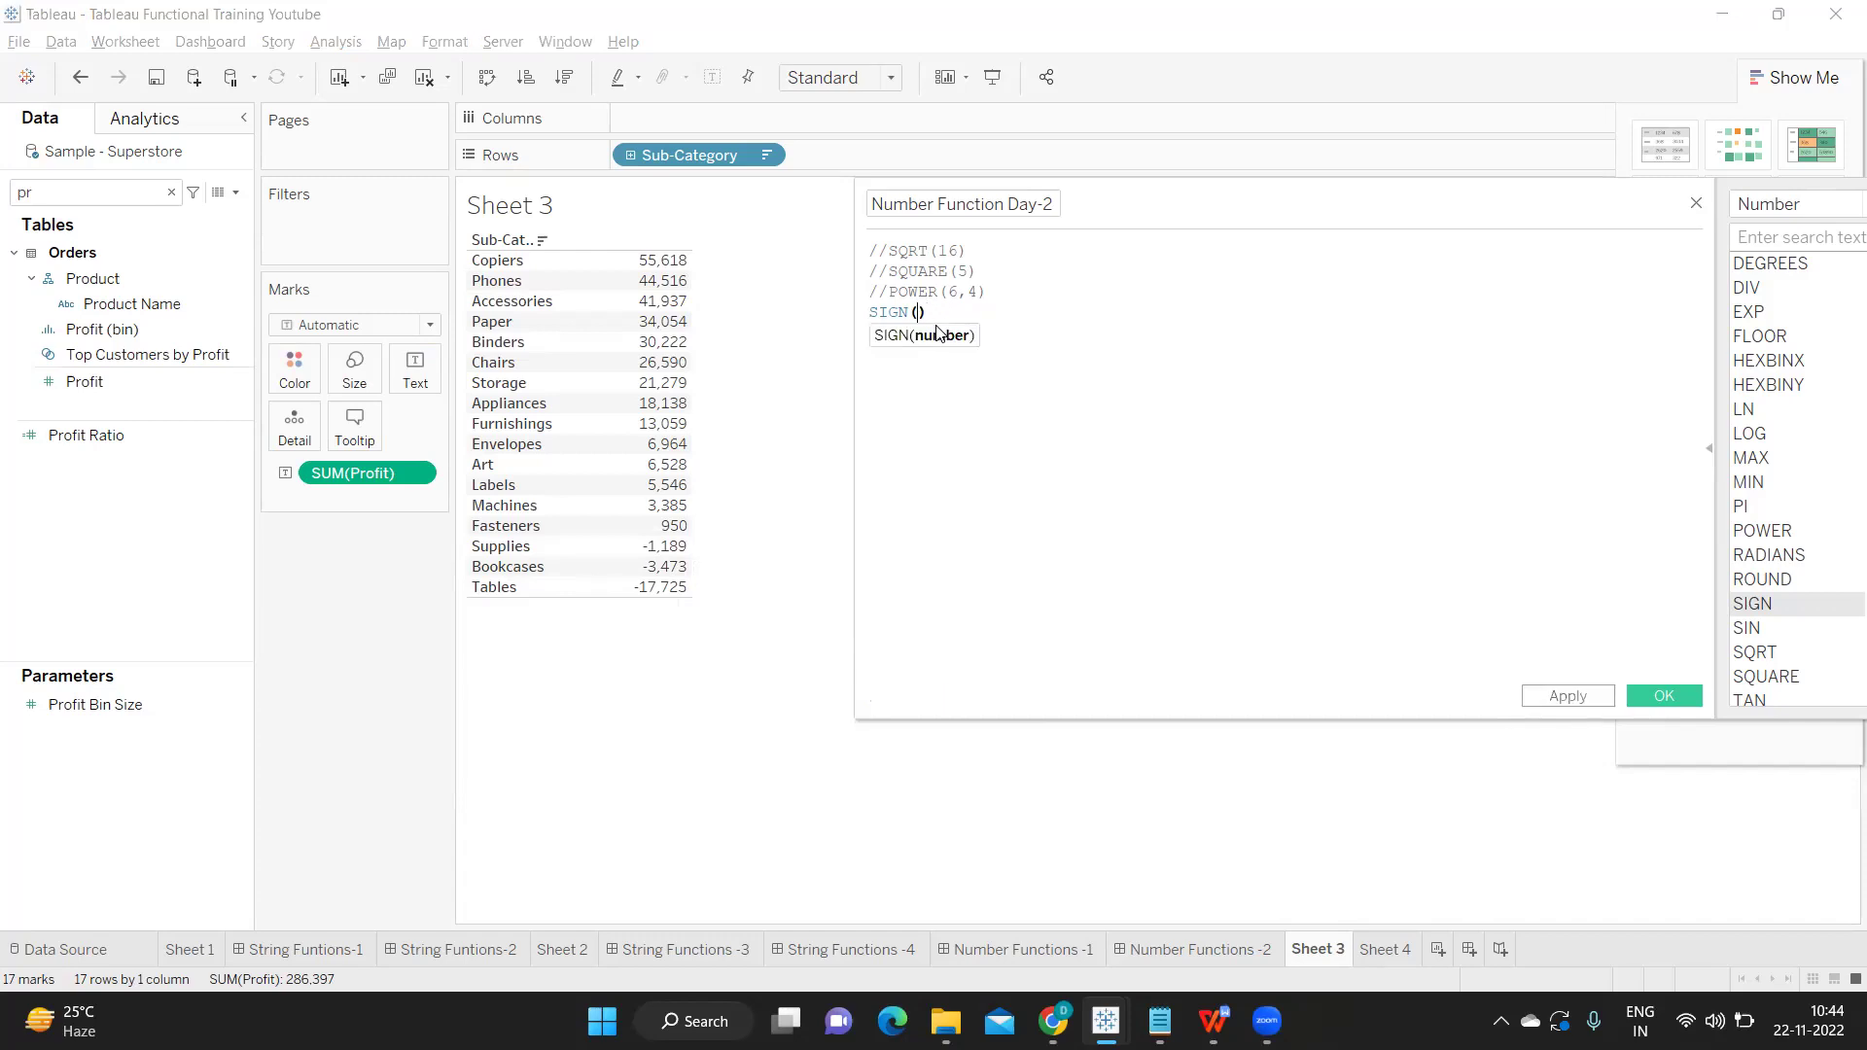
pyautogui.write('sum(prof')
pyautogui.press('Return')
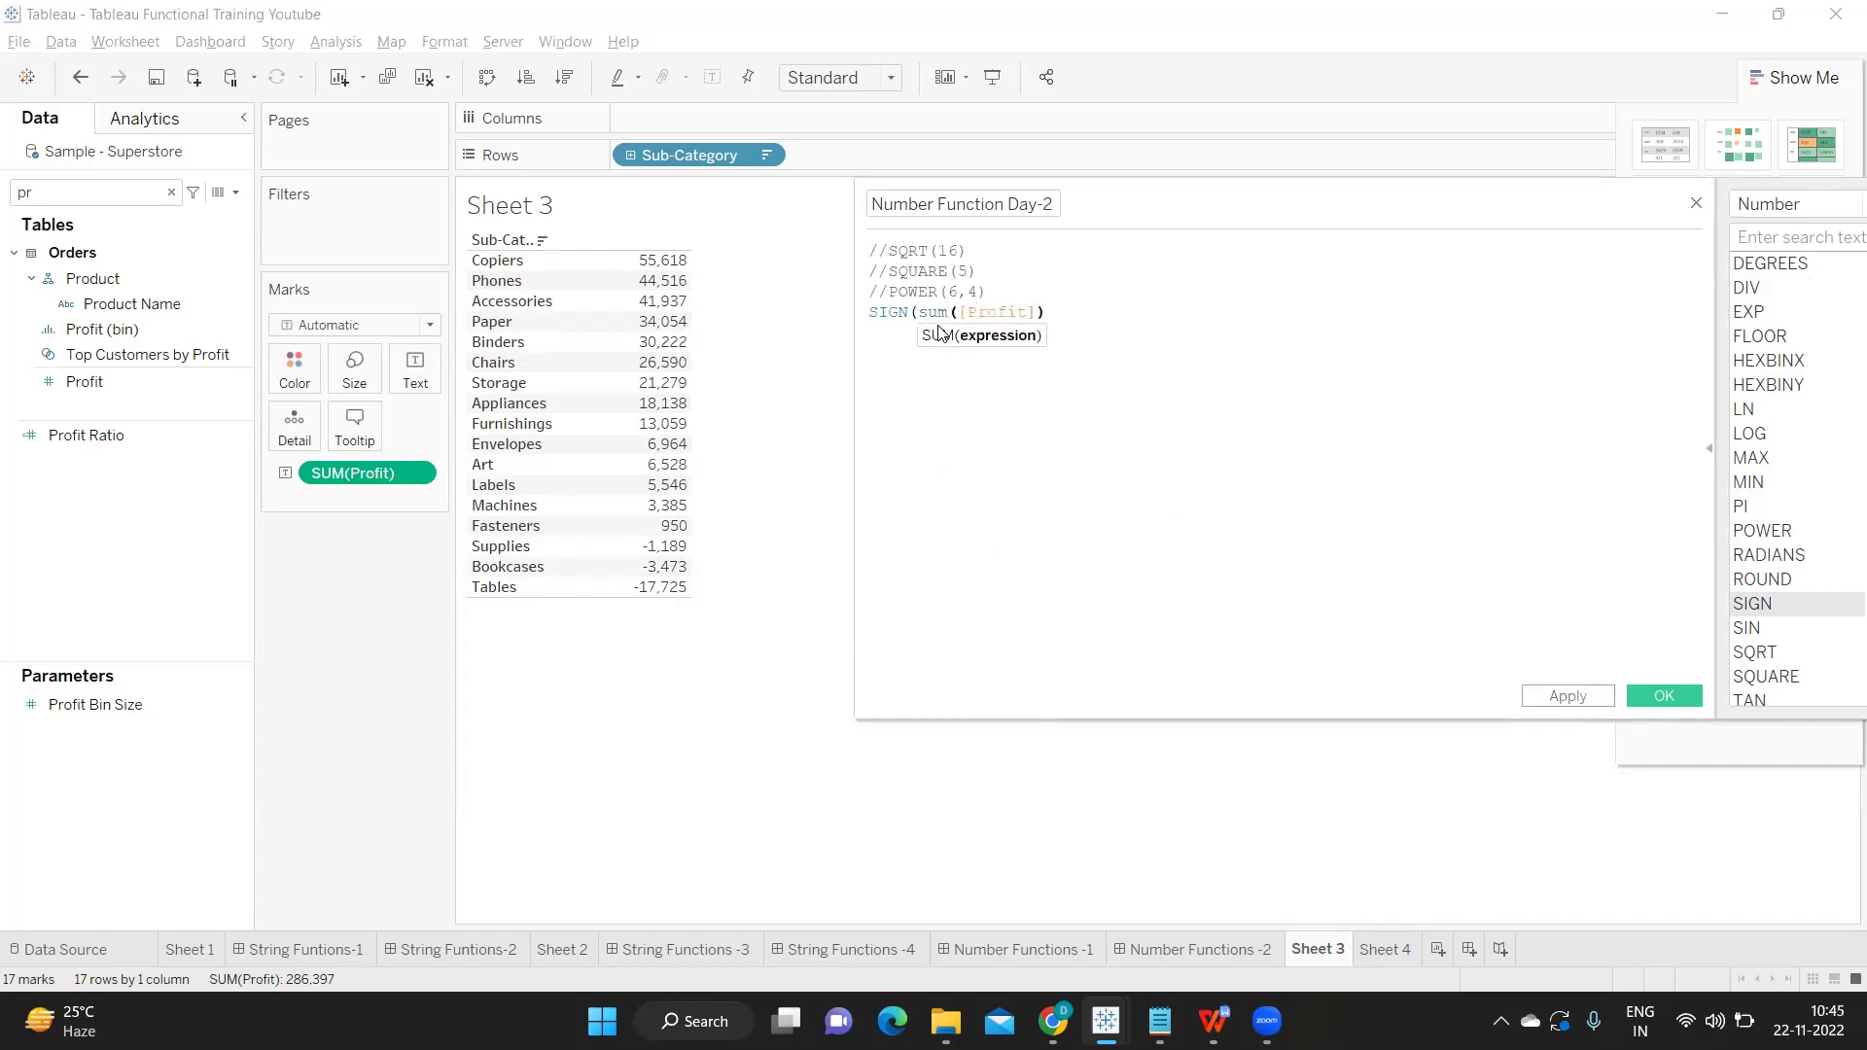
pyautogui.write(')')
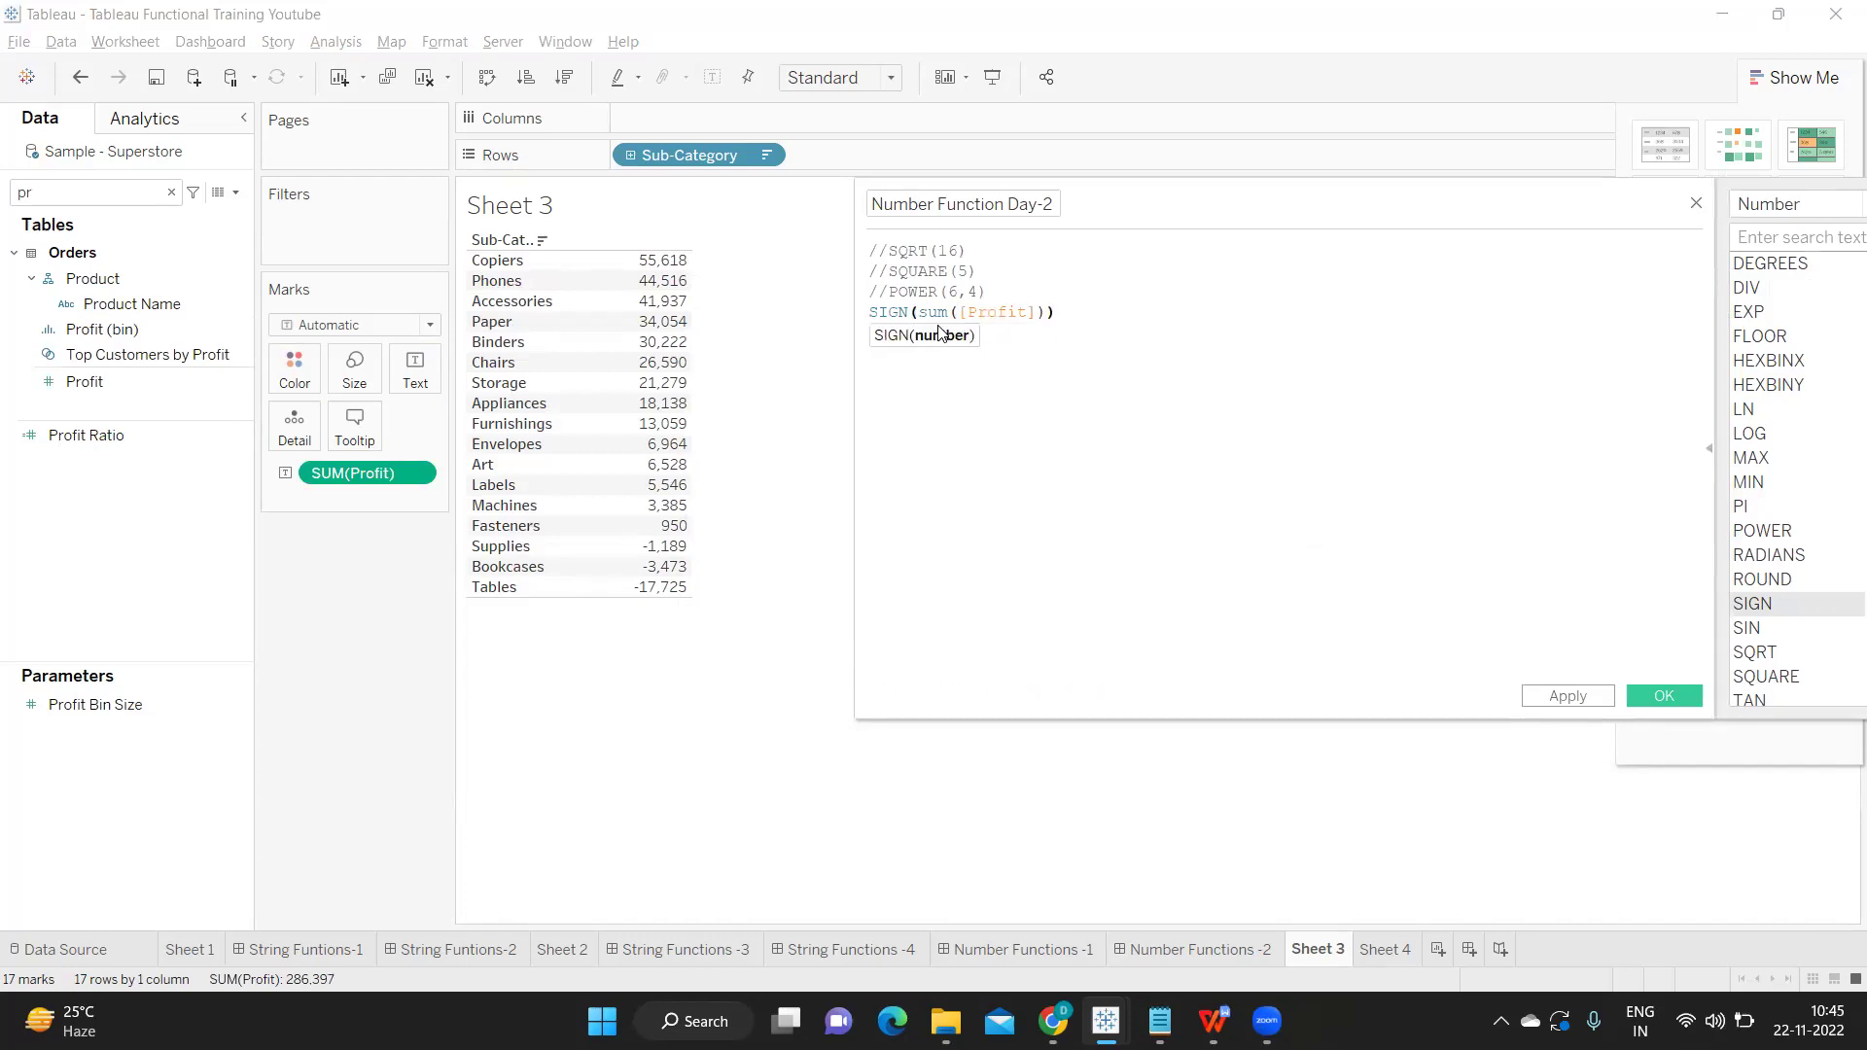
pyautogui.click(1549, 699)
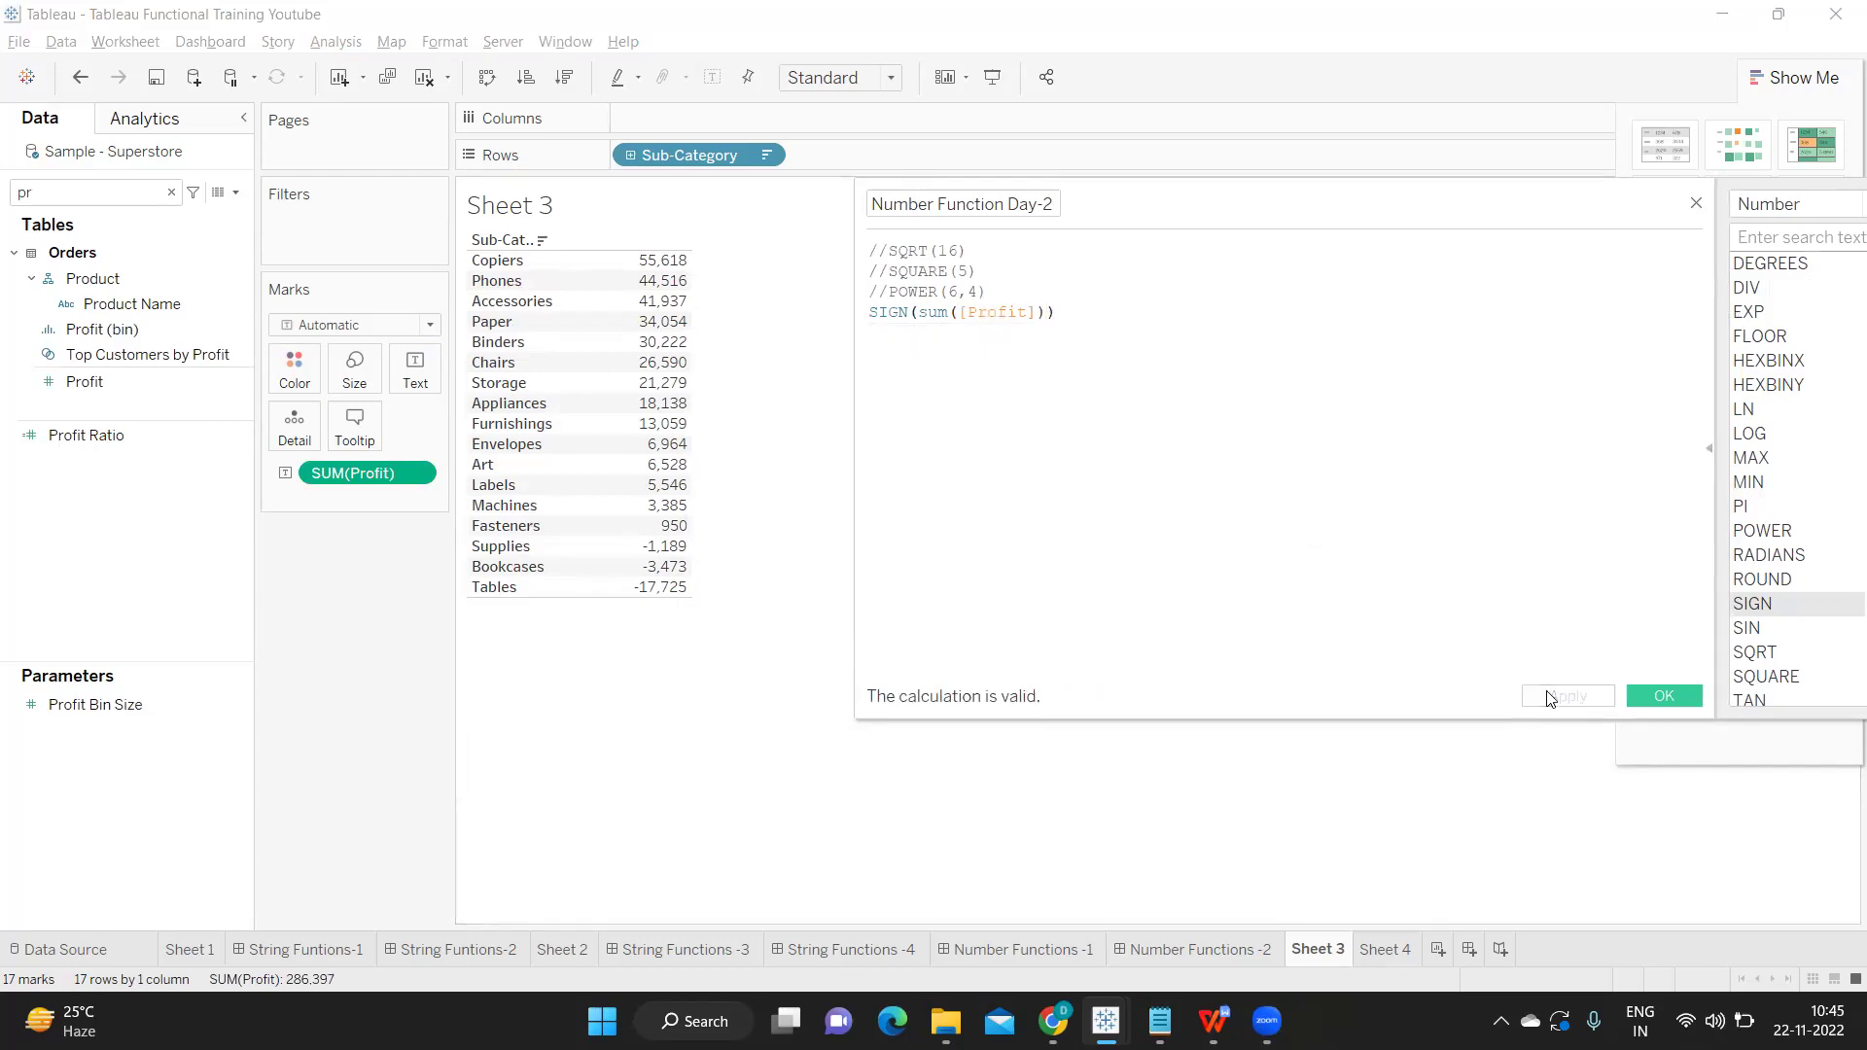
# Add Number Function Day-2 to Text so each sub-category's profit shows its sign.
pyautogui.click(97, 196)
pyautogui.press('BackSpace')
pyautogui.press('BackSpace')
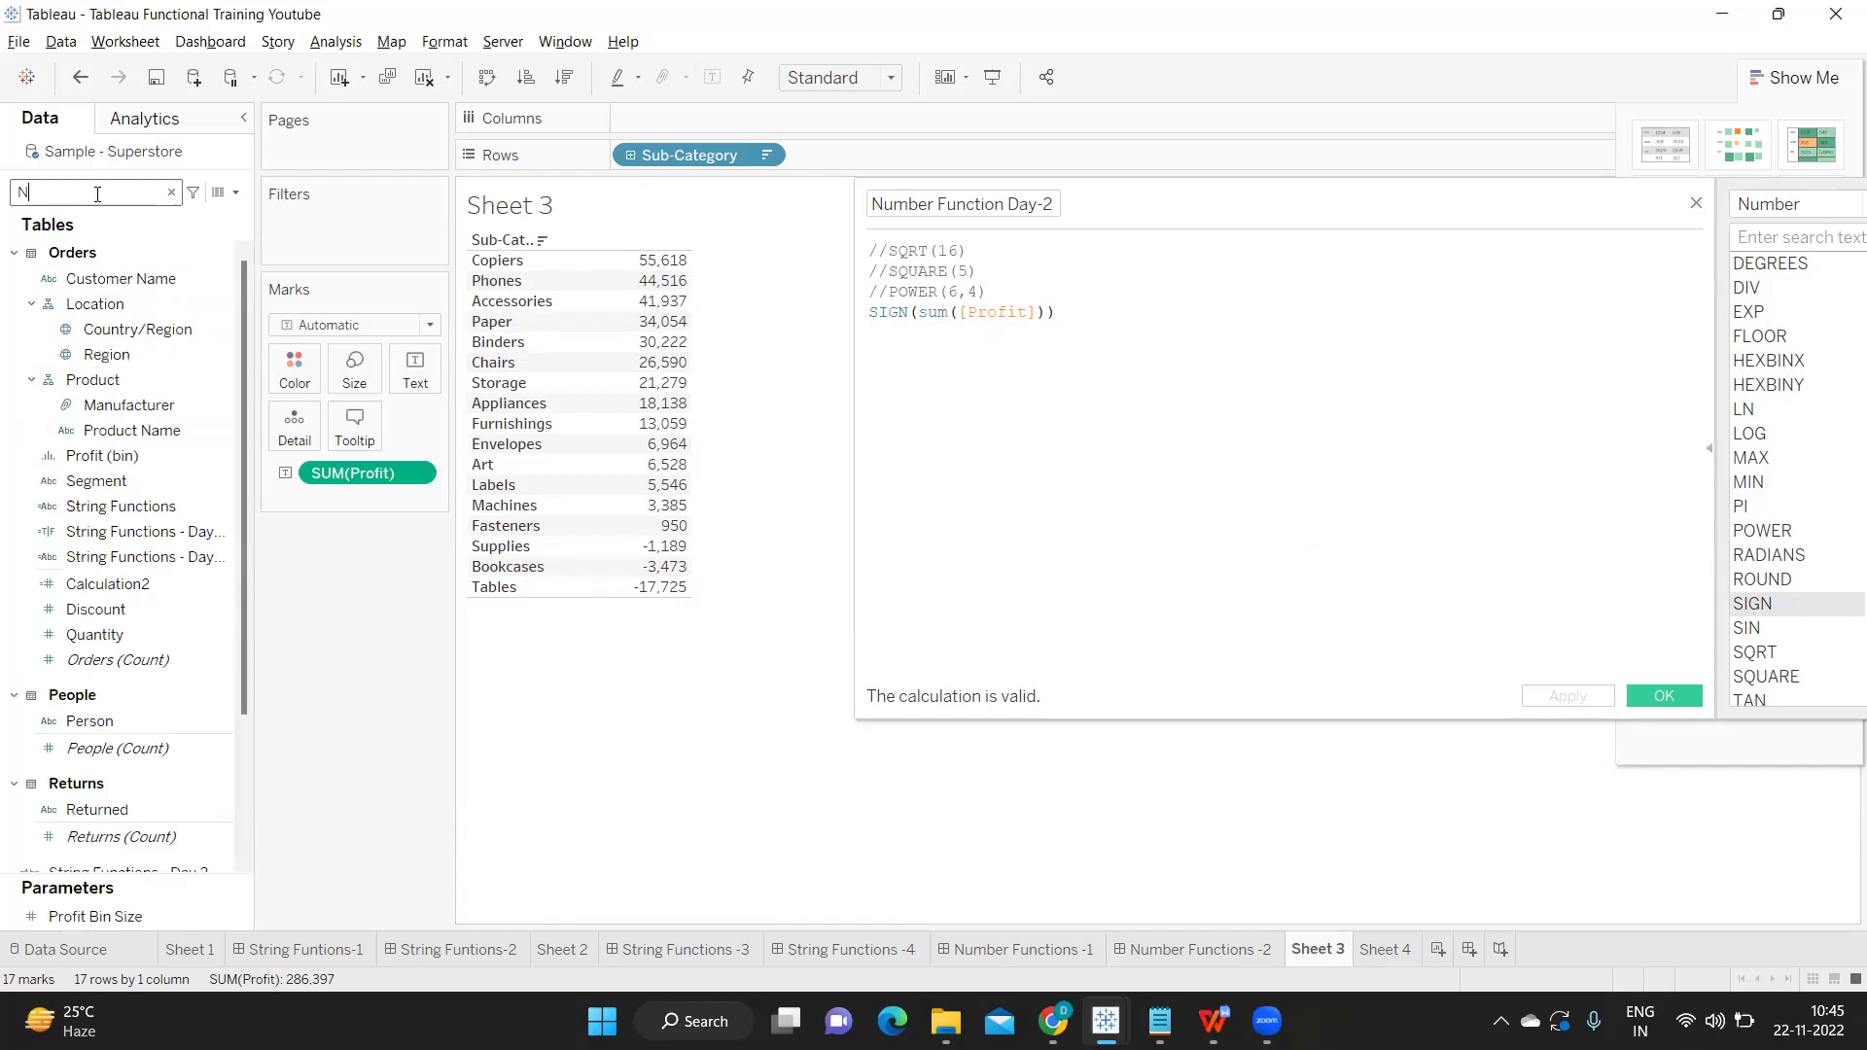
pyautogui.write('Nu')
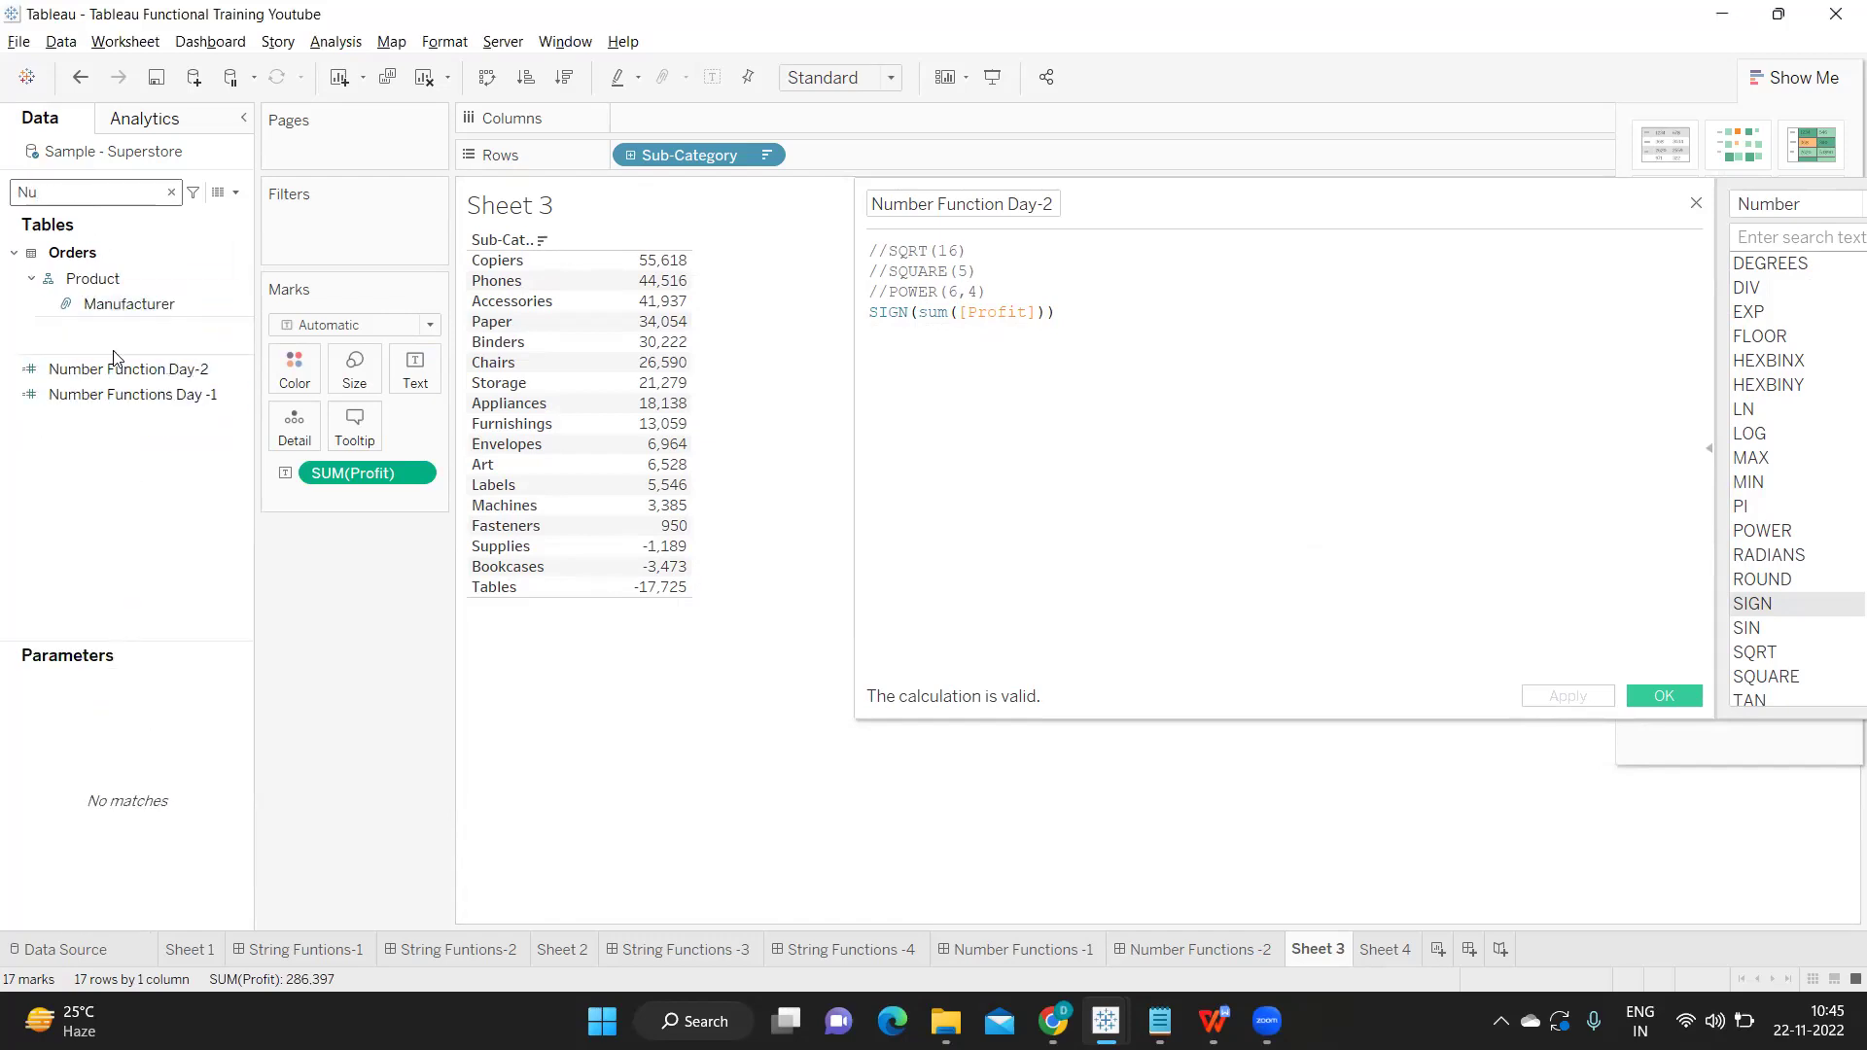
pyautogui.moveTo(116, 369); pyautogui.dragTo(426, 377)
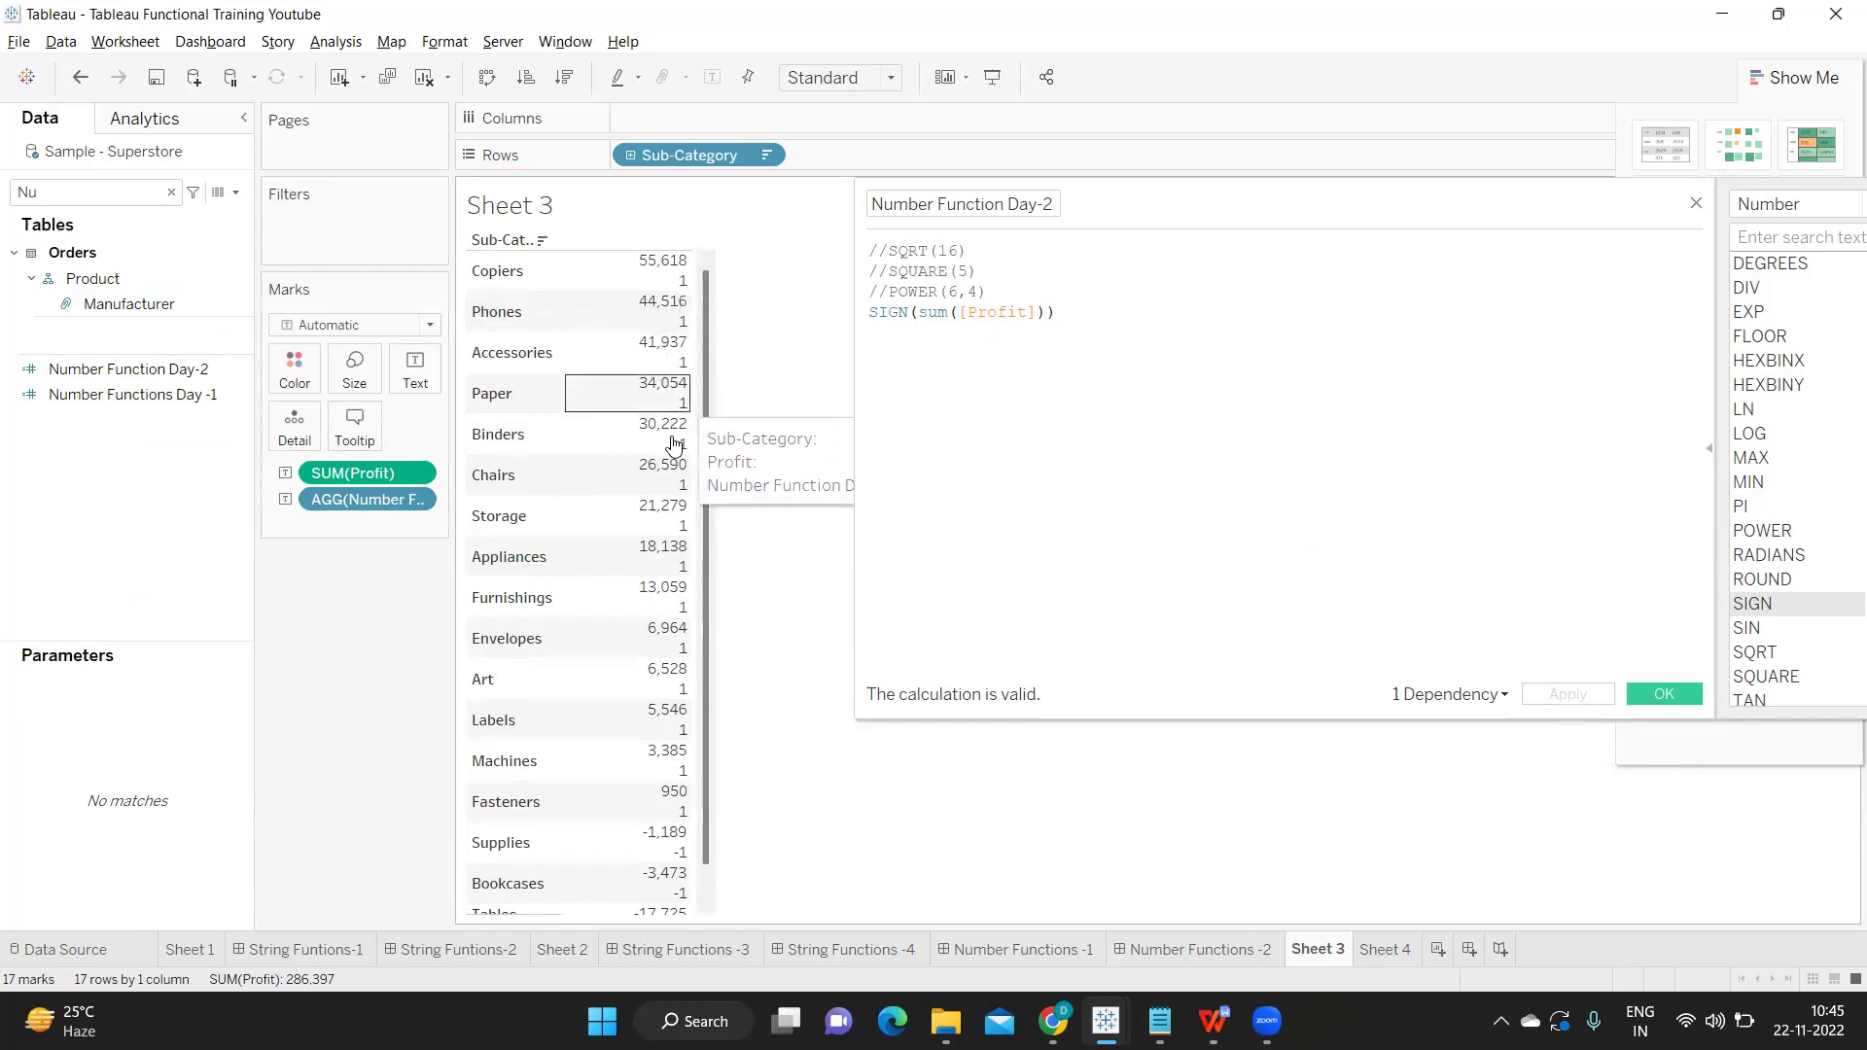
pyautogui.scroll(-1, 678, 707)
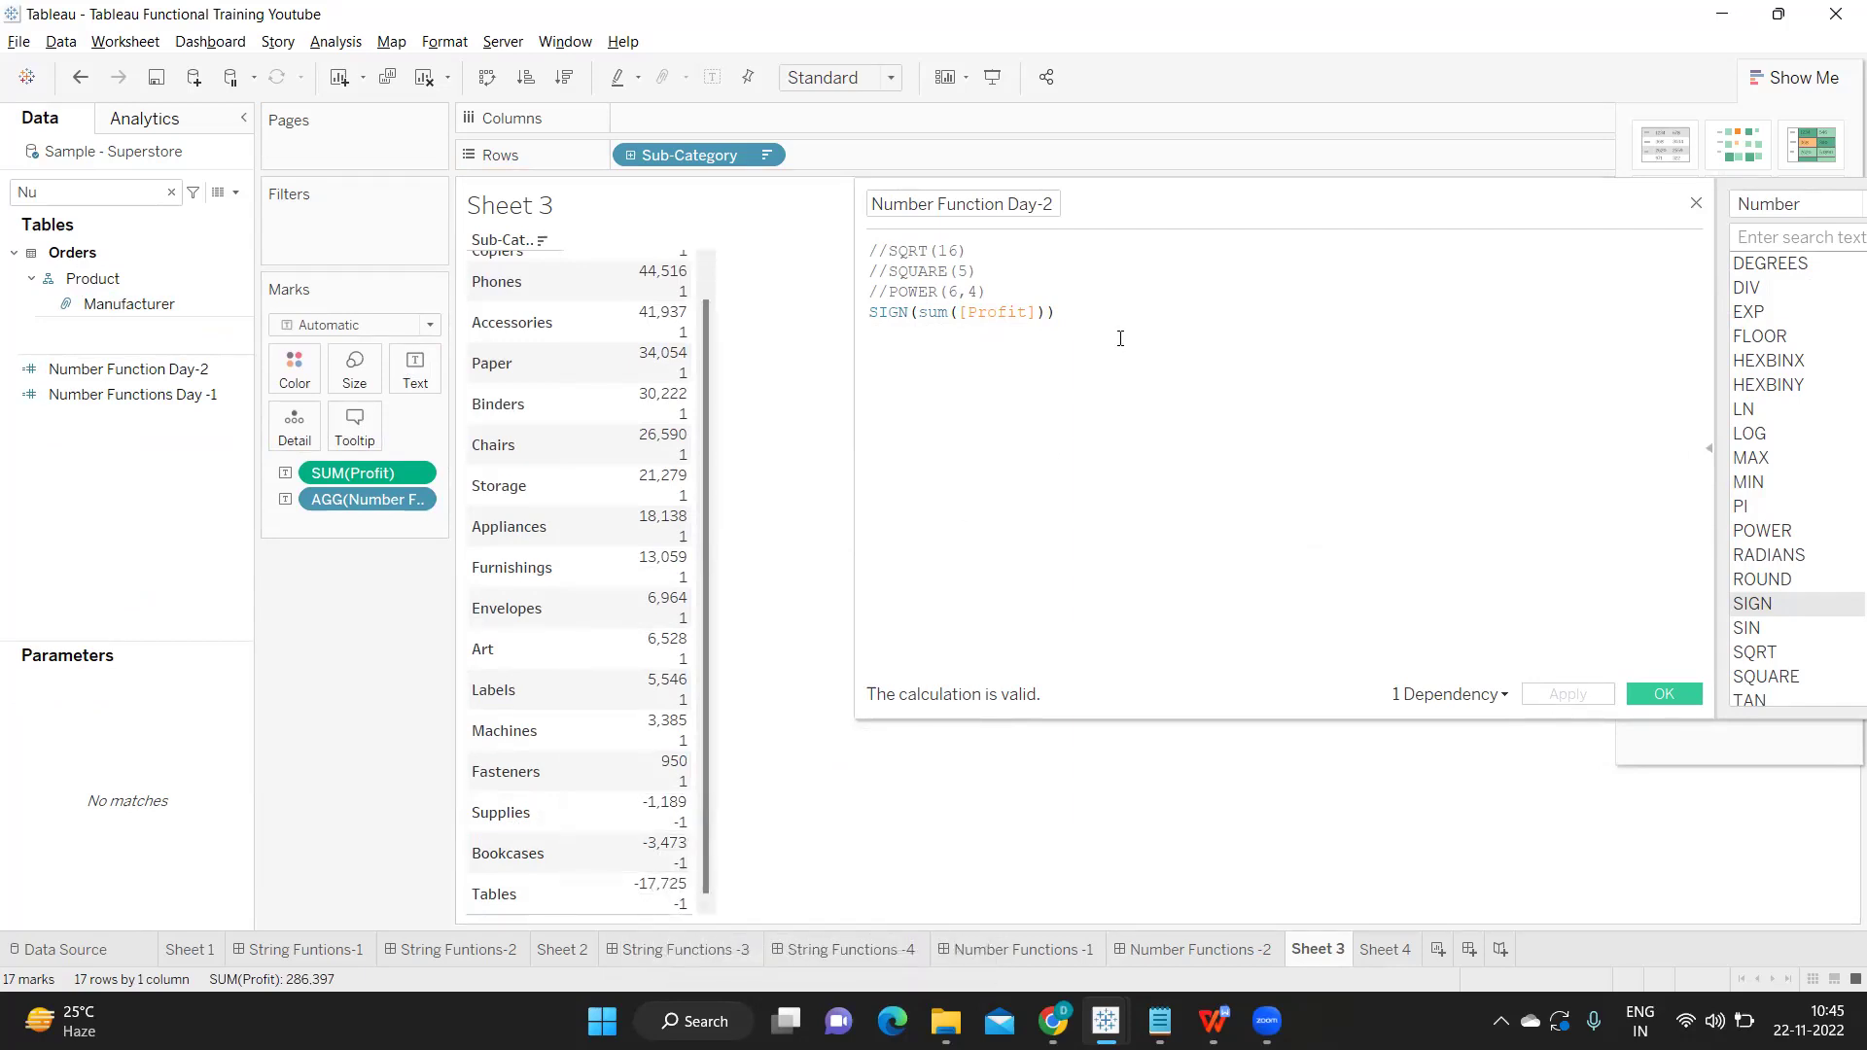
pyautogui.click(1082, 314)
pyautogui.moveTo(1082, 314); pyautogui.dragTo(850, 319)
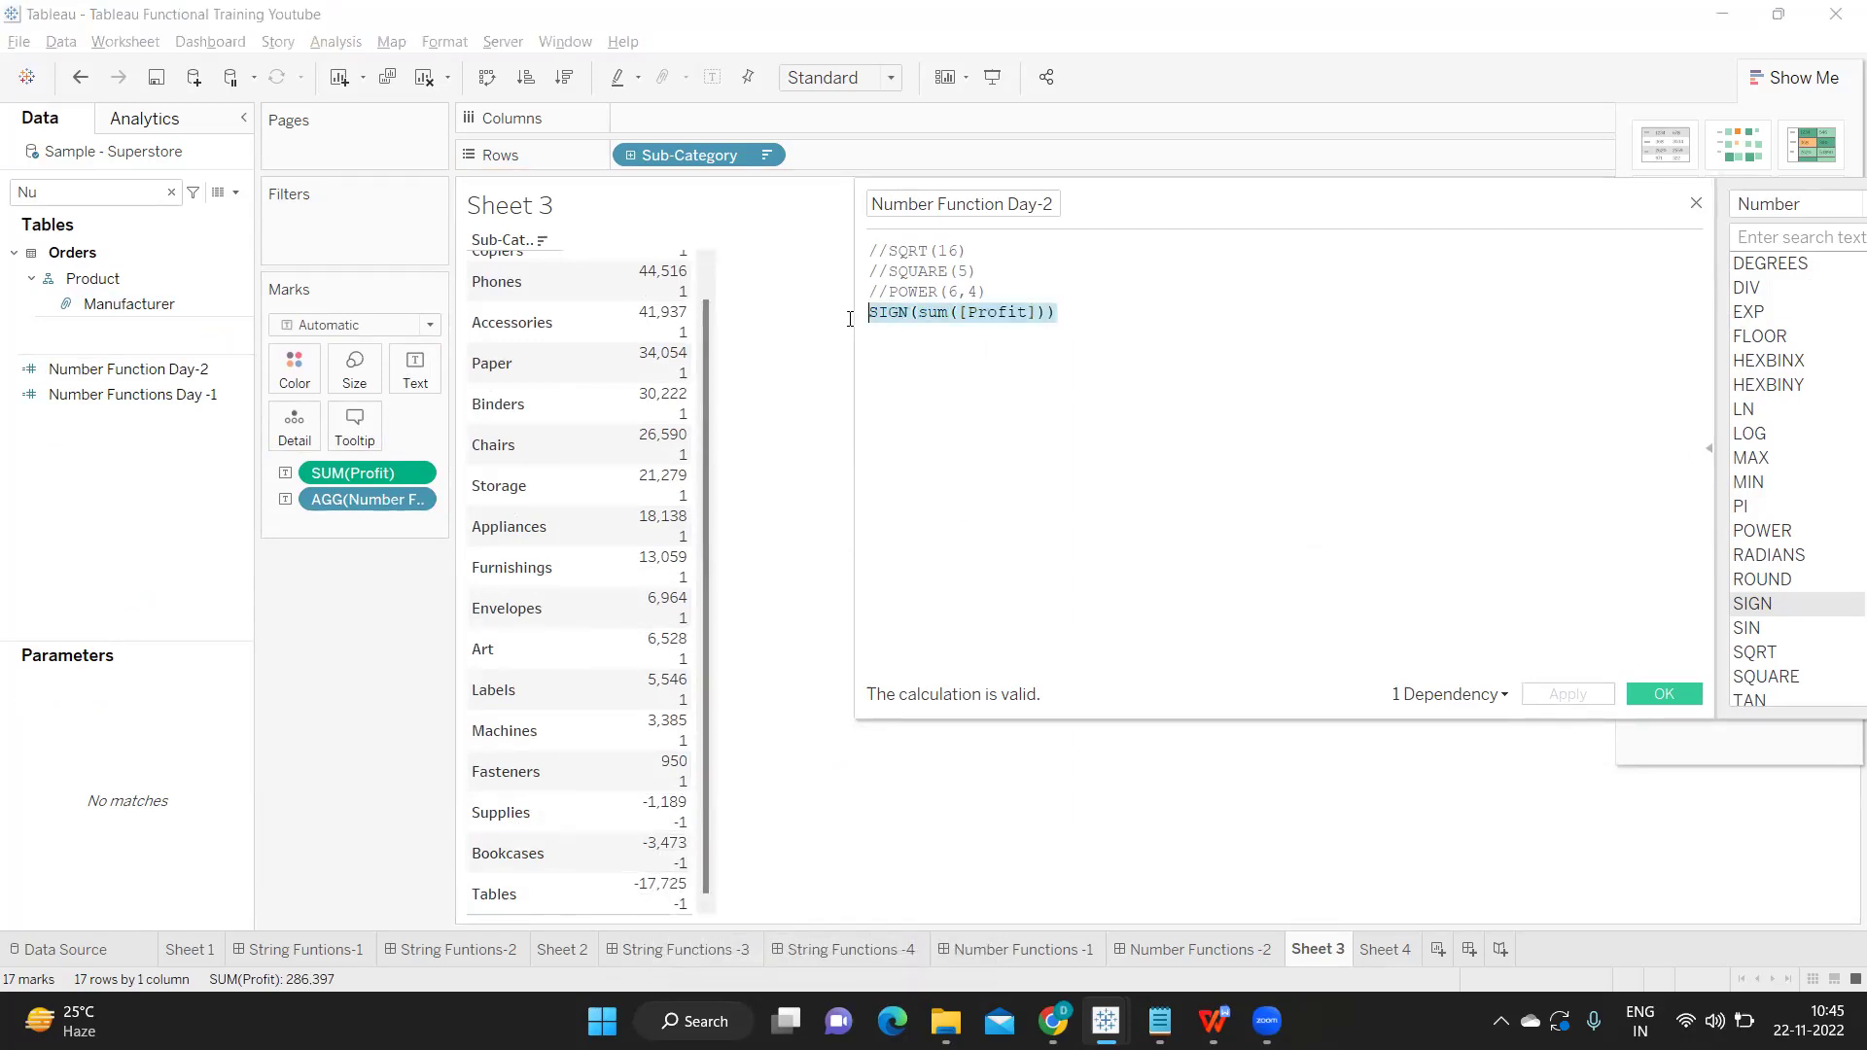
# Read the help for ACOS, ASIN, ATAN, ATAN2, COS and COT, then close the editor.
pyautogui.click(1097, 327)
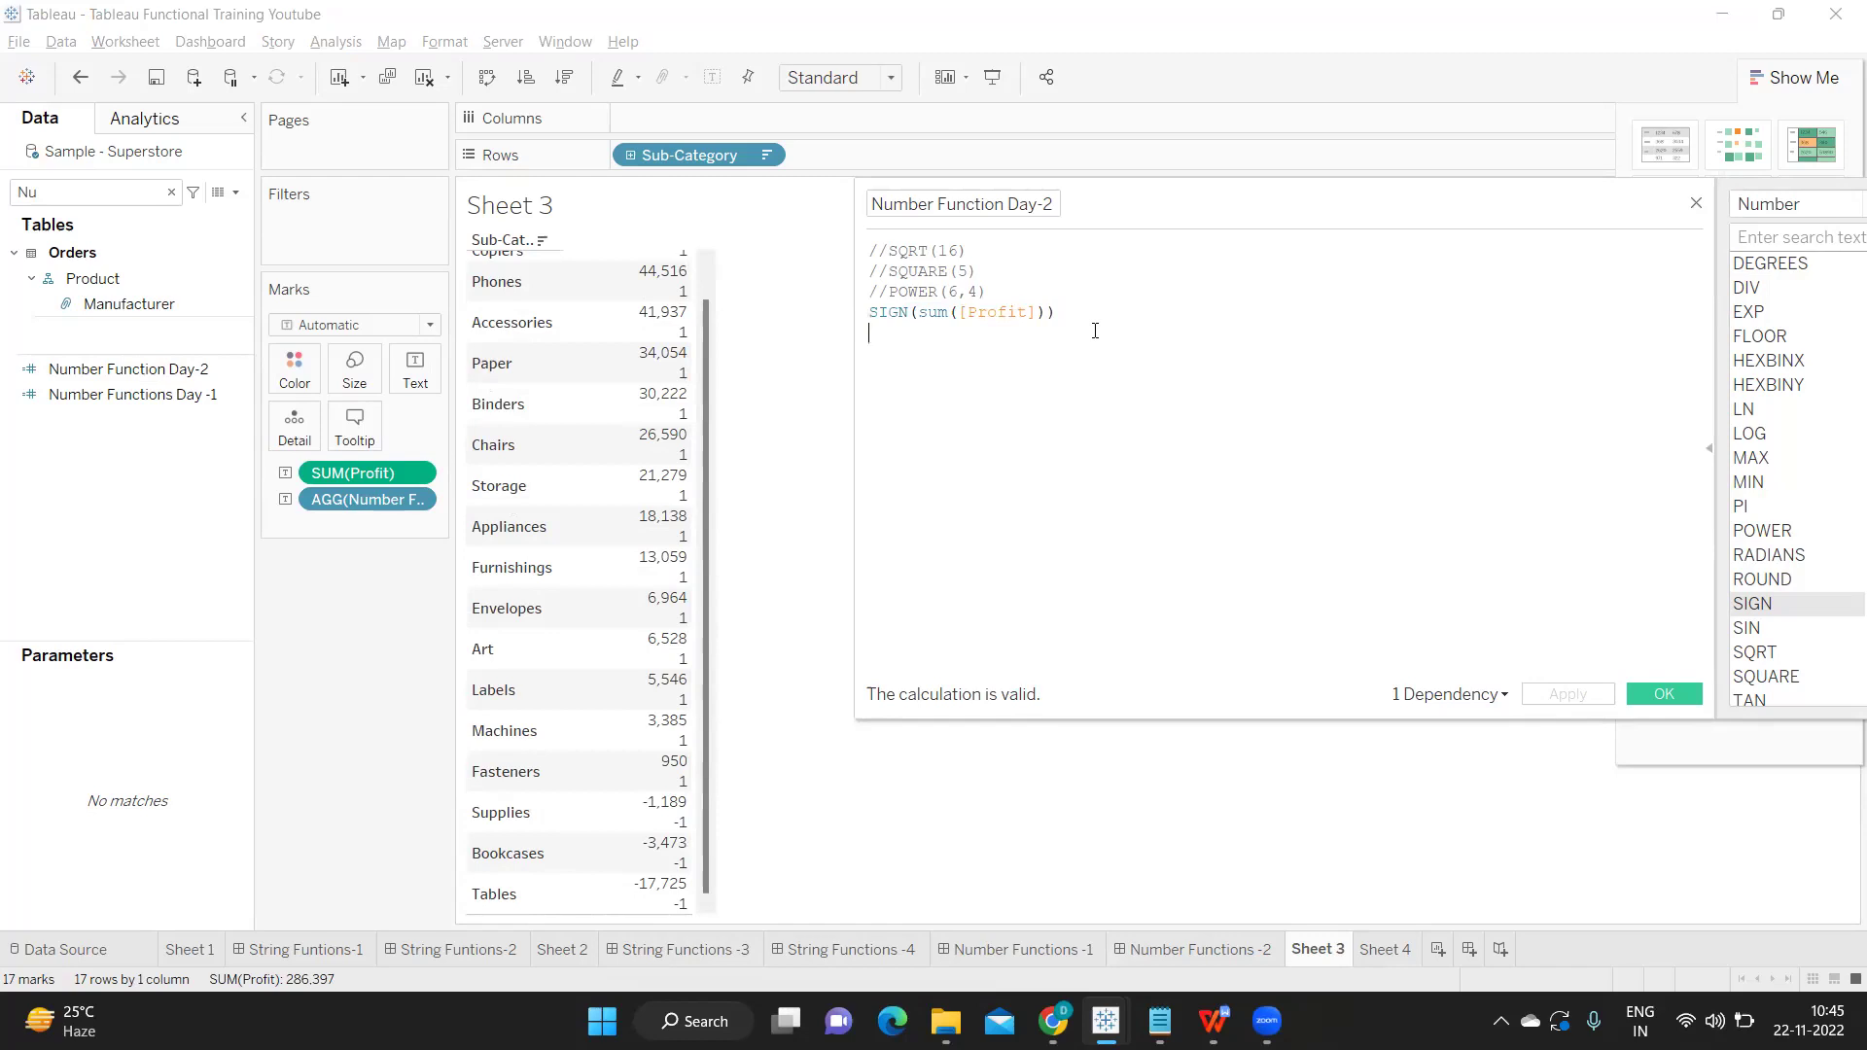
pyautogui.moveTo(1163, 221); pyautogui.dragTo(819, 261)
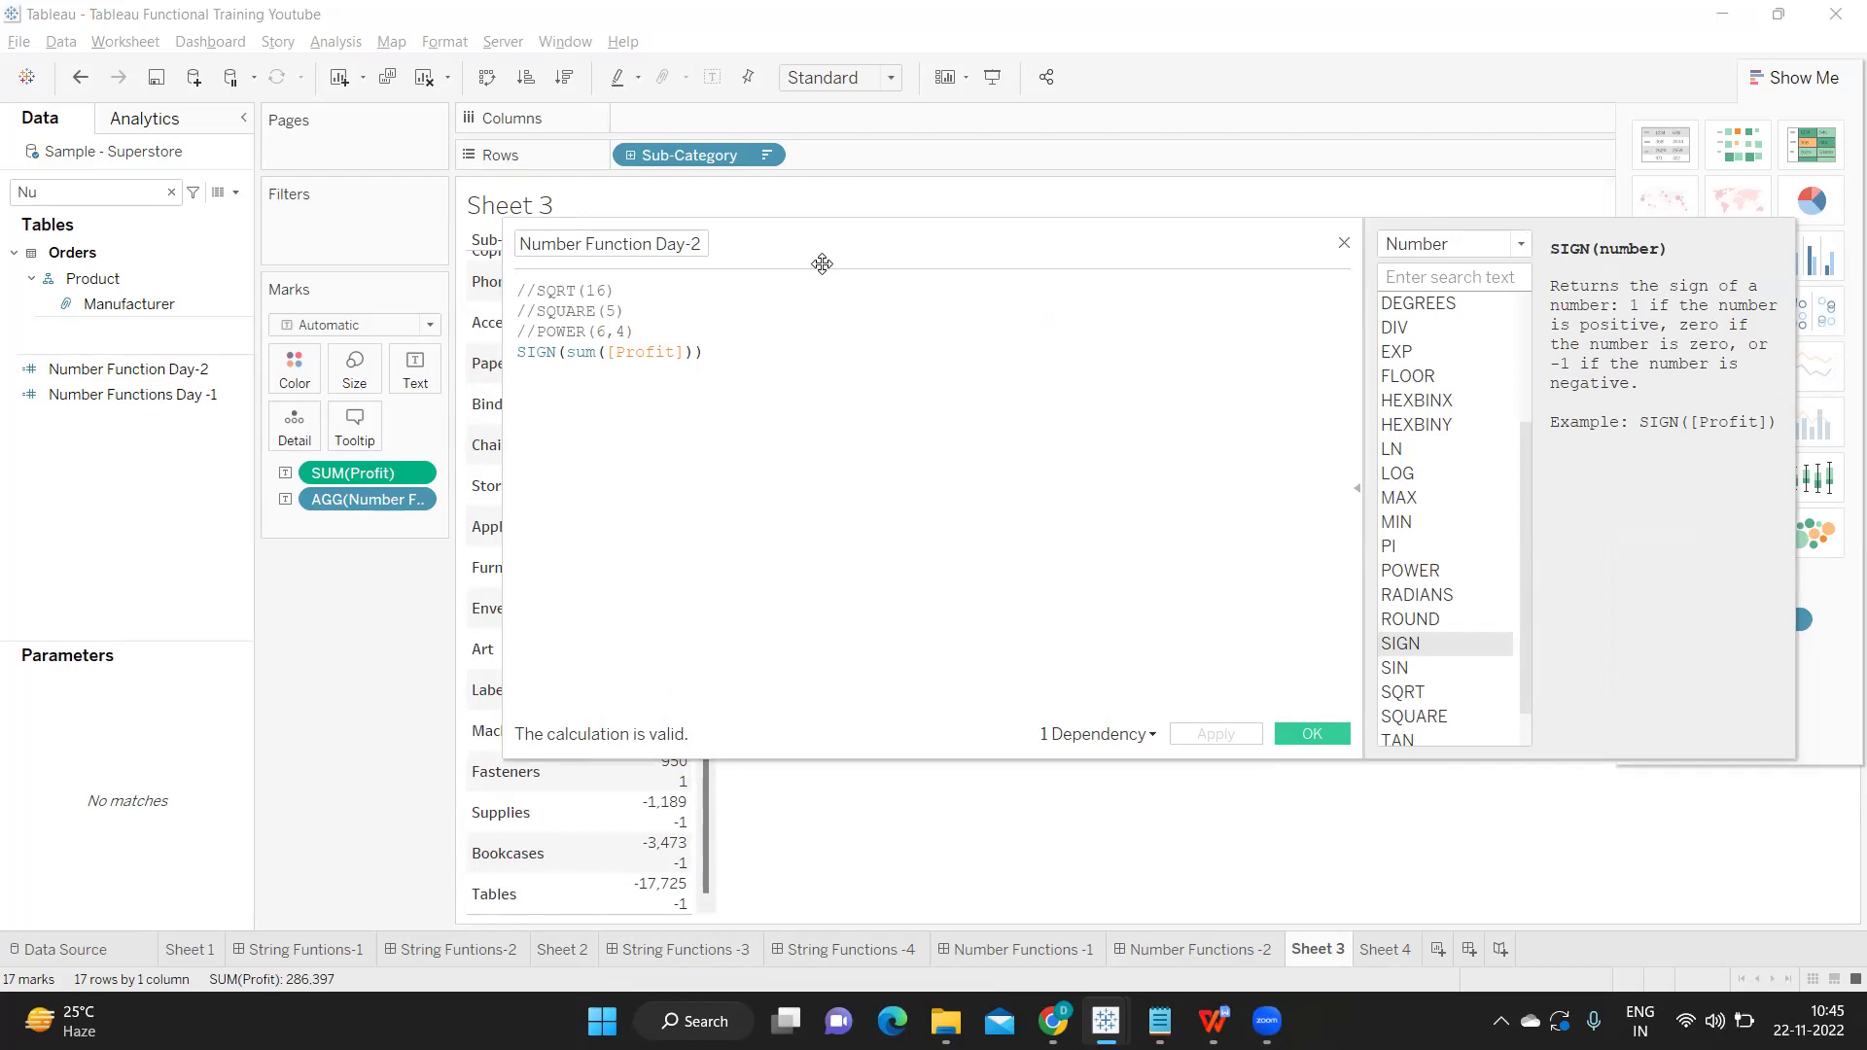
pyautogui.press('Return')
pyautogui.scroll(3, 1459, 457)
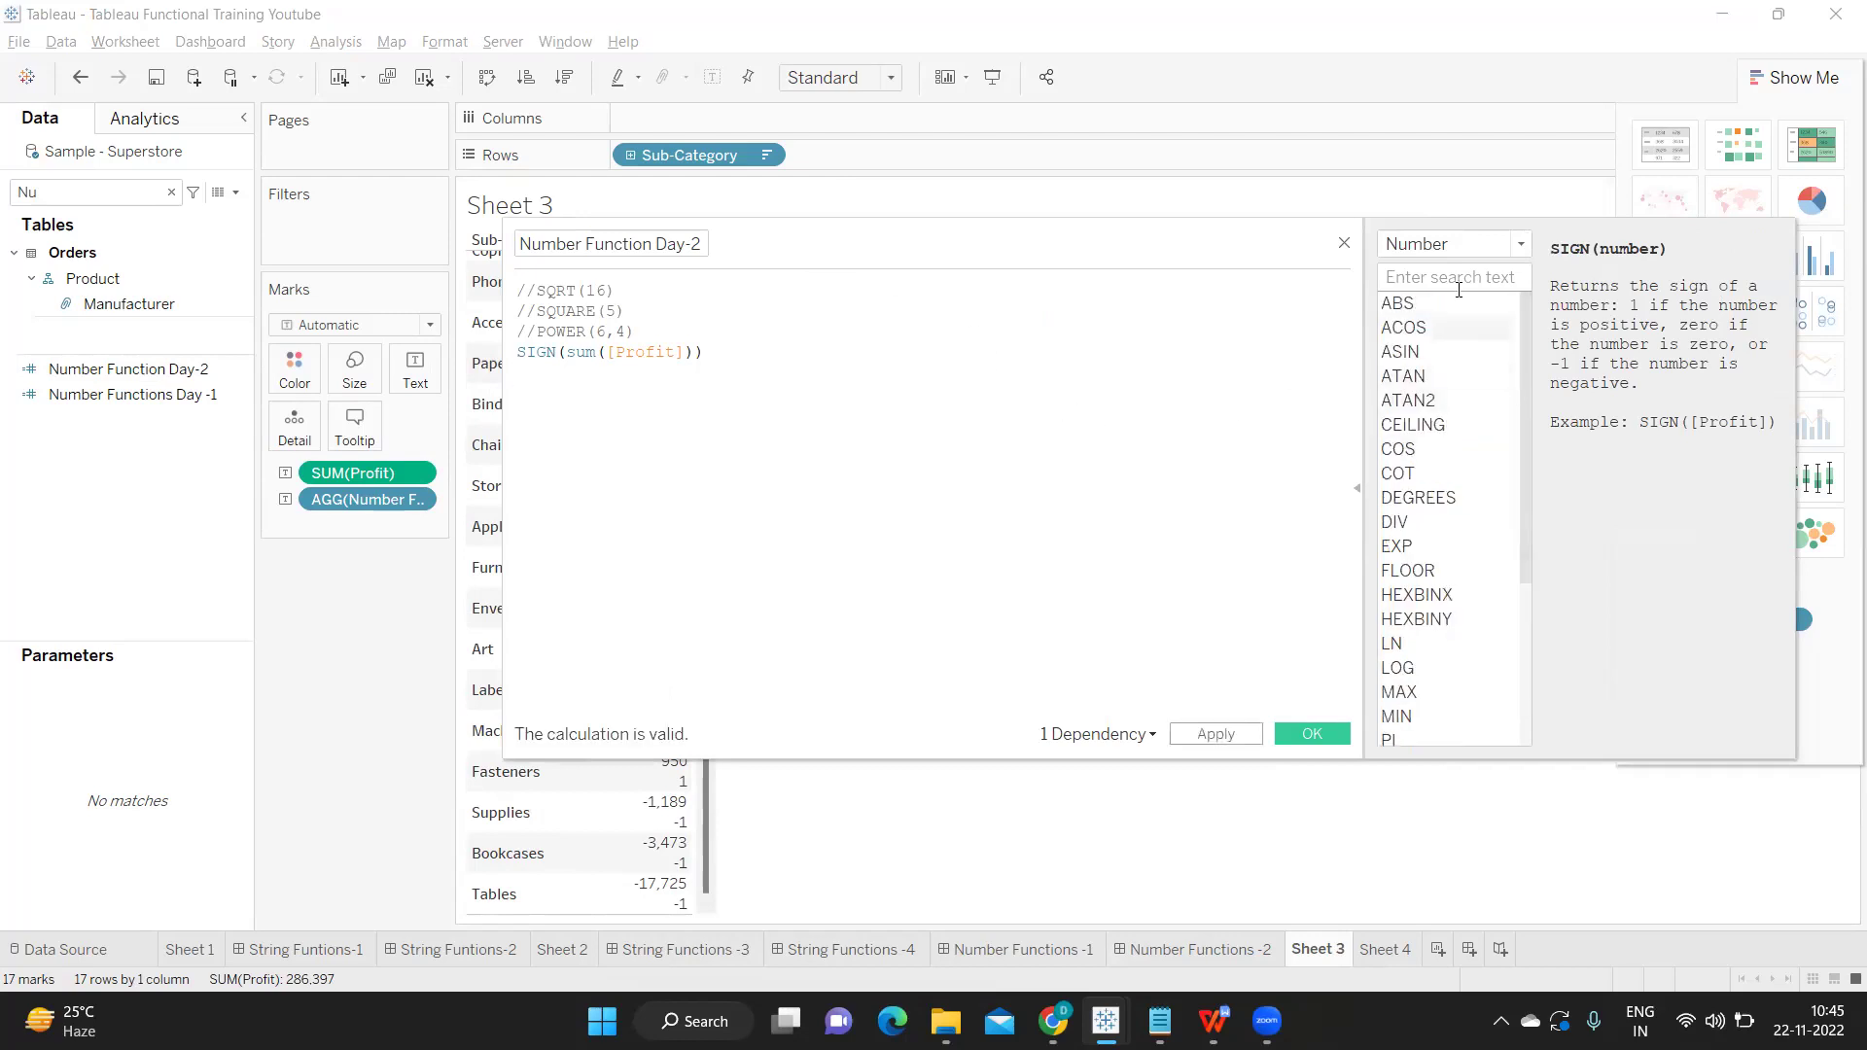
pyautogui.click(1422, 336)
pyautogui.click(1422, 359)
pyautogui.click(1423, 377)
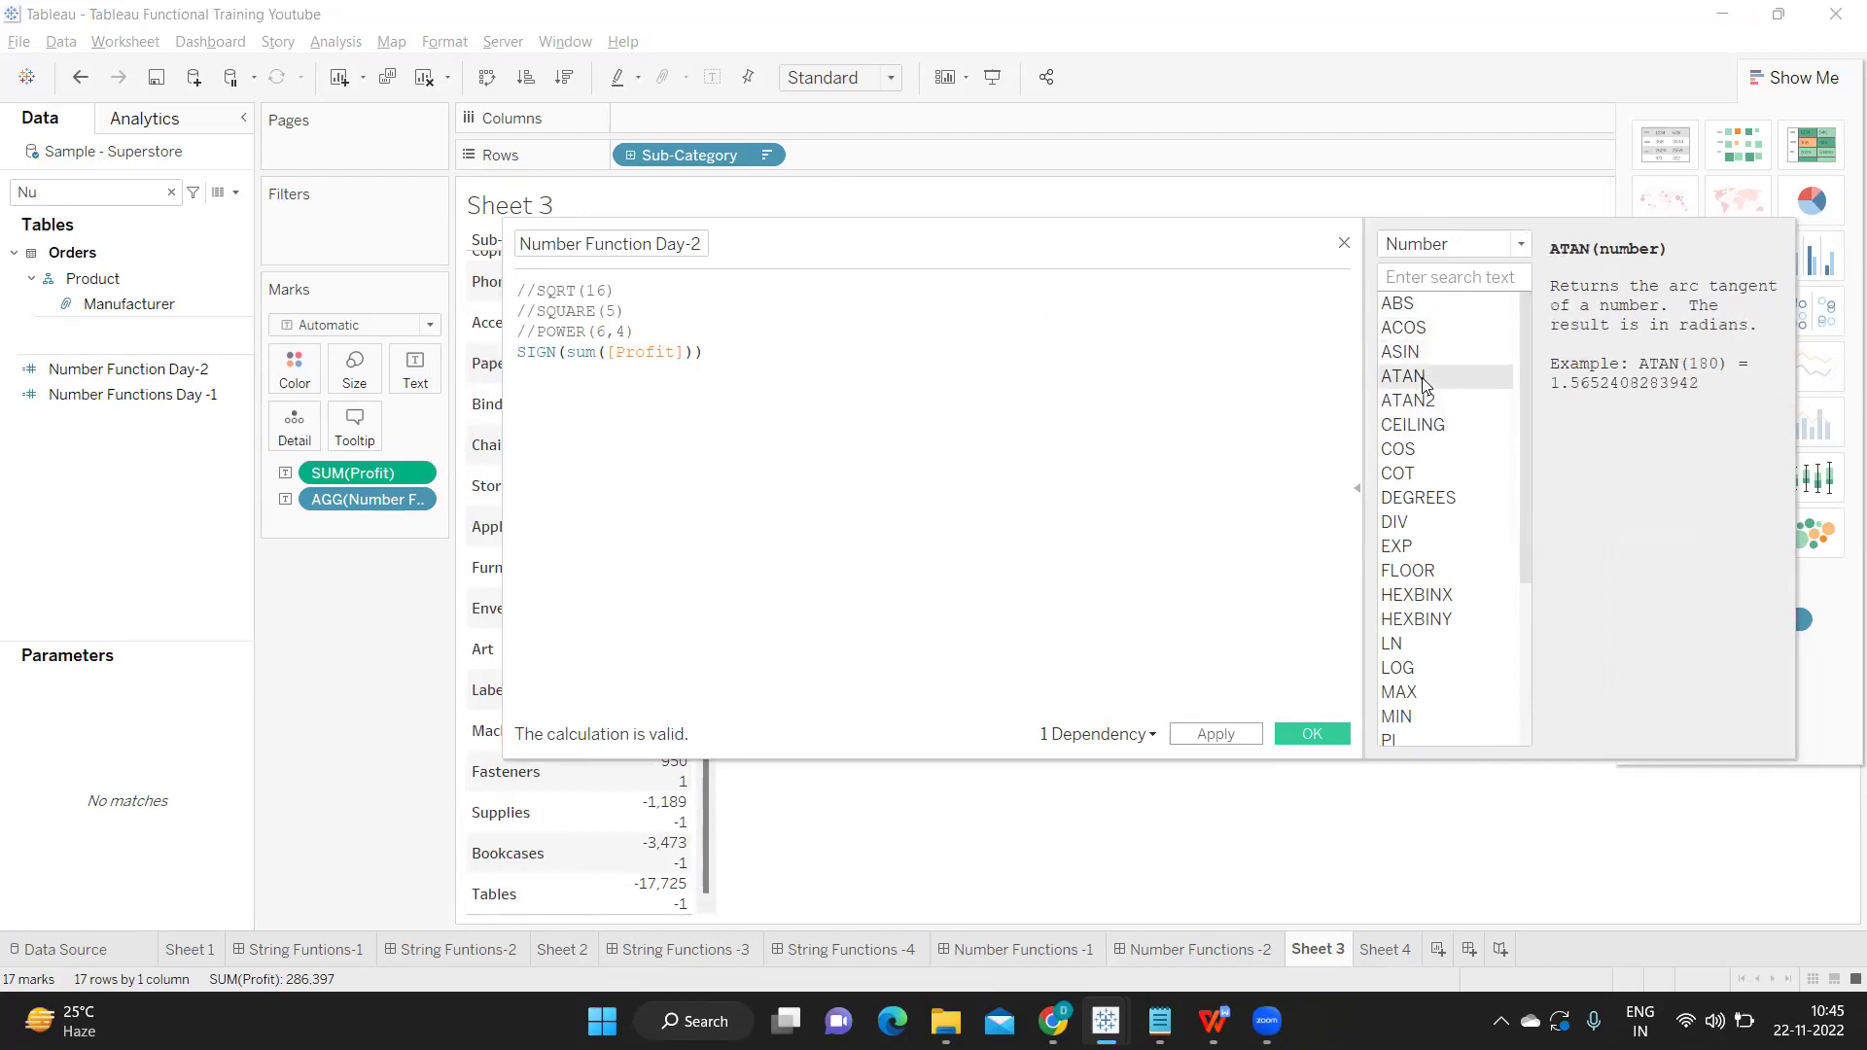
pyautogui.click(1425, 402)
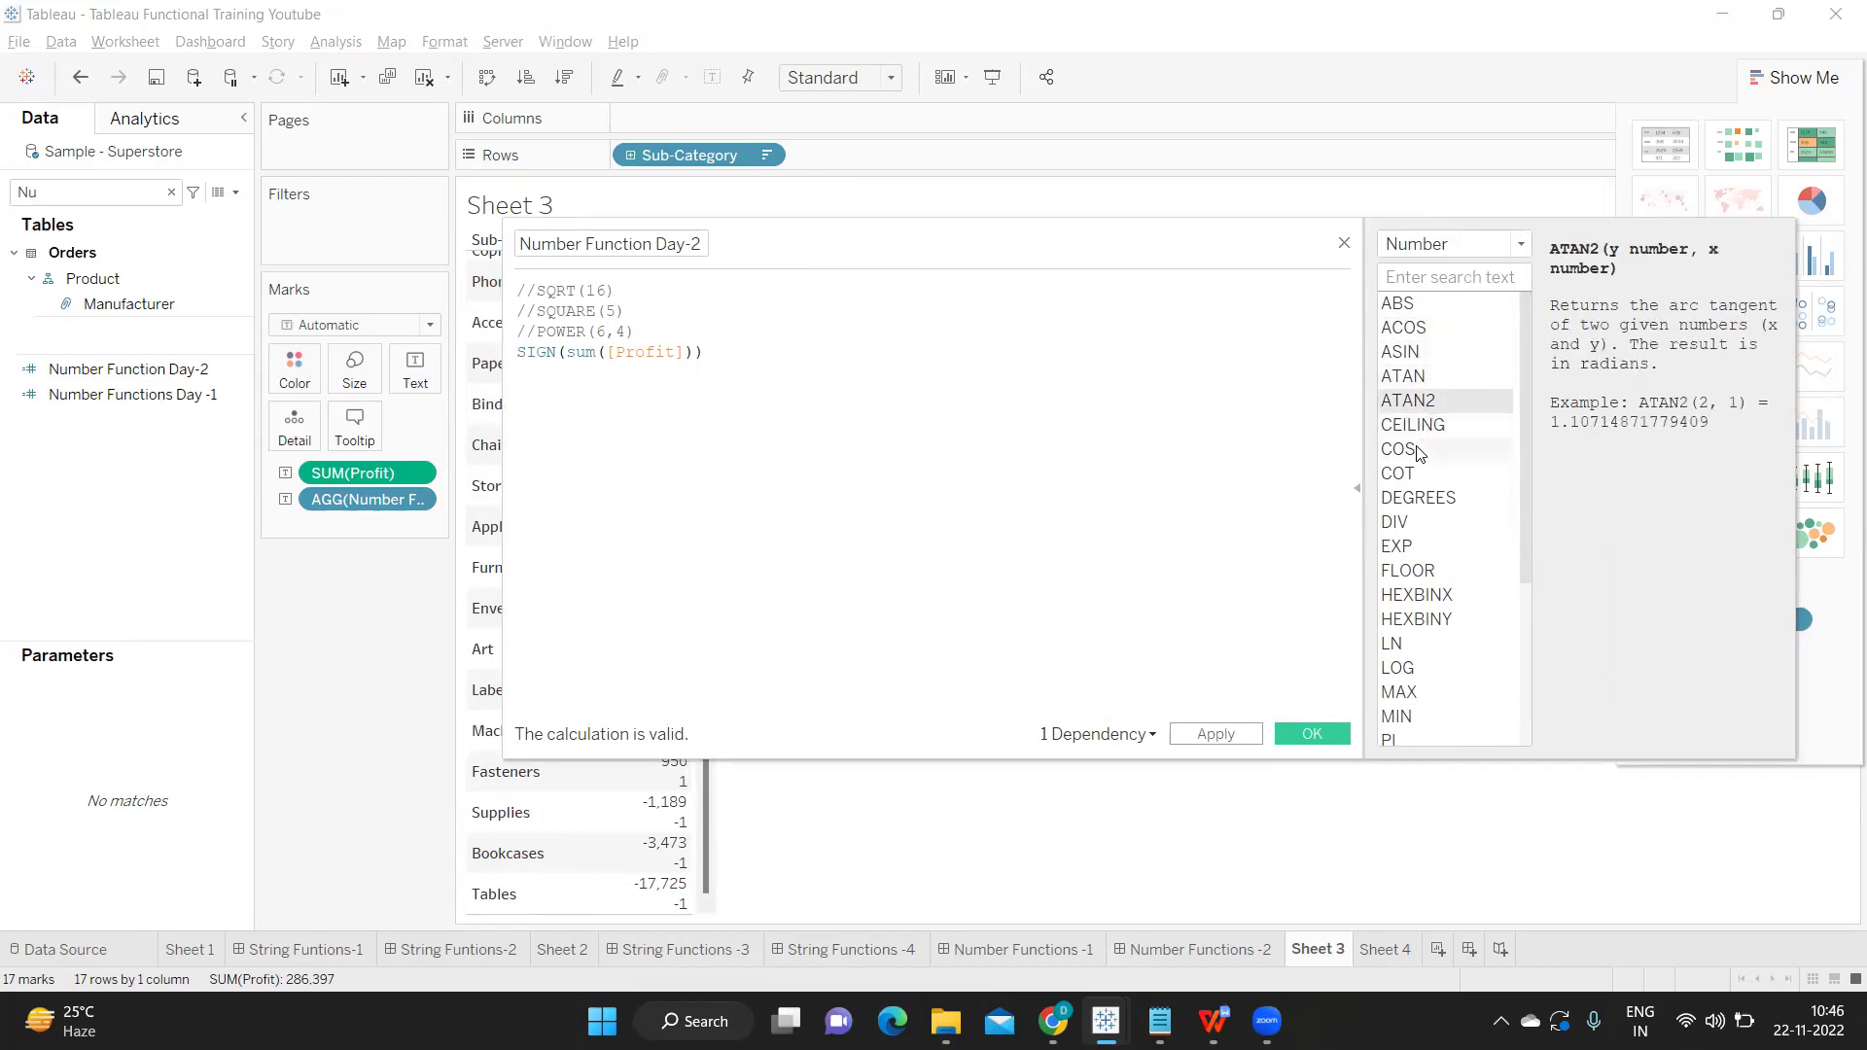
pyautogui.click(1421, 450)
pyautogui.click(1413, 476)
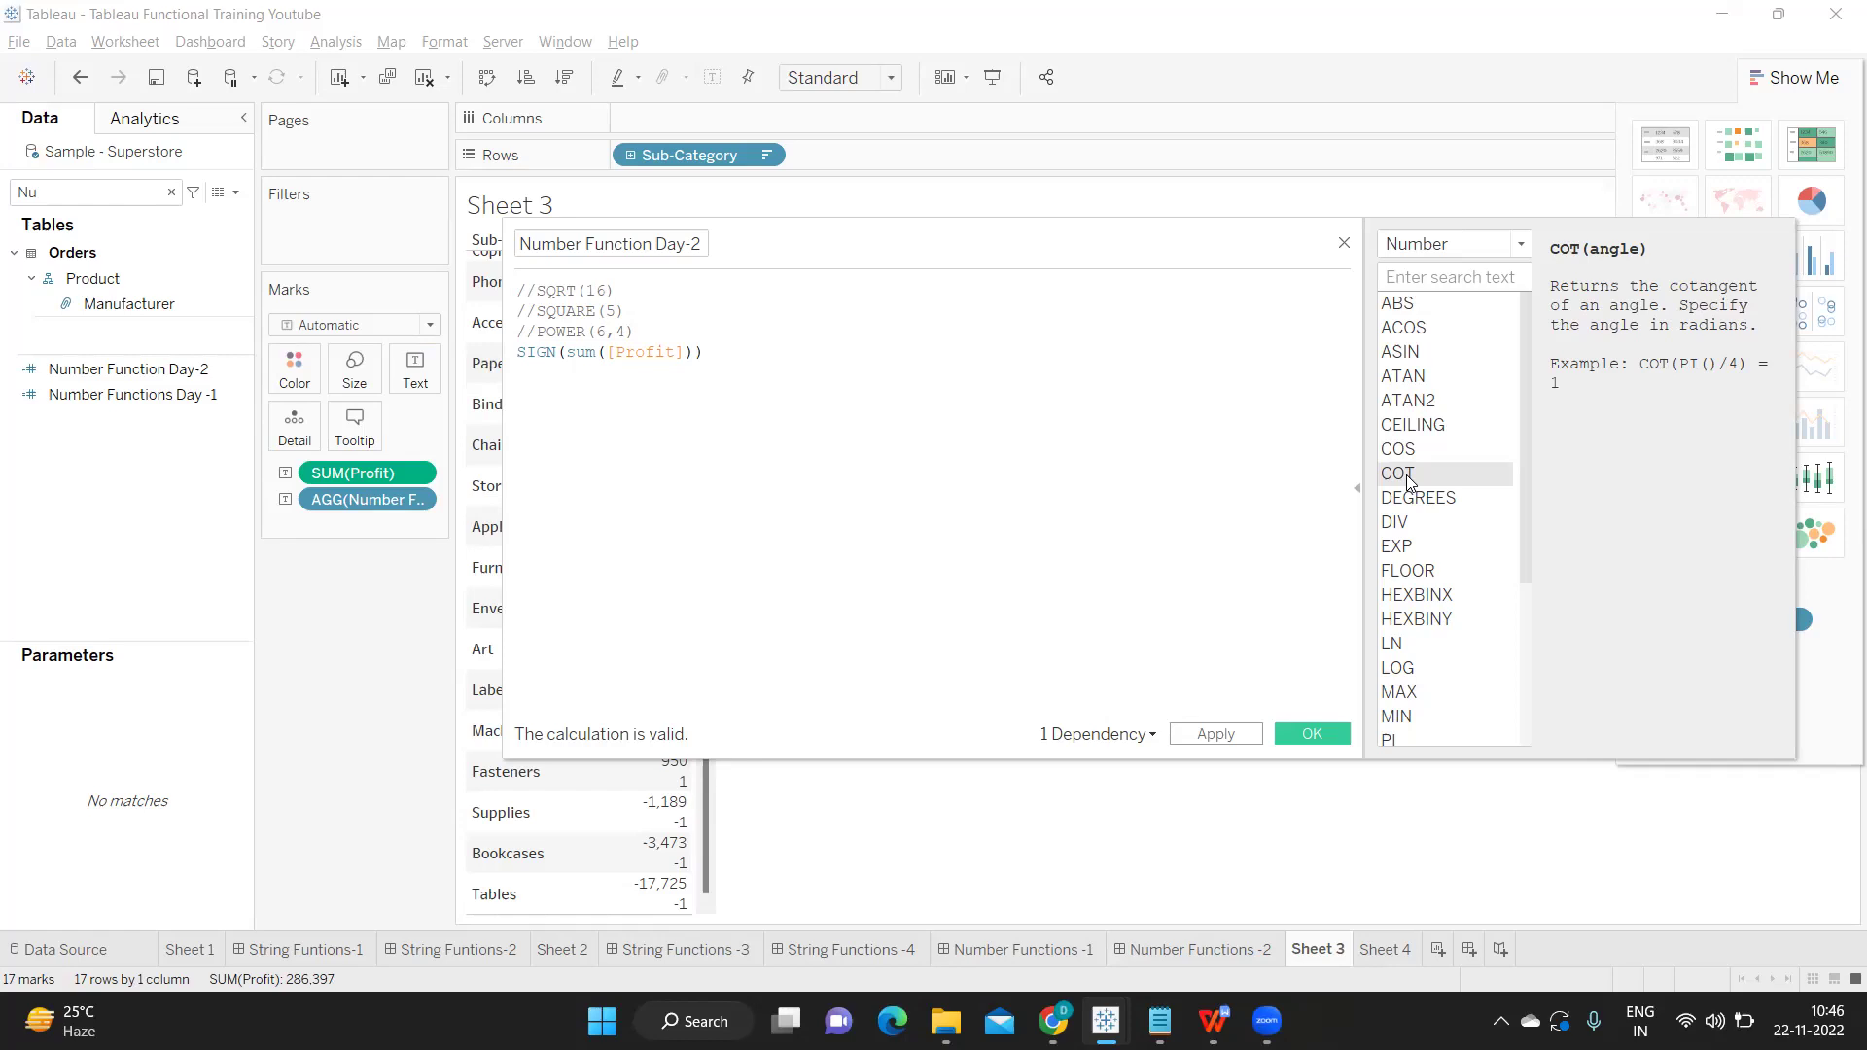
pyautogui.click(1325, 731)
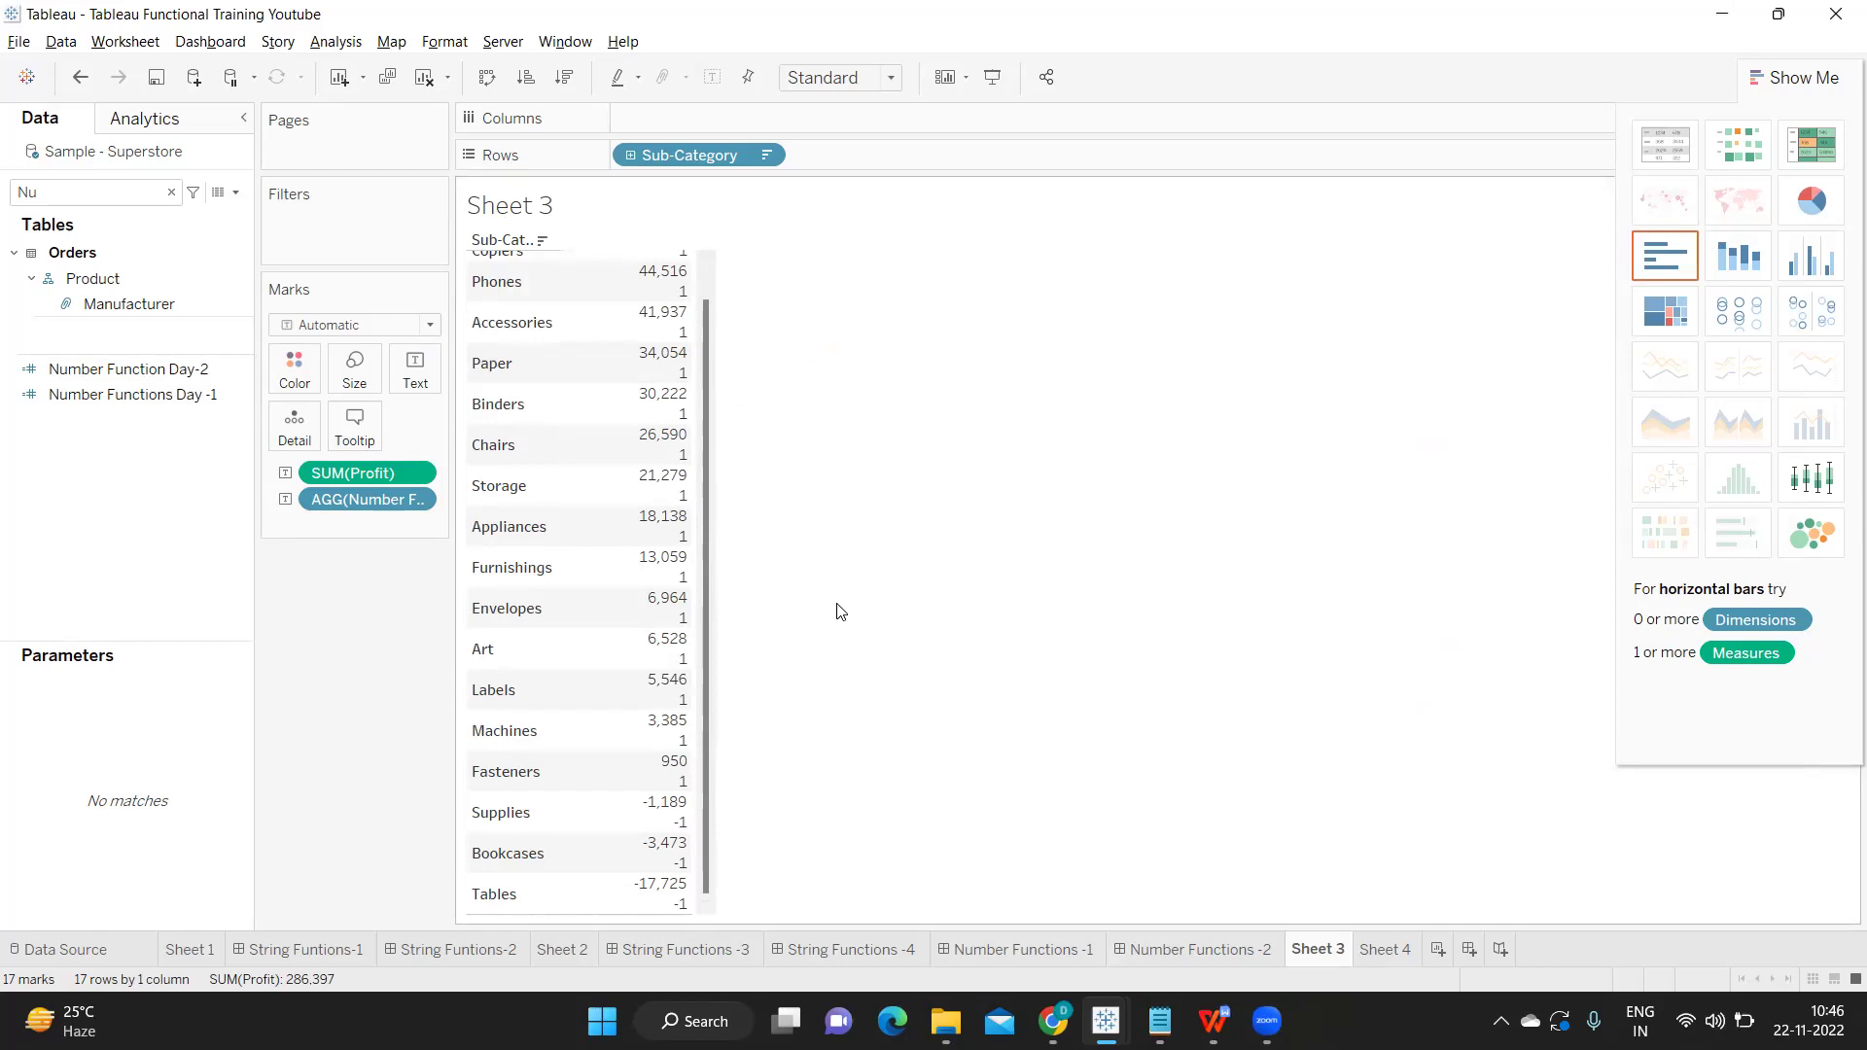
# Edit Number Function Day-2 again and prefix the SIGN(sum([Profit])) line with //.
pyautogui.rightClick(236, 369)
pyautogui.click(288, 493)
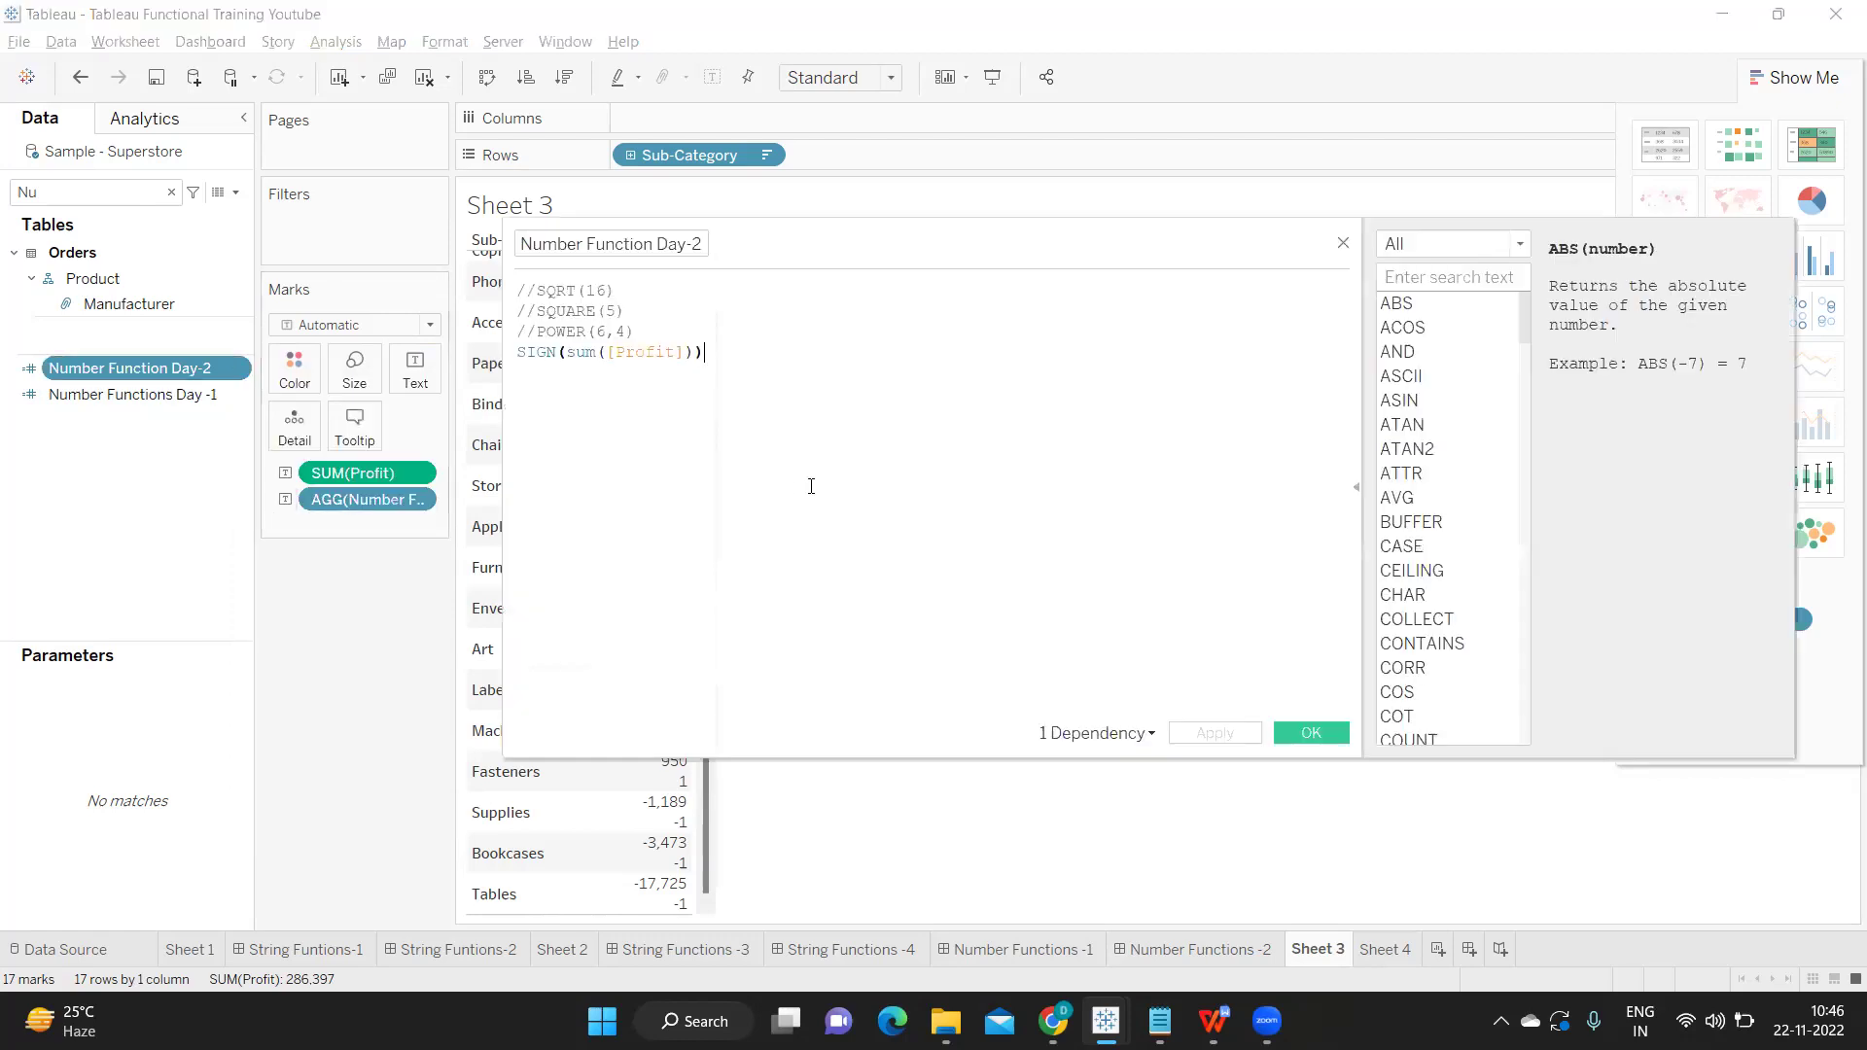
pyautogui.click(521, 352)
pyautogui.write('//')
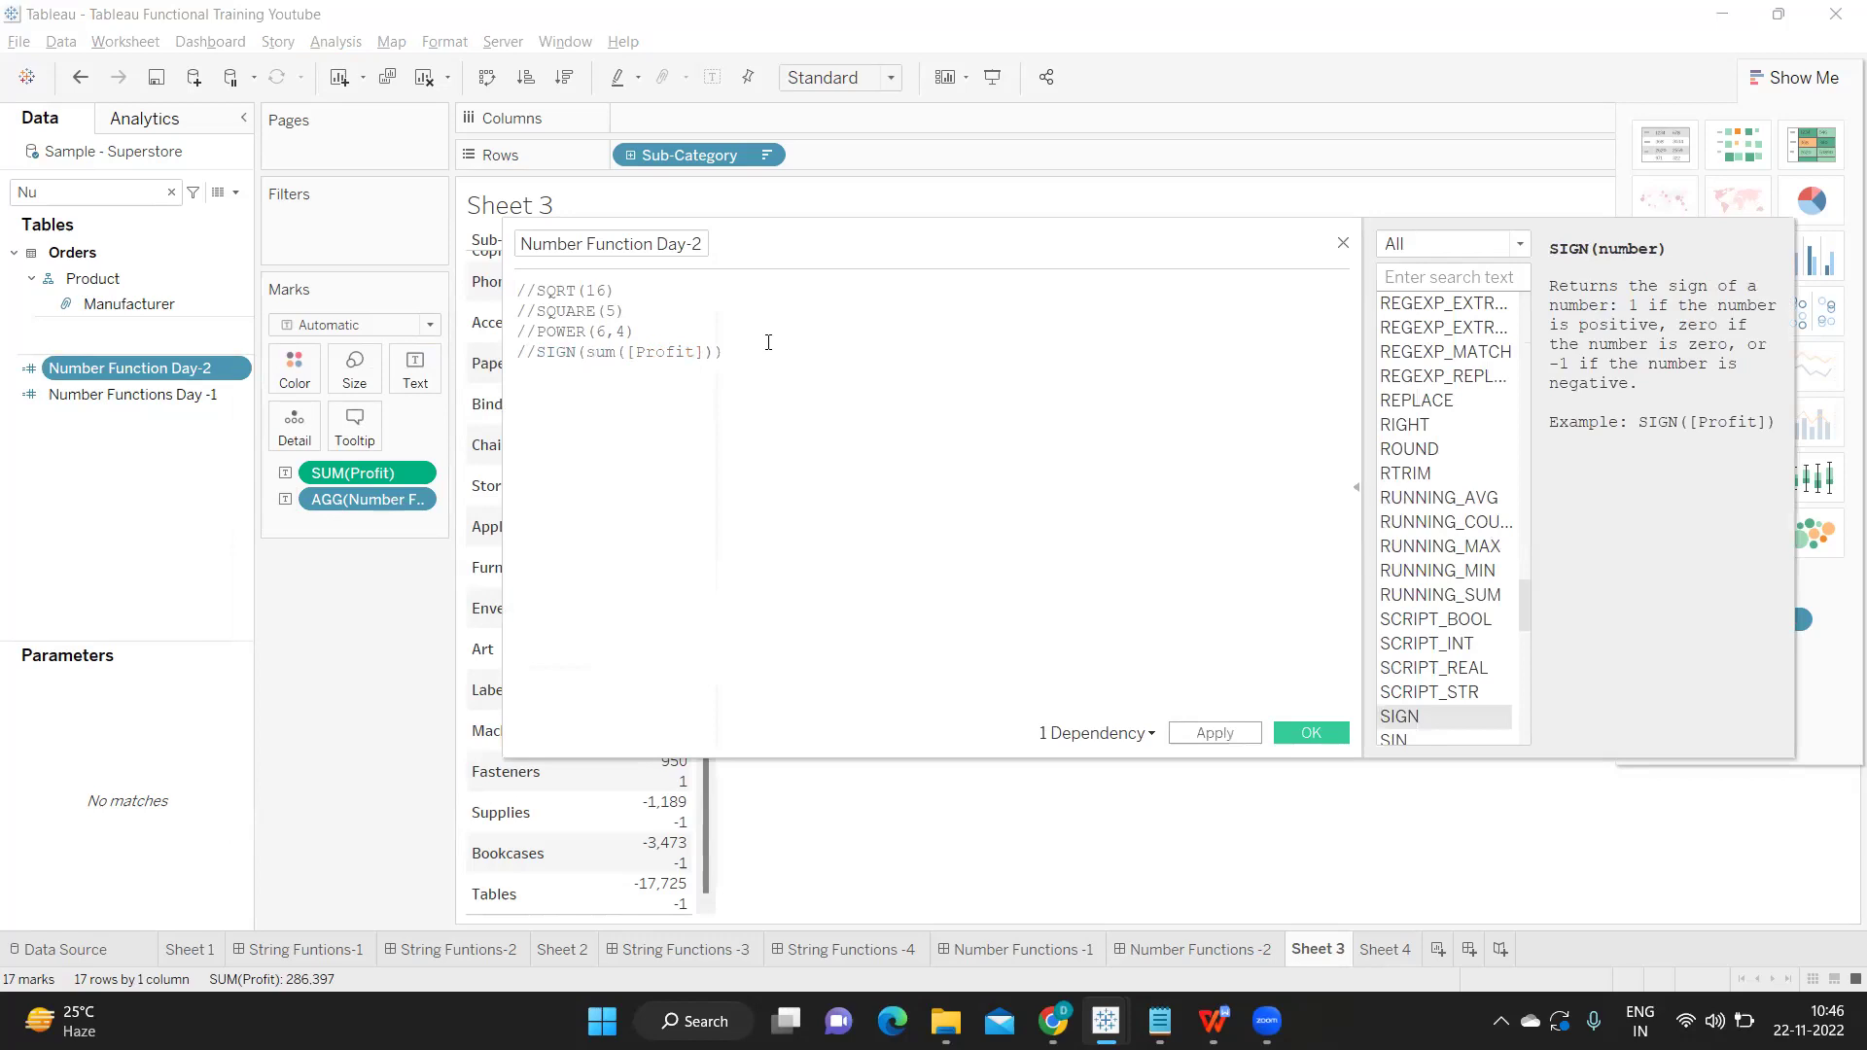
pyautogui.press('Return')
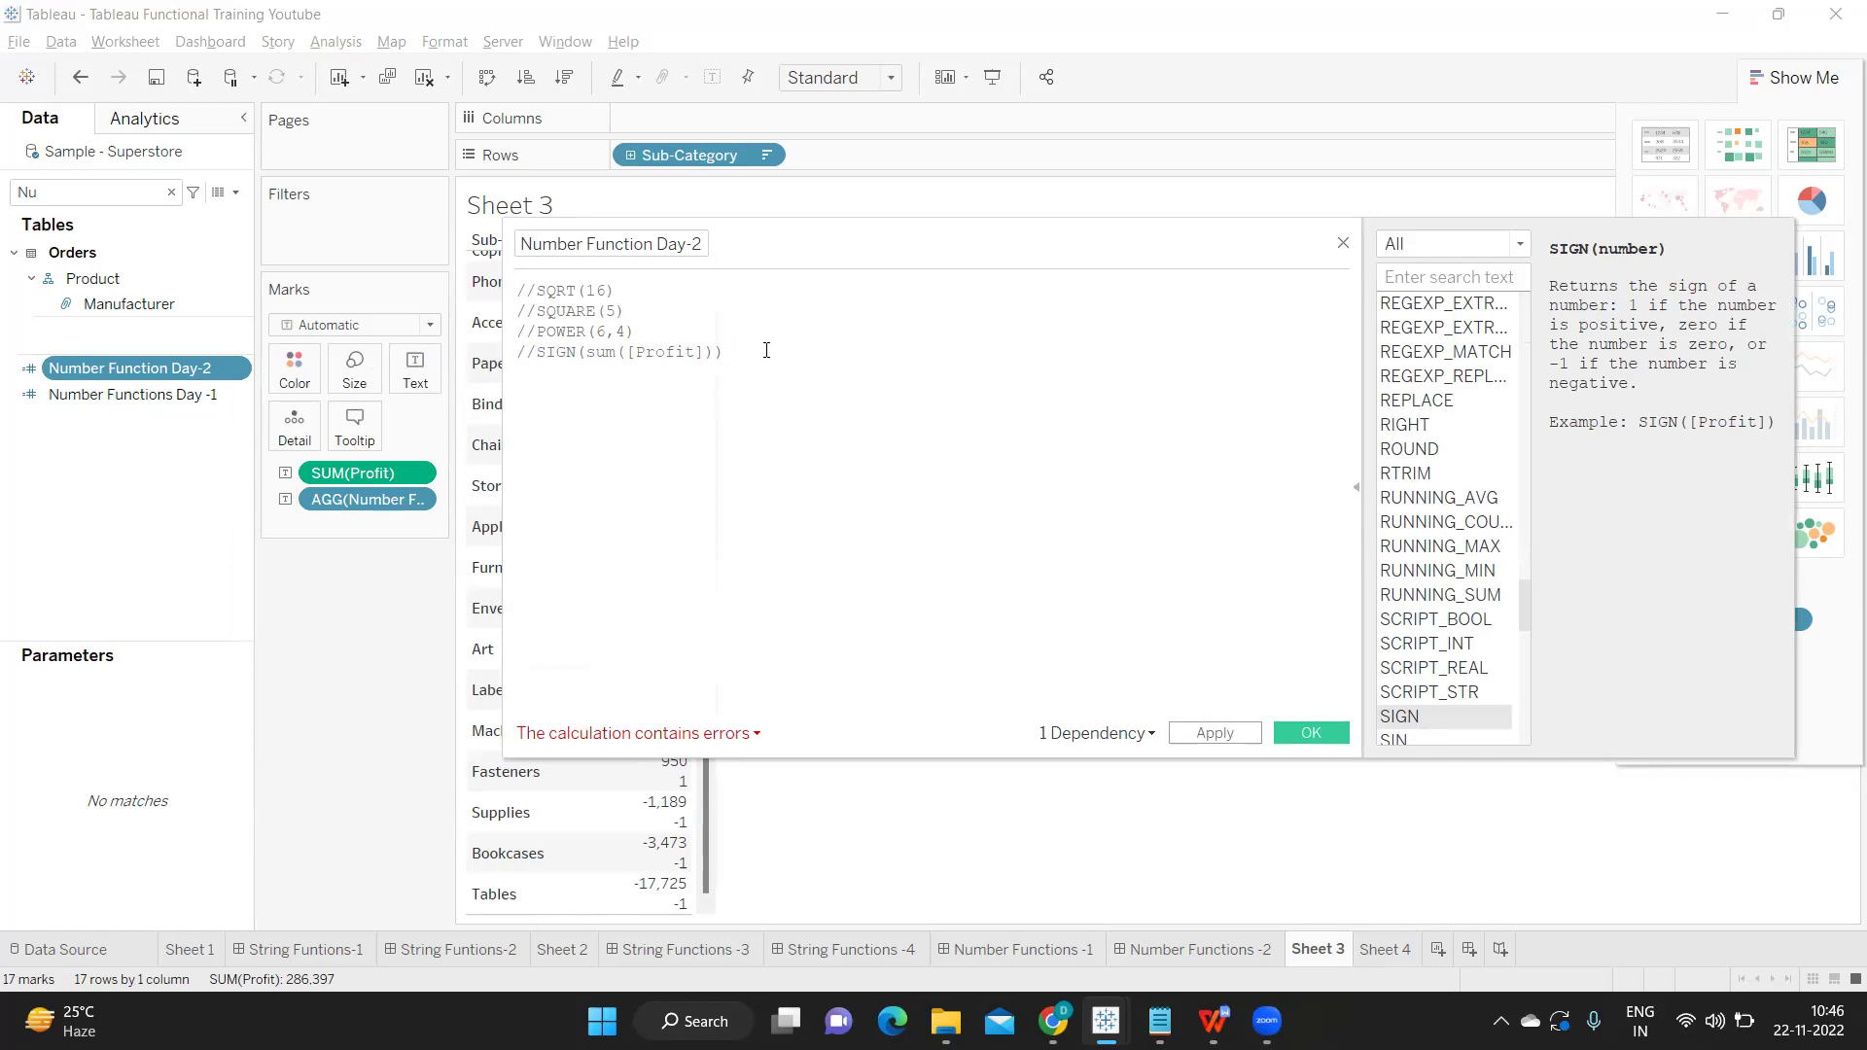
# Enter min(3,5) on the new line of the Number Function Day-2 formula.
pyautogui.write('min(')
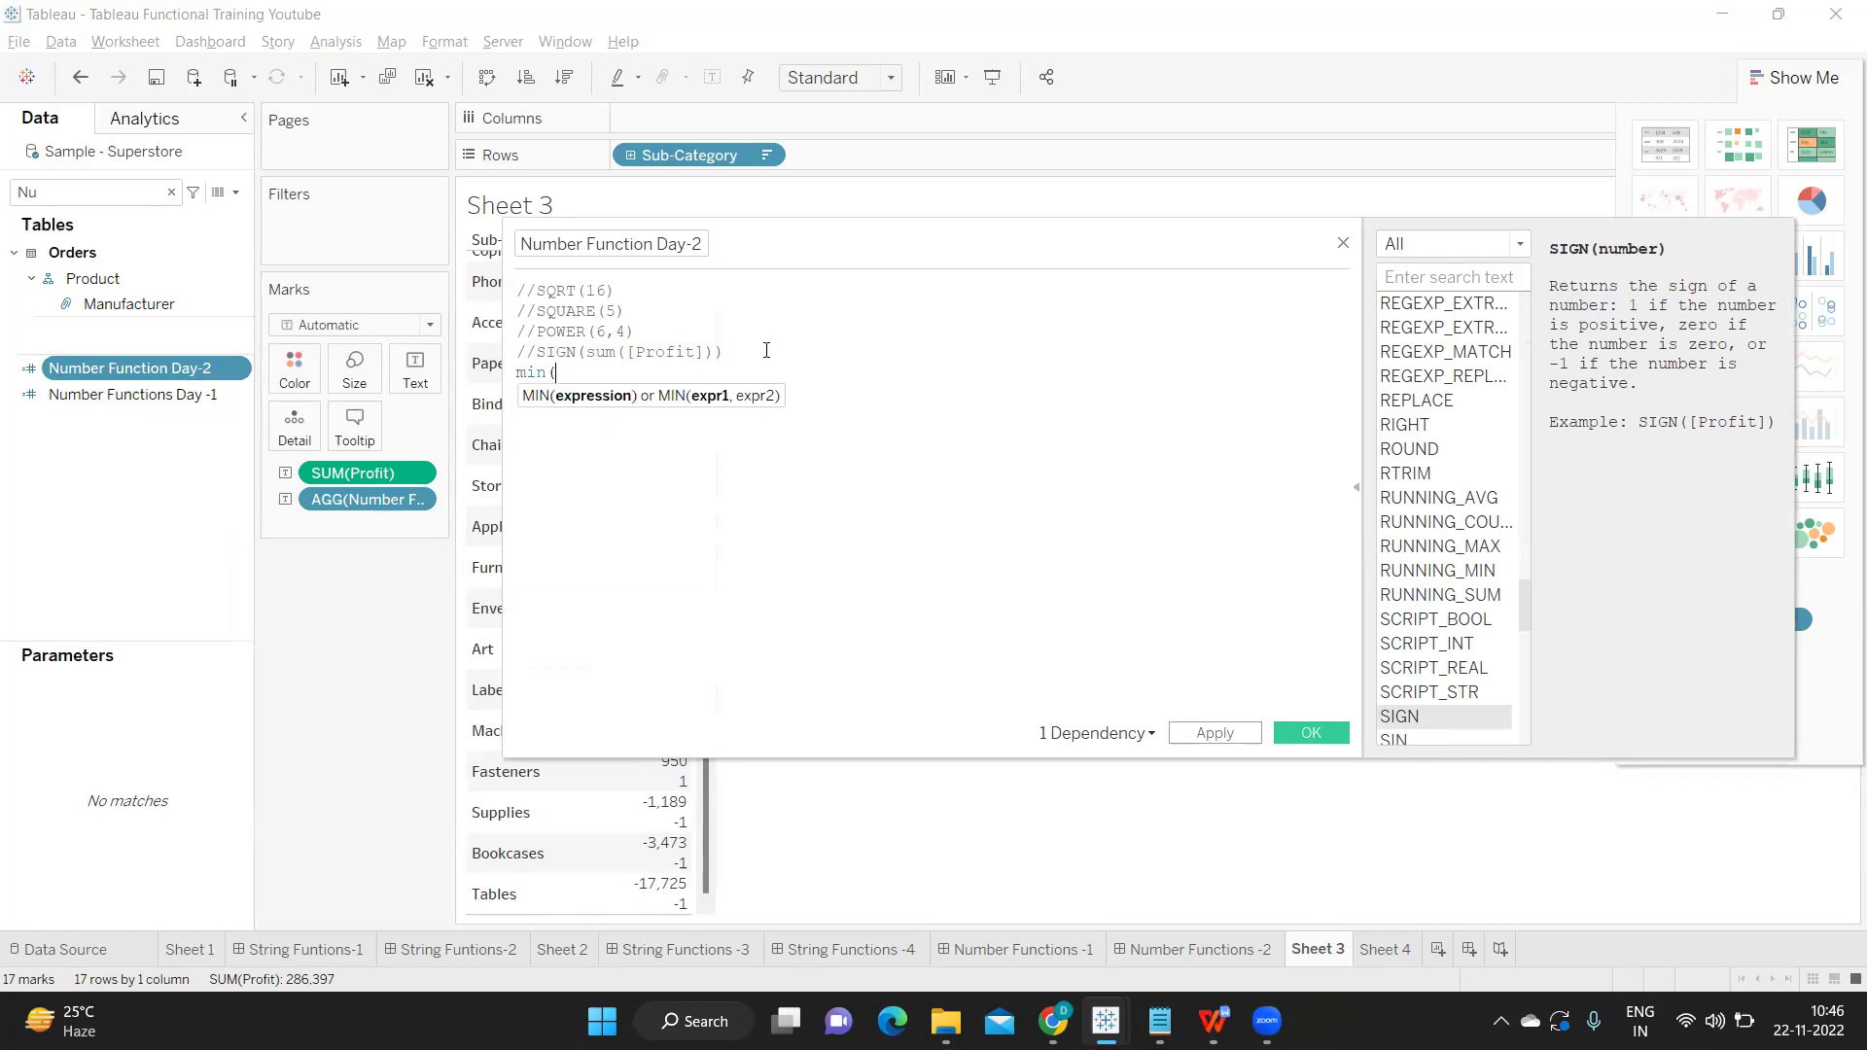
pyautogui.write('3,5')
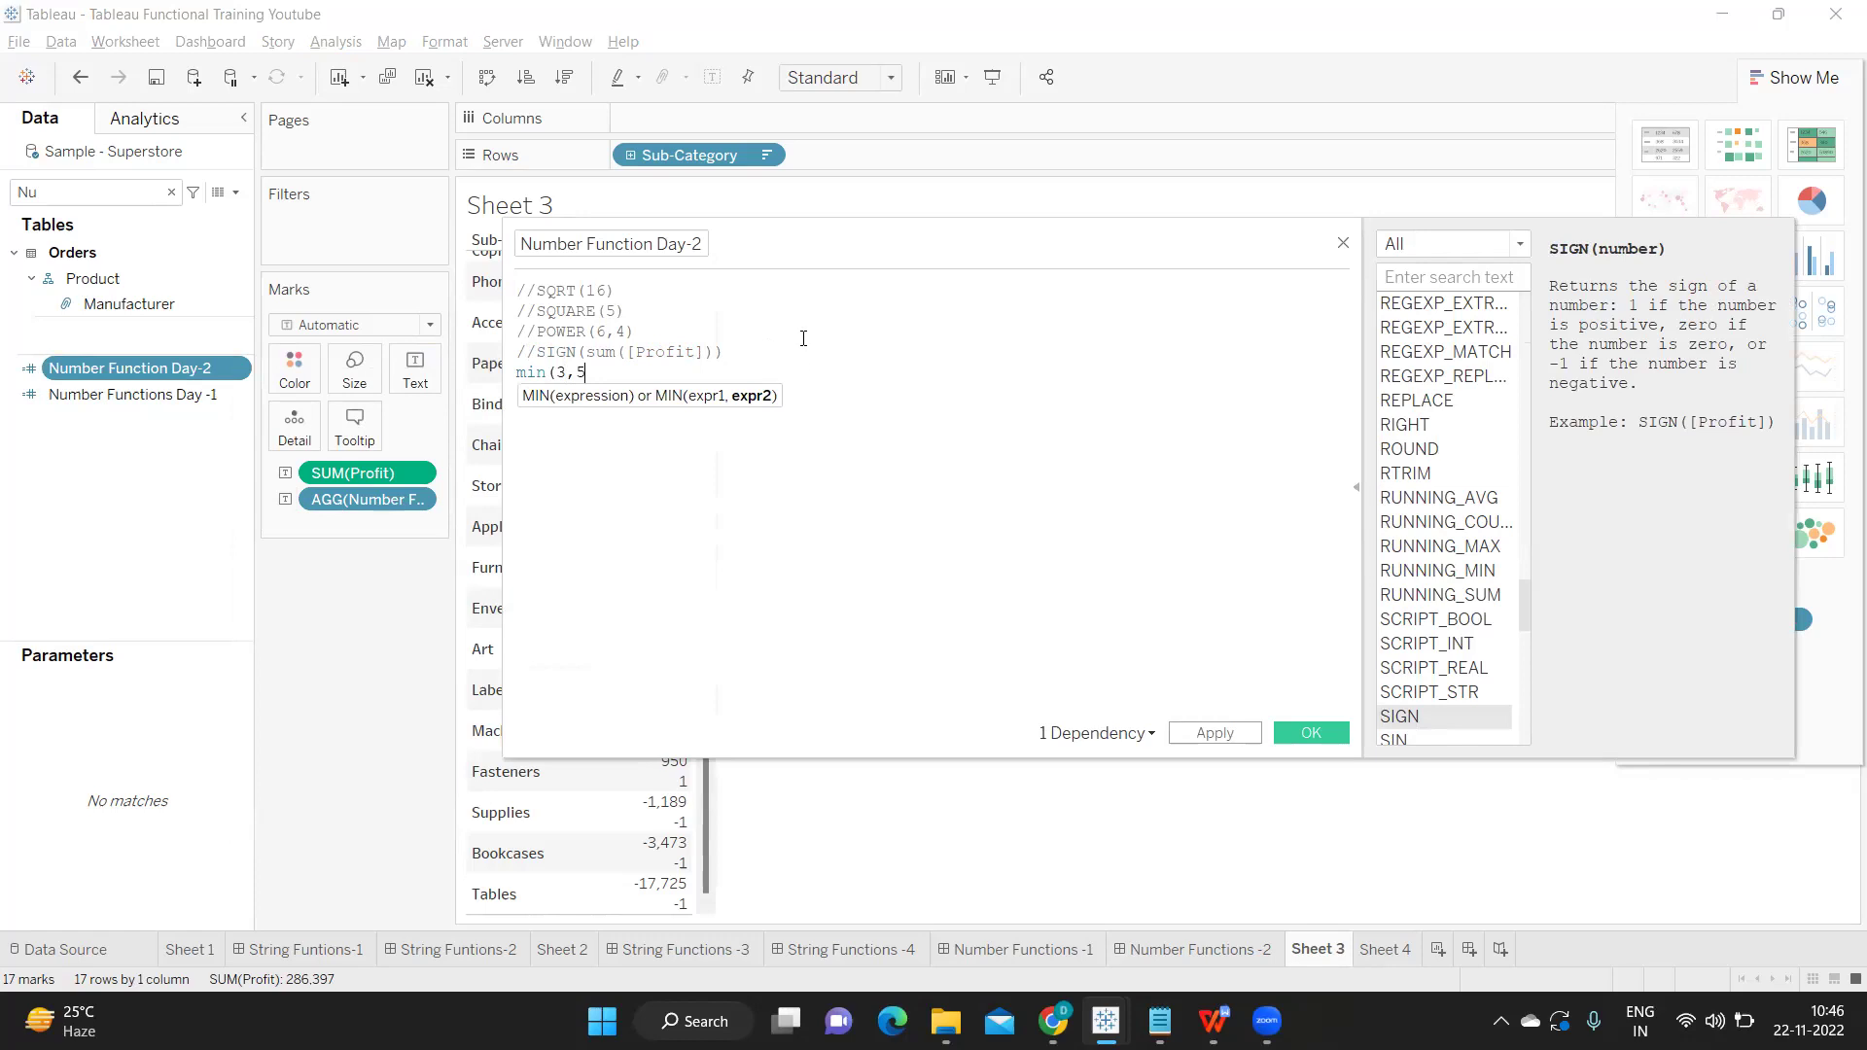
pyautogui.write(')')
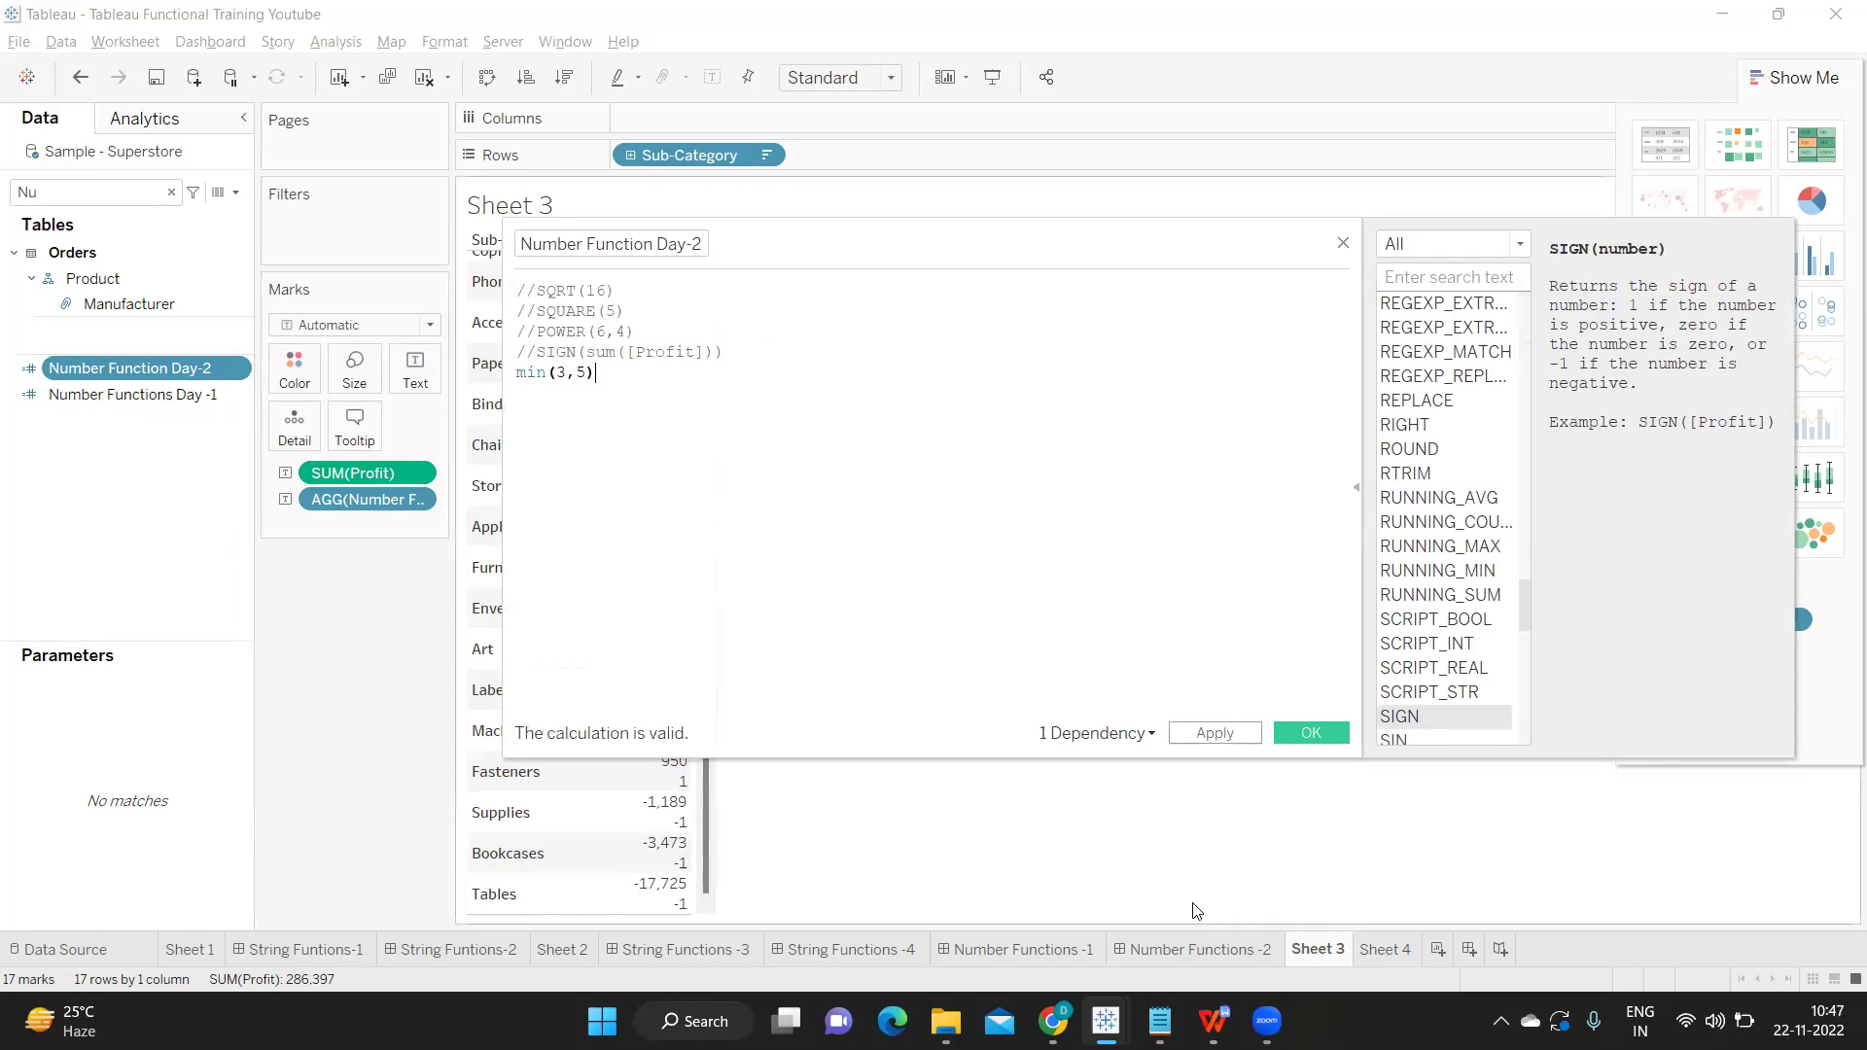
# Apply min(3,5), clear SUM(Profit) and Sub-Category, and show Number Function Day-2 as text (3).
pyautogui.click(1218, 733)
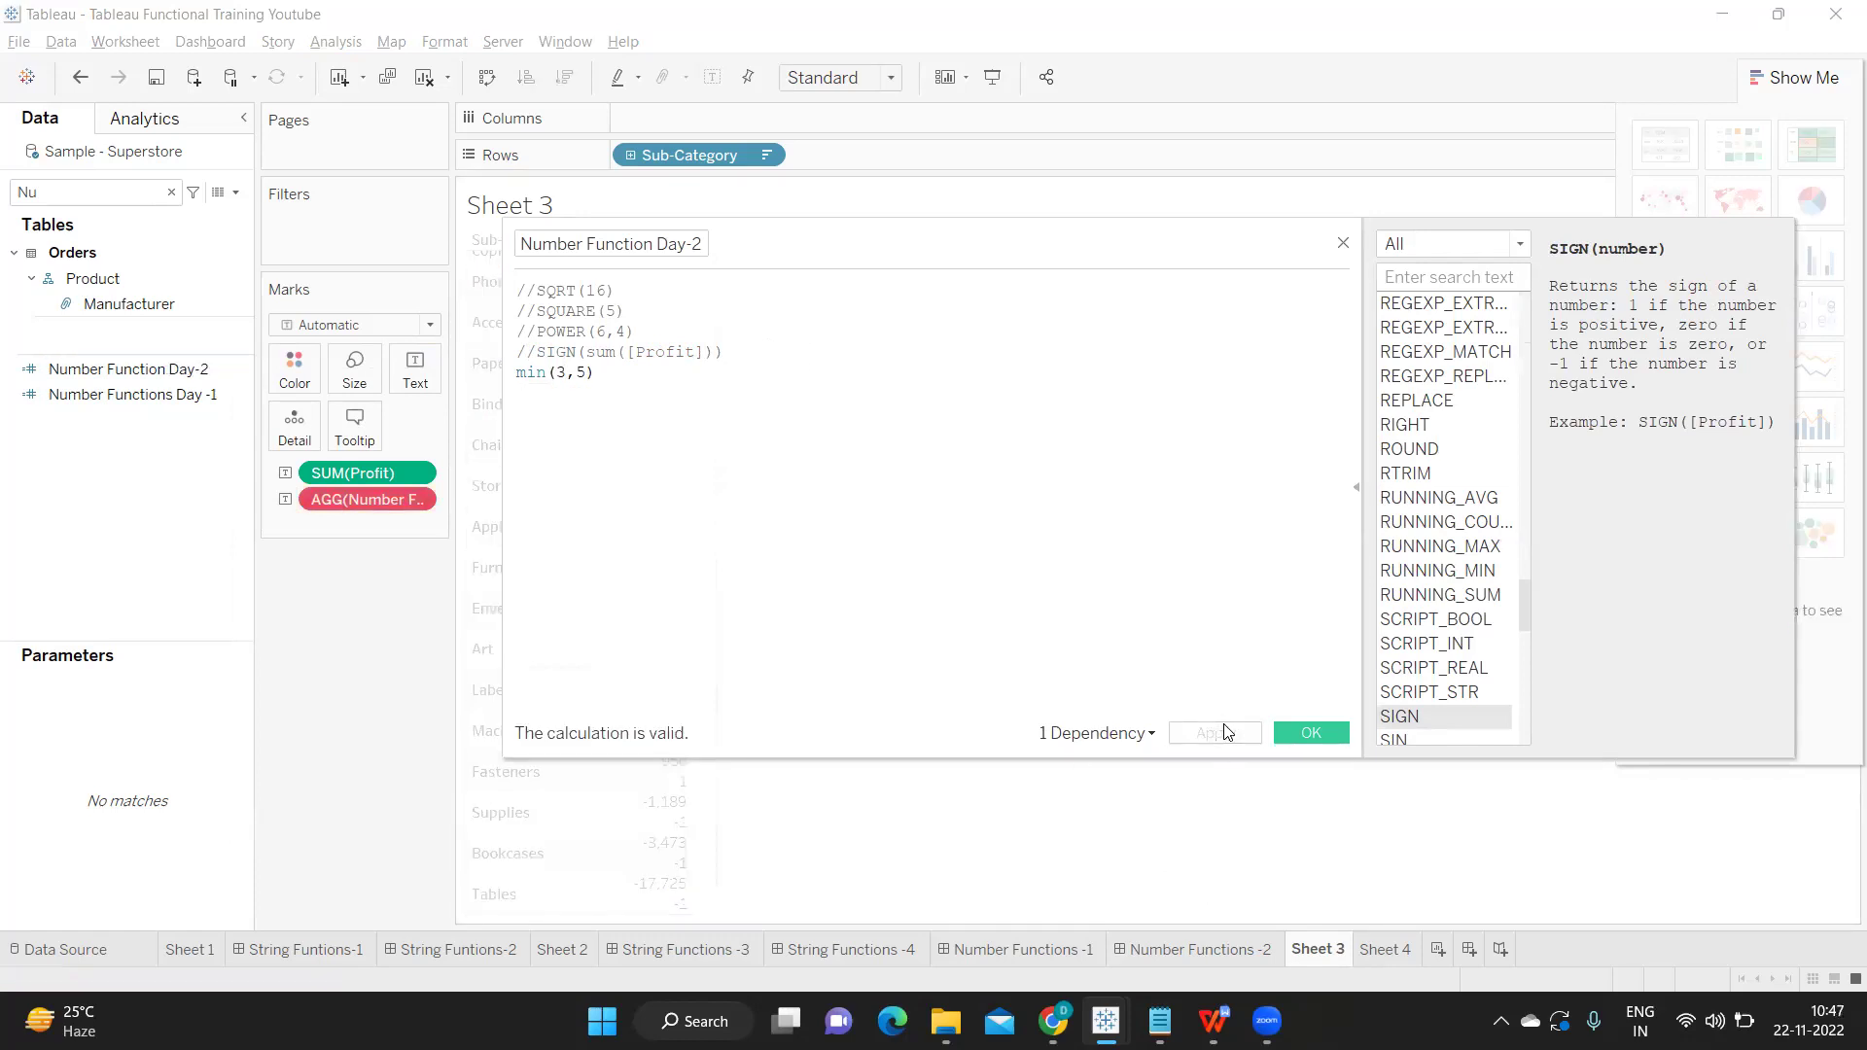
pyautogui.moveTo(342, 465); pyautogui.dragTo(325, 570)
pyautogui.moveTo(344, 473); pyautogui.dragTo(361, 632)
pyautogui.moveTo(652, 156); pyautogui.dragTo(305, 596)
pyautogui.click(158, 368)
pyautogui.moveTo(158, 368); pyautogui.dragTo(416, 370)
pyautogui.moveTo(816, 225); pyautogui.dragTo(1029, 198)
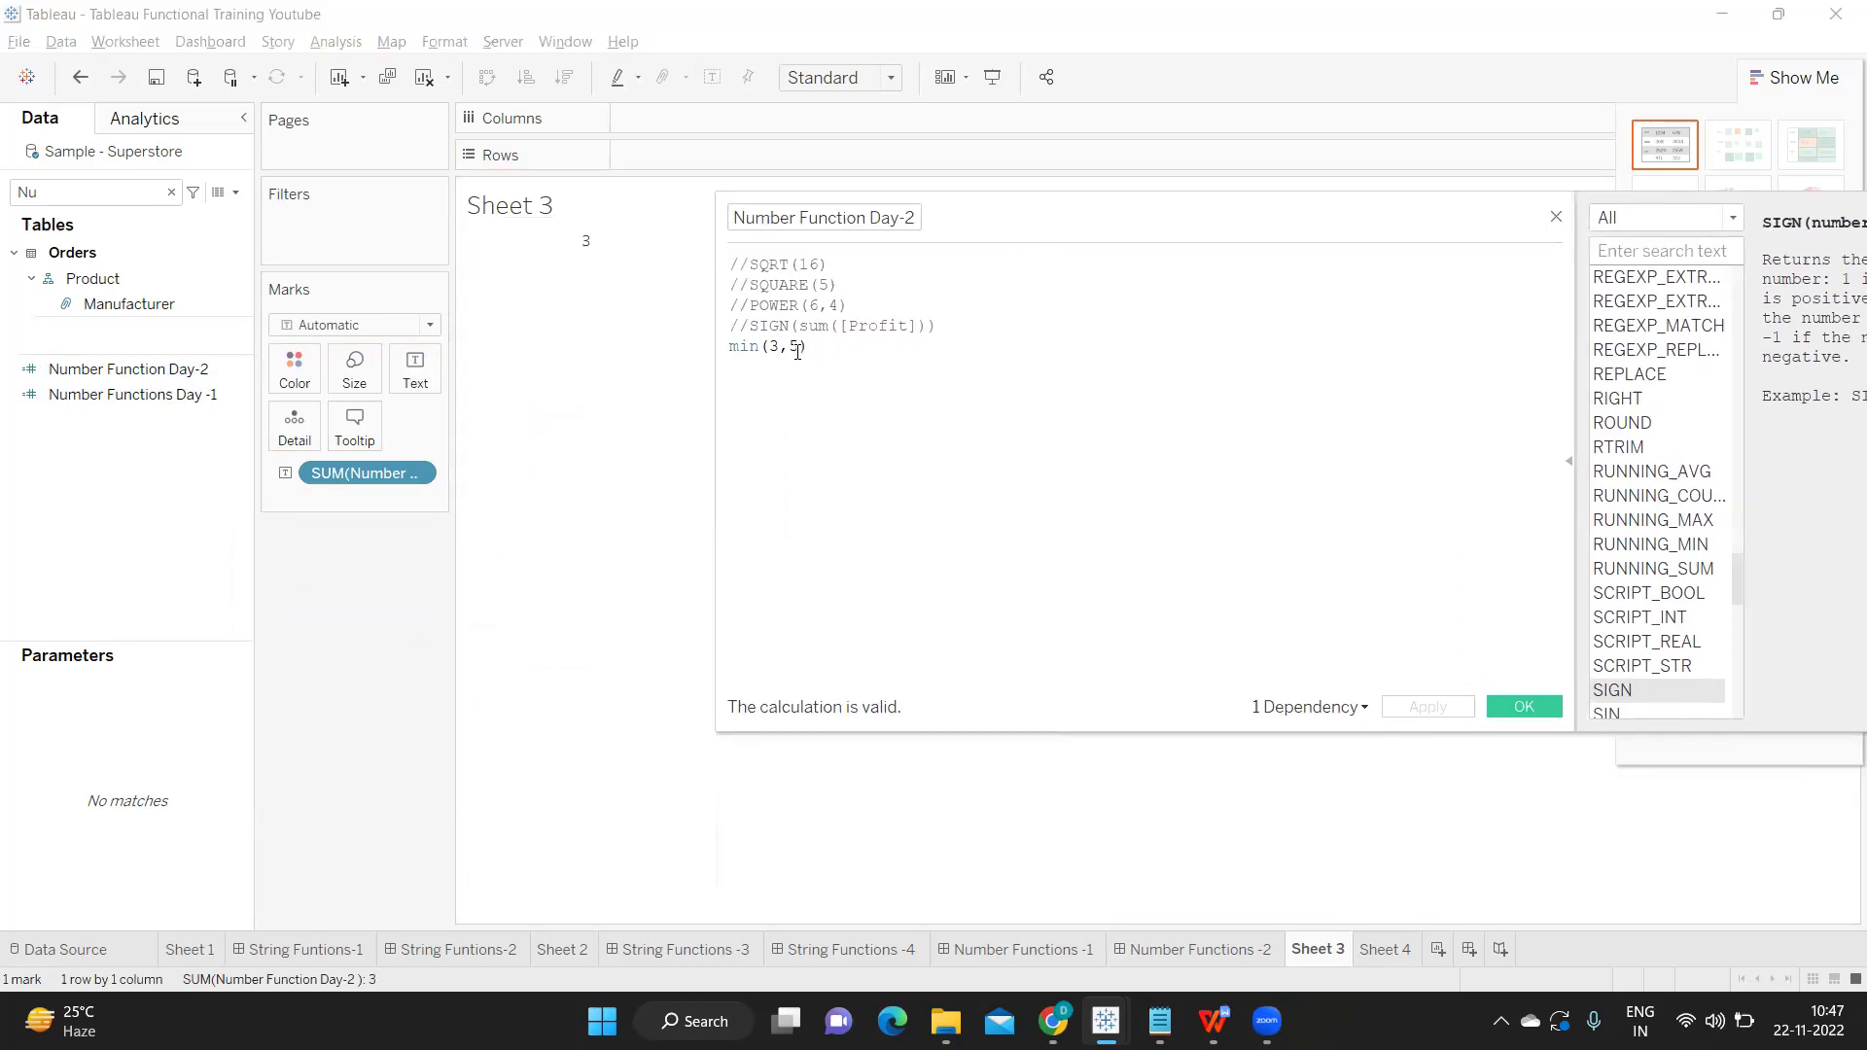
# Change min to MAX(3,5) and apply it so Sheet 3 shows 5.
pyautogui.doubleClick(747, 348)
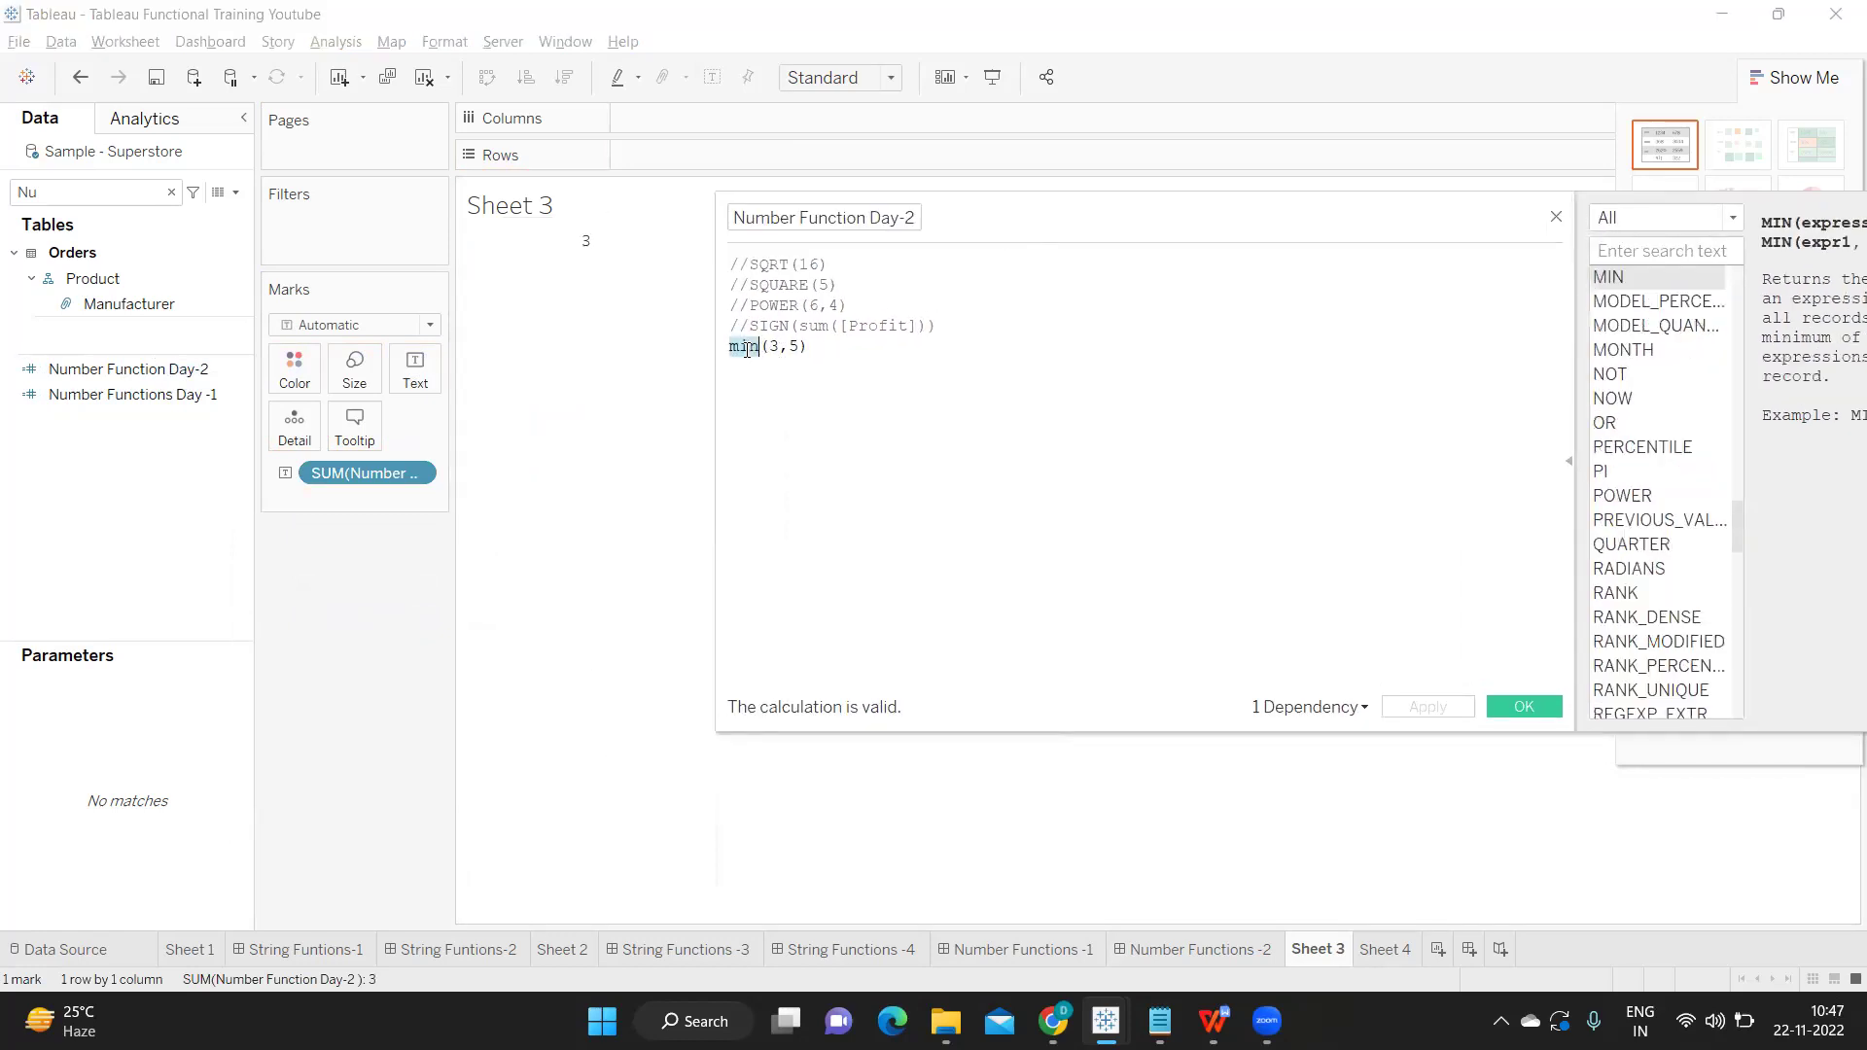
pyautogui.write('max')
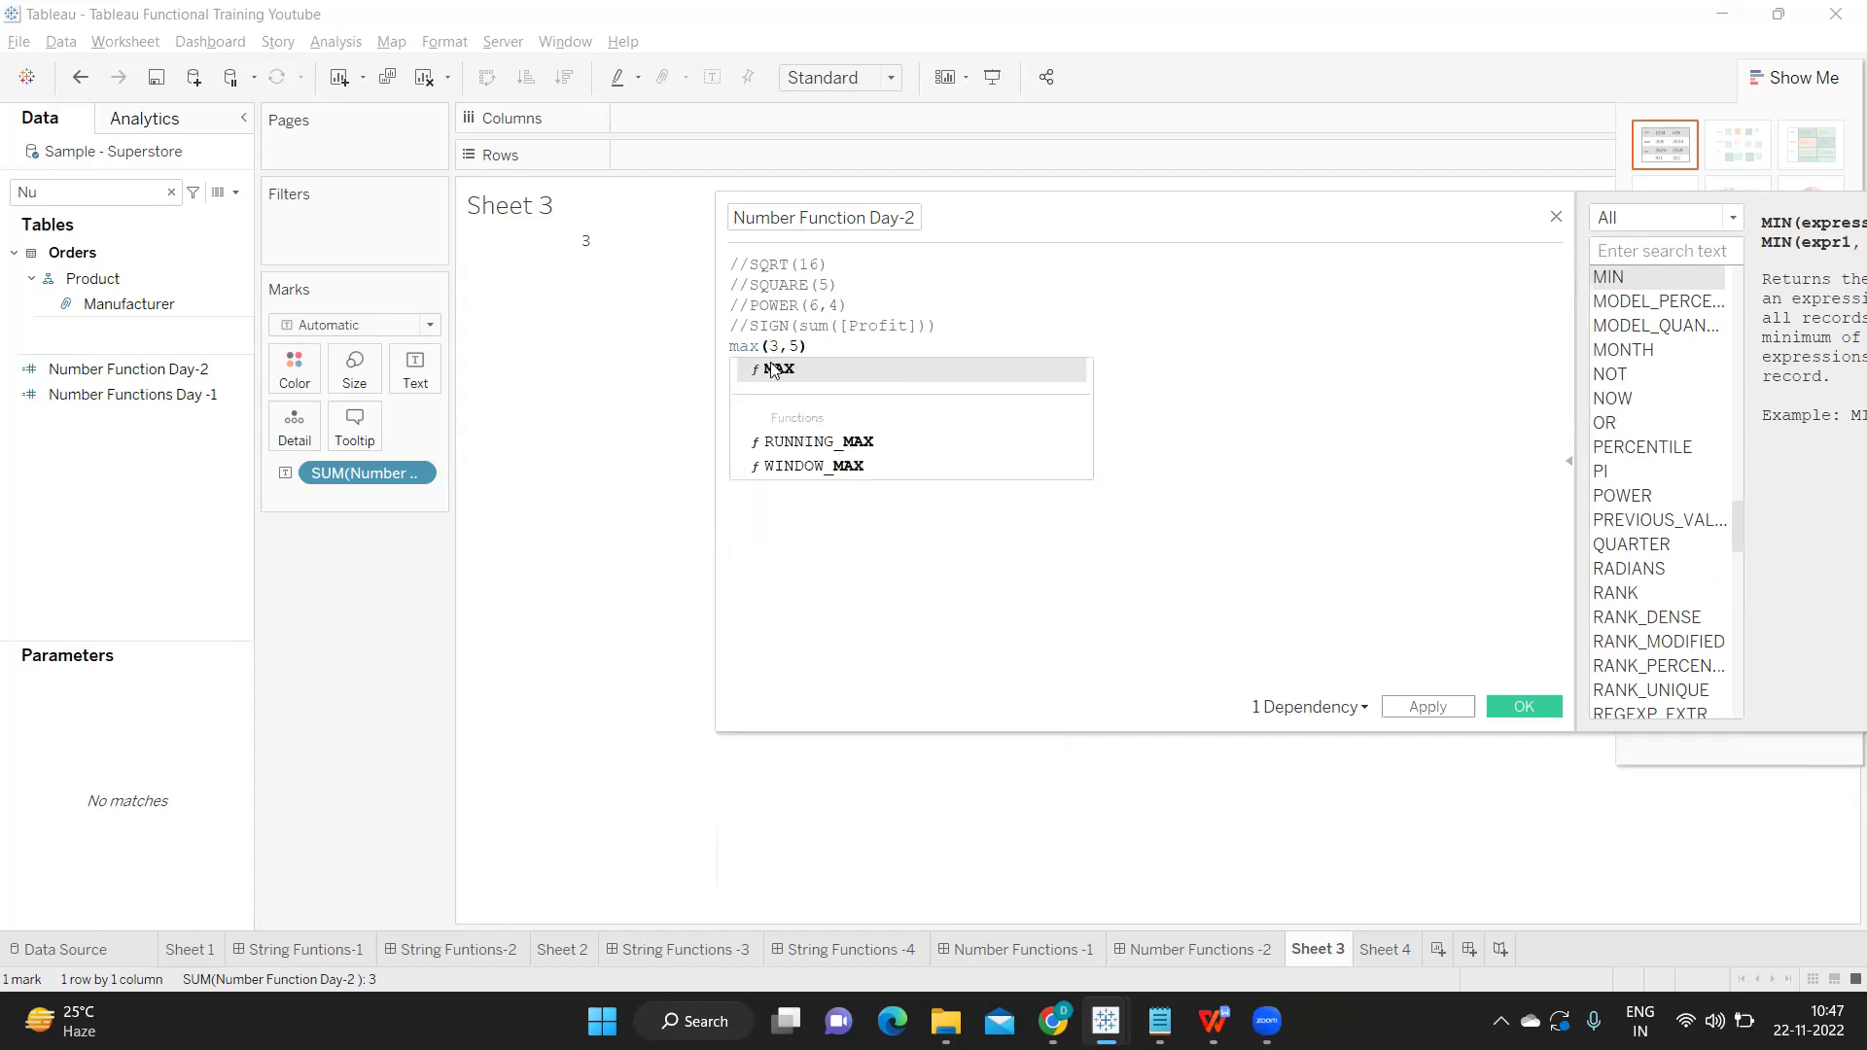
pyautogui.click(774, 370)
pyautogui.click(1390, 707)
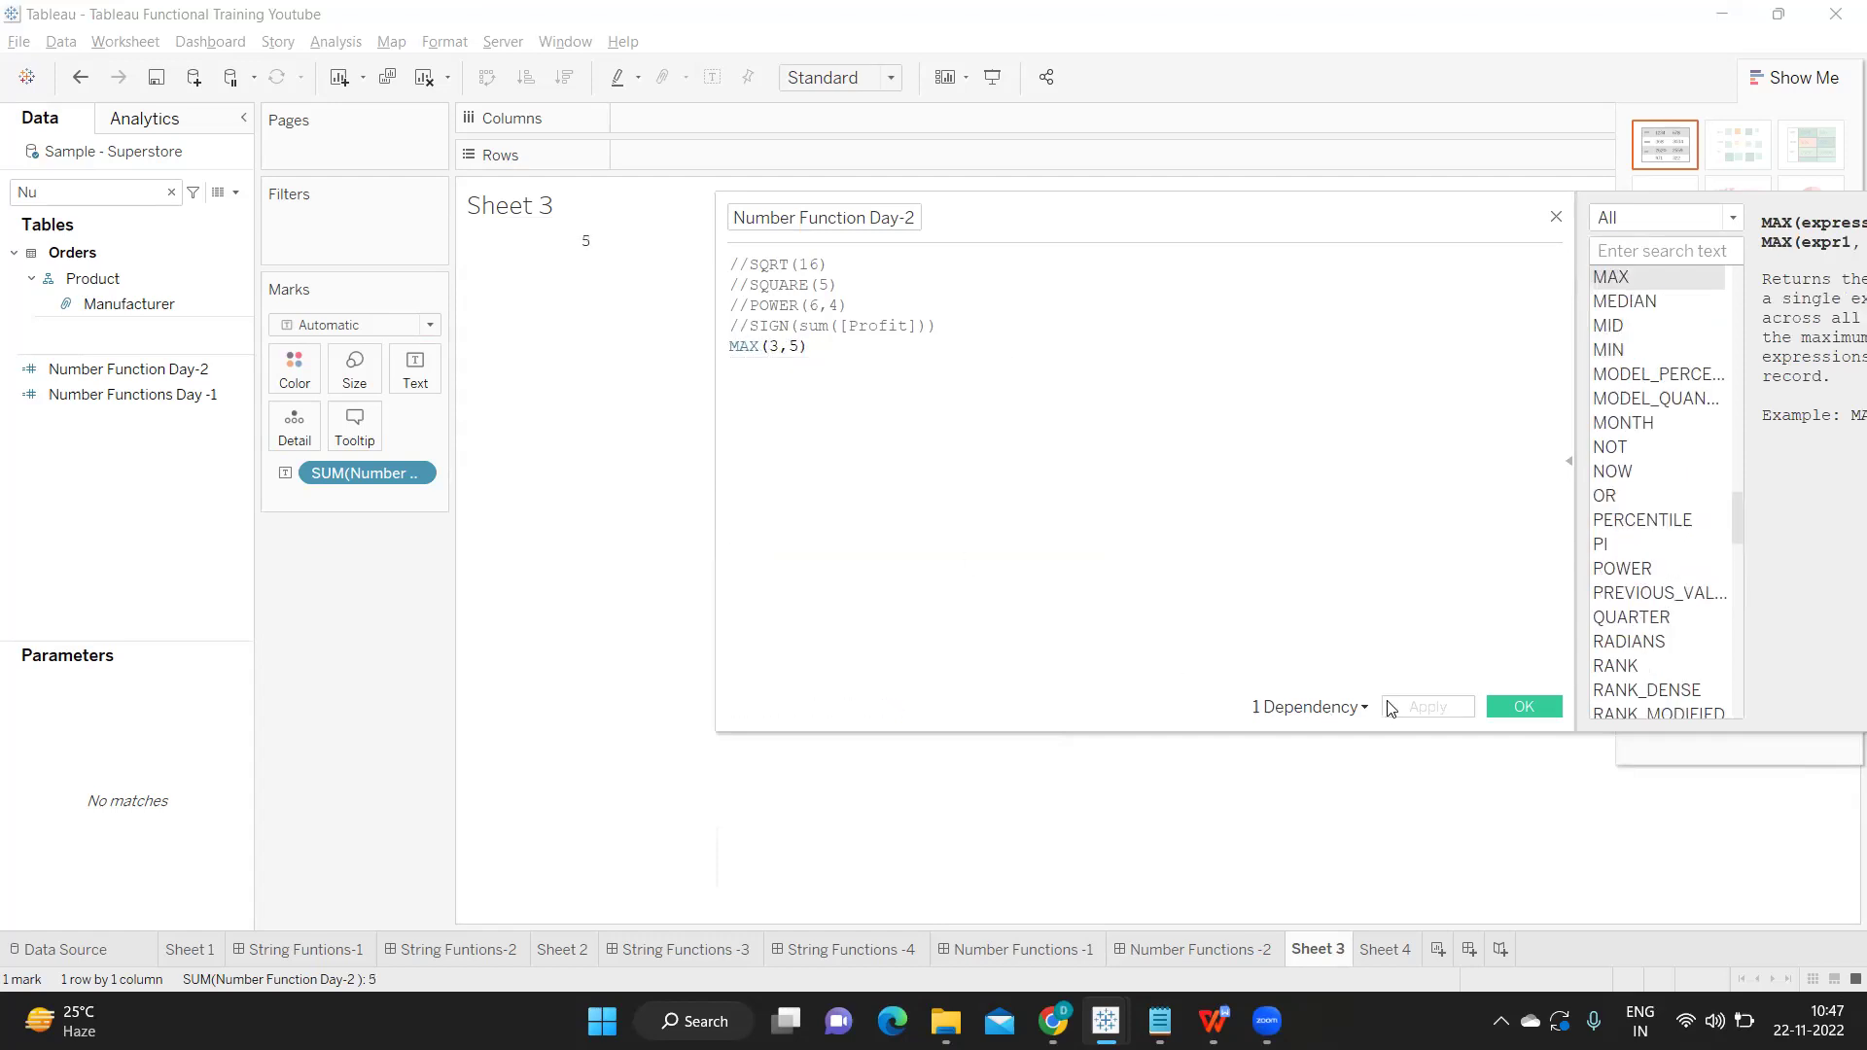
# Comment out the MAX(3,5) line with // and add a blank line below it.
pyautogui.moveTo(808, 348); pyautogui.dragTo(693, 350)
pyautogui.click(817, 354)
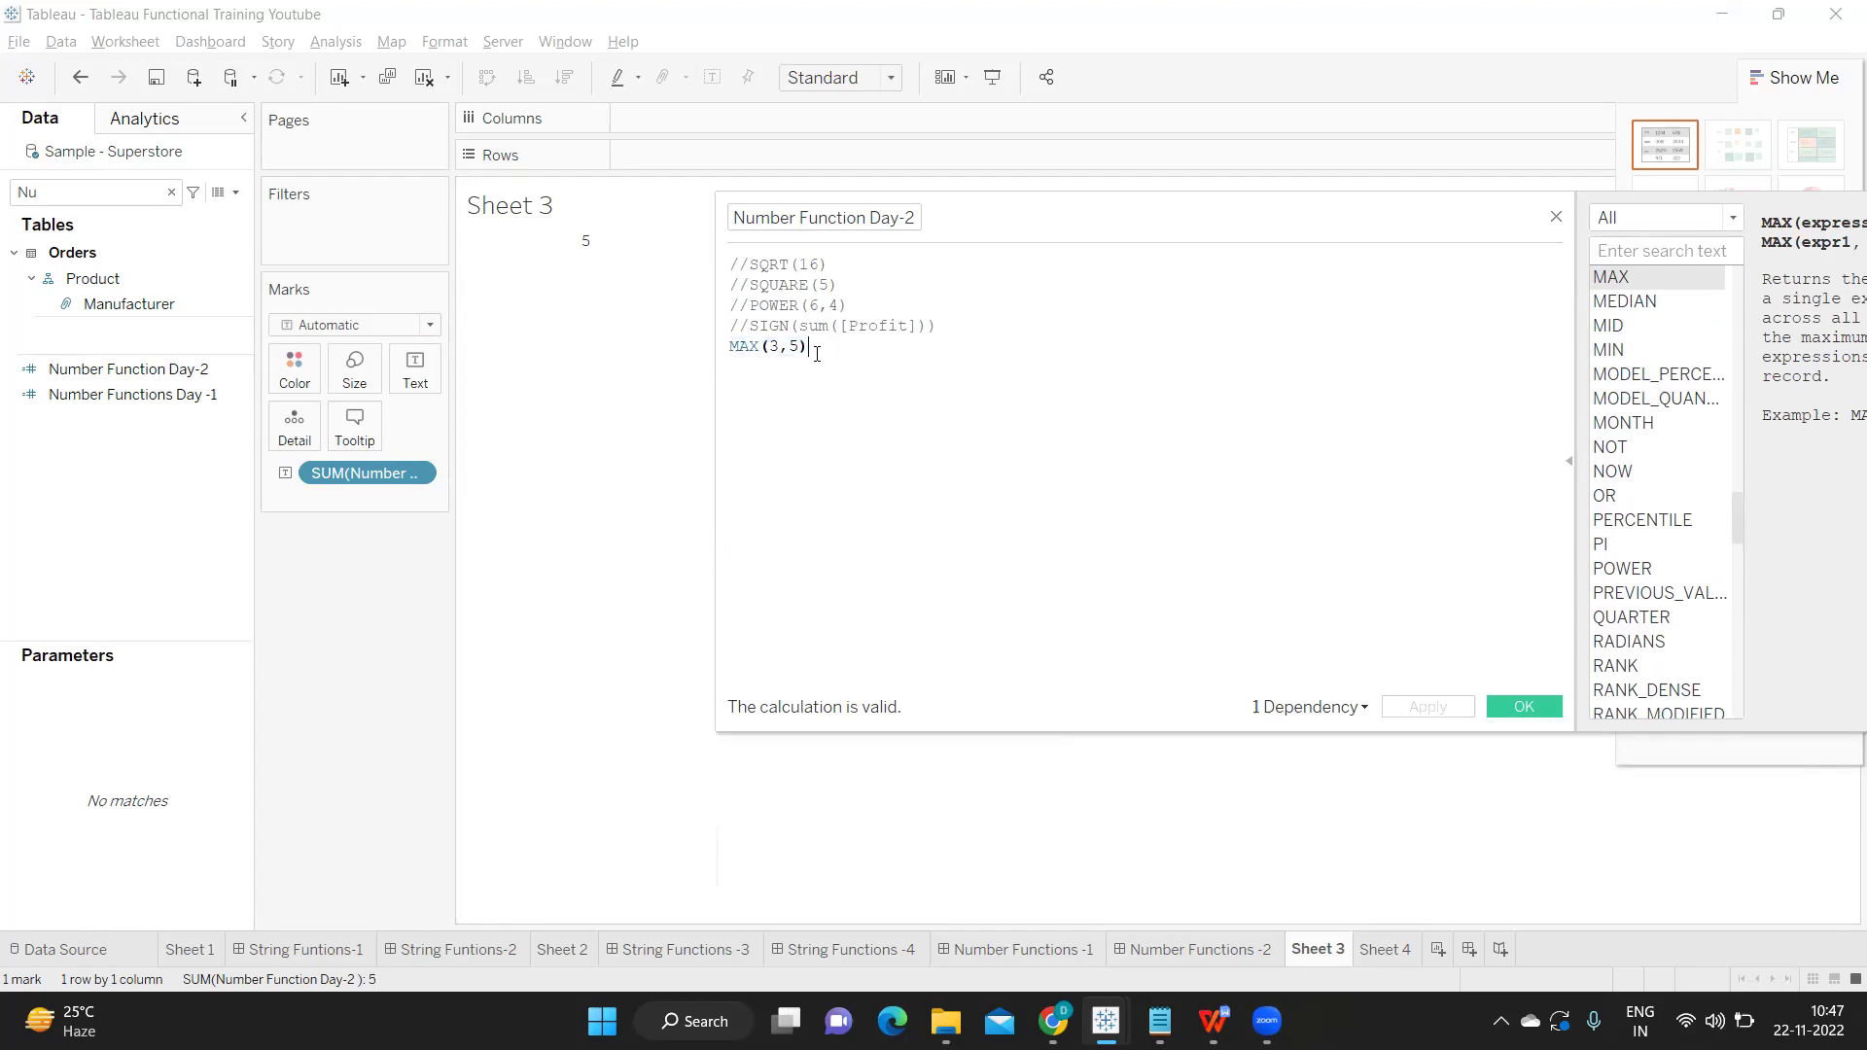
pyautogui.press('Return')
pyautogui.click(730, 347)
pyautogui.write('//')
pyautogui.click(844, 342)
pyautogui.press('Return')
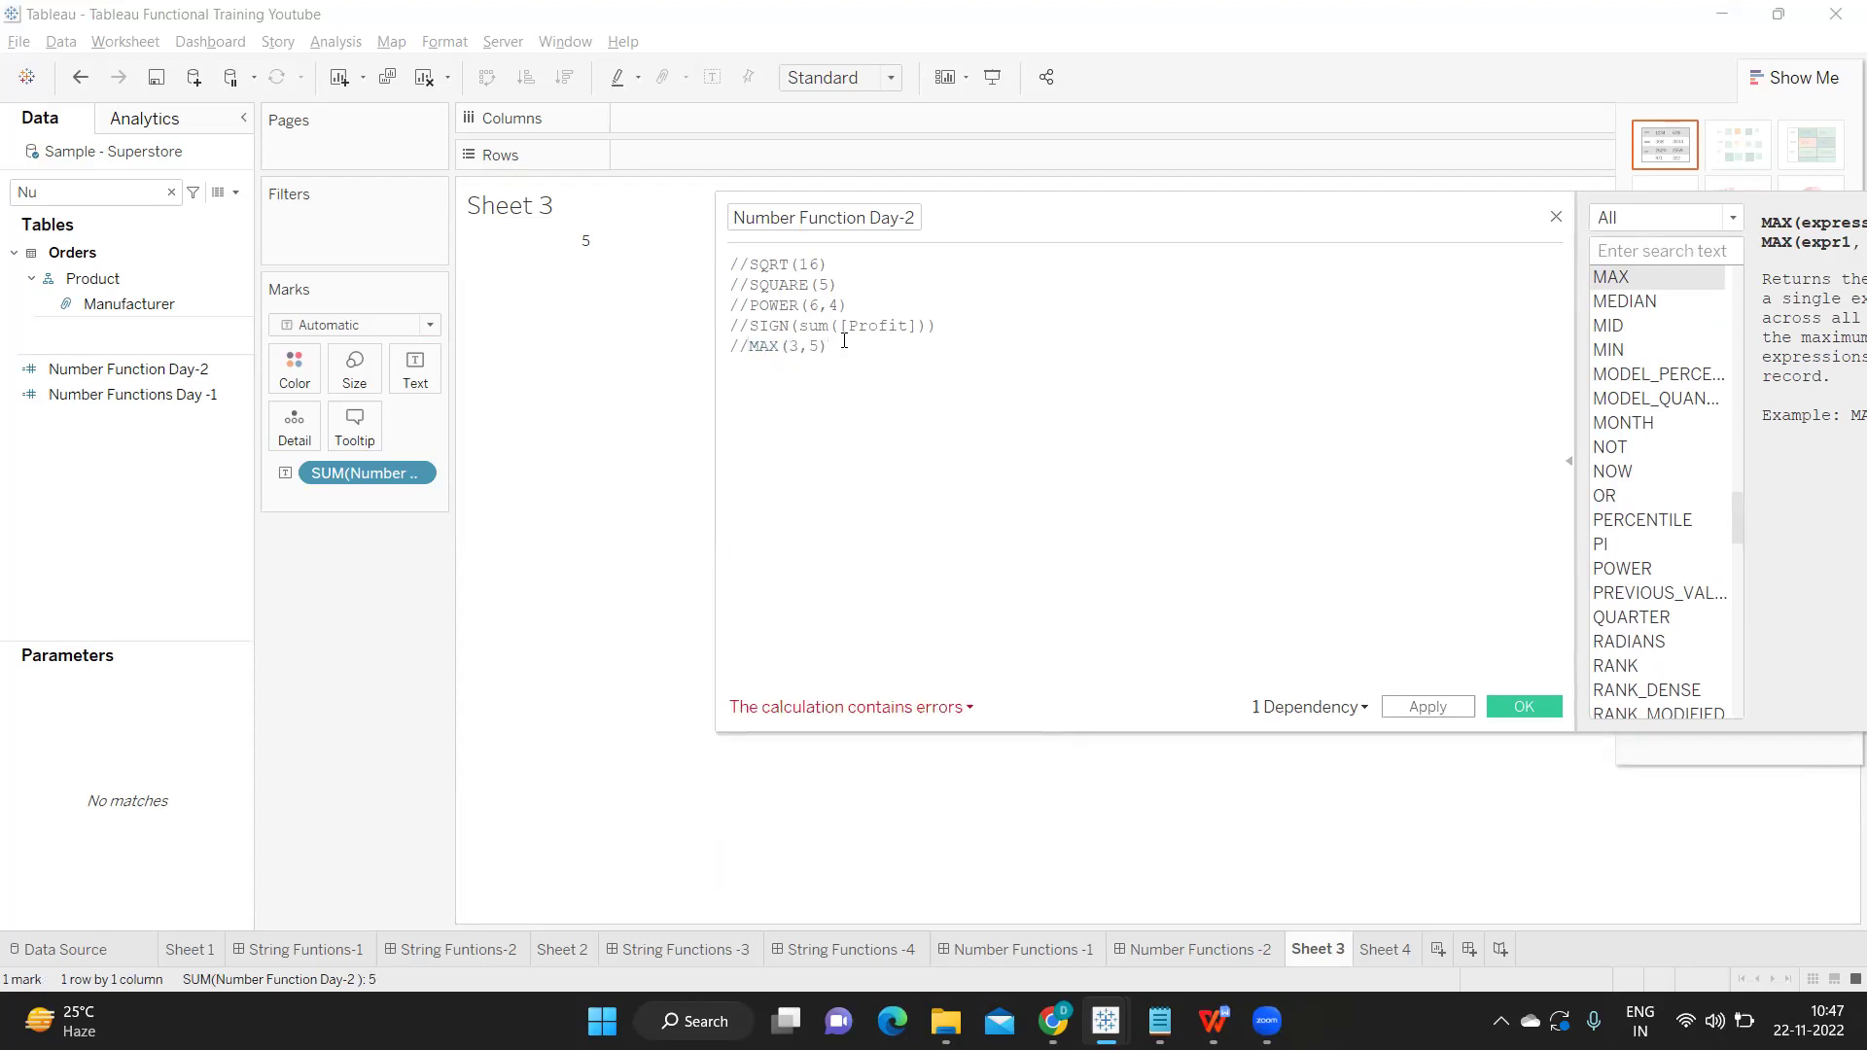
# Enter PI() and apply it so Sheet 3 shows 3.141592654.
pyautogui.write('PI()')
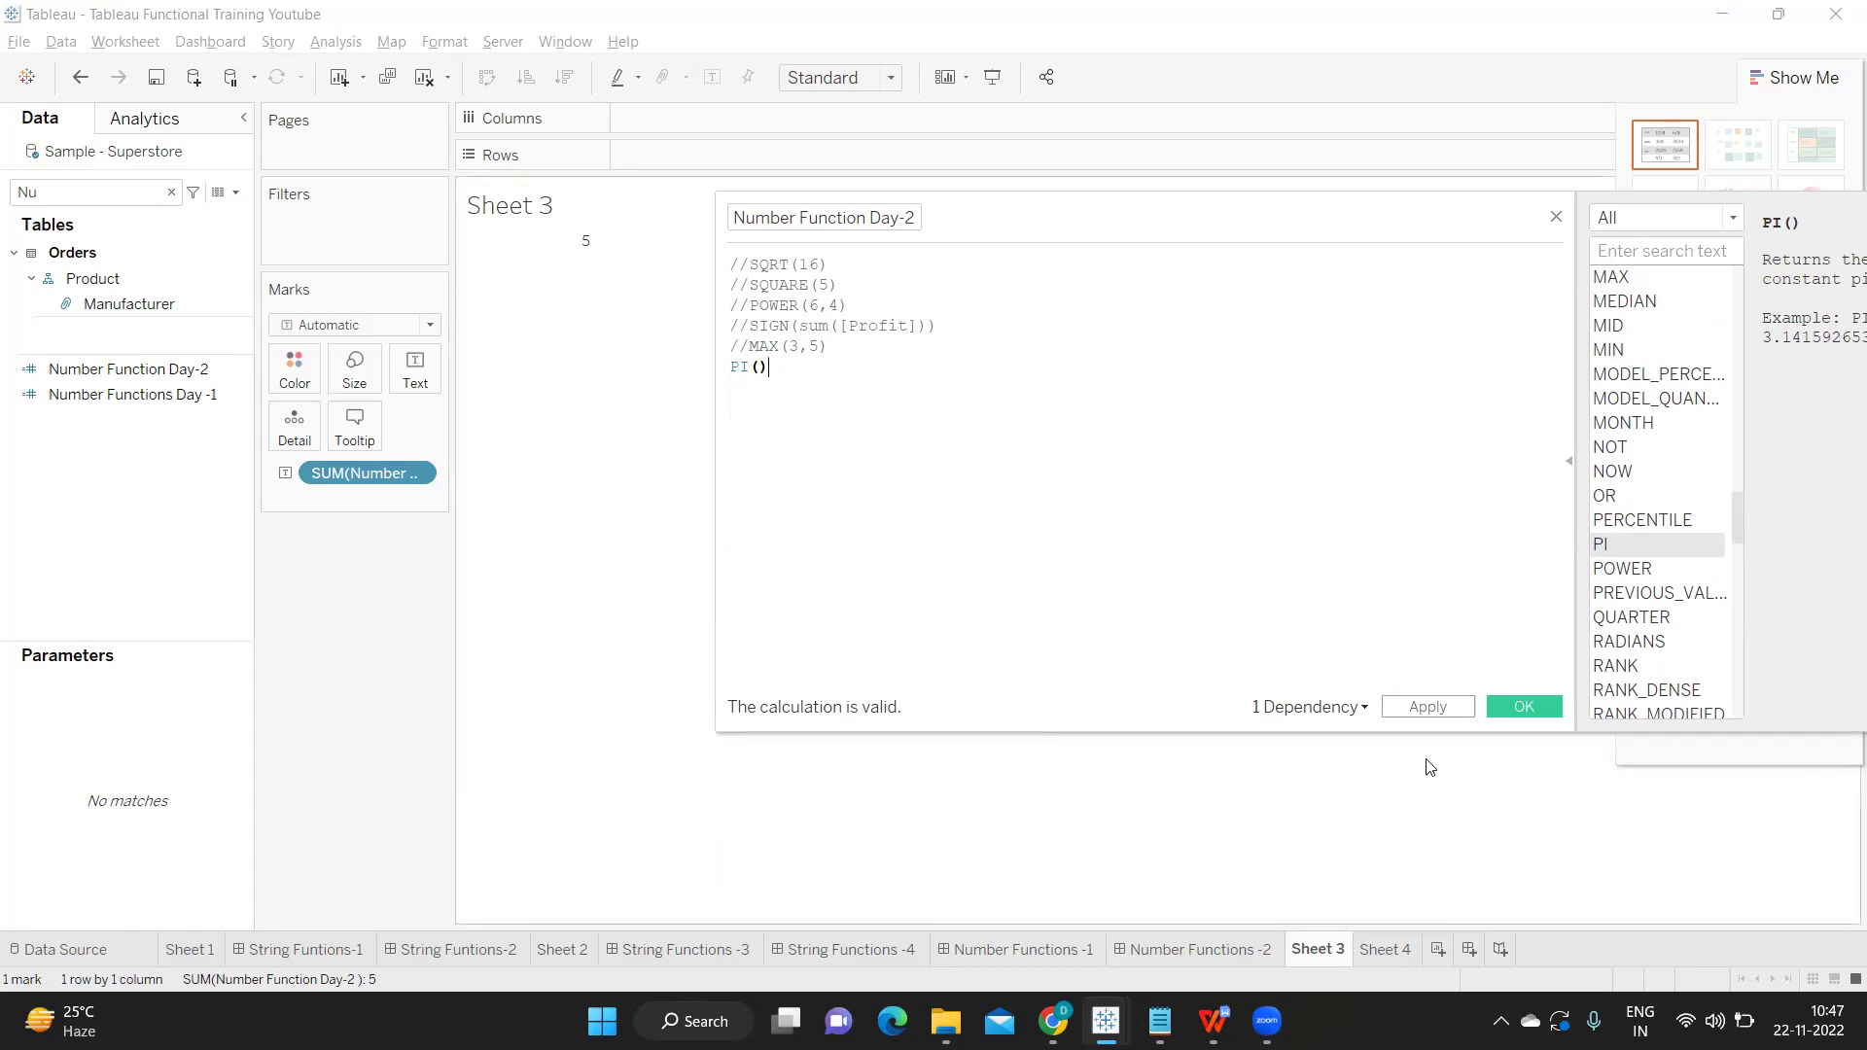
pyautogui.click(1428, 707)
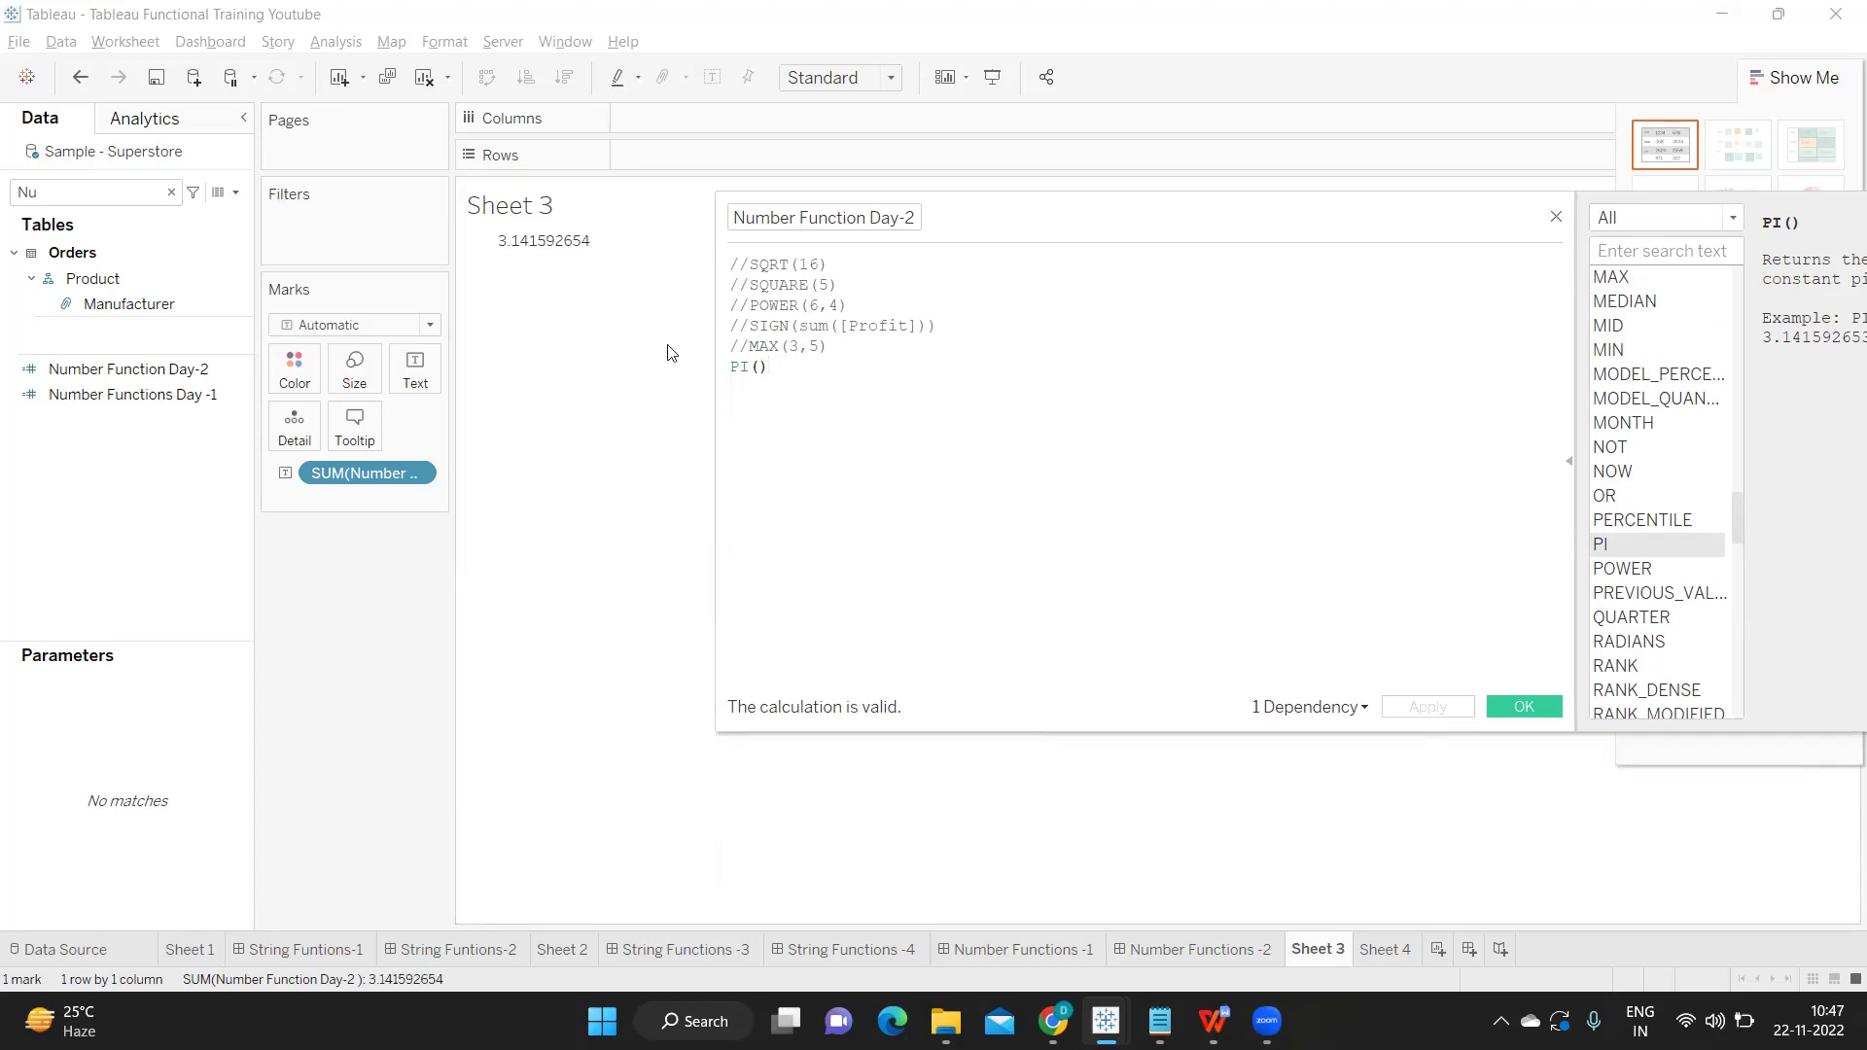
pyautogui.moveTo(528, 248)
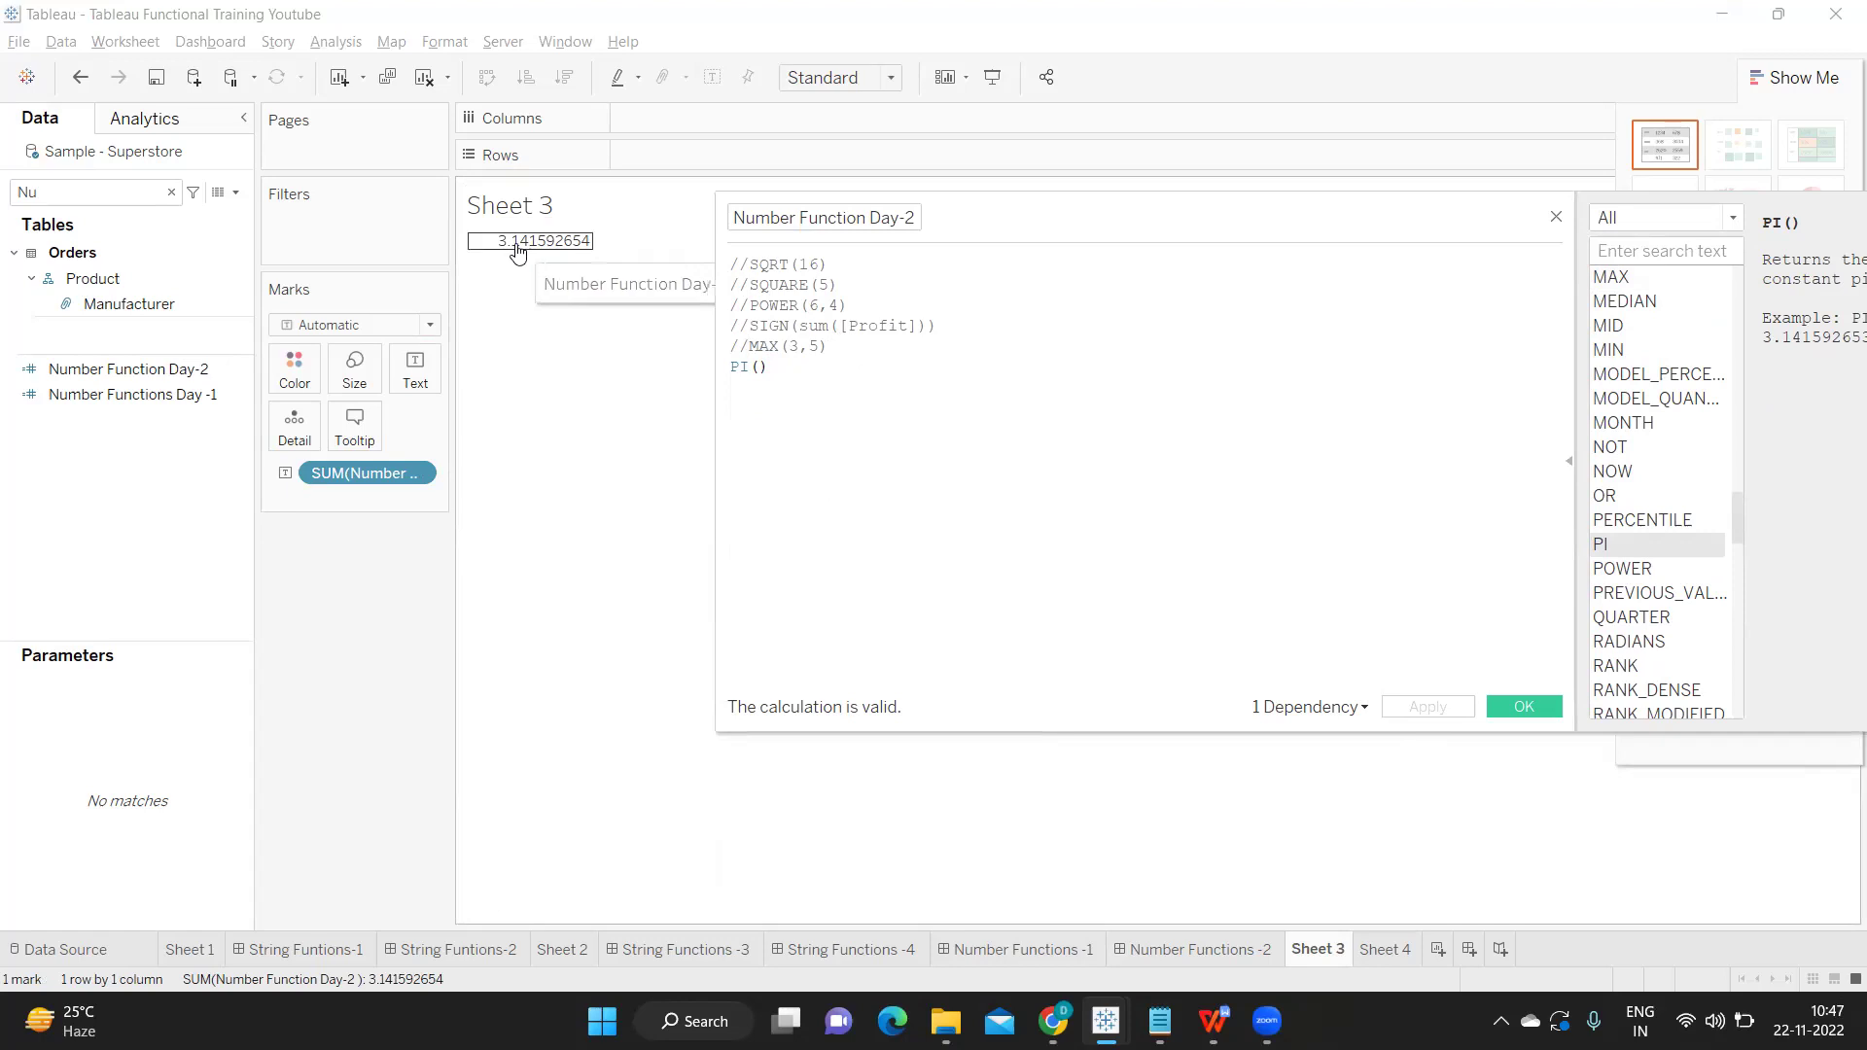
pyautogui.moveTo(946, 229); pyautogui.dragTo(1058, 229)
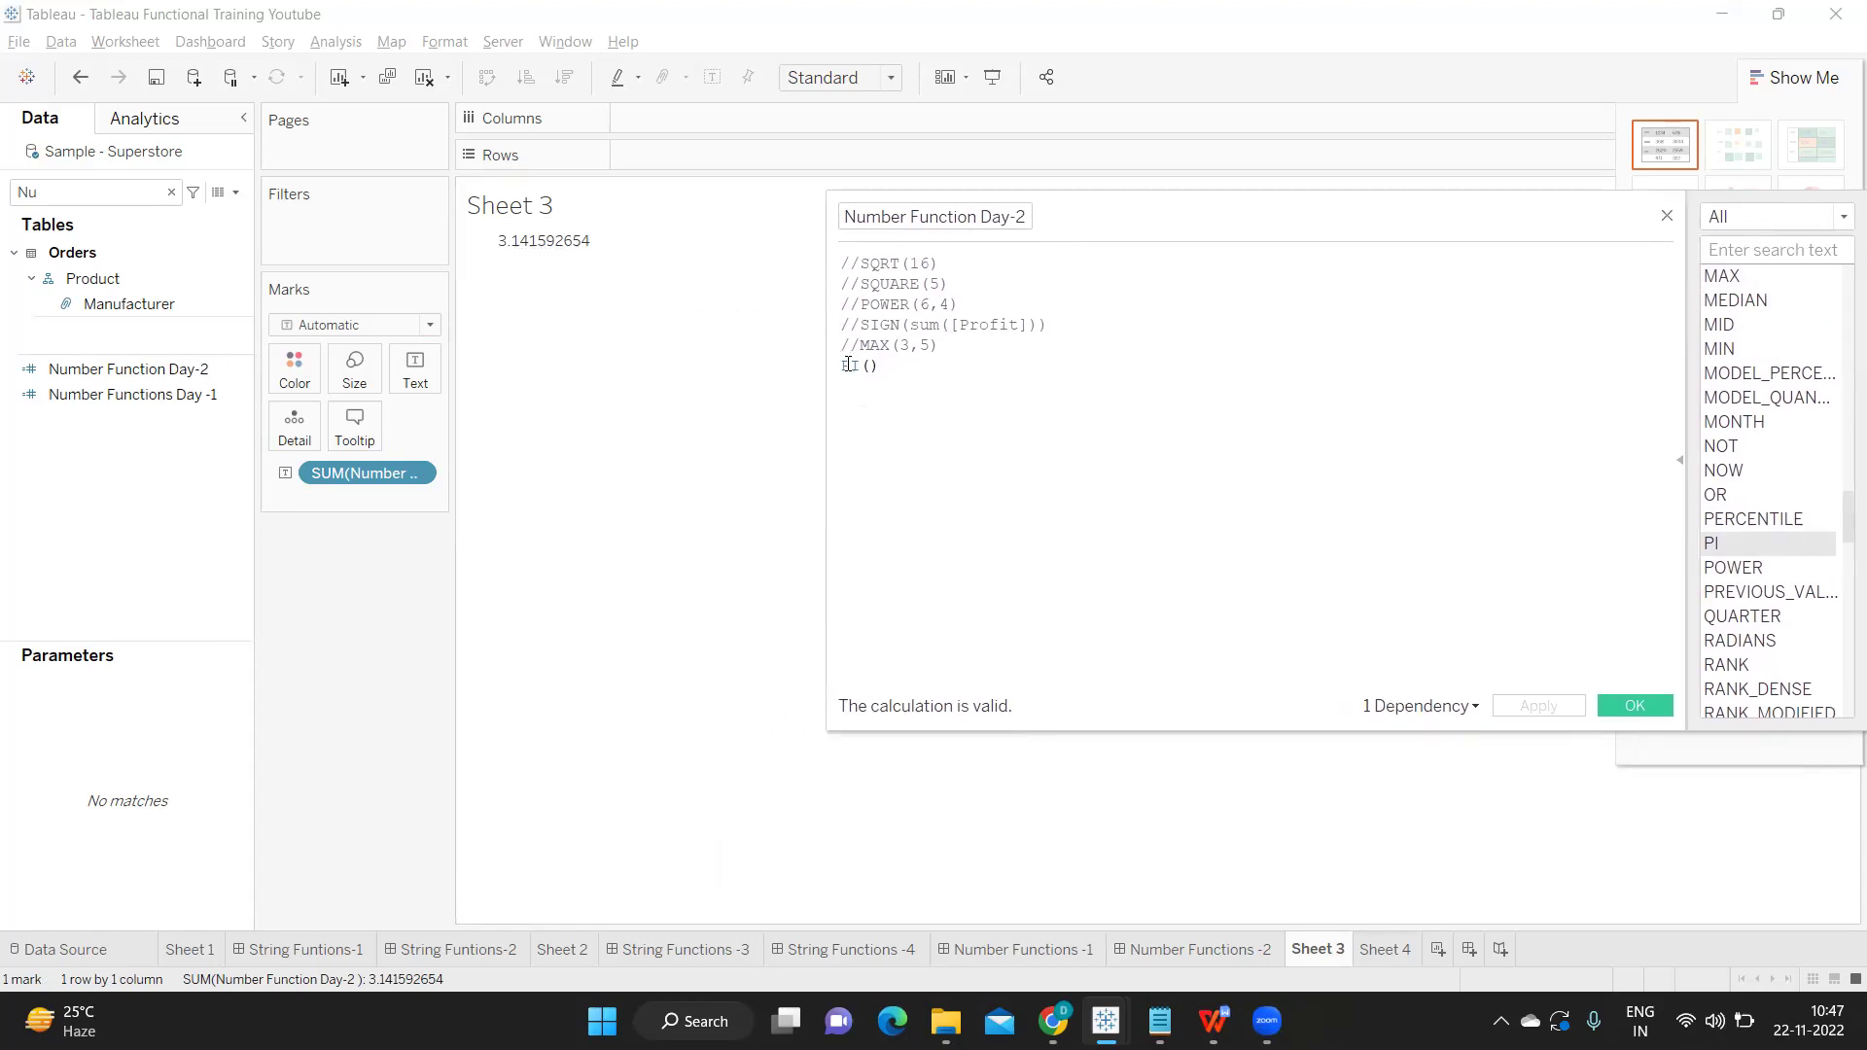
# Replace PI() with ROUND(PI(),2) and apply it, giving 3.14.
pyautogui.press('BackSpace')
pyautogui.press('BackSpace')
pyautogui.press('BackSpace')
pyautogui.press('BackSpace')
pyautogui.write('rou')
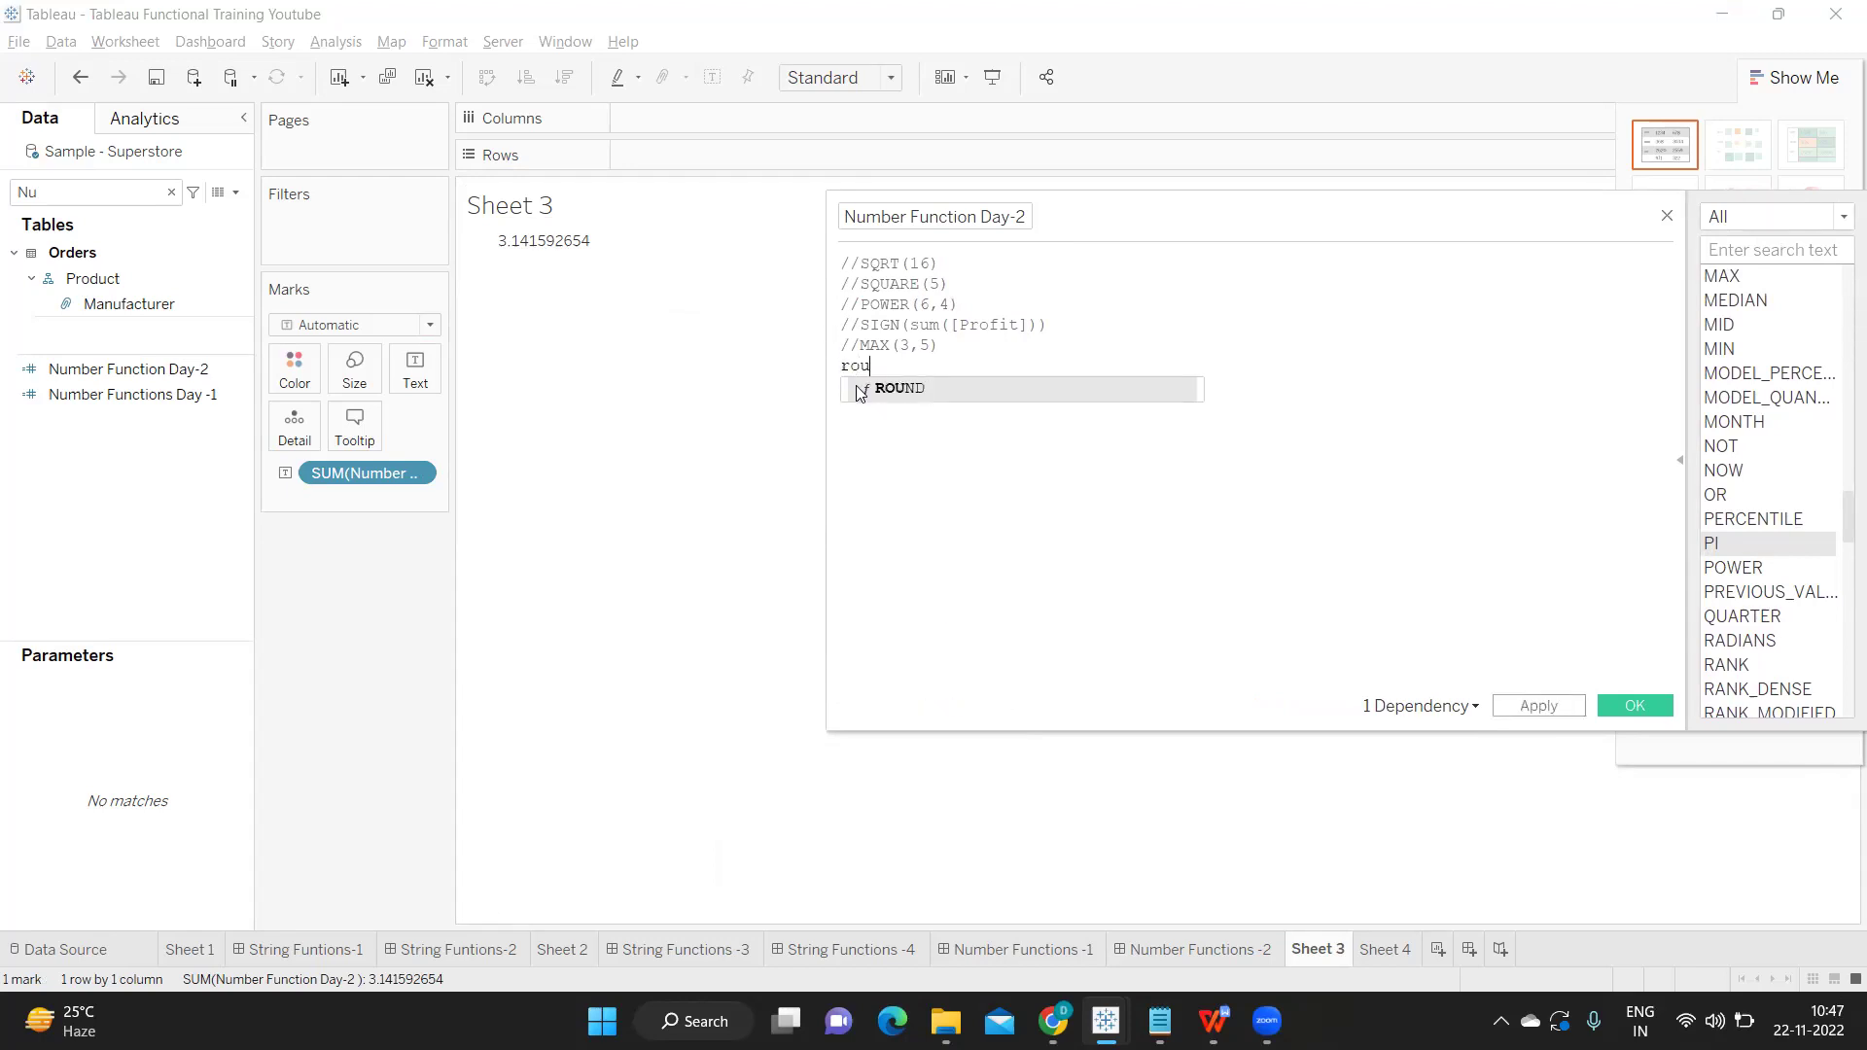
pyautogui.click(861, 393)
pyautogui.press('Delete')
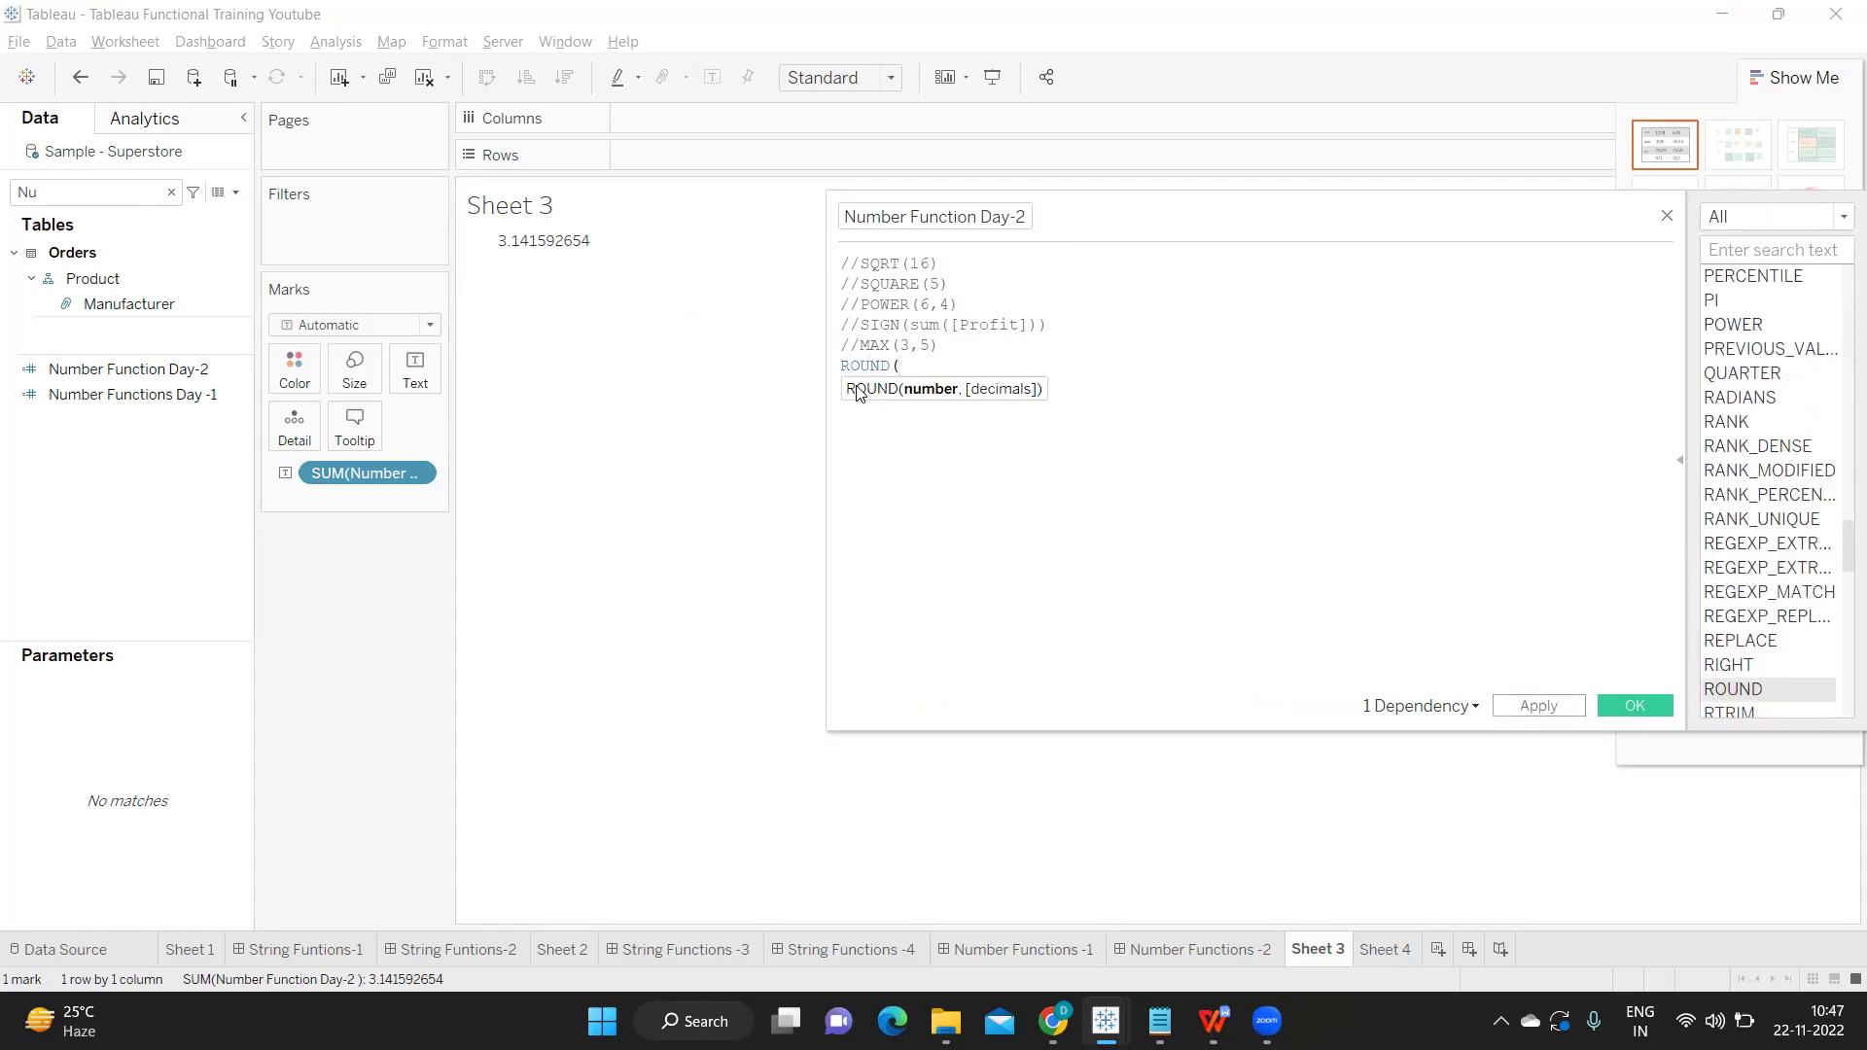
pyautogui.press('Return')
pyautogui.write('PI()')
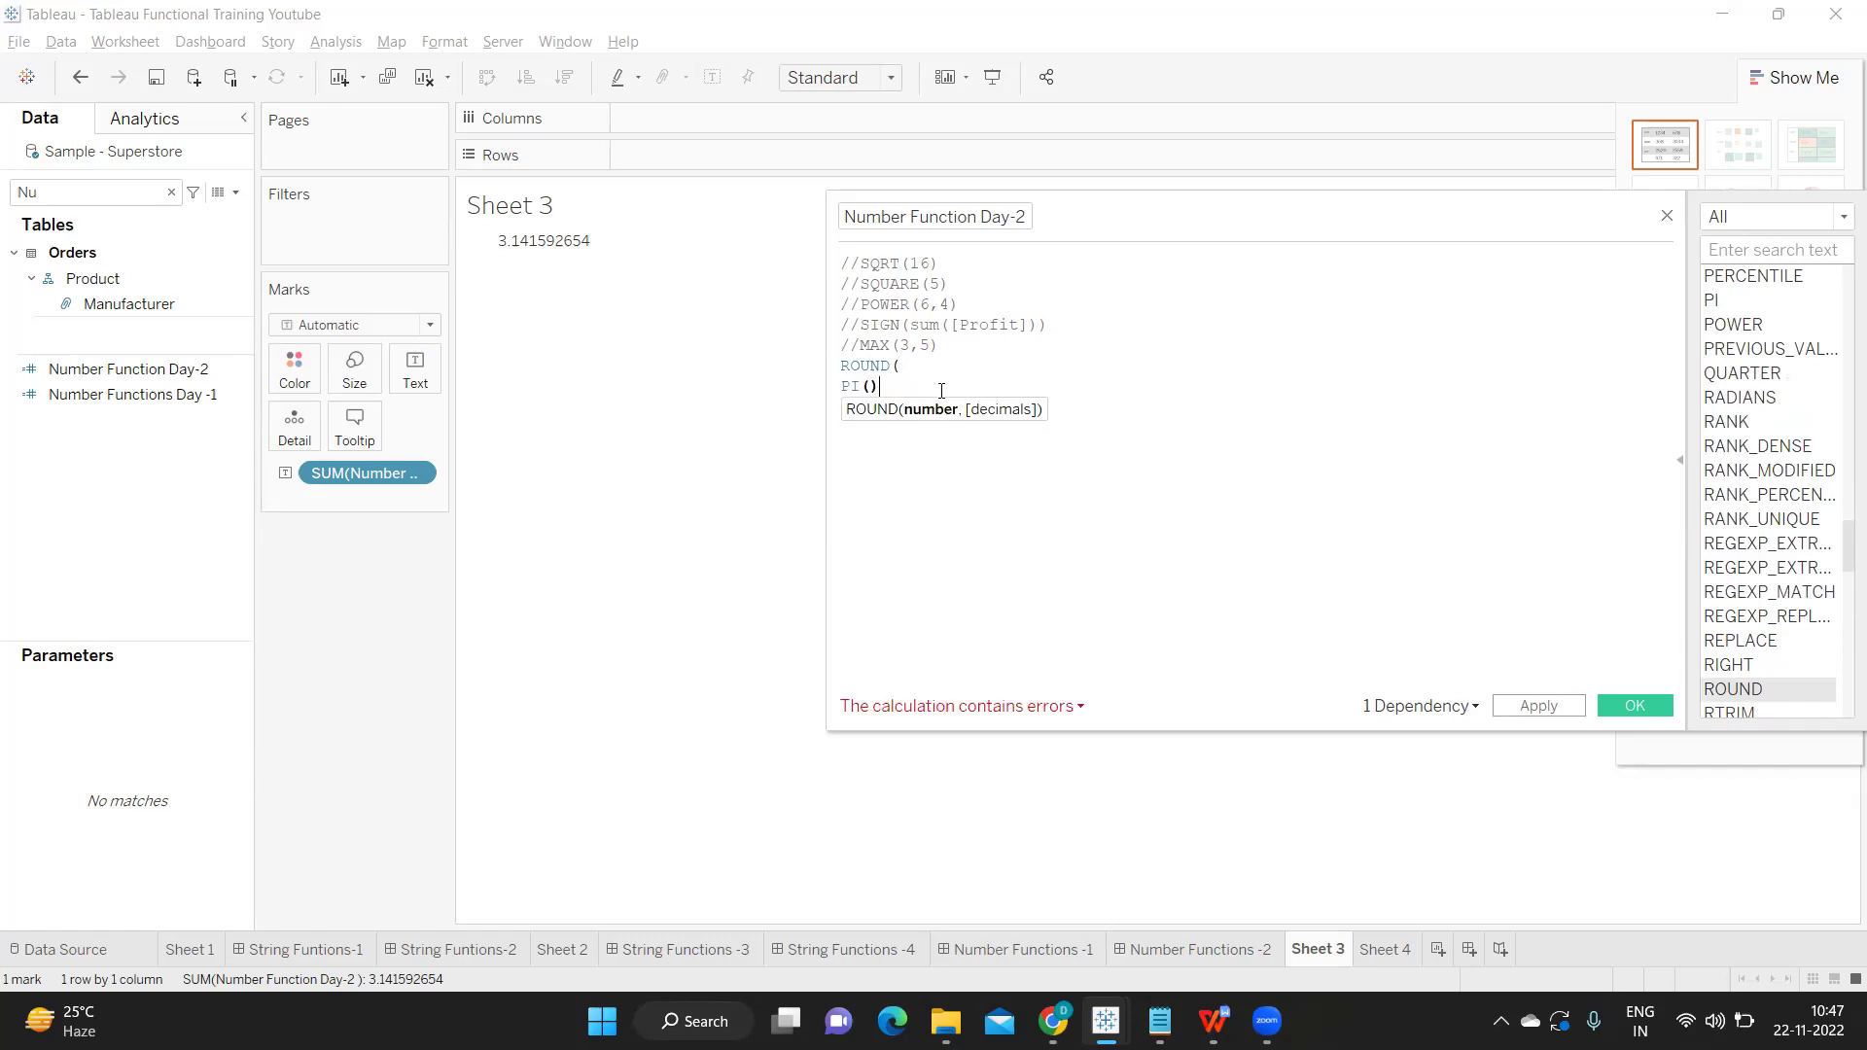
pyautogui.write(',2')
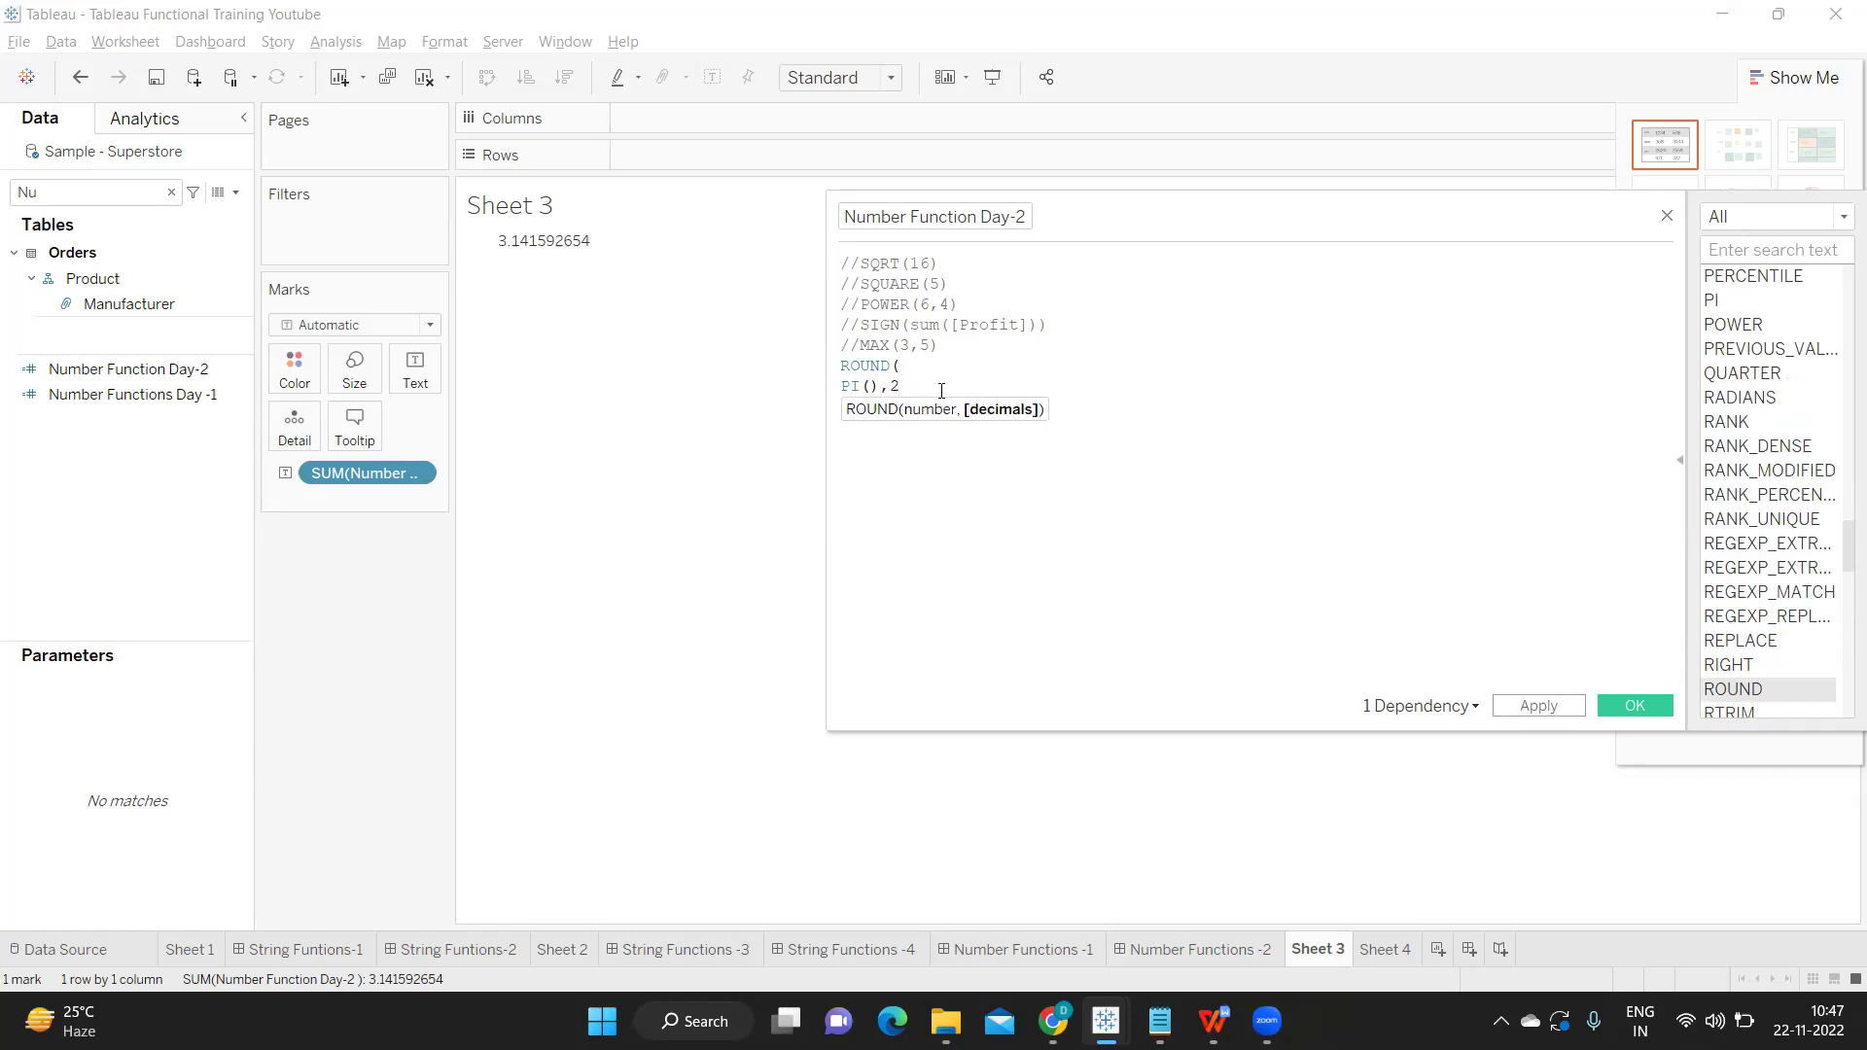
pyautogui.write(')')
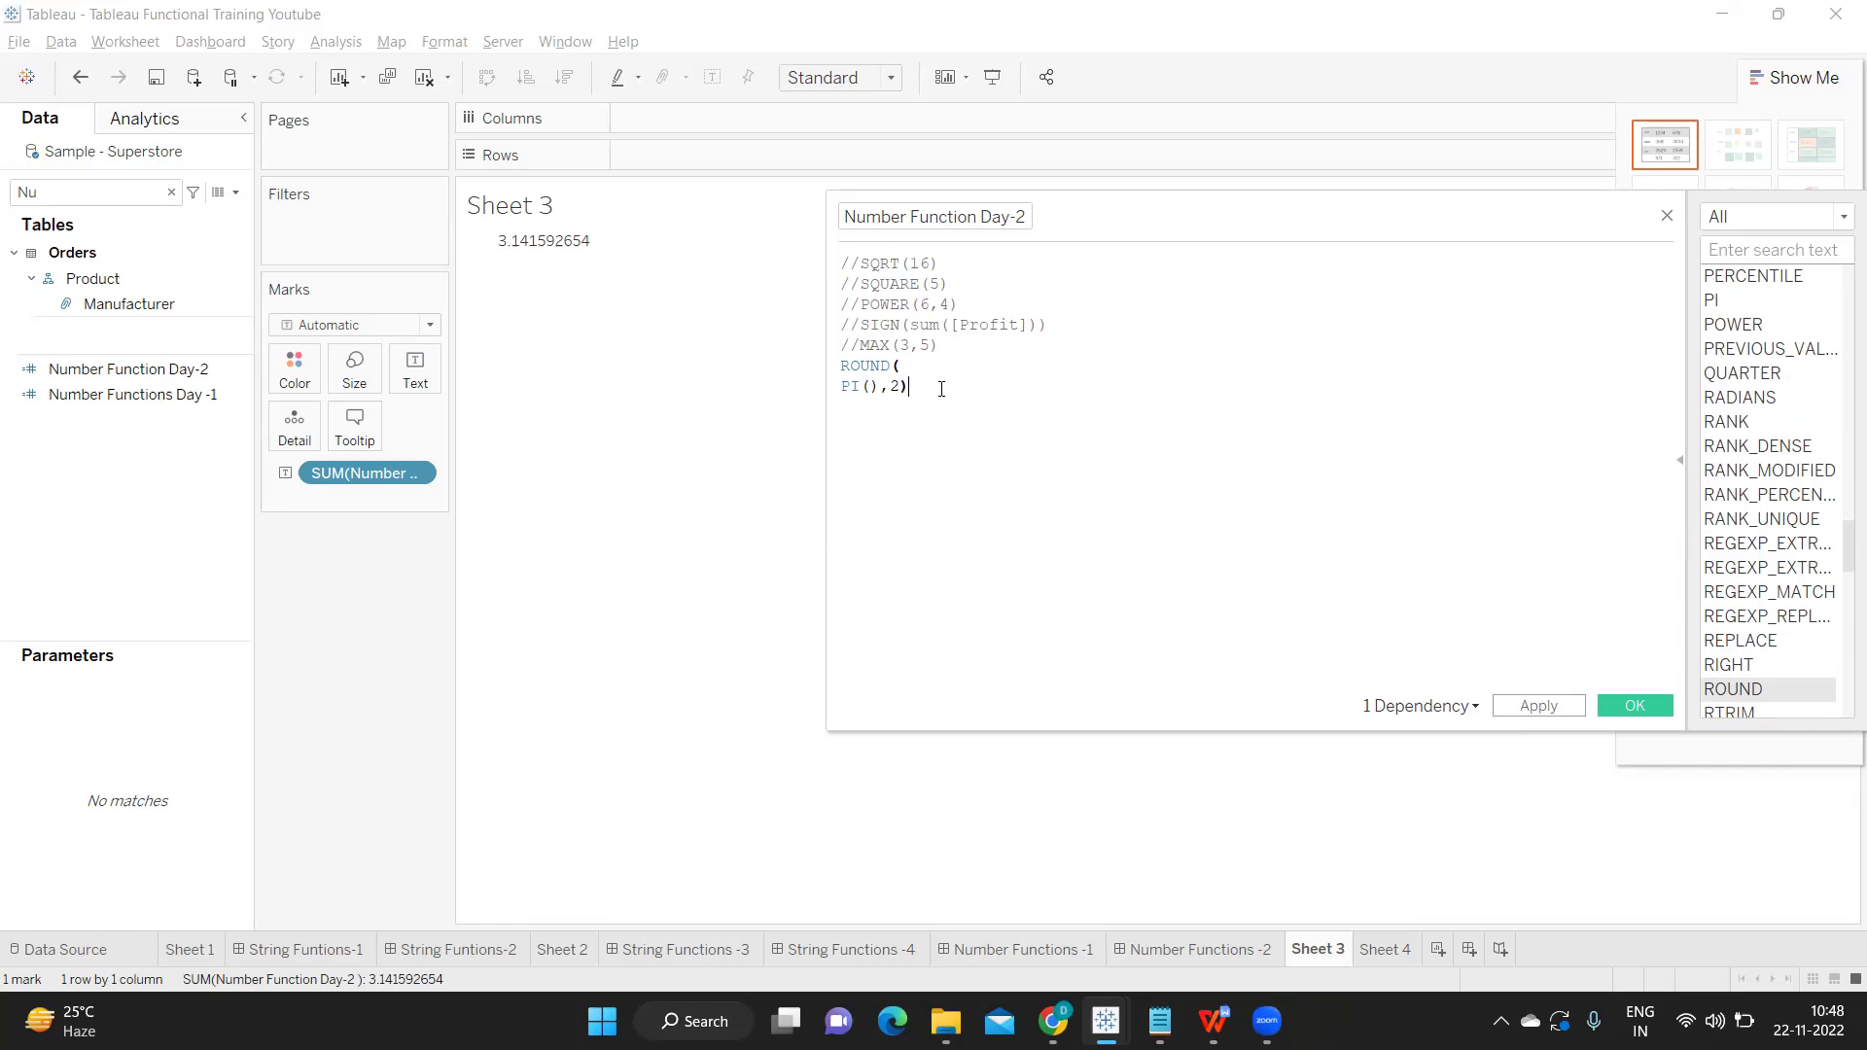
pyautogui.click(855, 386)
pyautogui.moveTo(857, 382); pyautogui.dragTo(881, 382)
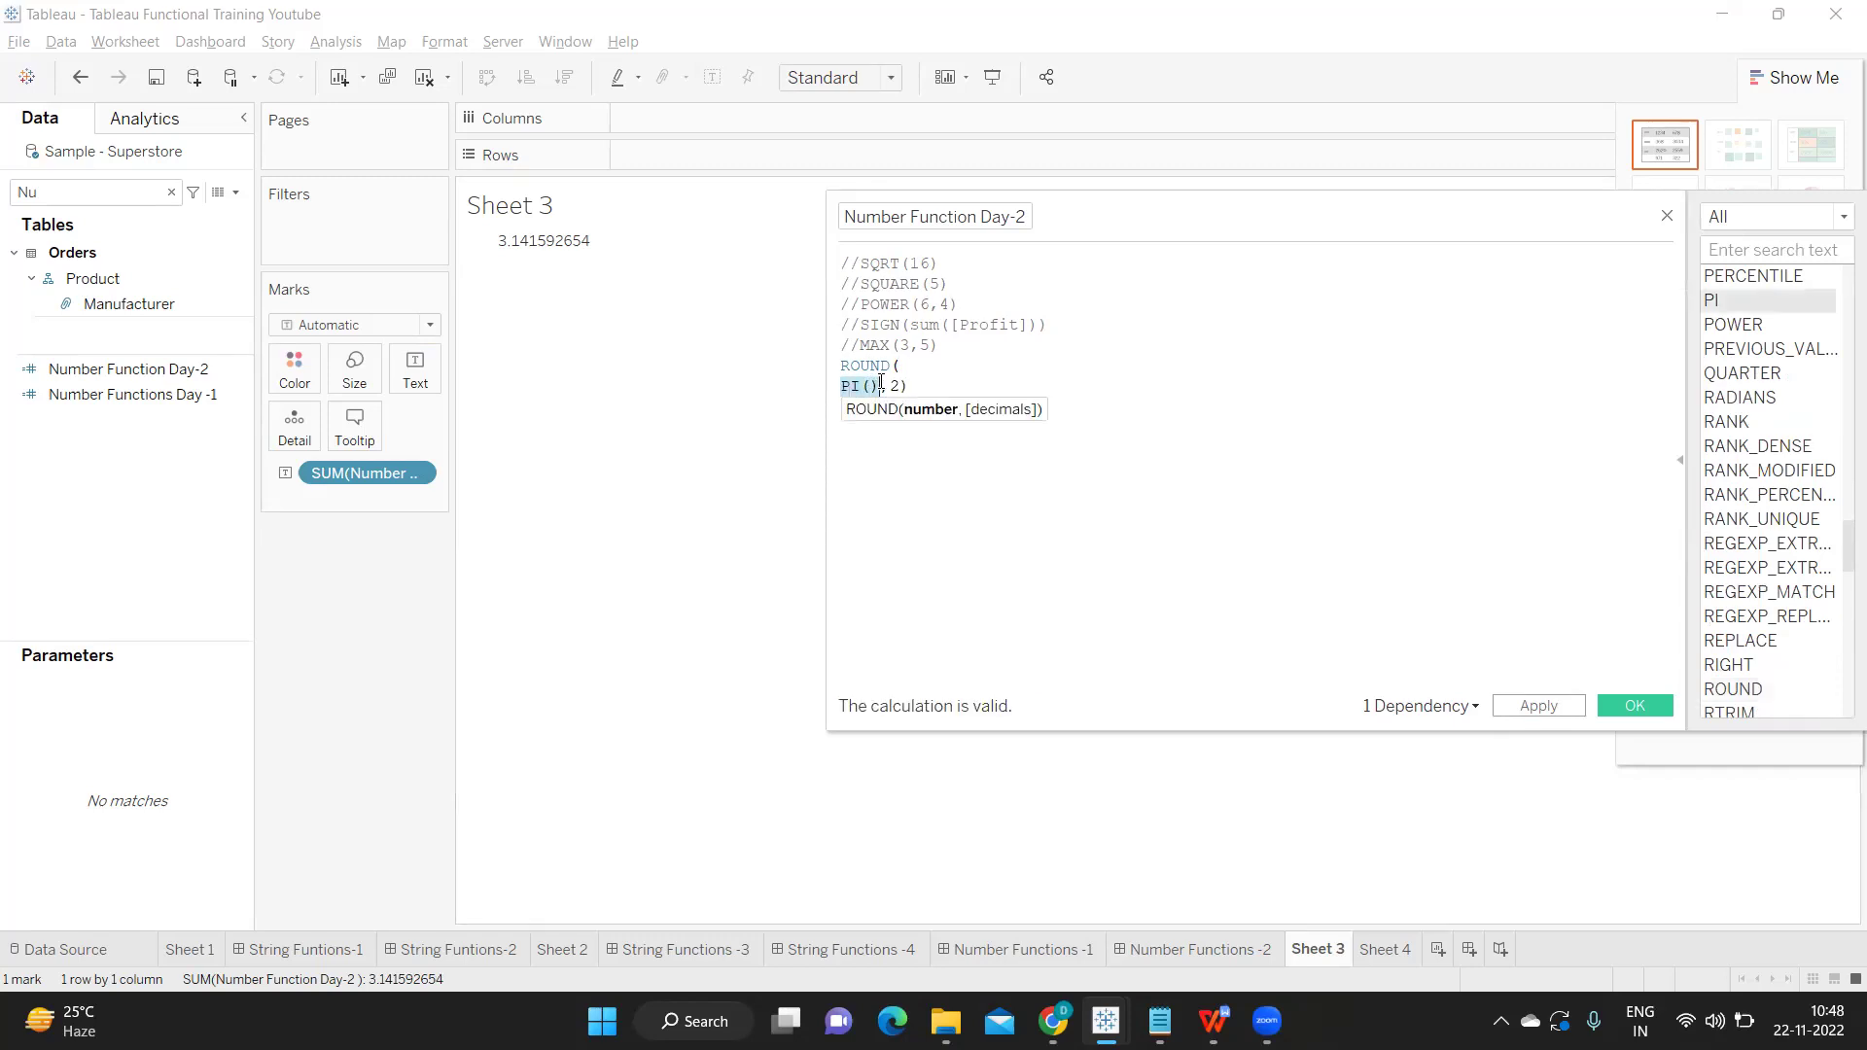
pyautogui.click(1540, 707)
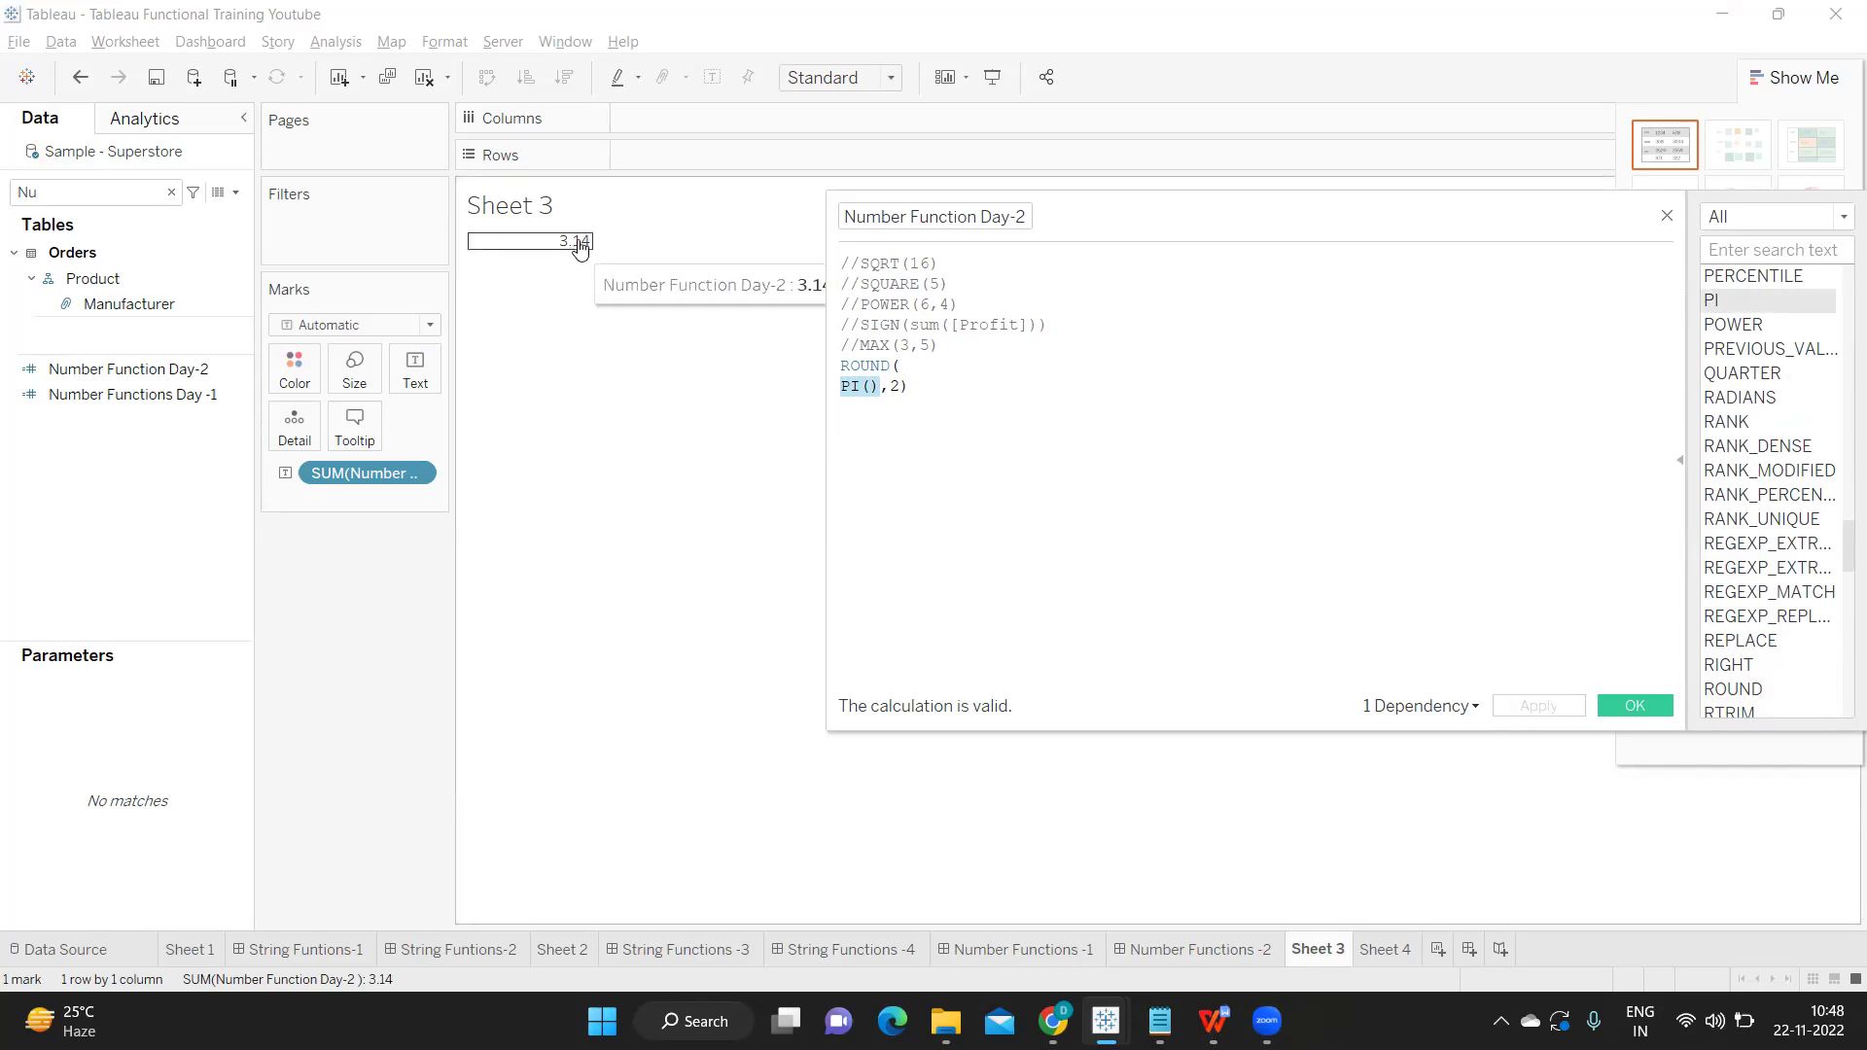
pyautogui.click(939, 403)
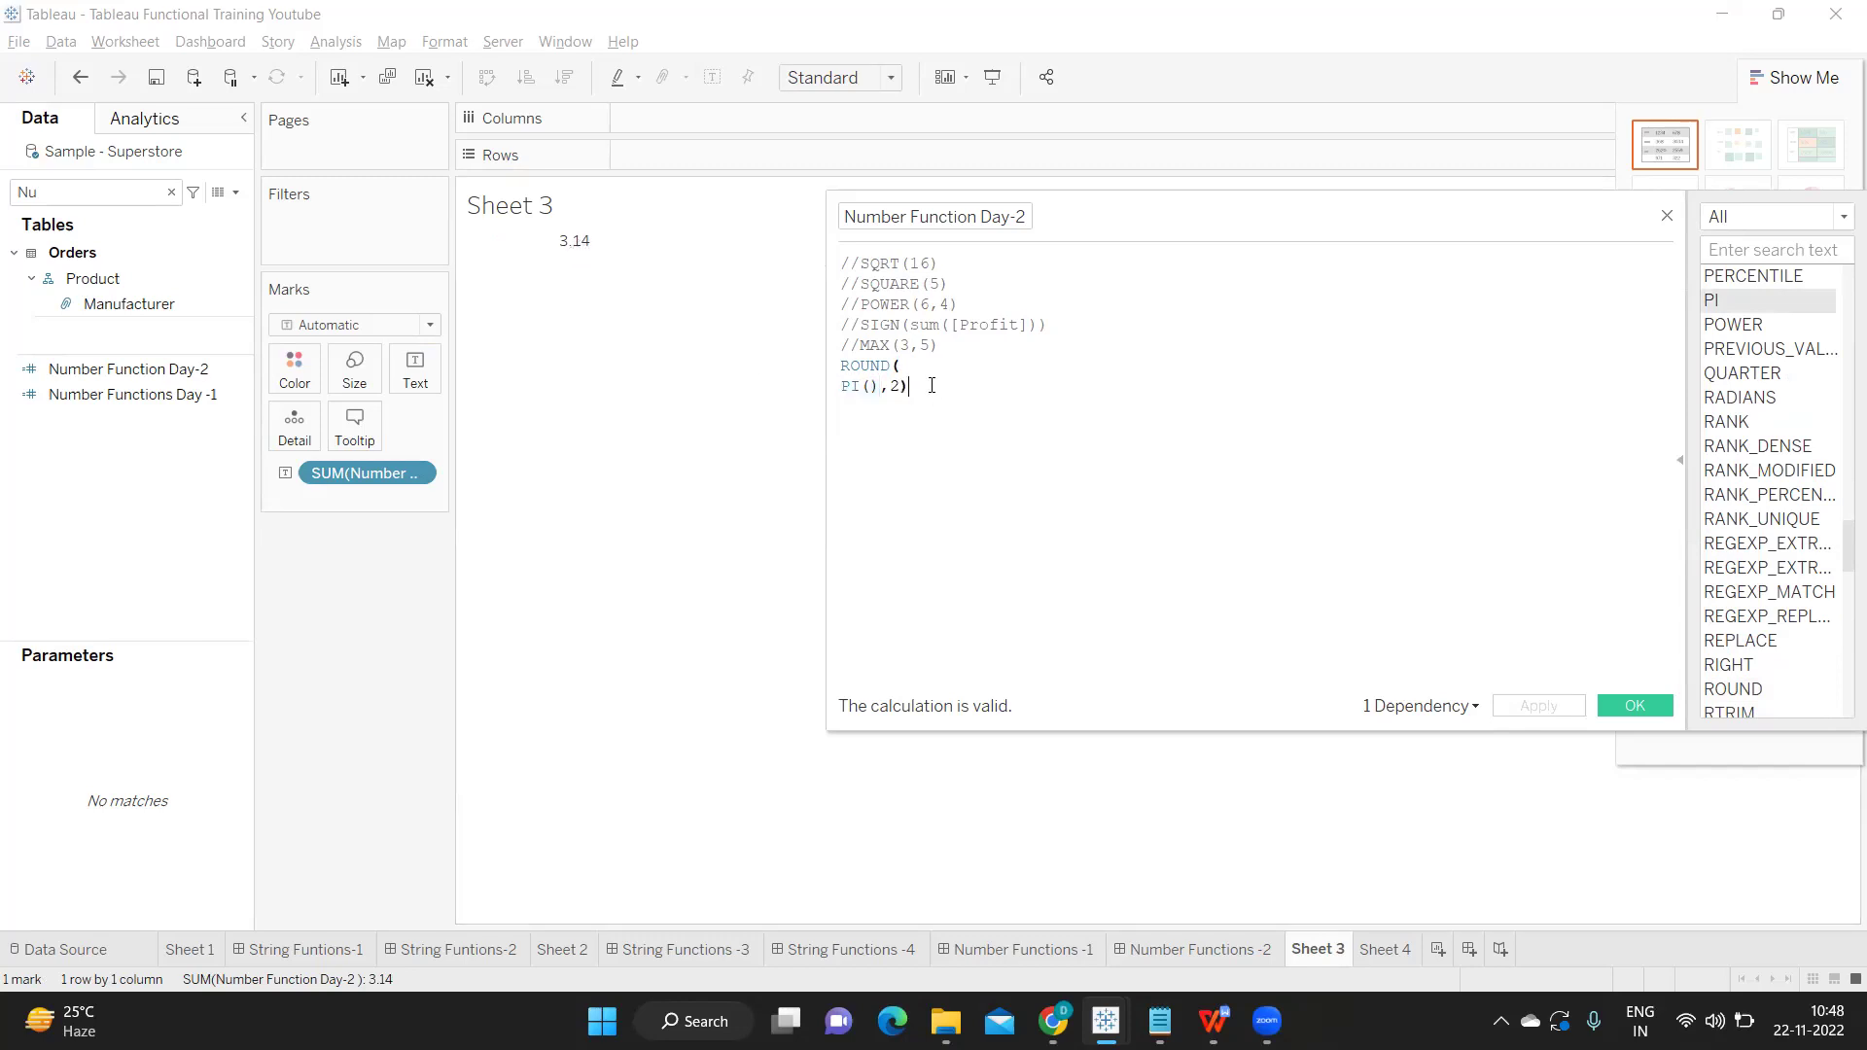
# Append *100 to the rounded pi and apply, showing 314.
pyautogui.write('*100')
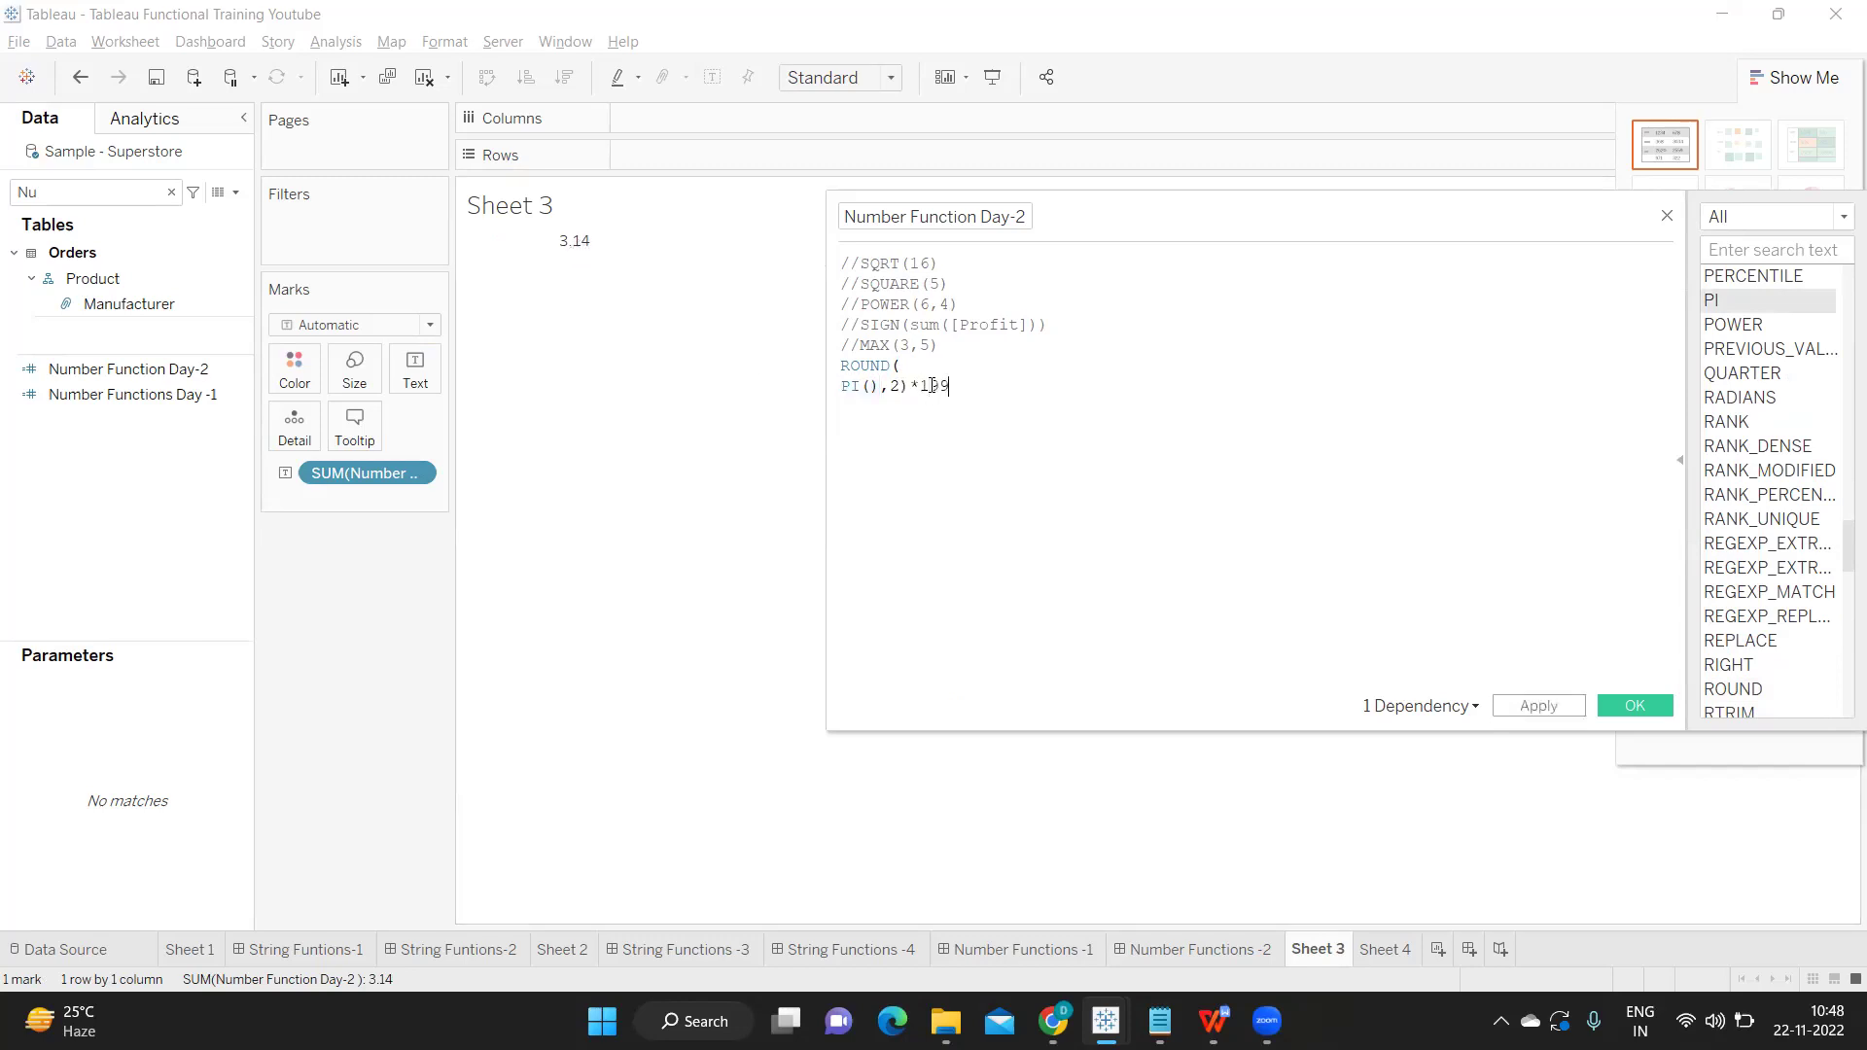
pyautogui.press('BackSpace')
pyautogui.write('0')
pyautogui.click(1520, 707)
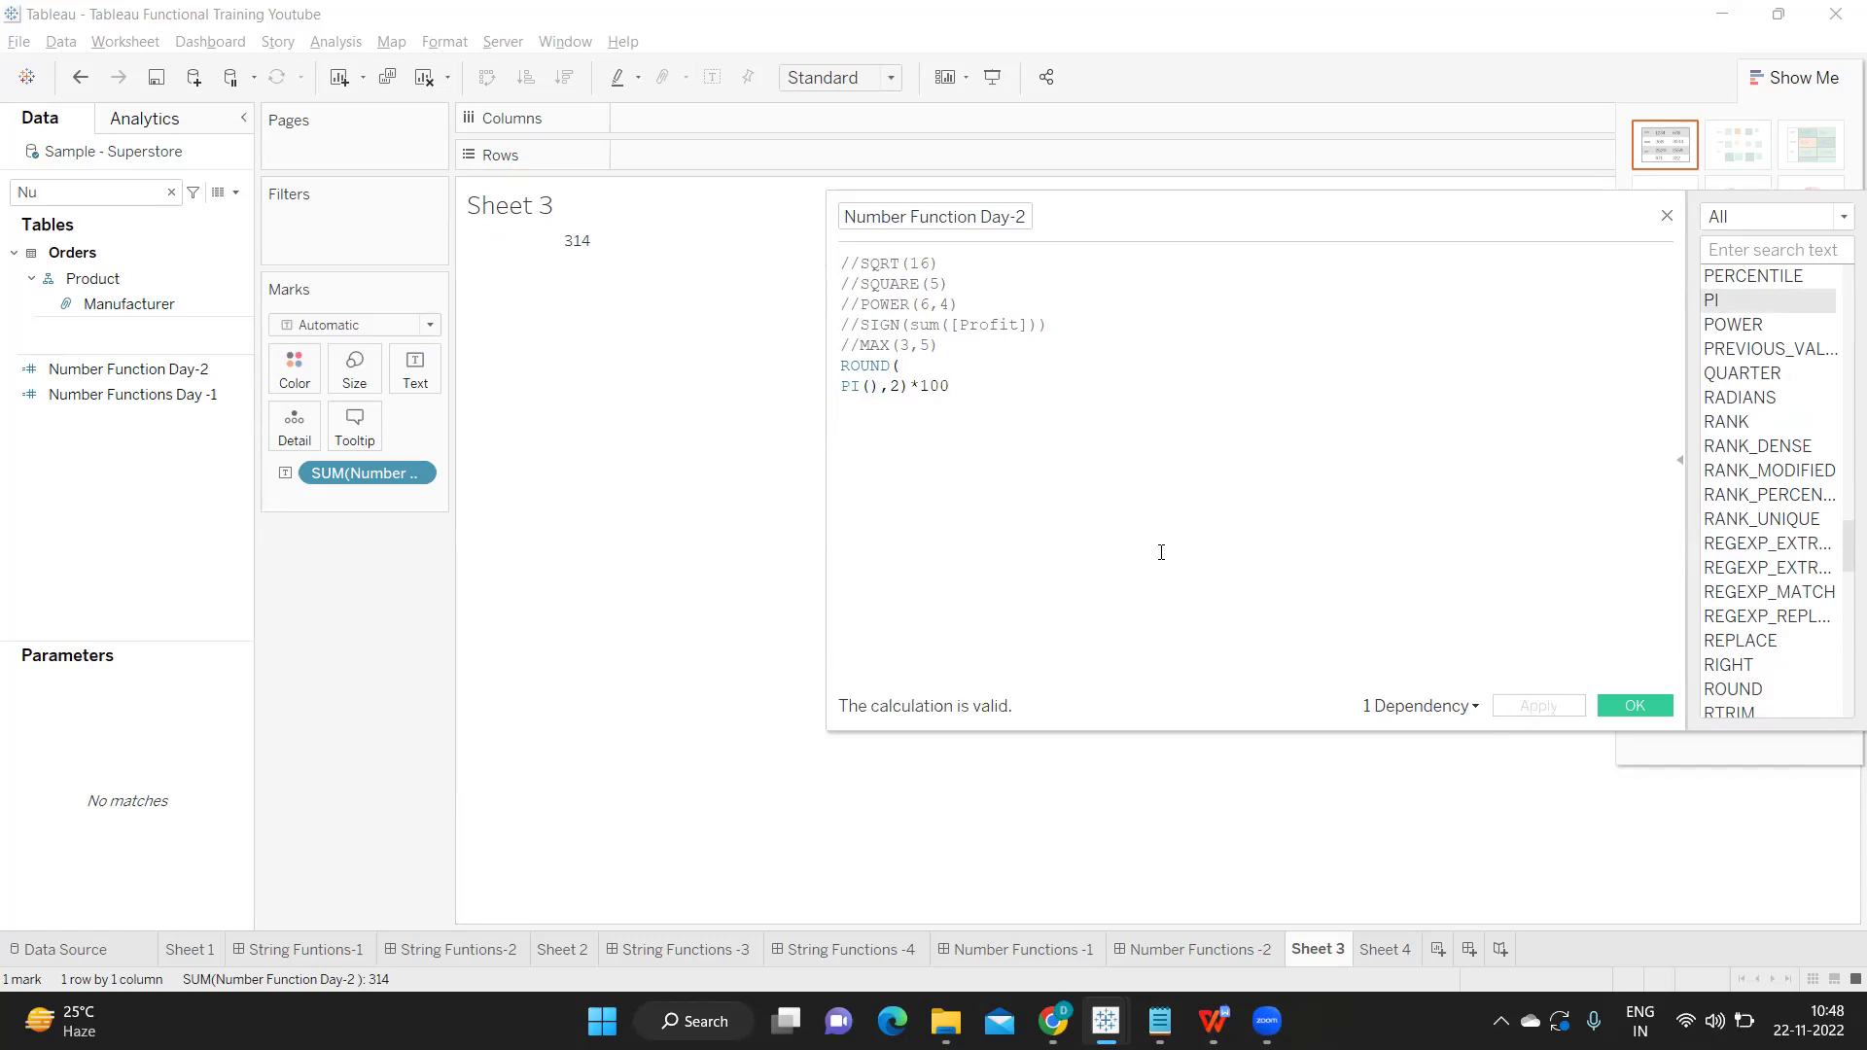
# Divide by 10 (31.4), then by 100, applying each, so Sheet 3 shows 3.14.
pyautogui.write('/')
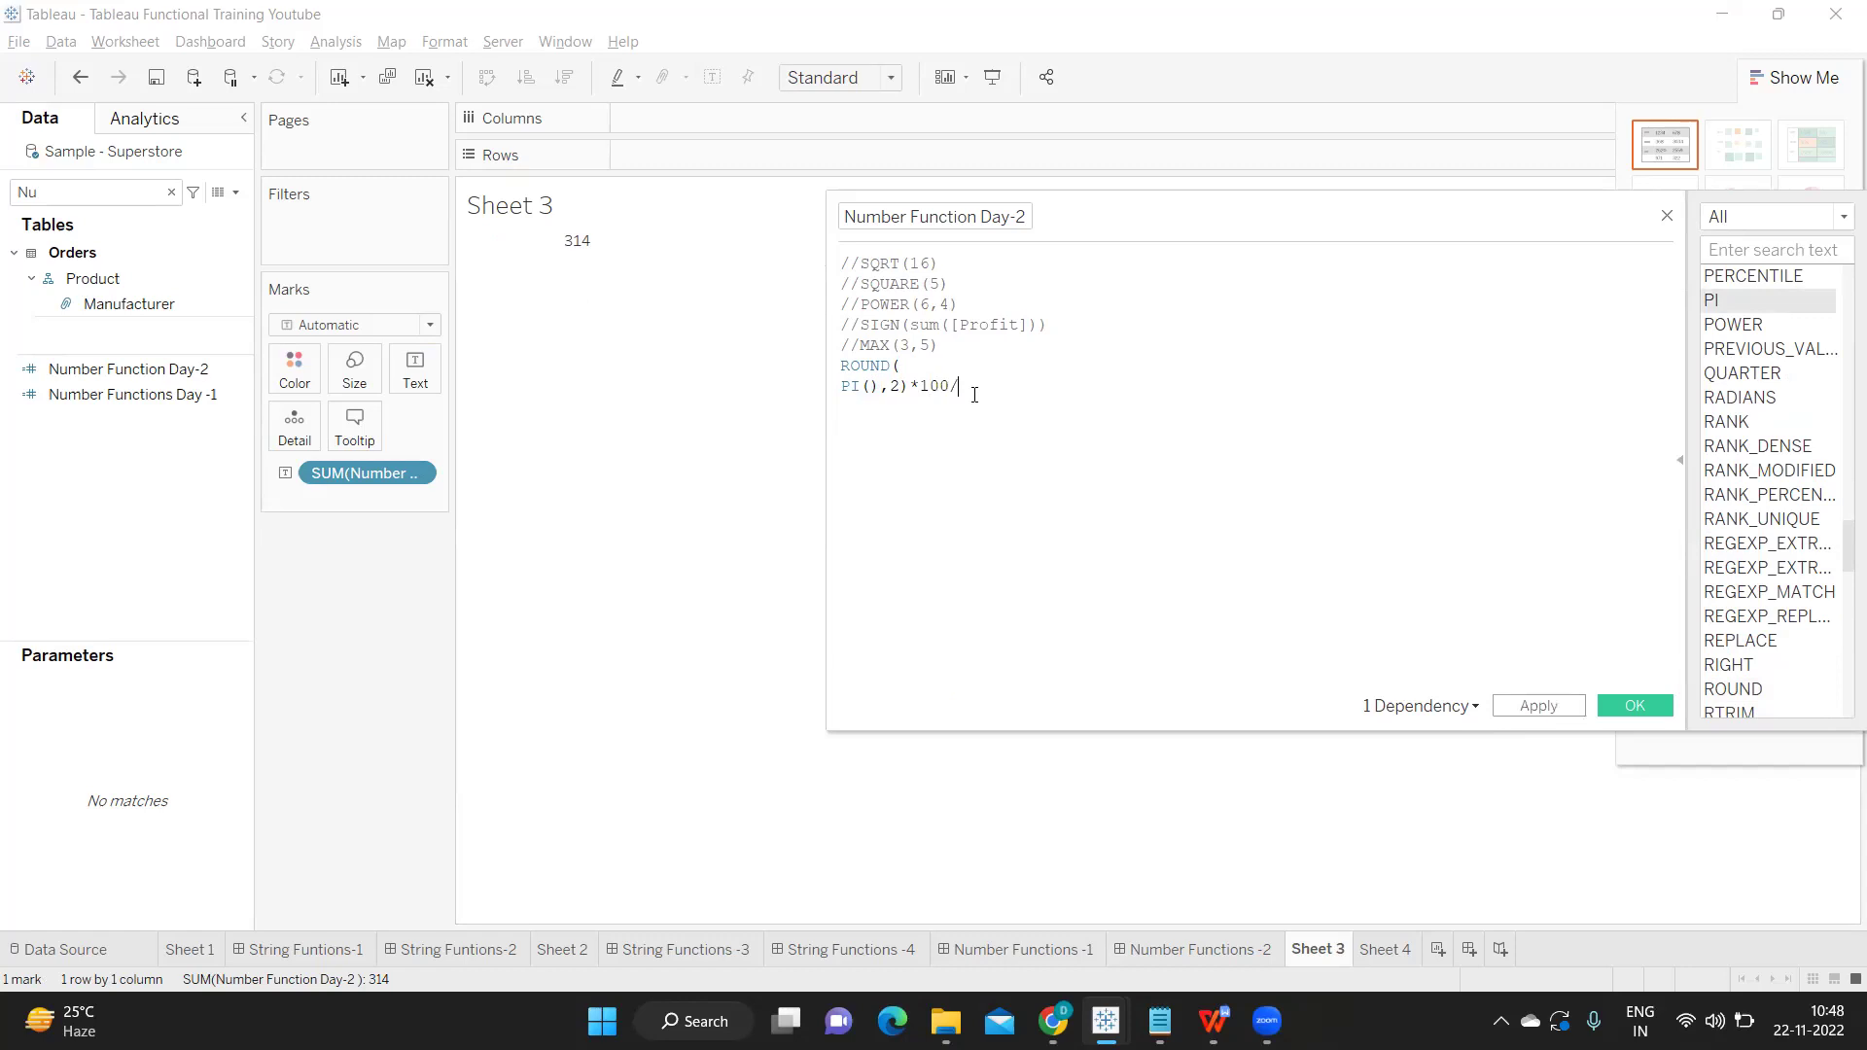
pyautogui.write('10')
pyautogui.click(1530, 707)
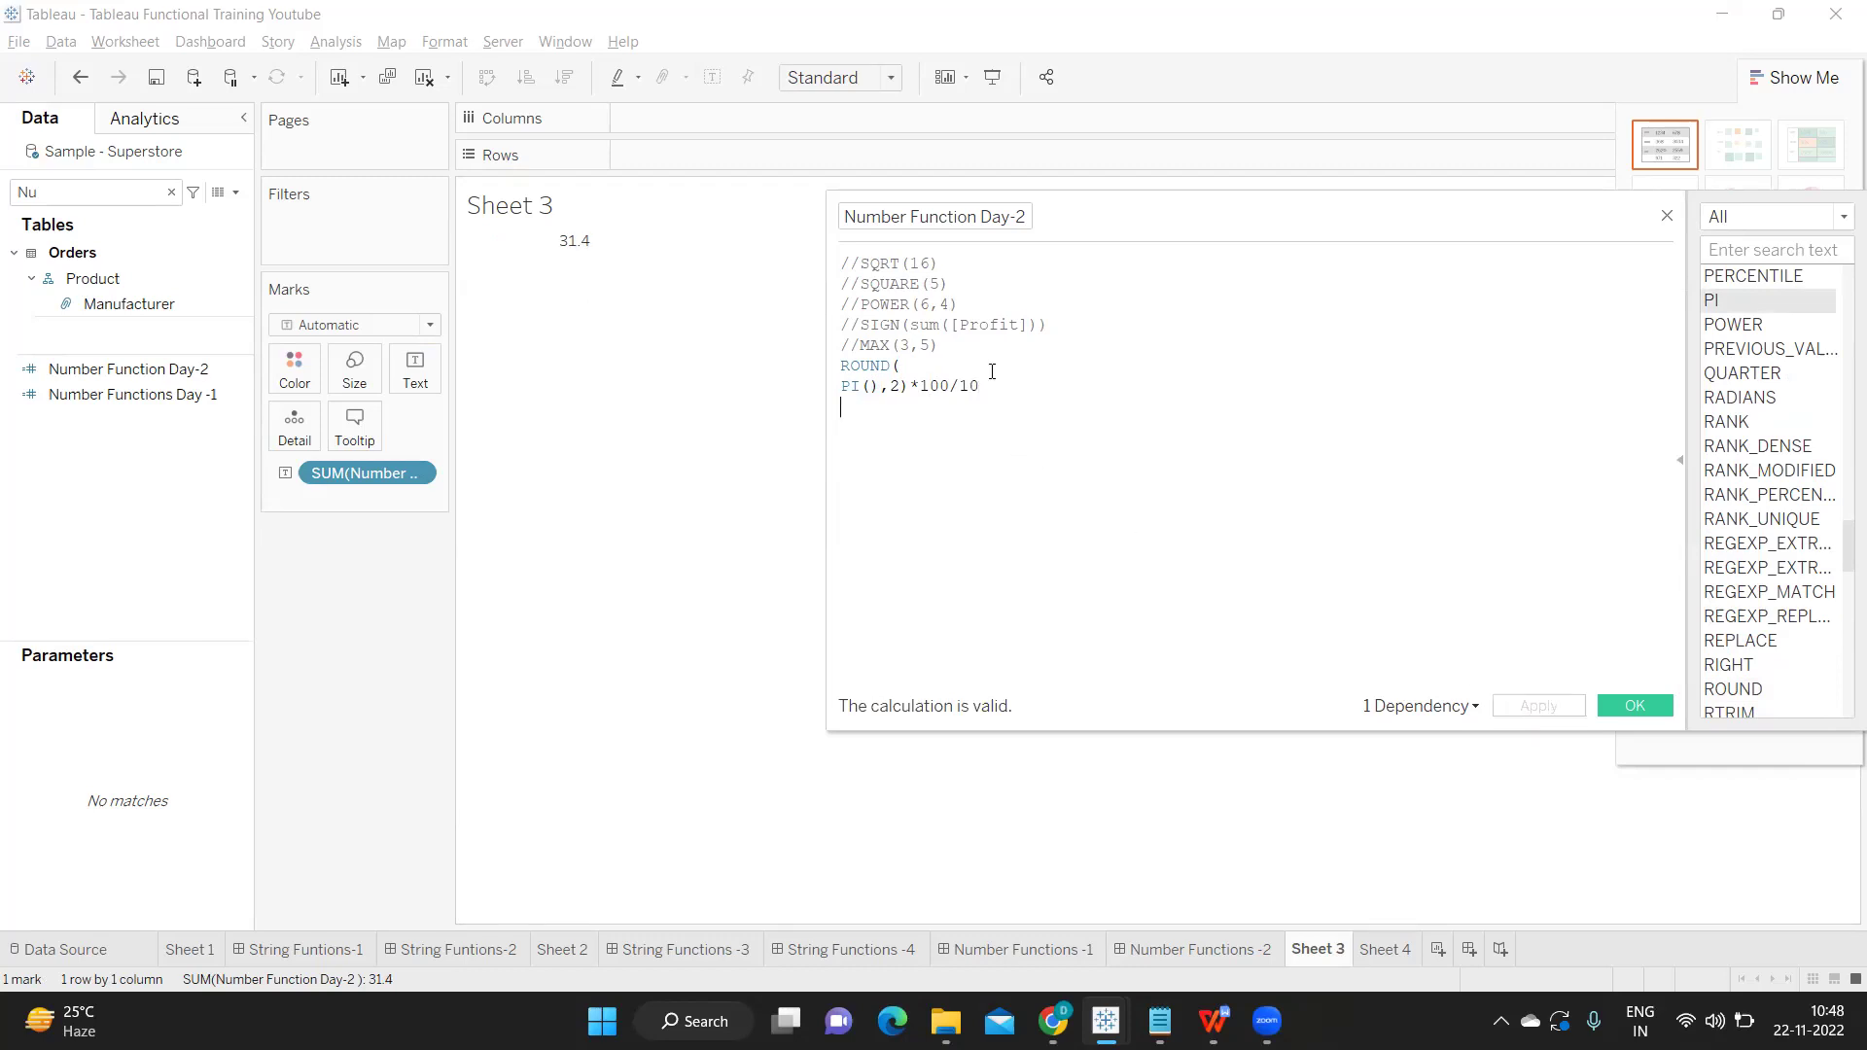
pyautogui.click(992, 372)
pyautogui.click(992, 389)
pyautogui.write('0')
pyautogui.click(1578, 704)
pyautogui.click(842, 367)
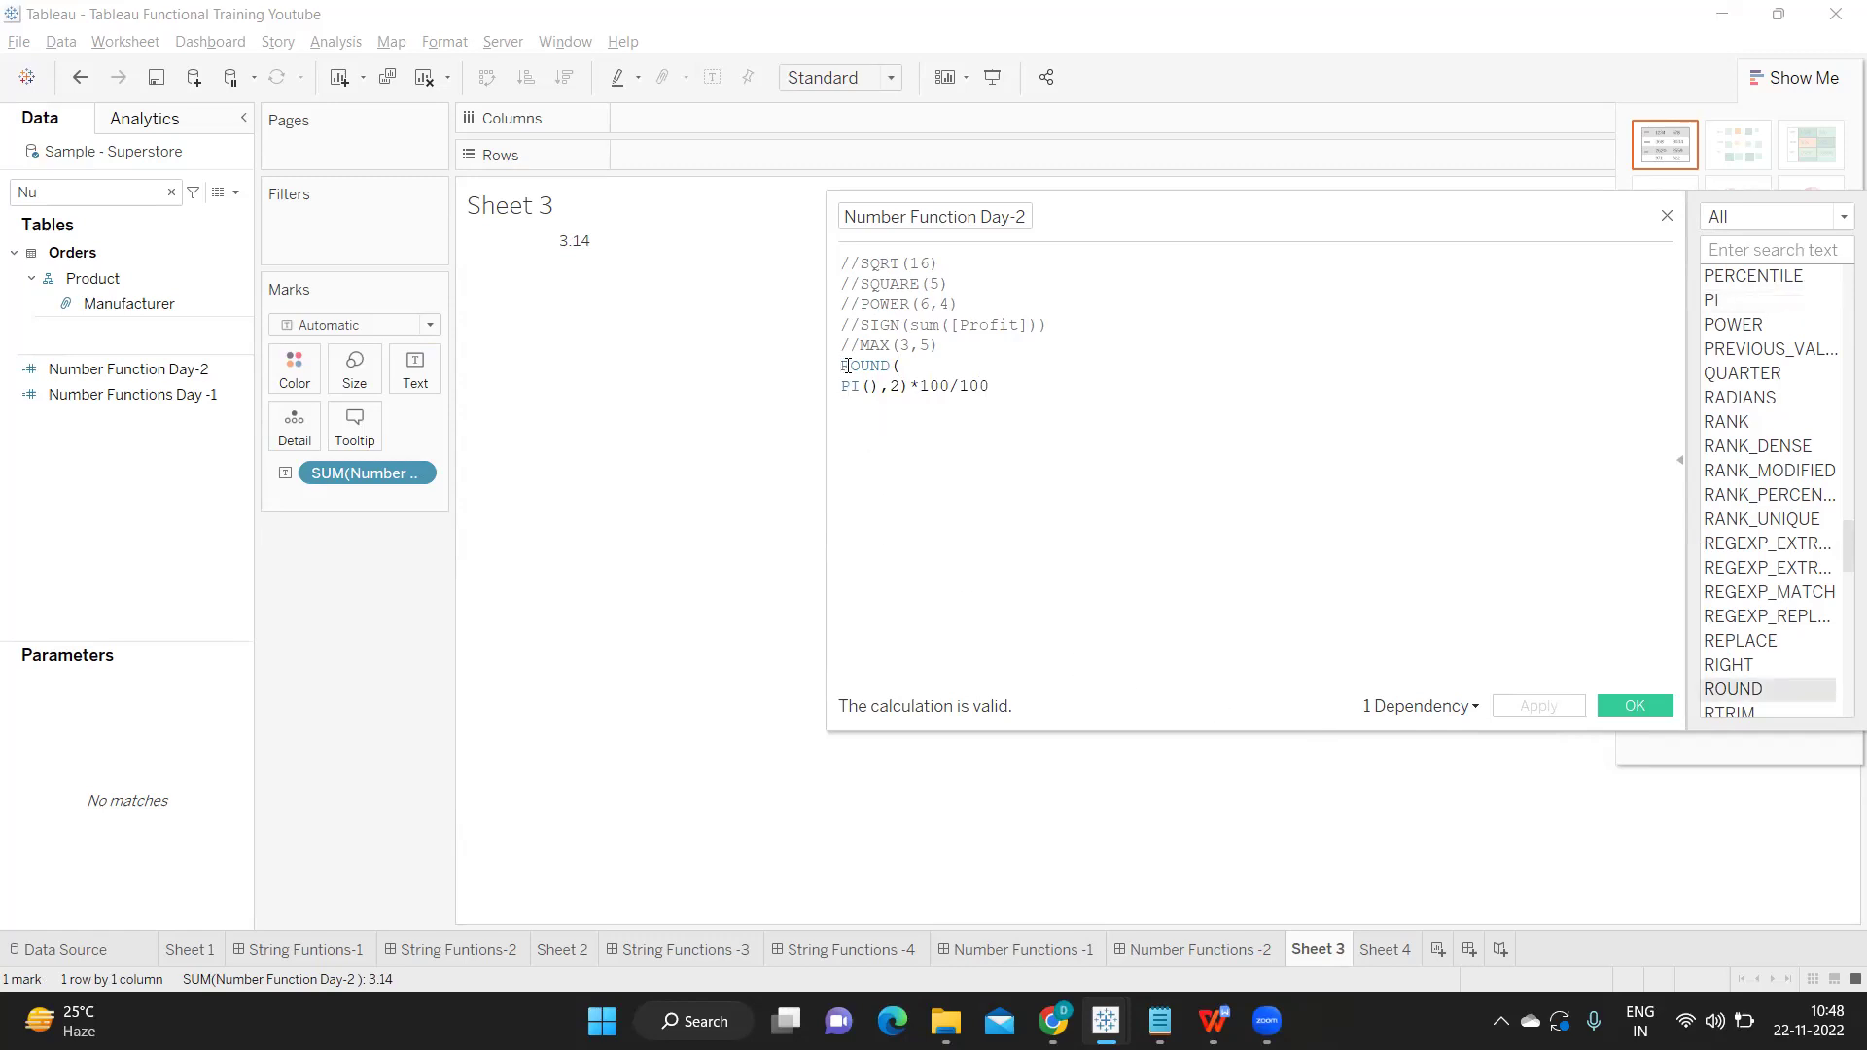
pyautogui.press('Return')
# Wrap the rounded pi expression in div(...,2) and check the resulting error details.
pyautogui.write('div')
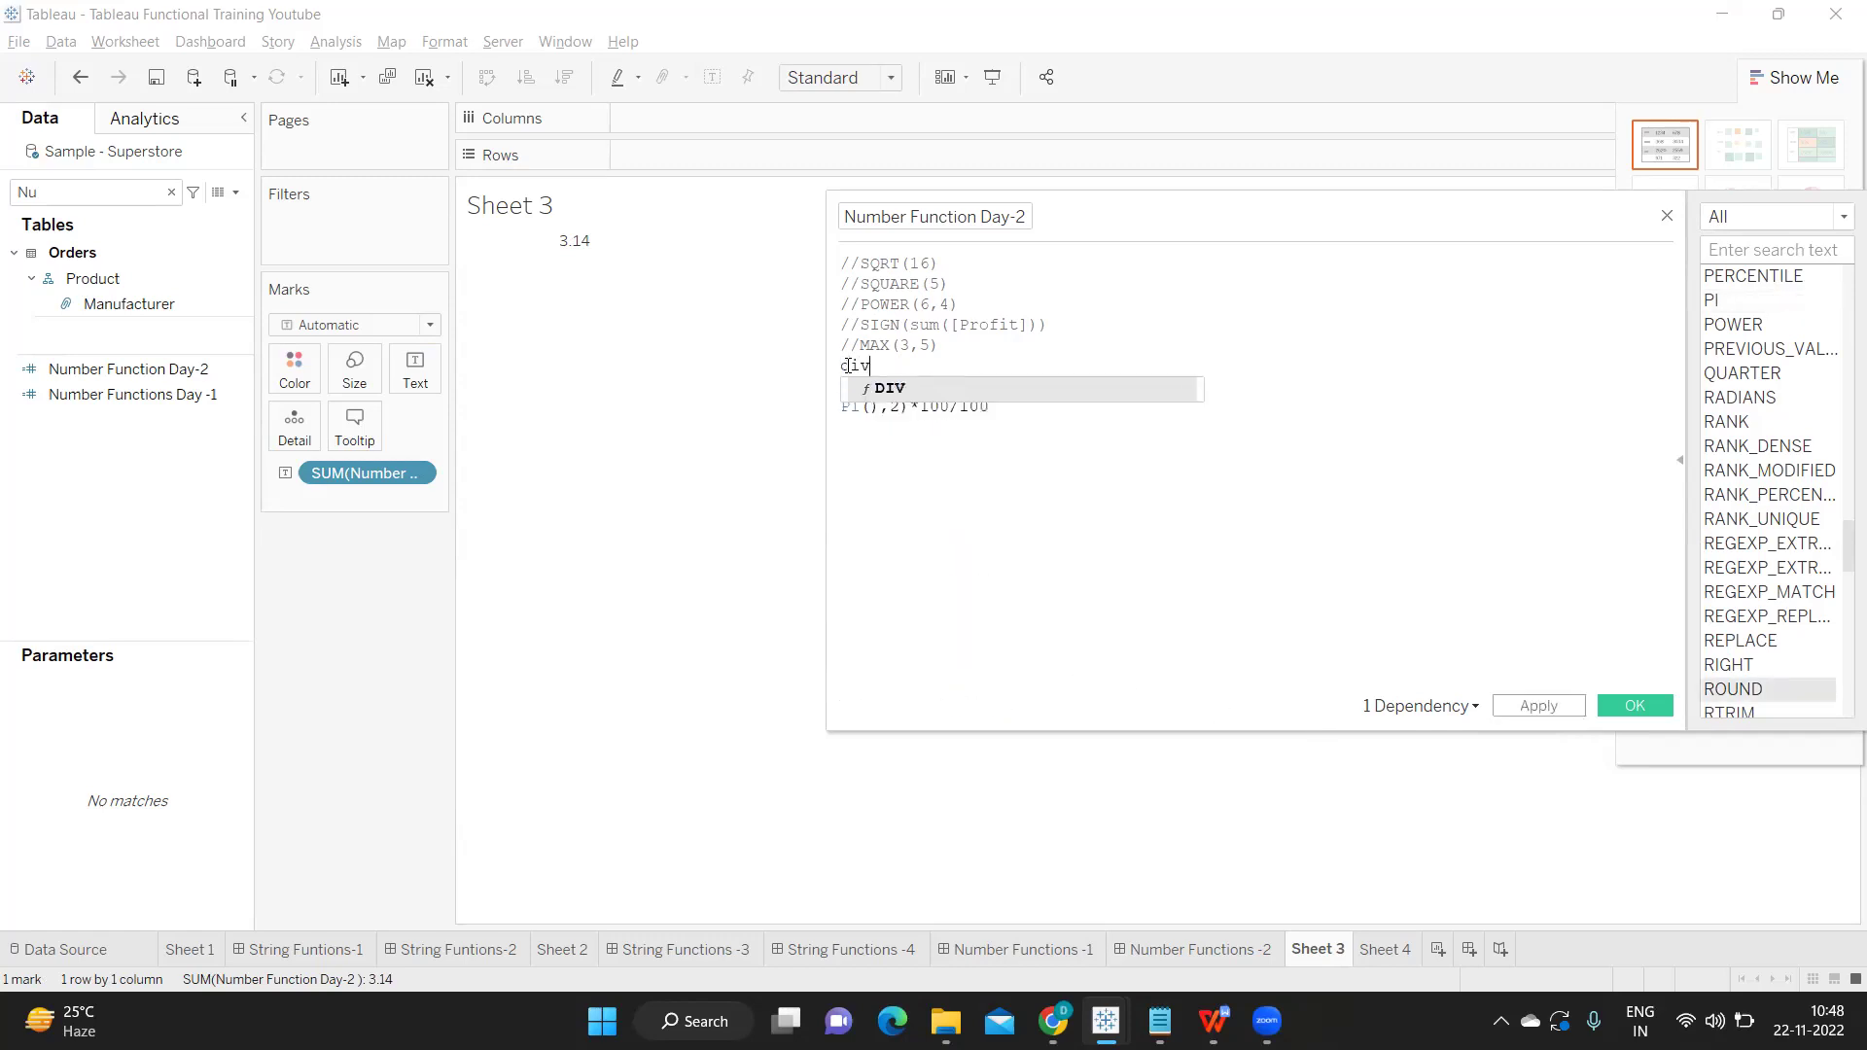
pyautogui.write('(')
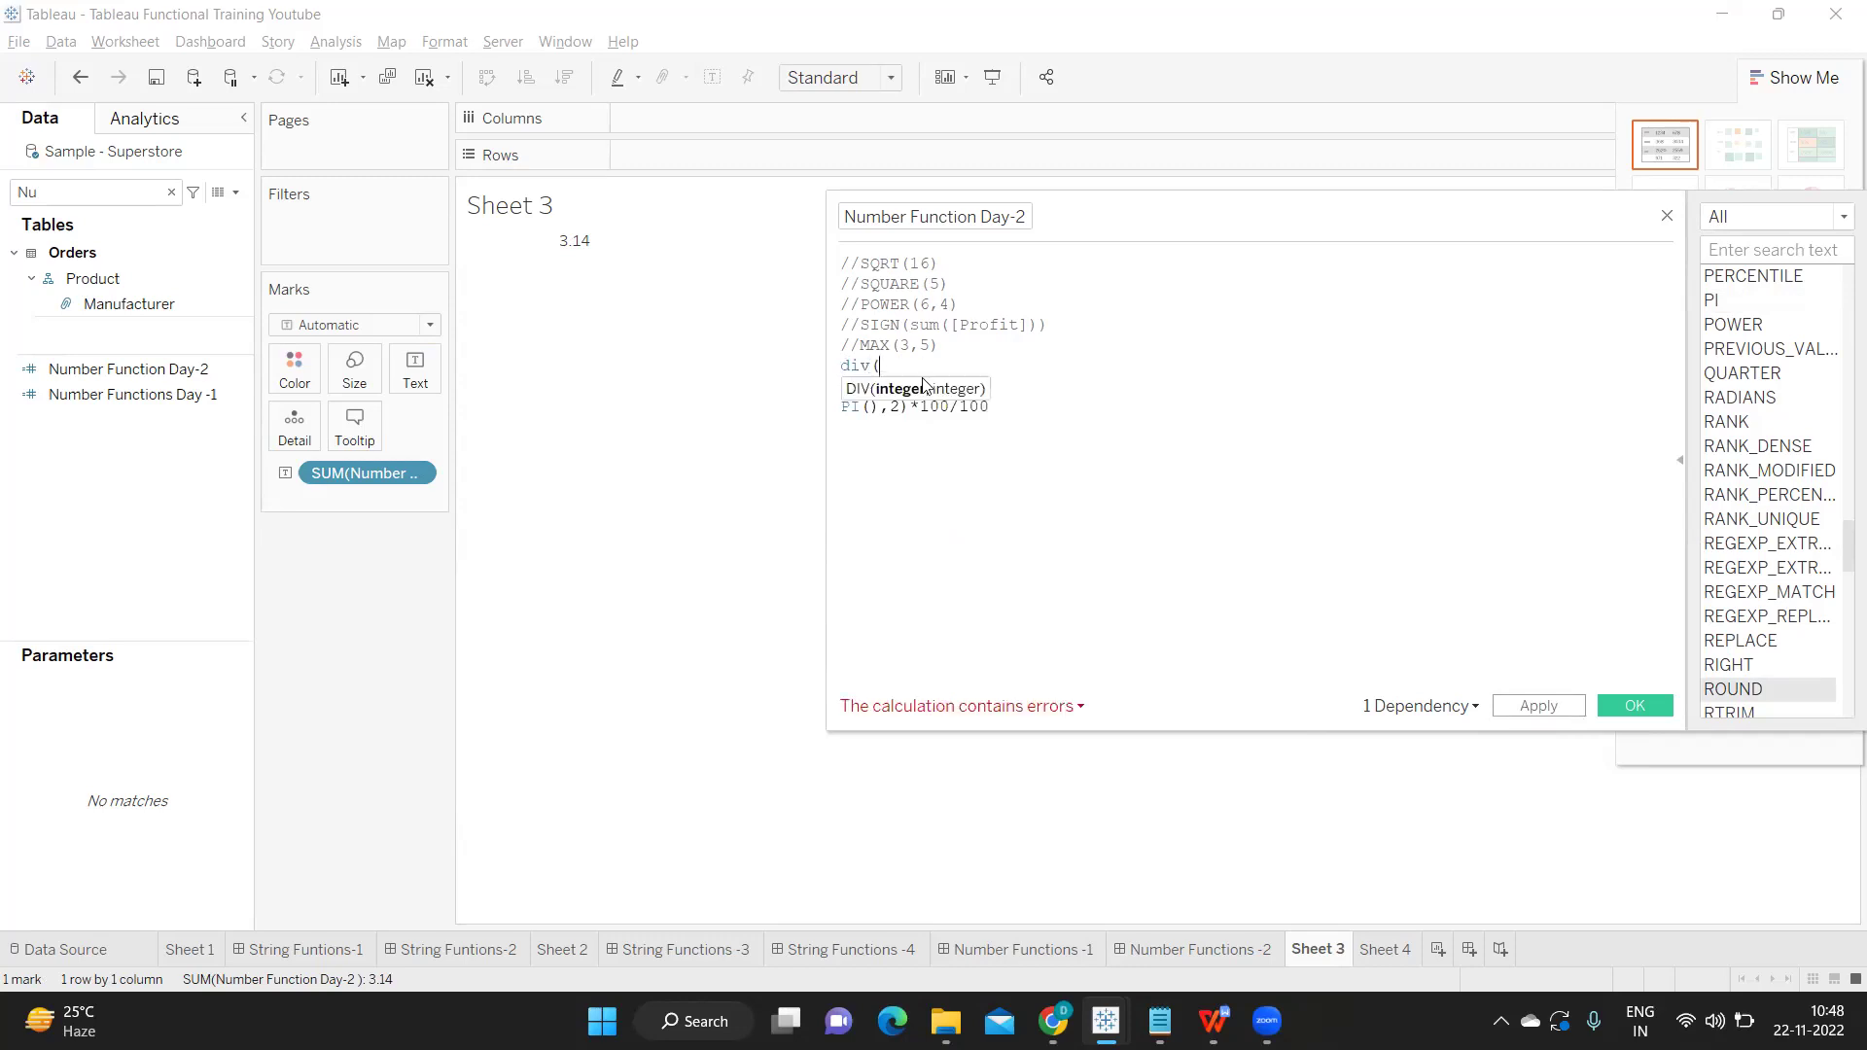
pyautogui.click(1013, 401)
pyautogui.write(',2)')
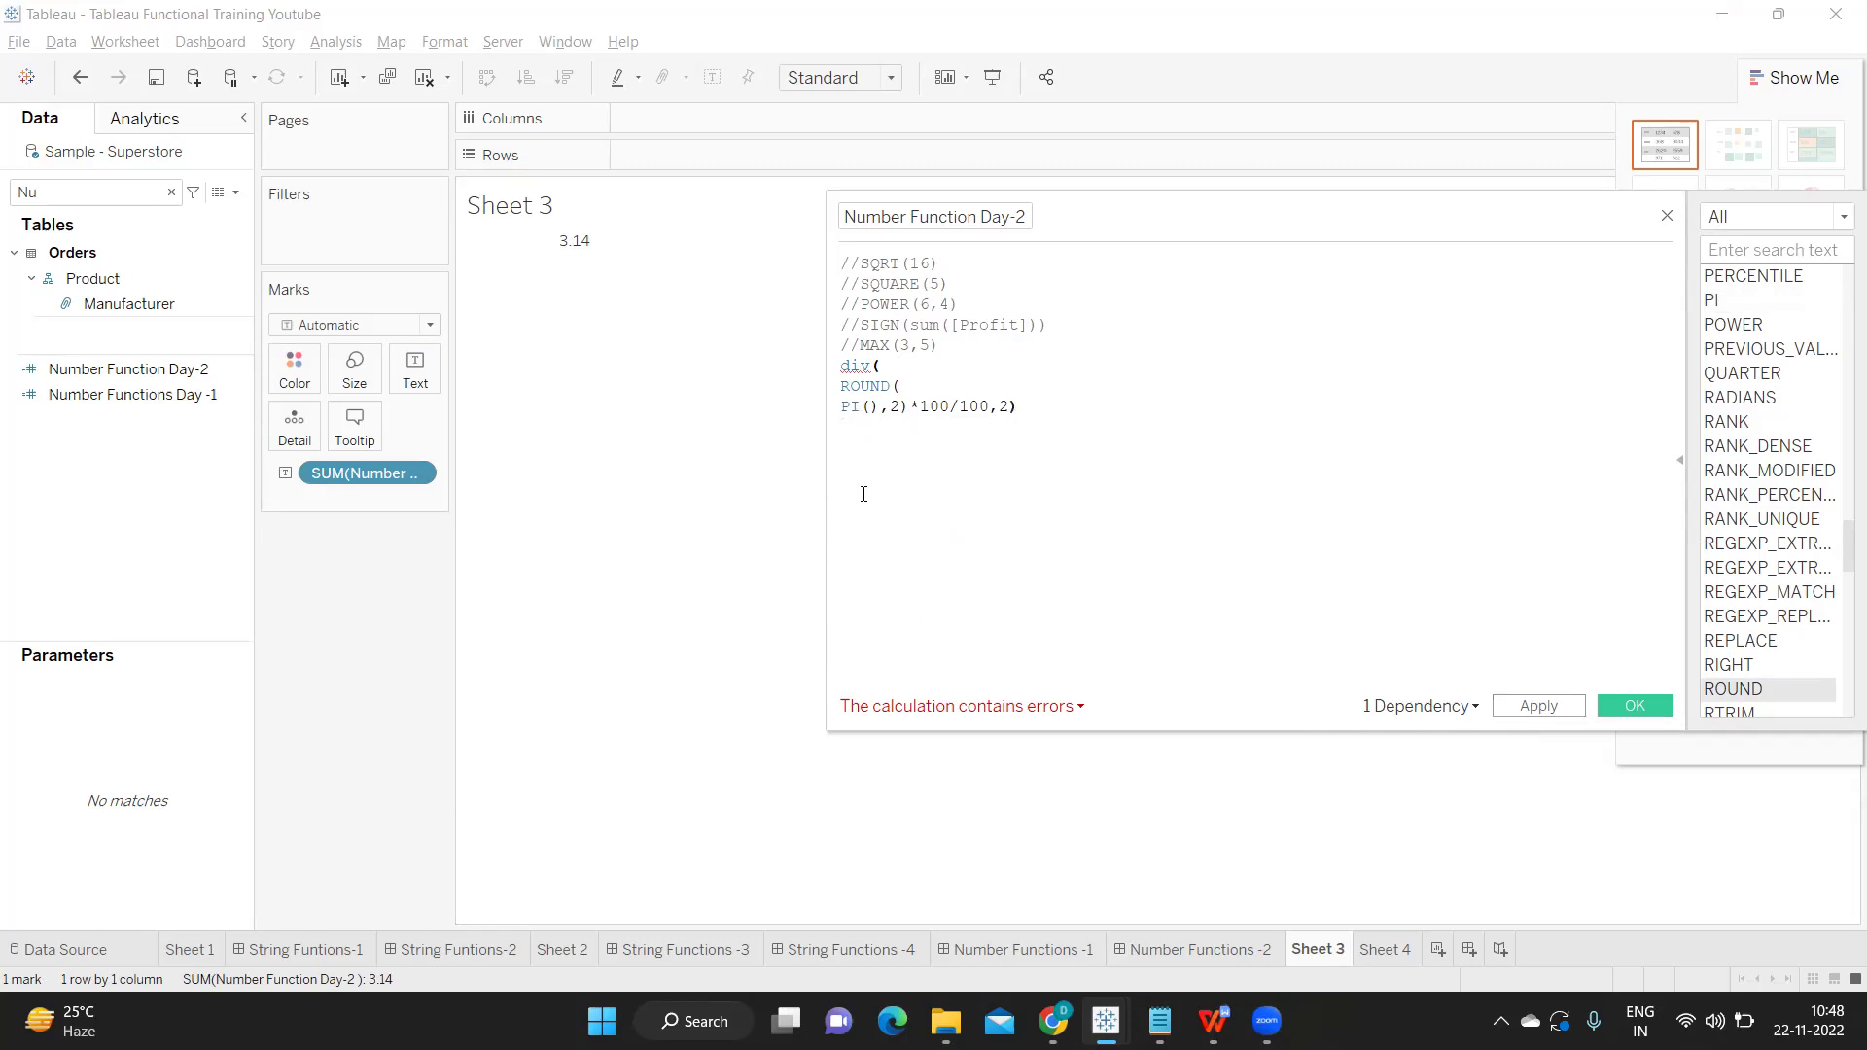
pyautogui.click(977, 708)
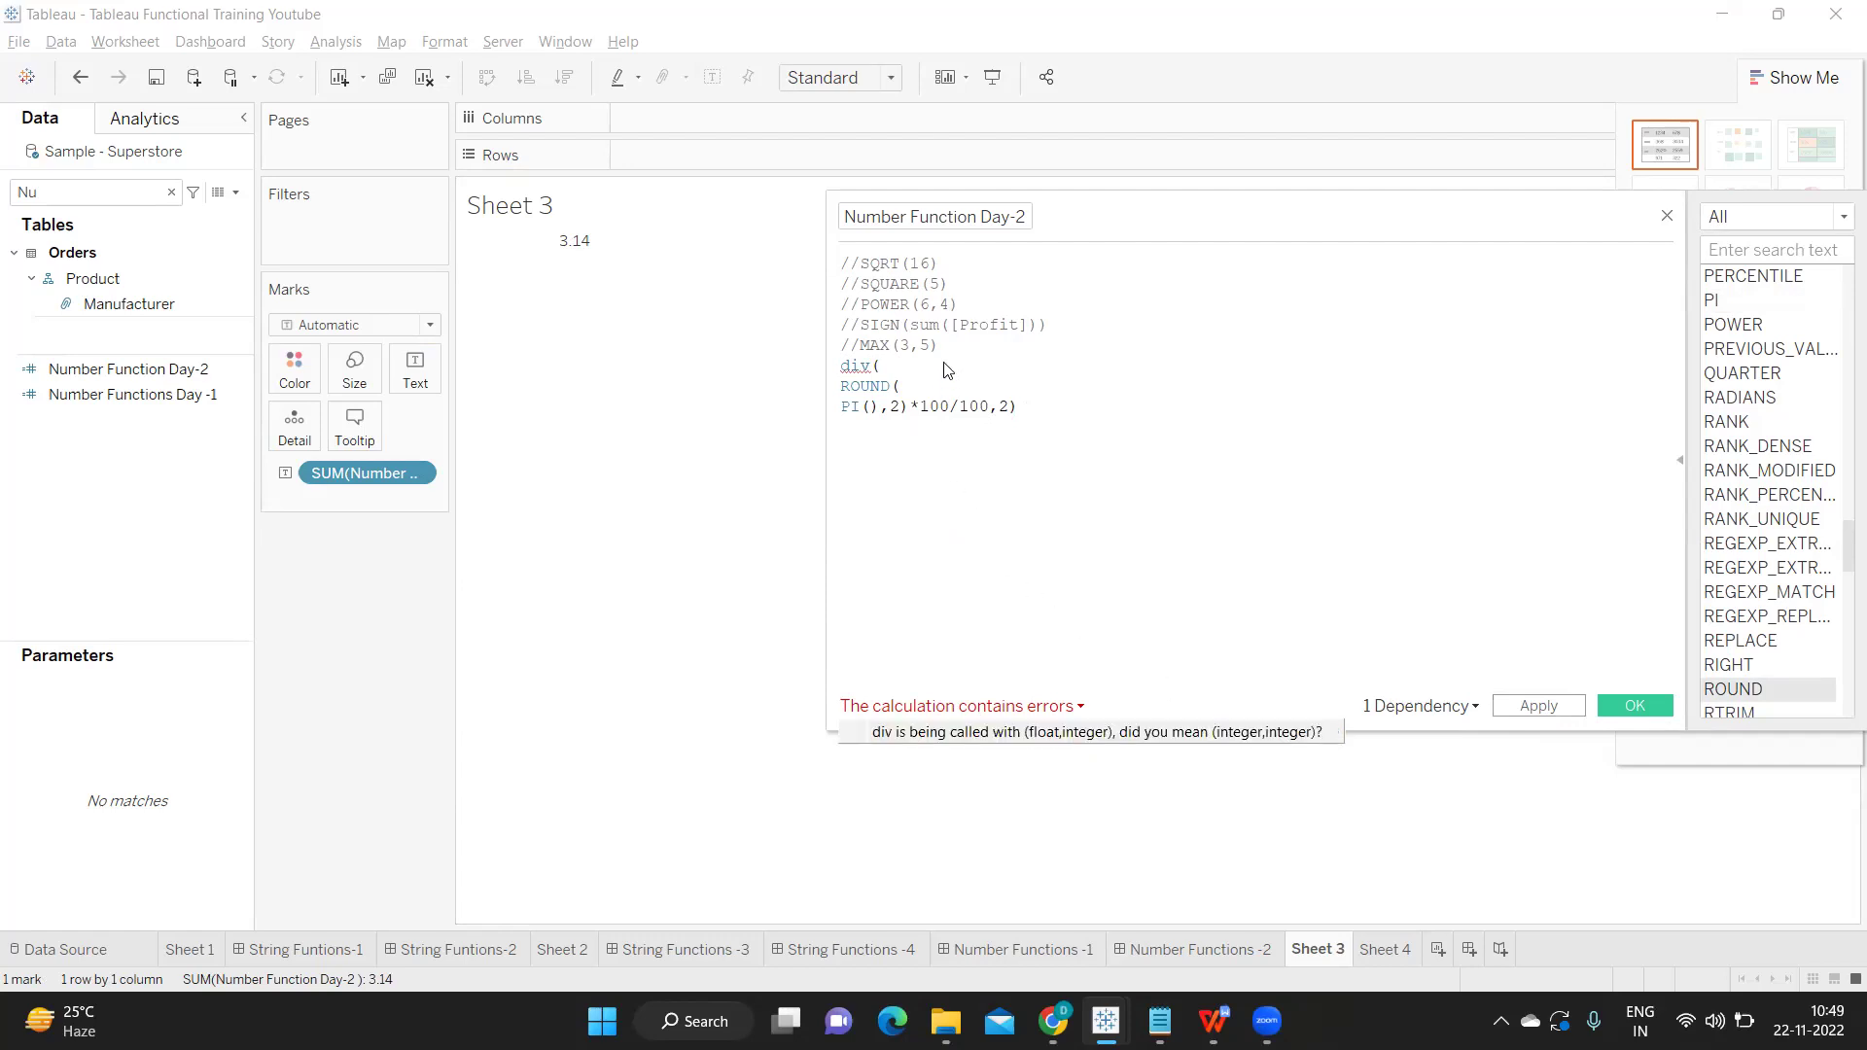
pyautogui.click(900, 376)
# Insert int( after div( and close it after /100, then start a new line.
pyautogui.write('int(')
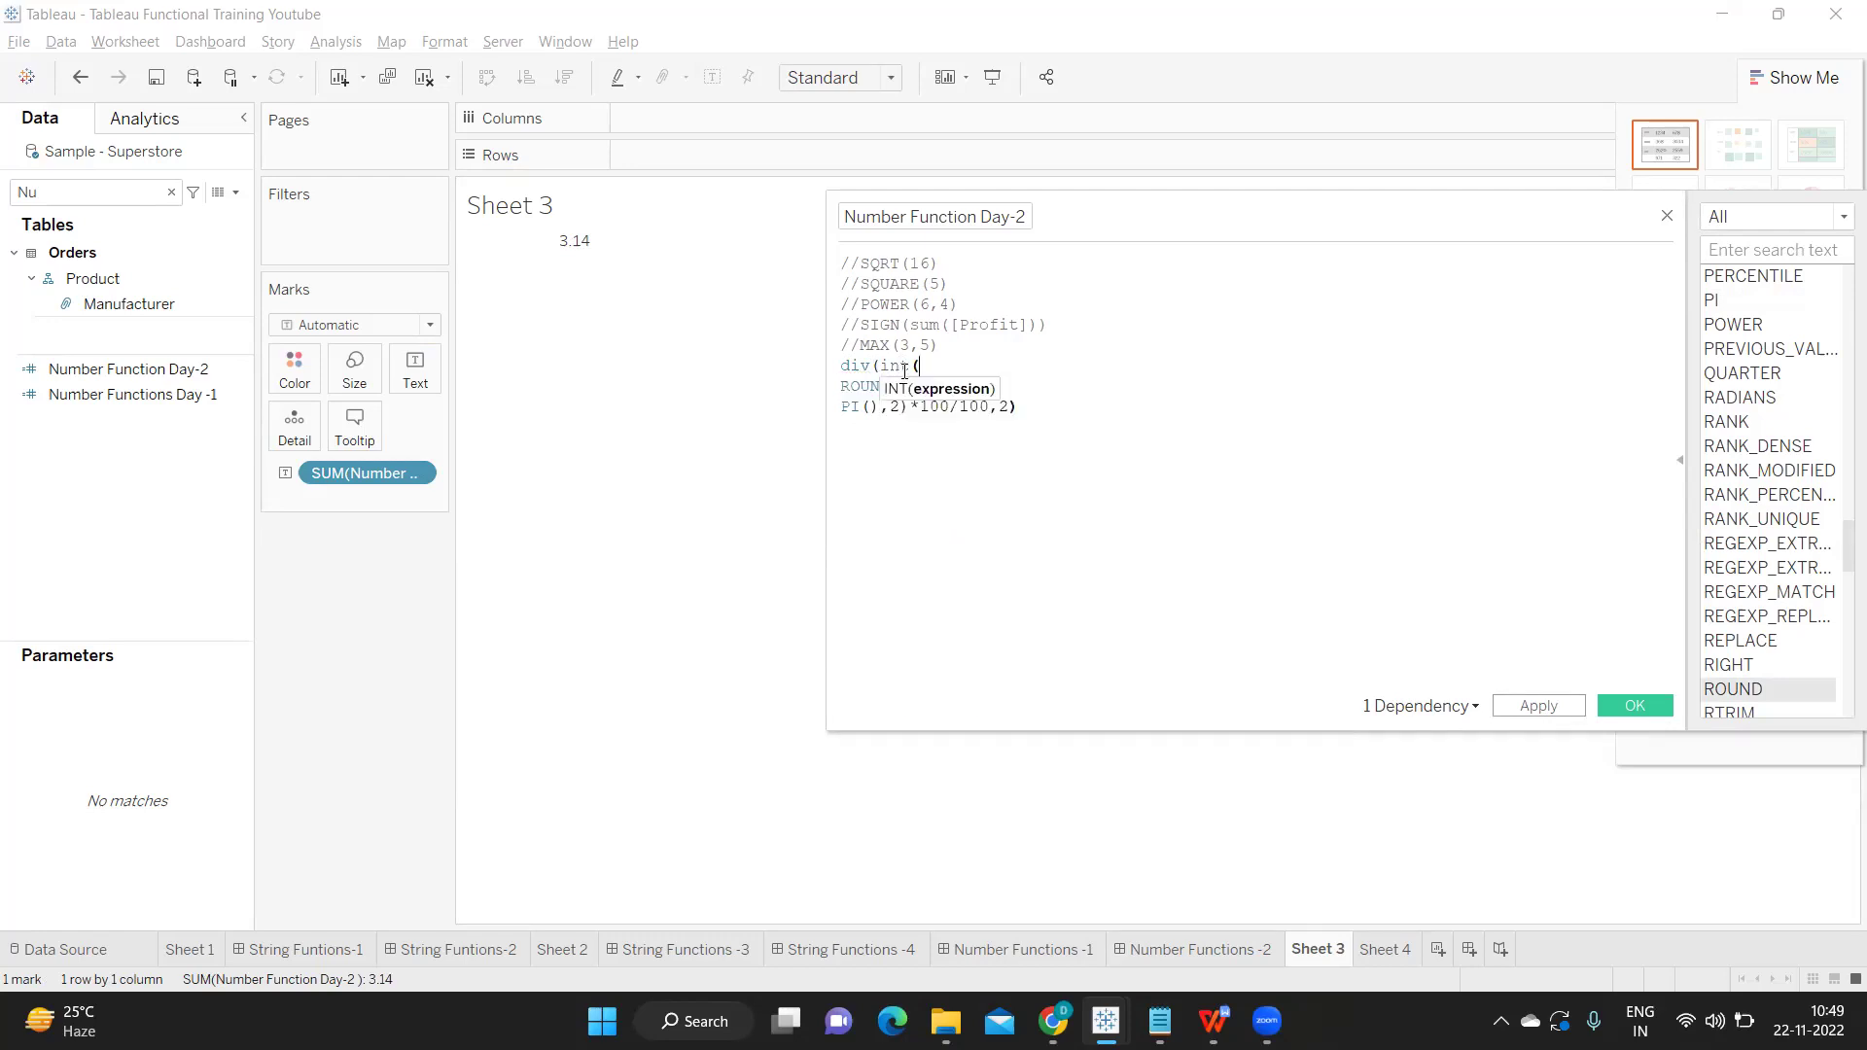
pyautogui.click(952, 407)
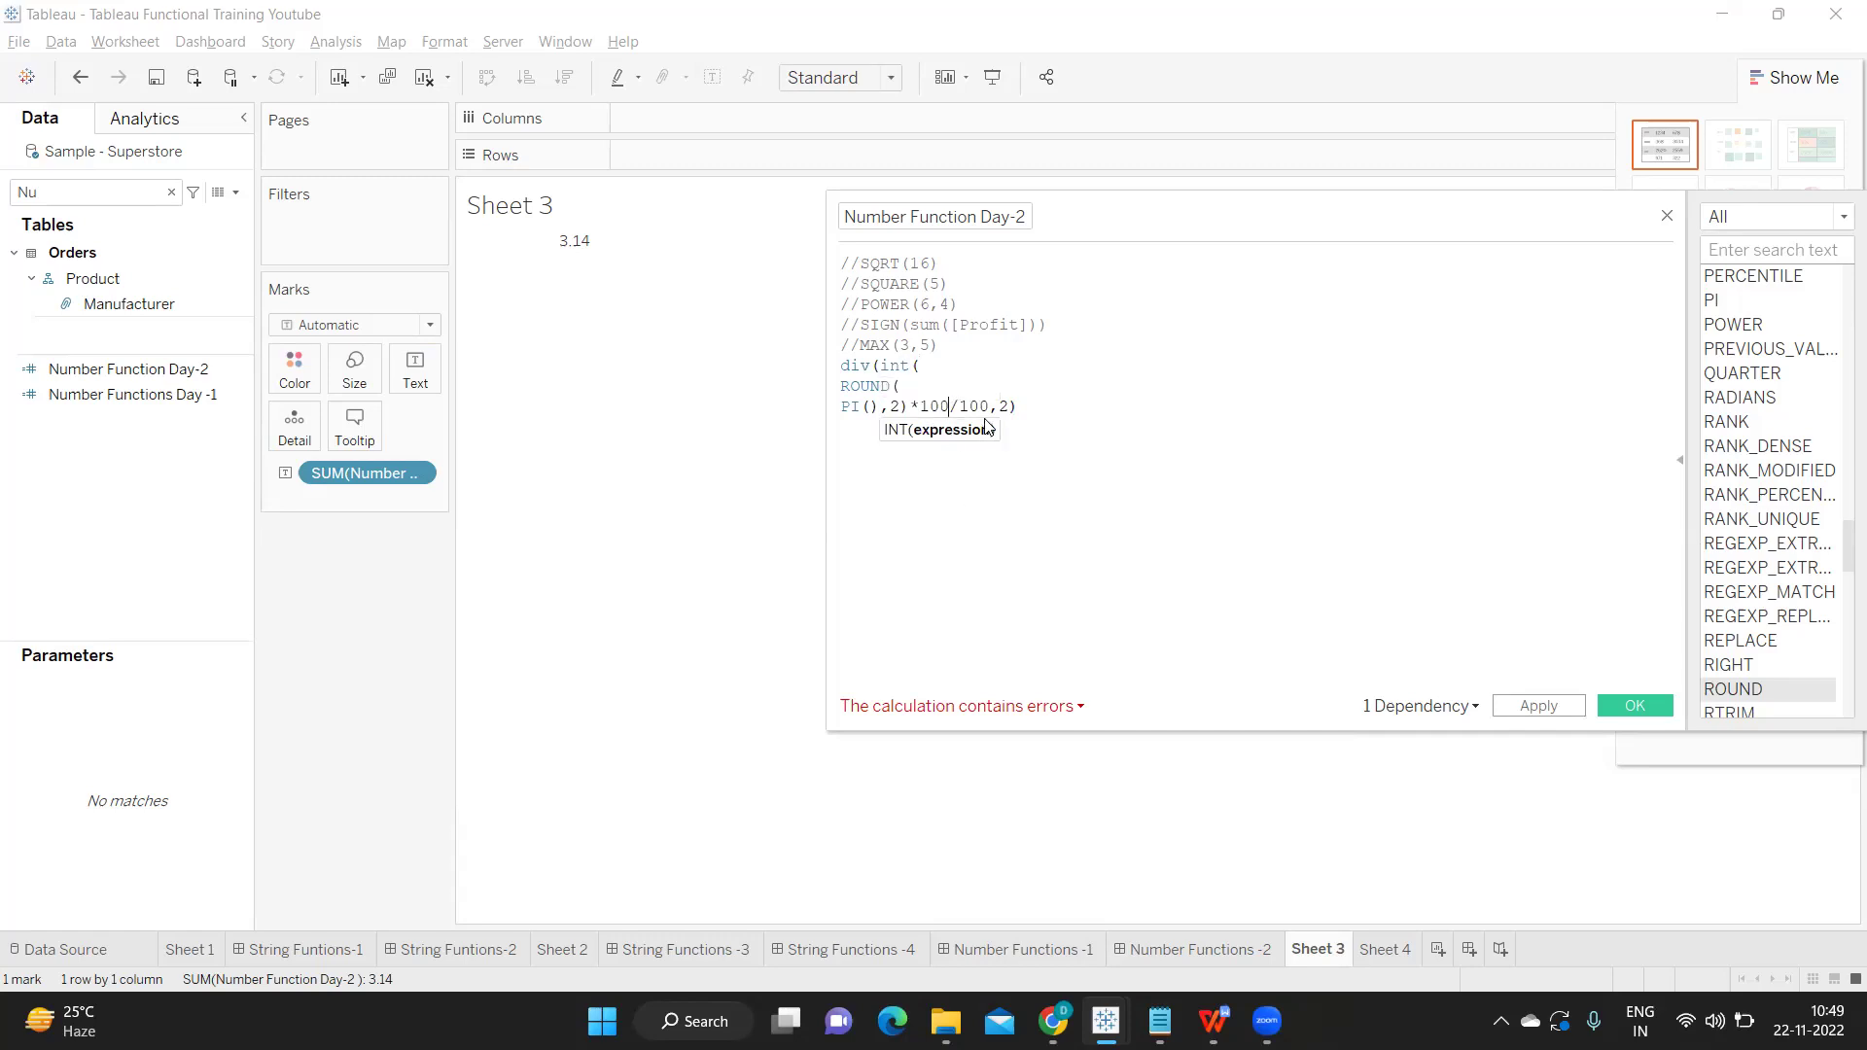
pyautogui.click(988, 406)
pyautogui.write(')')
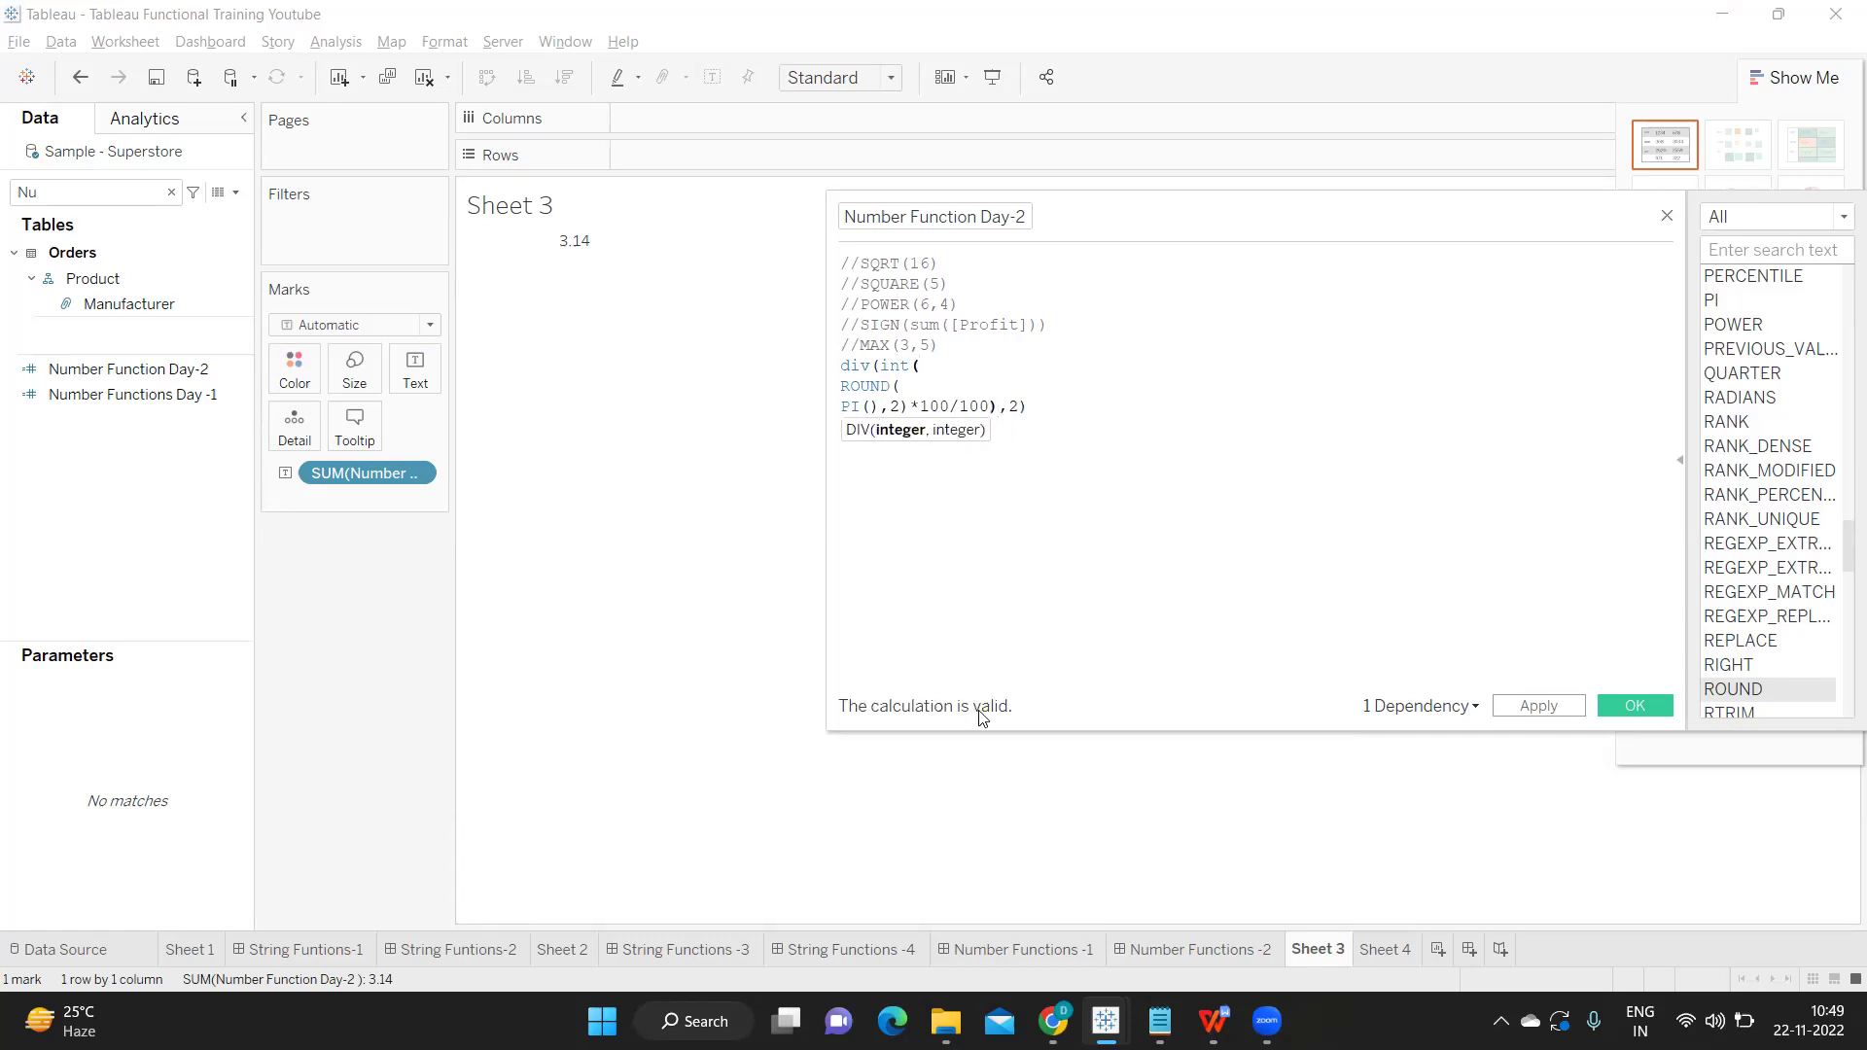
pyautogui.click(994, 432)
pyautogui.press('Return')
# Add INT() and then STR() on separate new lines below the div(int(...),2) formula.
pyautogui.write('INT')
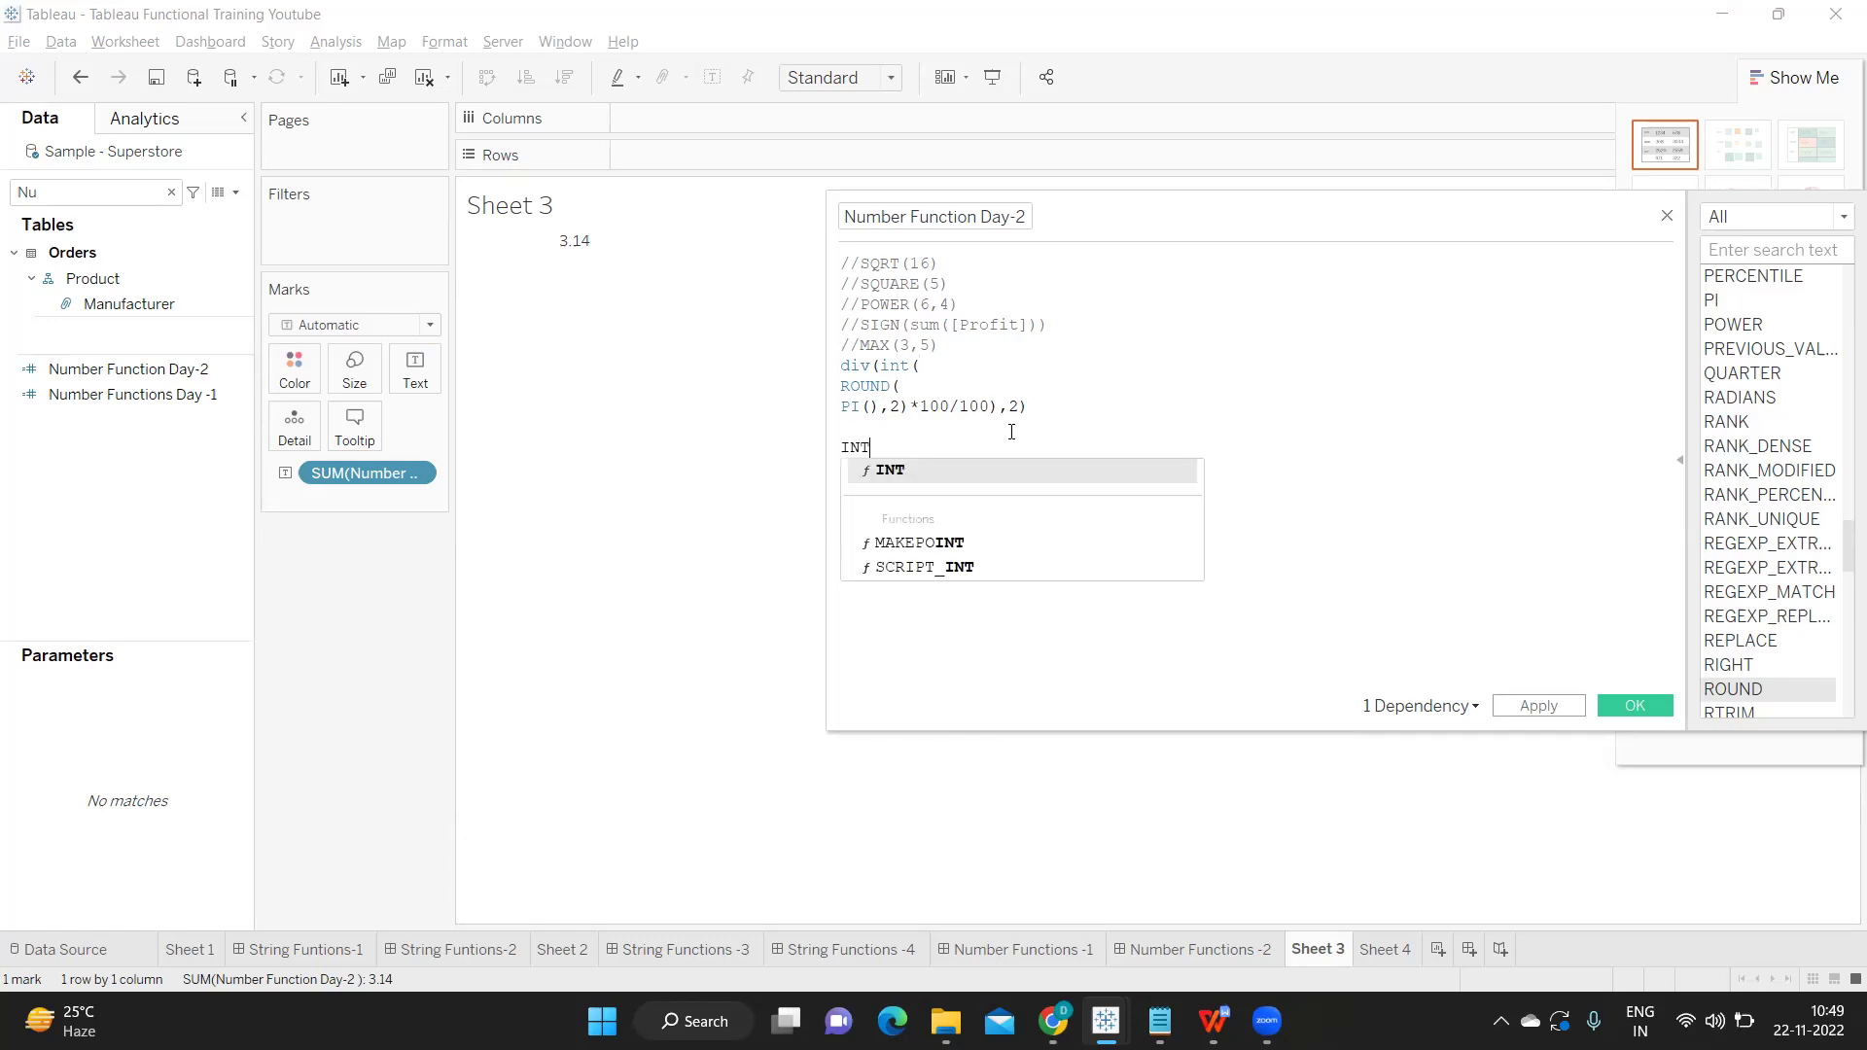
pyautogui.press('Return')
pyautogui.press('End')
pyautogui.press('Return')
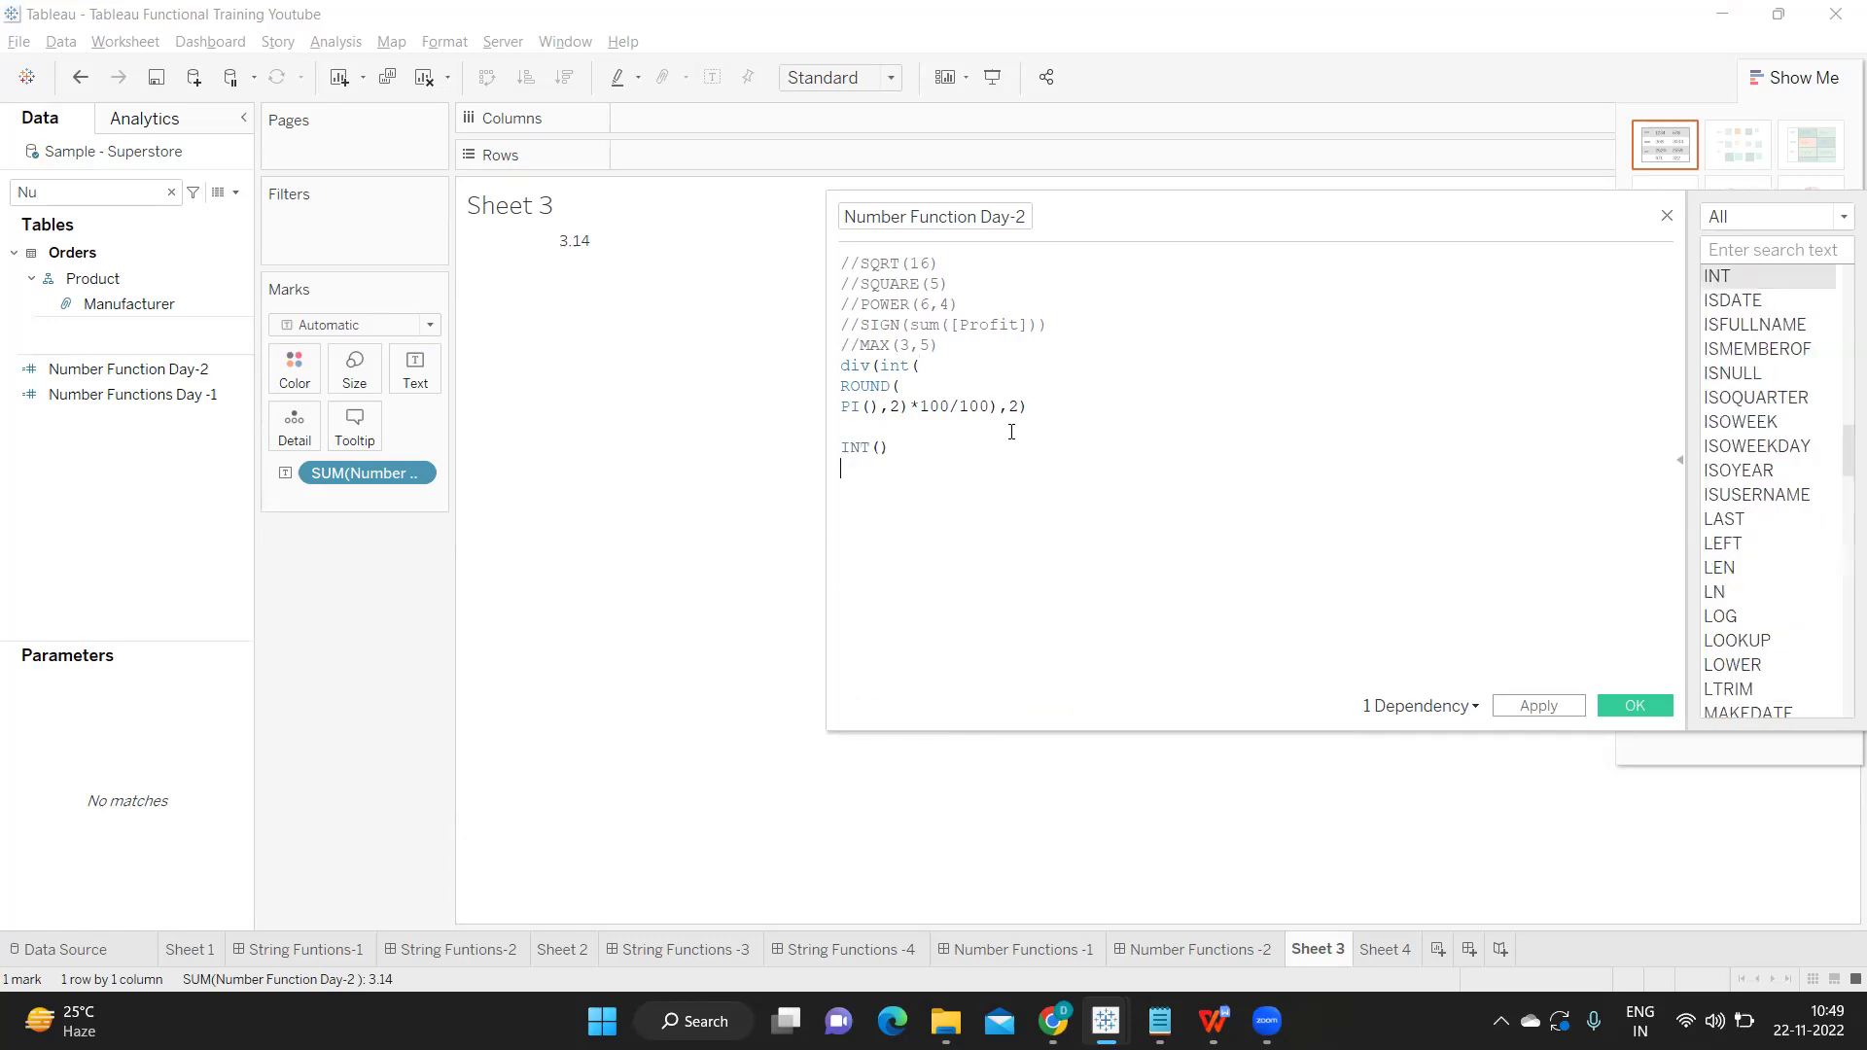
pyautogui.write('STR')
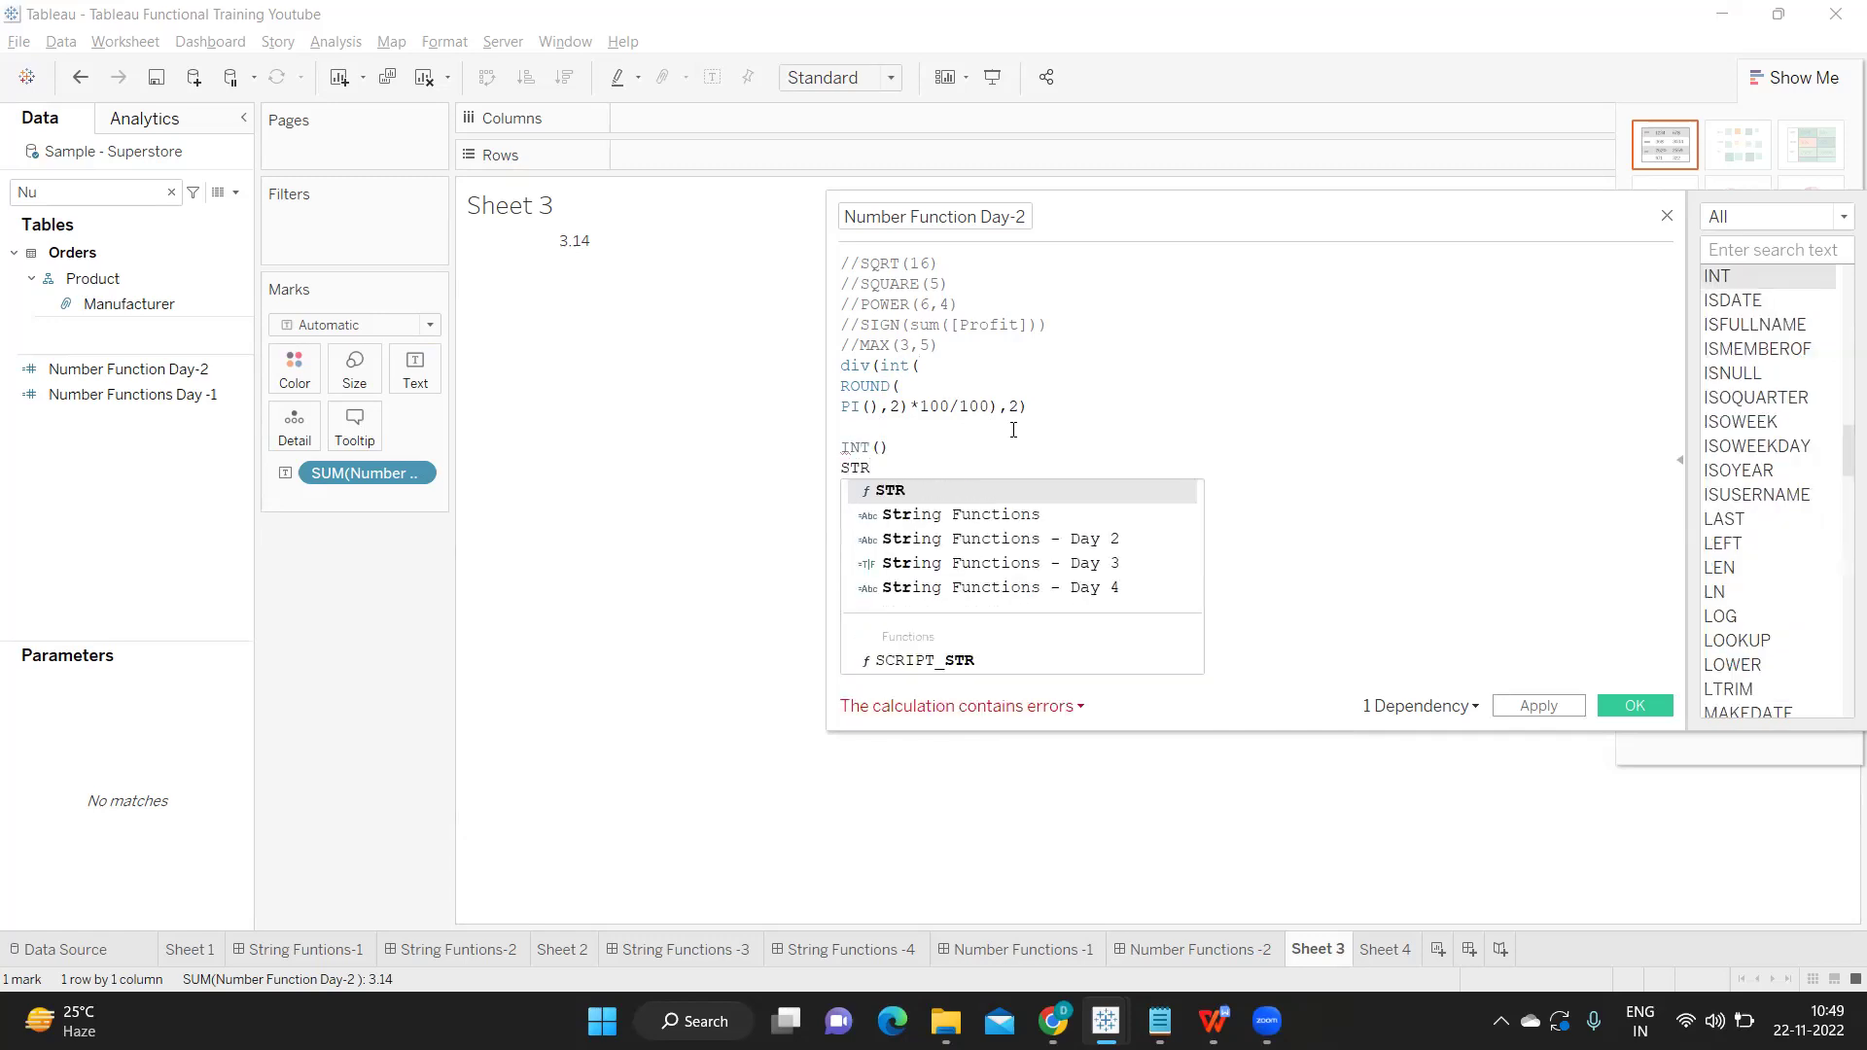
pyautogui.press('Return')
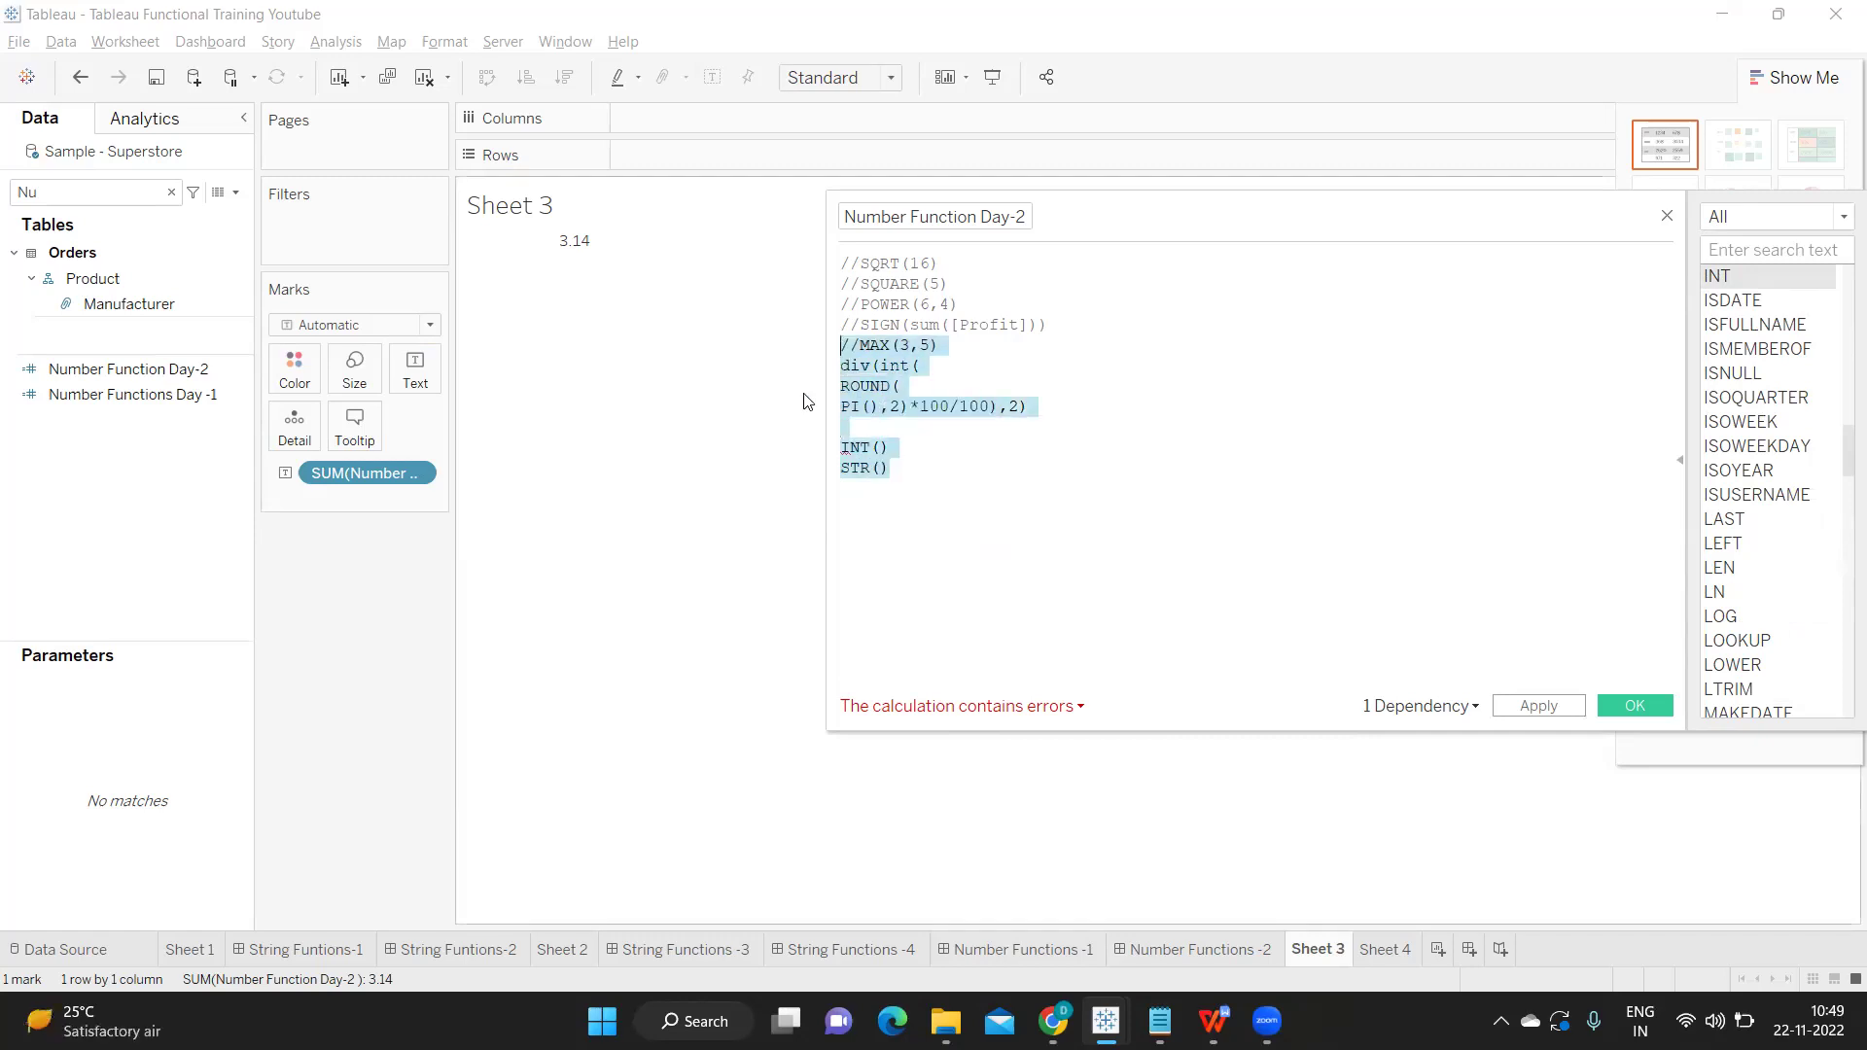
pyautogui.moveTo(1159, 209); pyautogui.dragTo(978, 236)
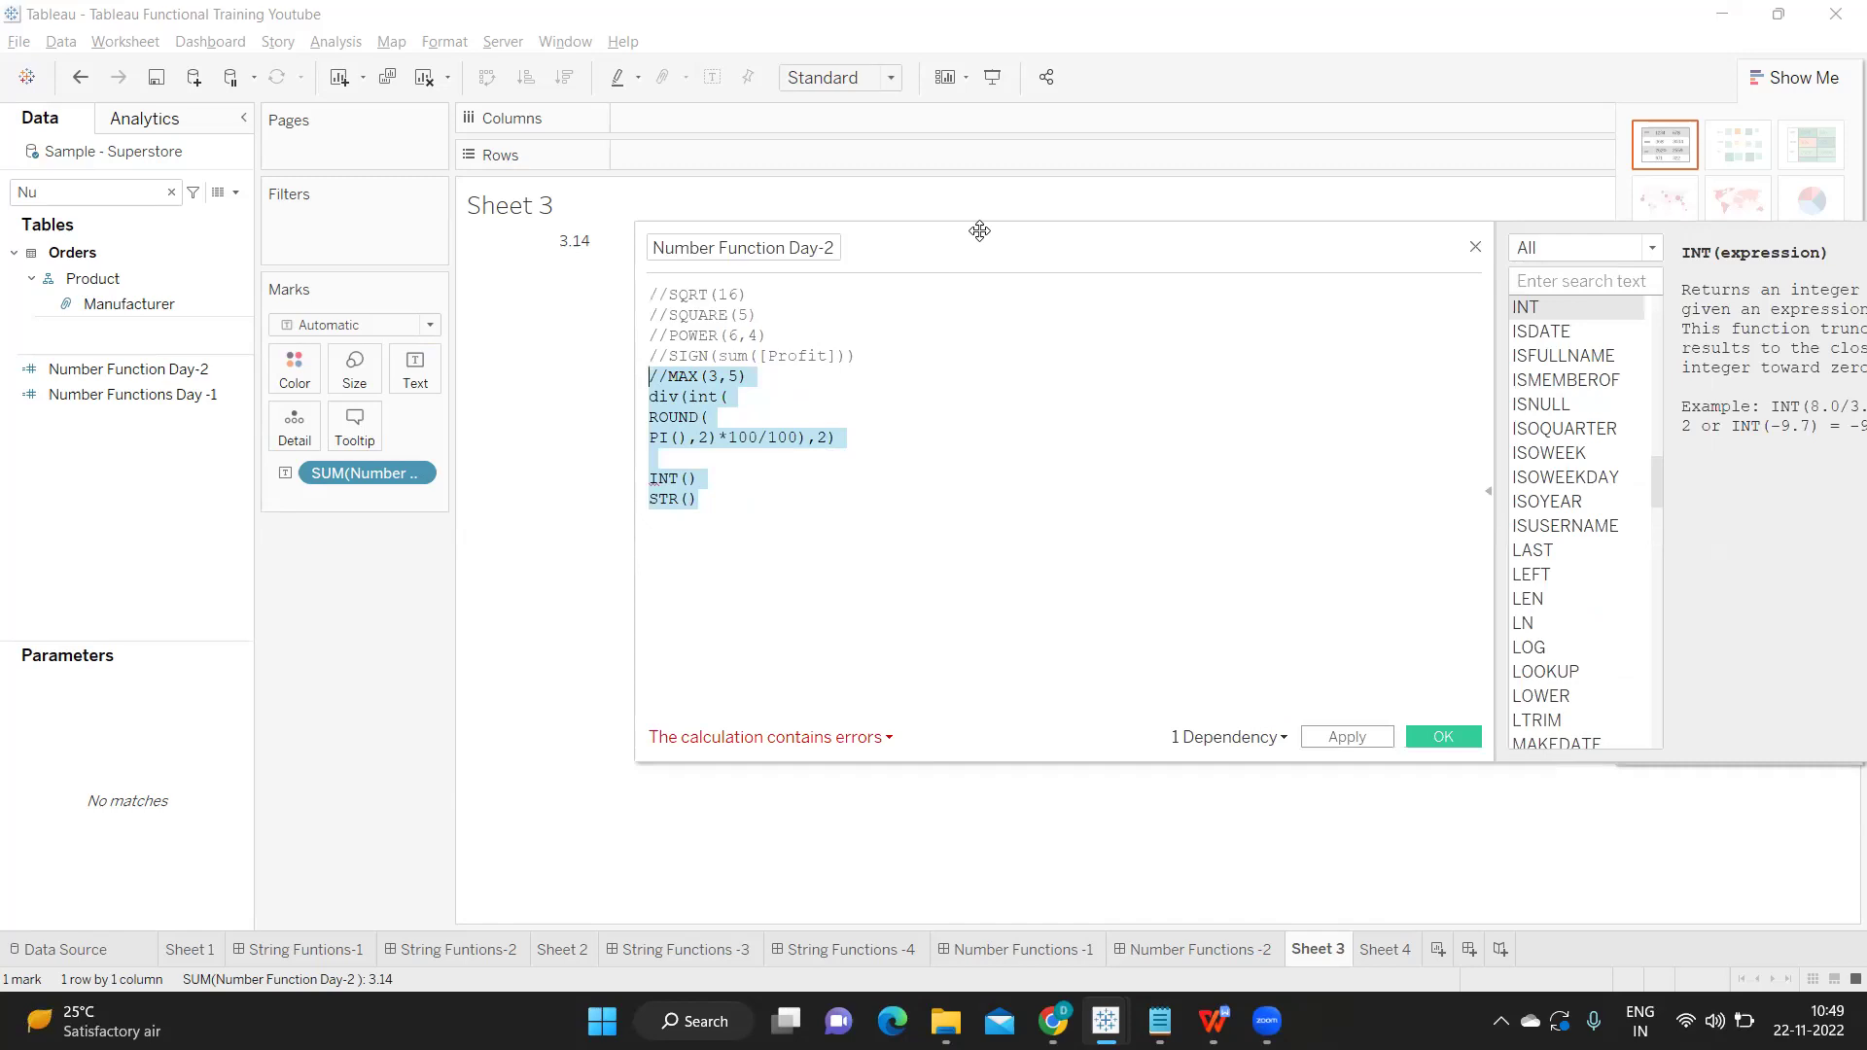